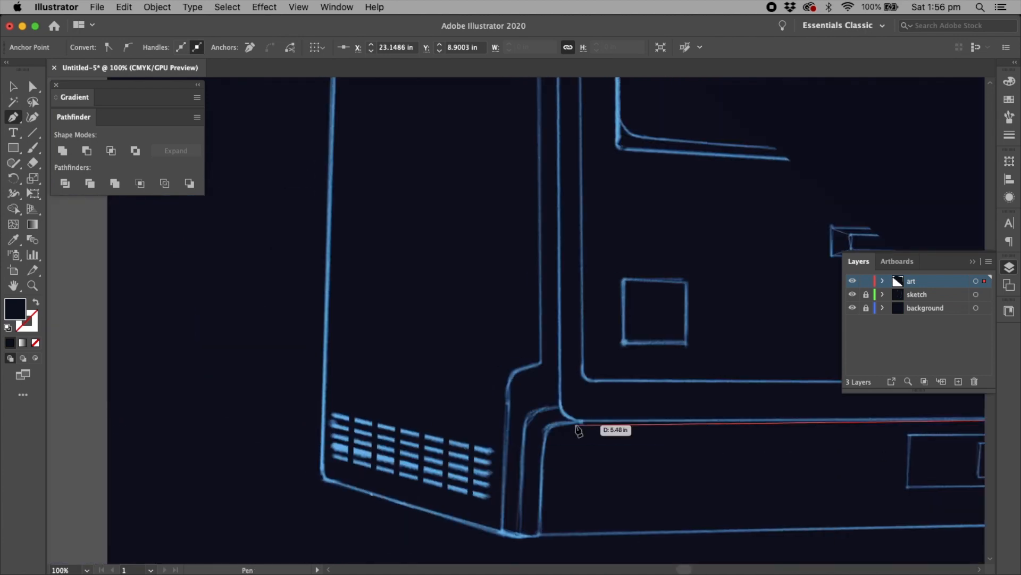
Trace the computer's outer body outline over the sketch with the Pen tool.
click(547, 425)
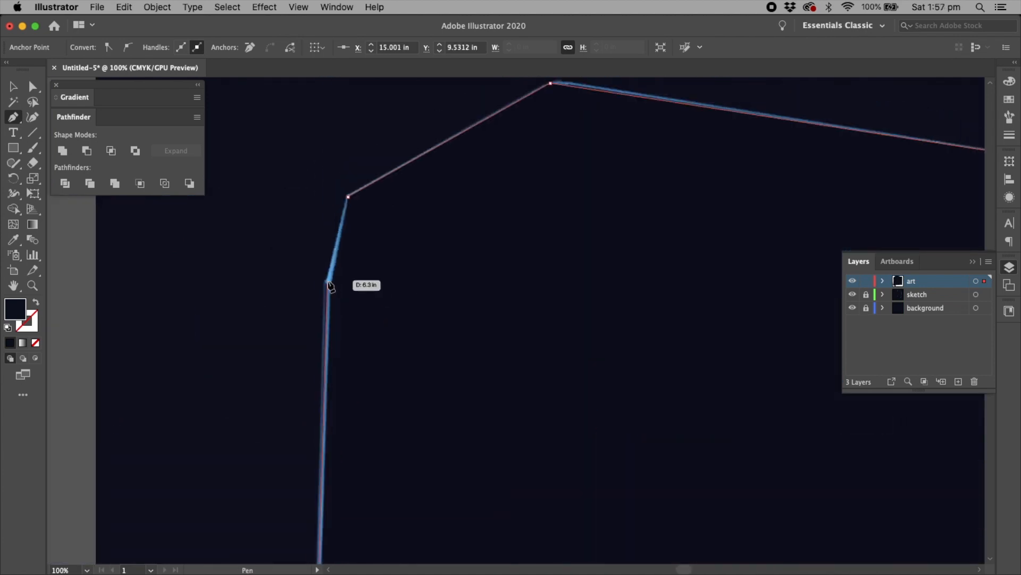
key(super+alt+0)
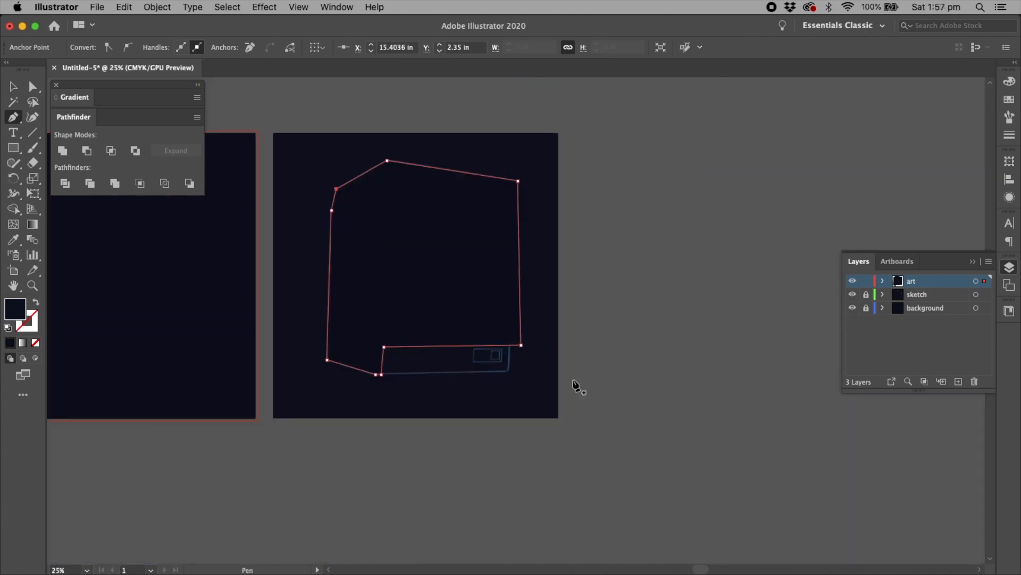
scroll(645, 337, up, 2)
Fill the body and base shapes on the left artboard with dark purple library colours.
click(631, 406)
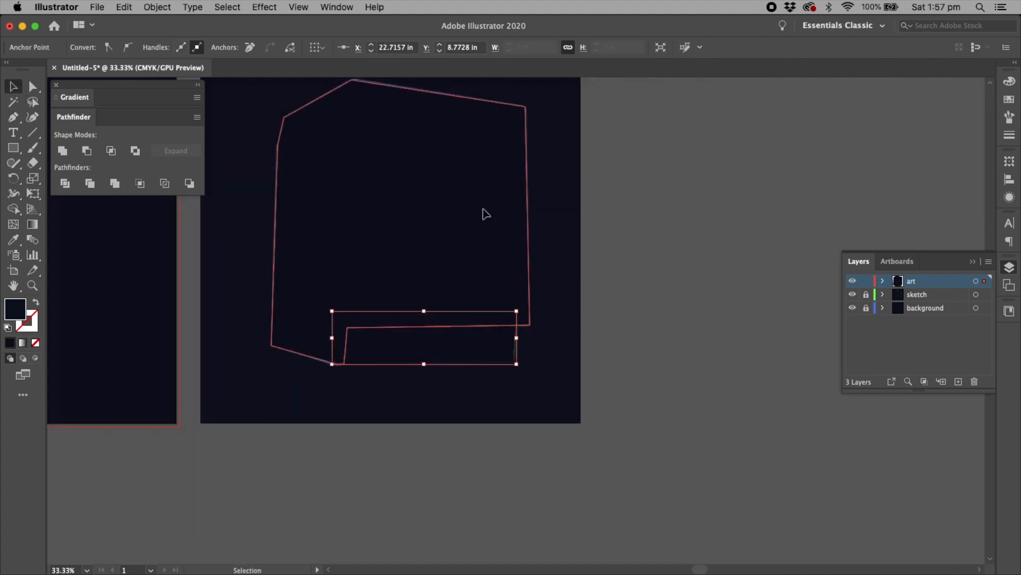
click(1010, 286)
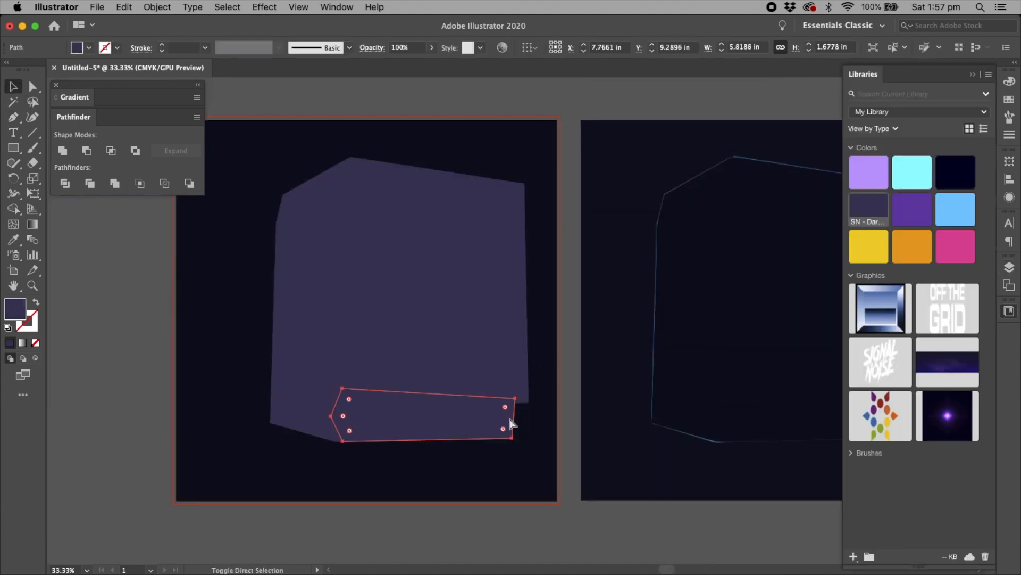
click(1010, 81)
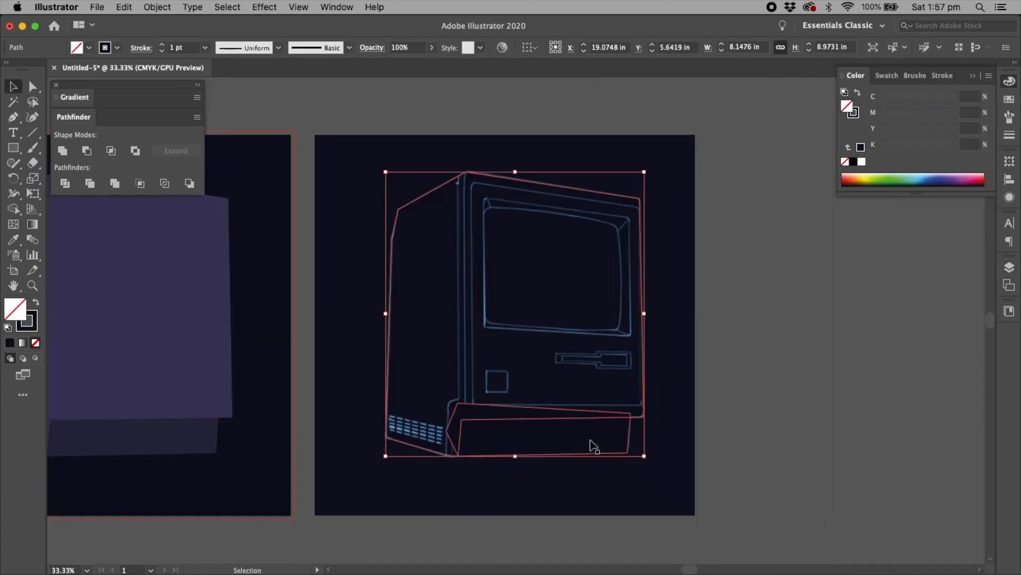
Trace the outer frame around the computer's screen over the sketch with the Pen tool.
click(497, 266)
key(super+equal)
key(super+equal)
key(p)
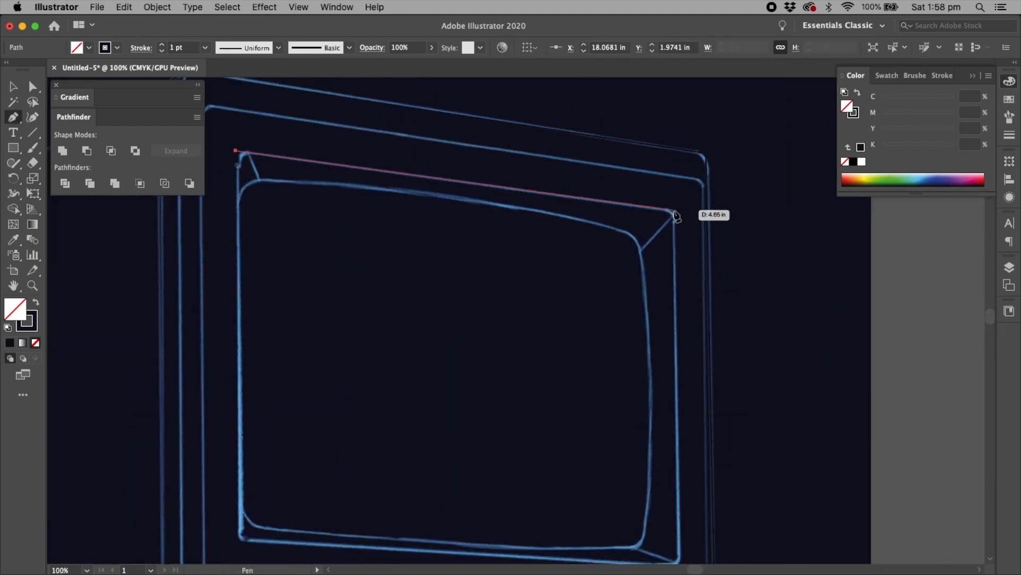
click(674, 213)
scroll(665, 298, down, 5)
click(218, 366)
scroll(319, 266, up, 5)
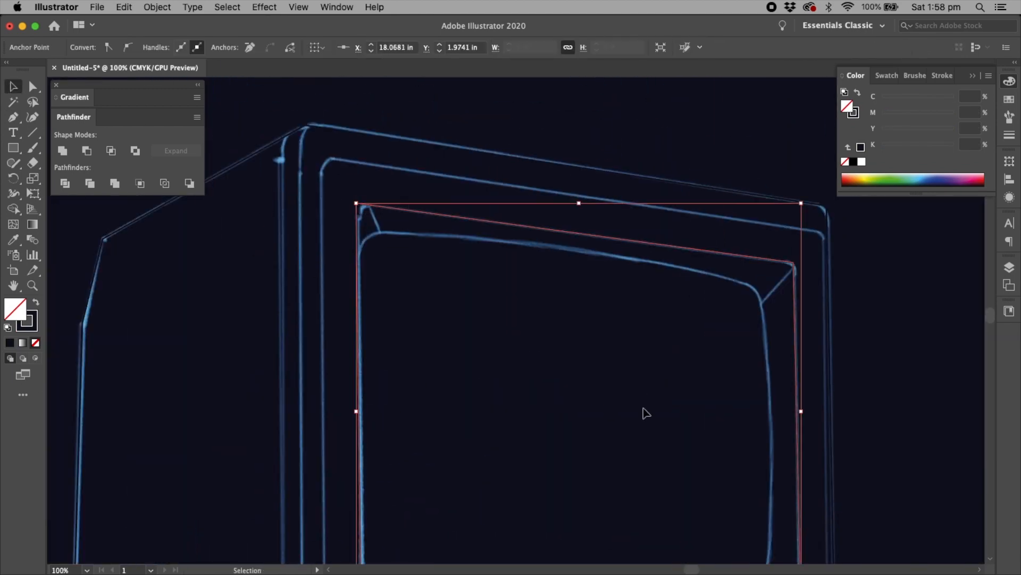
Trace a four-cornered shape for the inner screen over the sketch, inside the frame outline.
scroll(646, 387, right, 3)
click(239, 222)
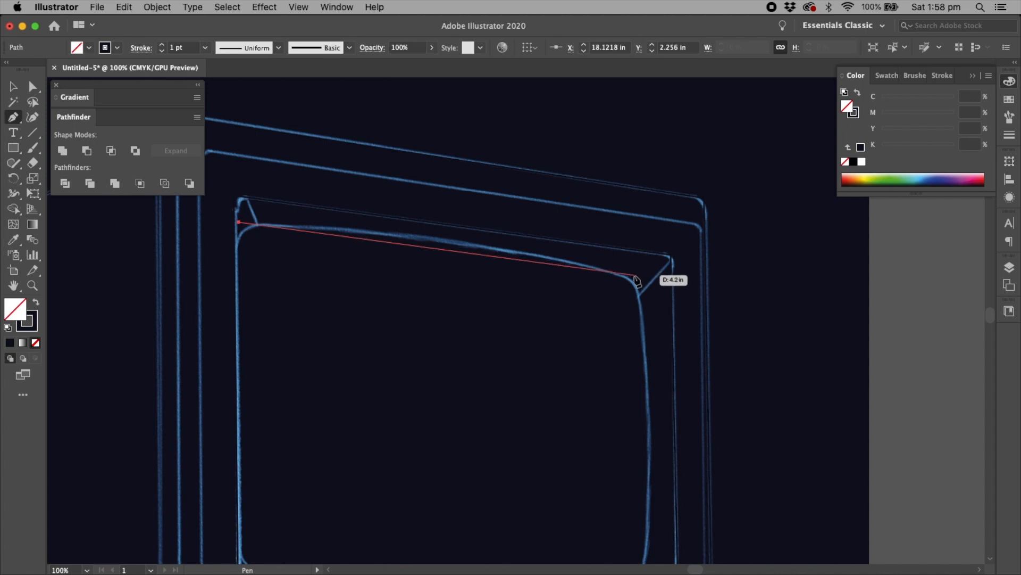
click(637, 278)
scroll(623, 335, down, 10)
click(218, 356)
drag(291, 183, 361, 401)
click(296, 246)
Move the screen frame and inner screen outlines onto the front of the computer on the left artboard.
key(super+minus)
key(super+minus)
drag(781, 464, 666, 351)
key(v)
click(621, 227)
drag(575, 232, 197, 232)
drag(259, 411, 819, 454)
drag(627, 257, 400, 301)
drag(768, 417, 428, 400)
shift+click(223, 416)
Fill the screen frame with the base's dark colour and the inner screen with the SN - Pink library colour.
key(i)
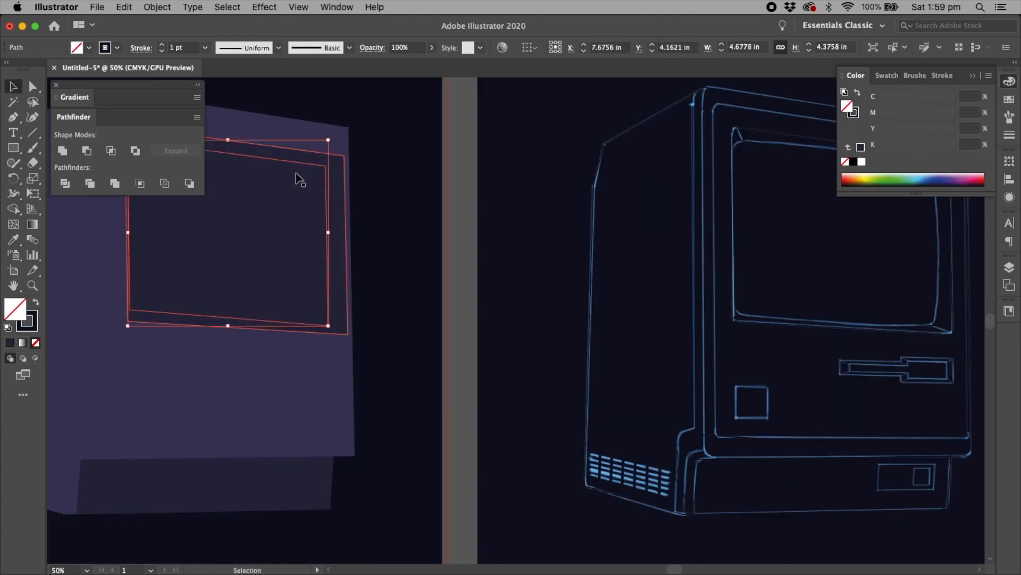
click(297, 177)
click(1010, 312)
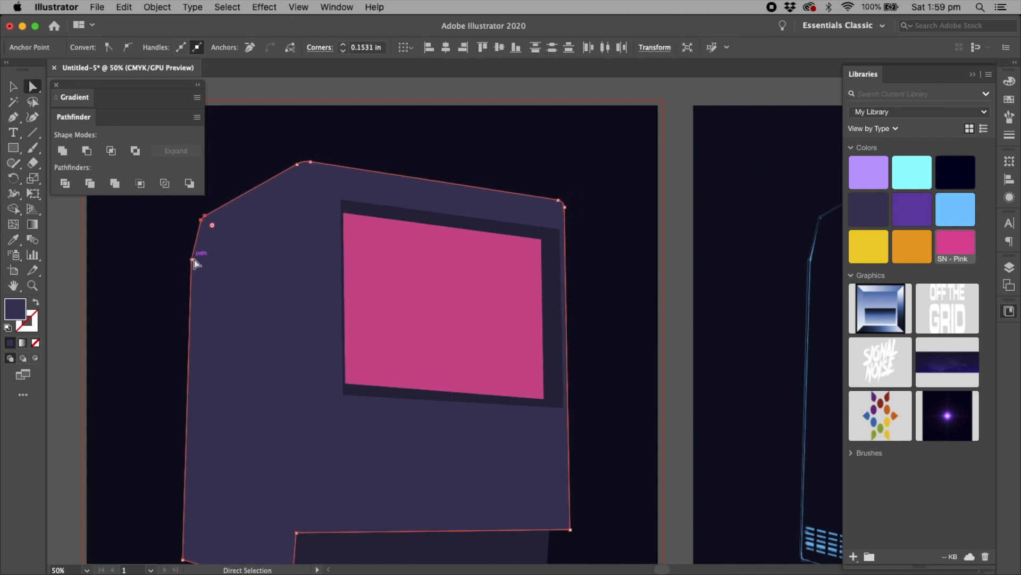
Round the body's lower corners, using a radius of about 0.25 in where the body meets the base.
scroll(499, 376, down, 5)
drag(539, 378, 536, 377)
drag(621, 401, 635, 386)
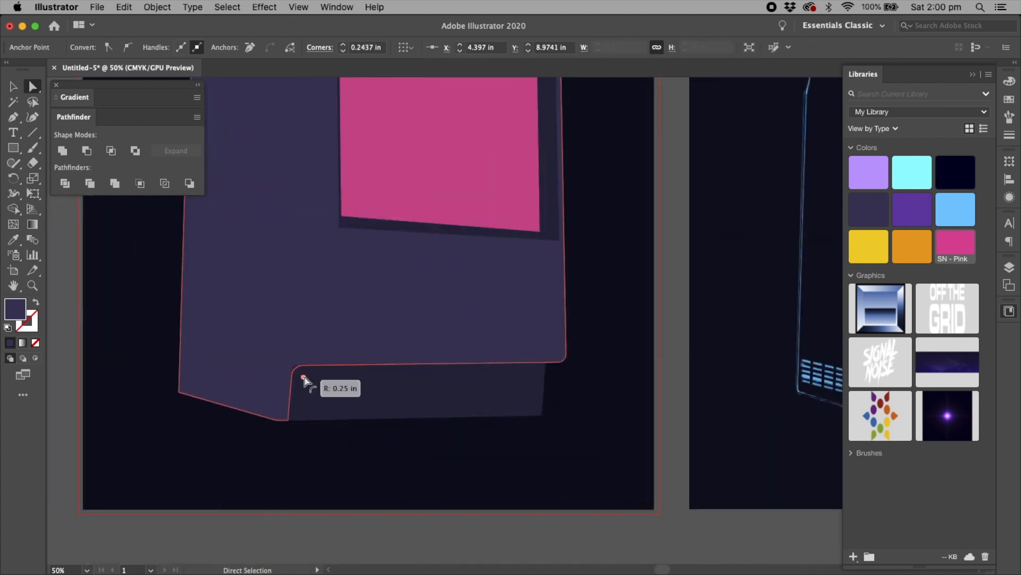
drag(305, 379, 306, 380)
drag(554, 409, 613, 383)
drag(243, 362, 244, 362)
scroll(622, 377, up, 5)
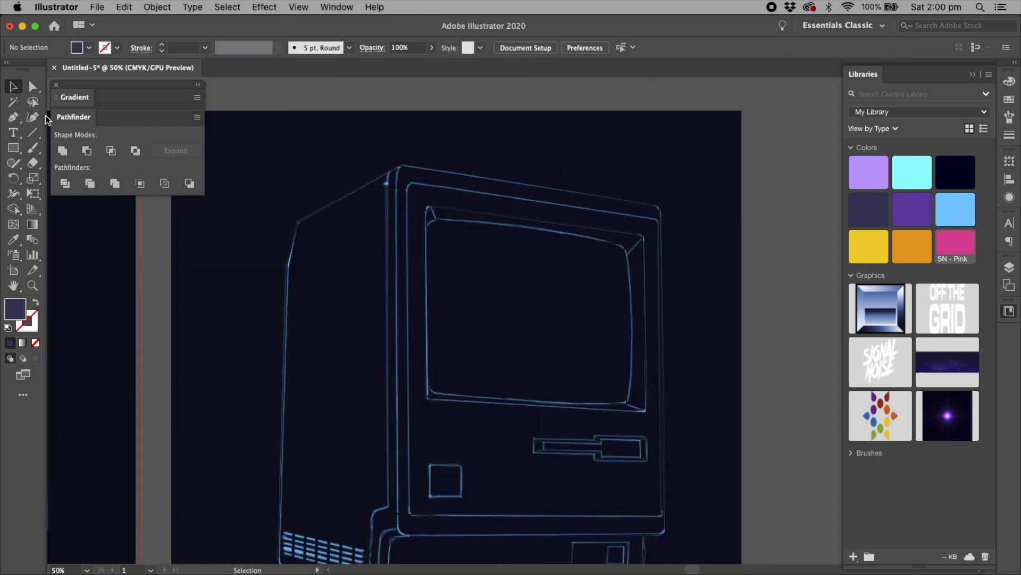
Draw a shape covering the computer's left side, trim it to the body with Pathfinder, and fill it darker.
key(p)
click(392, 164)
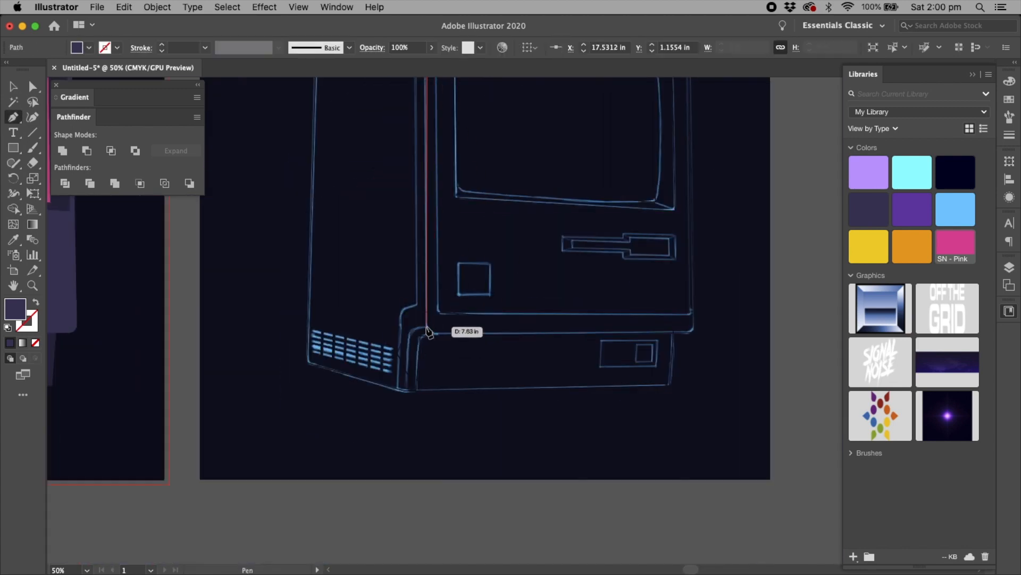
click(428, 327)
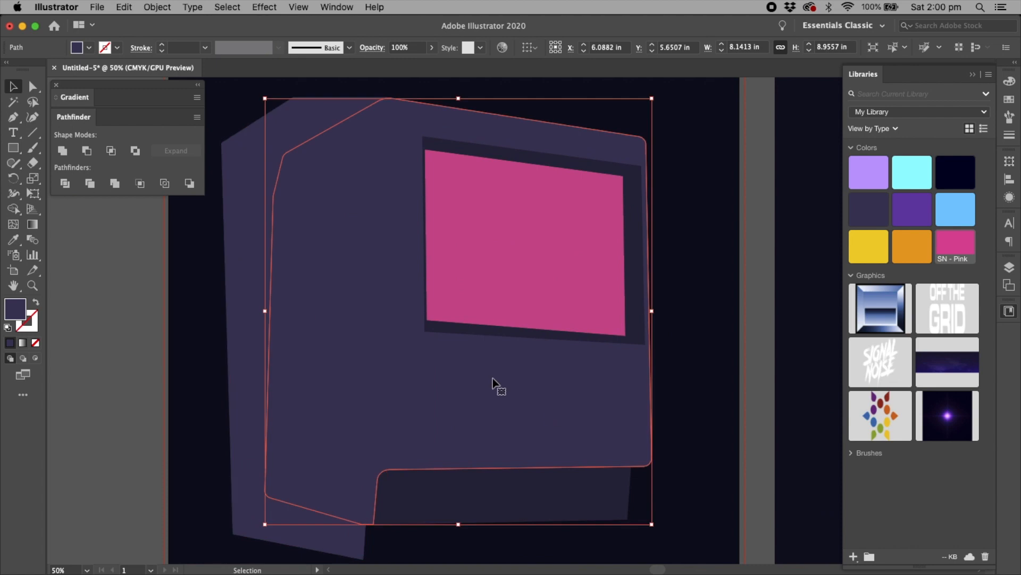
click(319, 309)
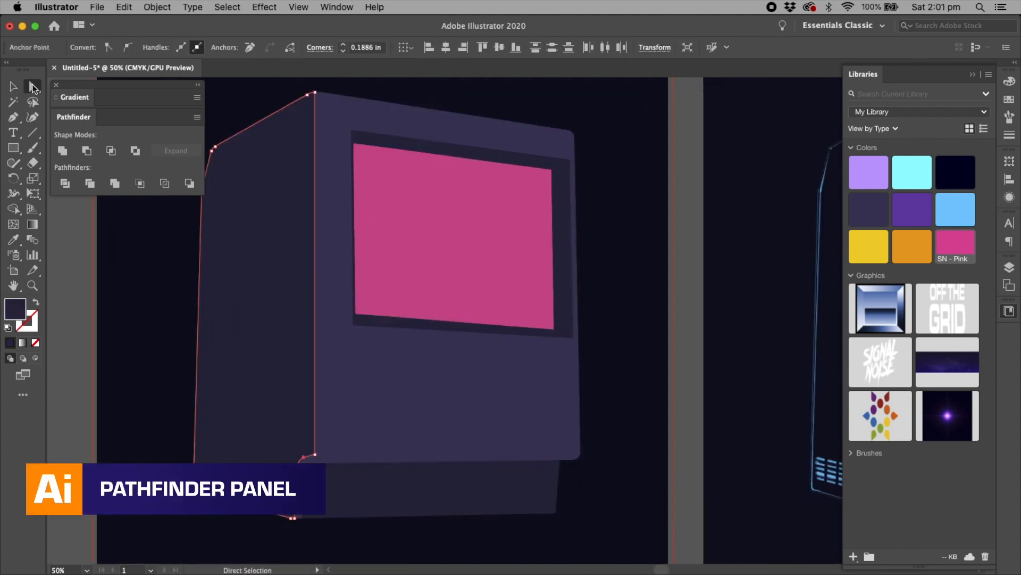
Add an anchor point at the middle of the pink screen's top edge.
drag(678, 424, 598, 460)
click(475, 364)
drag(674, 426, 612, 467)
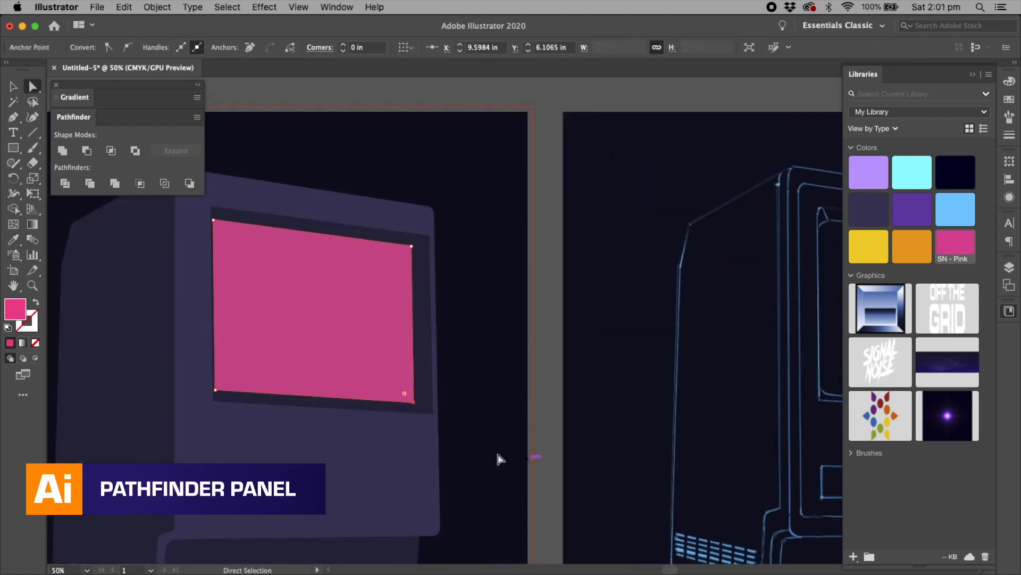
click(225, 231)
drag(13, 118, 67, 133)
click(318, 233)
Nudge the new anchor point on the screen's top edge upward seven small steps.
key(a)
drag(652, 459, 608, 476)
key(Up)
key(Up)
key(Up)
key(Up)
key(Up)
key(Up)
key(Up)
Convert the top-edge anchor into a smooth point so the screen's top edge bows outward.
mouse_move(533, 450)
mouse_down()
mouse_move(283, 438)
mouse_move(677, 418)
mouse_up()
click(419, 215)
key(super+z)
drag(13, 117, 66, 163)
drag(419, 214, 504, 226)
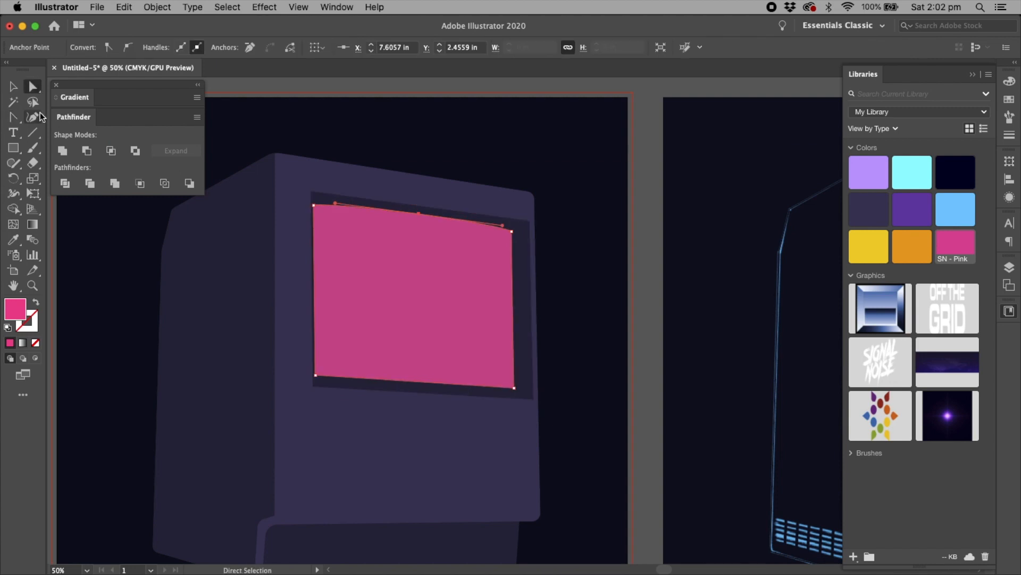
Add an anchor point to the screen's right edge and shape its handles so the edge bows outward.
drag(14, 117, 49, 127)
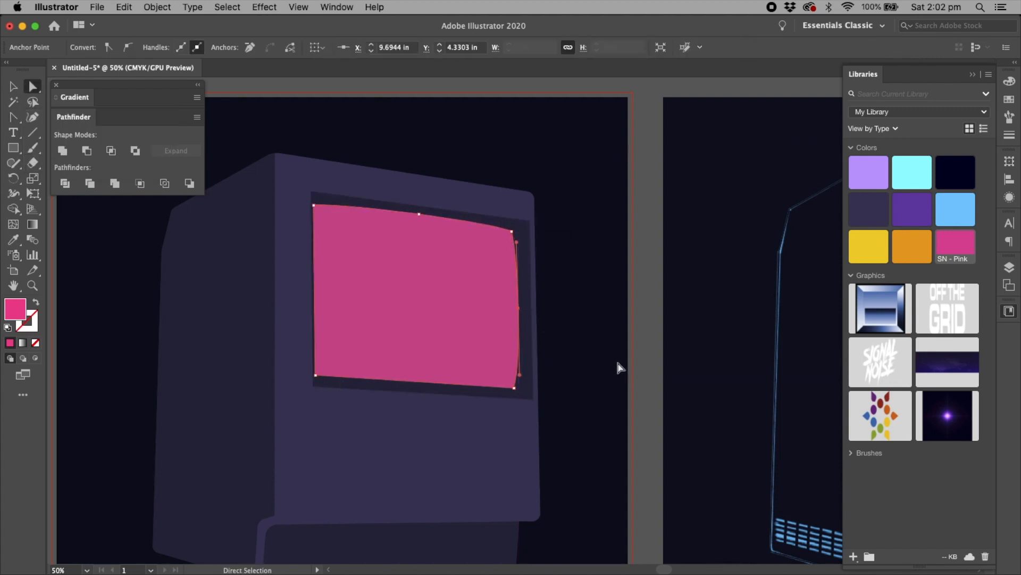
click(633, 357)
drag(520, 309, 521, 309)
drag(521, 376, 523, 365)
drag(14, 117, 80, 125)
drag(598, 358, 591, 370)
key(super+z)
key(super+z)
Try to round the four corners of the pink screen.
click(498, 251)
click(504, 242)
shift+click(507, 399)
drag(315, 226, 318, 231)
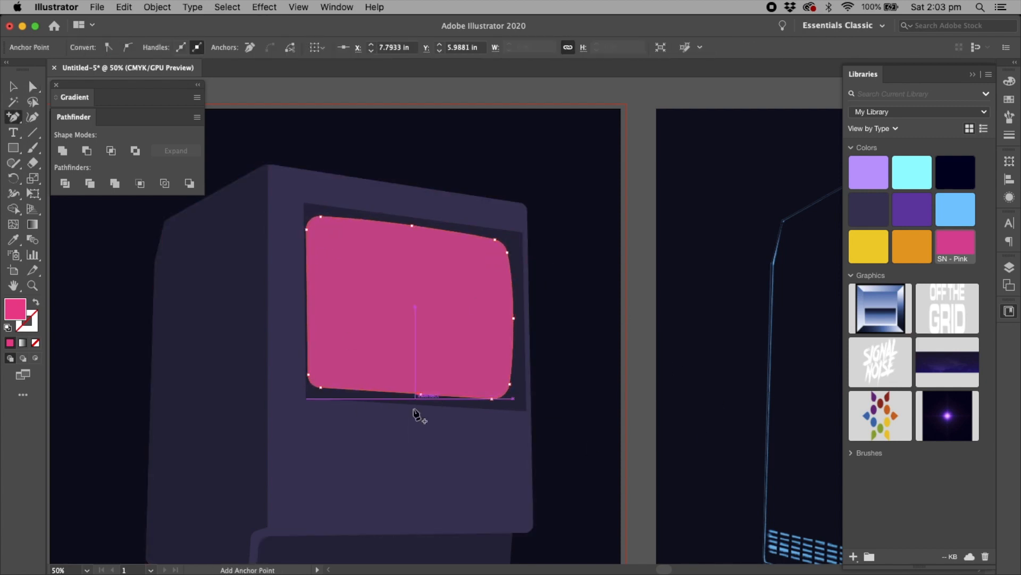
Try to curve the rounded screen's bottom edge by smoothing and nudging an added middle anchor.
click(20, 122)
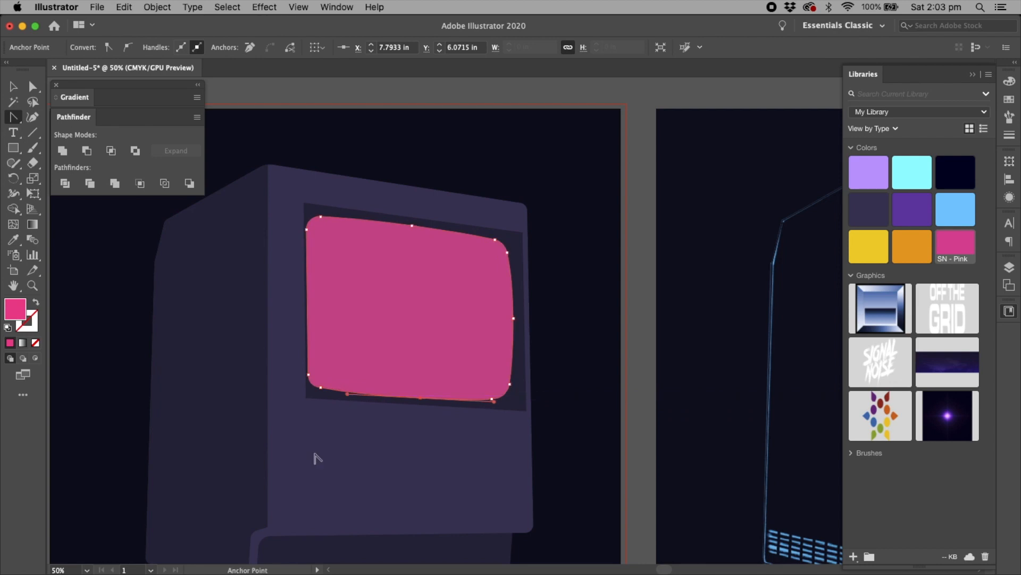
key(a)
click(680, 324)
scroll(680, 324, left, 2)
click(475, 388)
key(Up)
key(Up)
Examine the curve of the screen's bottom edge close up around the lower-right corner.
click(692, 432)
click(468, 388)
click(548, 390)
key(super+equal)
key(super+equal)
key(super+equal)
key(super+equal)
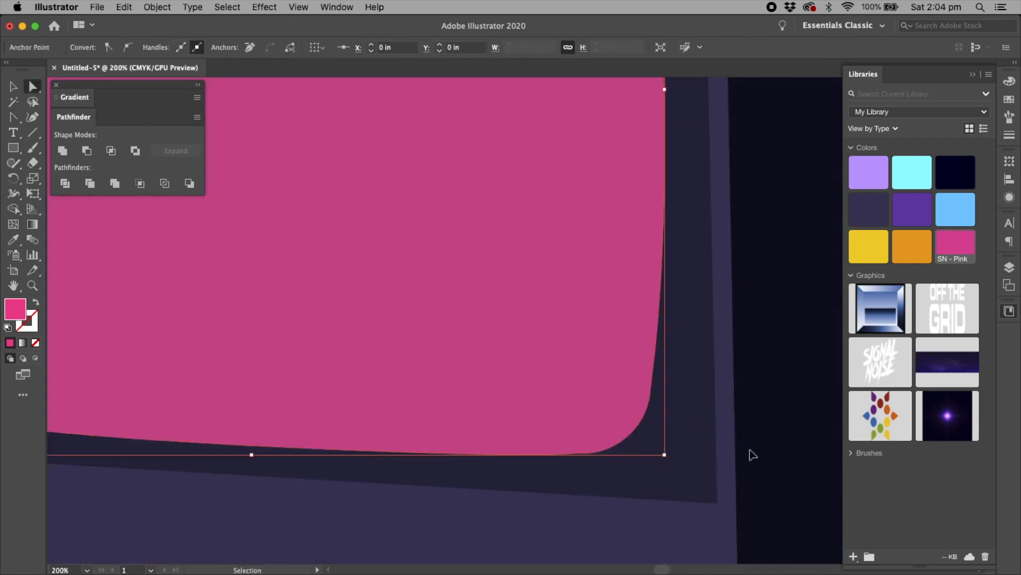
key(super+minus)
key(super+minus)
key(super+minus)
Add an anchor at the middle of the screen's bottom edge, nudge it down five steps, and smooth it into a curve.
click(13, 116)
click(80, 130)
key(a)
key(Down)
key(Down)
key(Down)
key(Down)
key(Down)
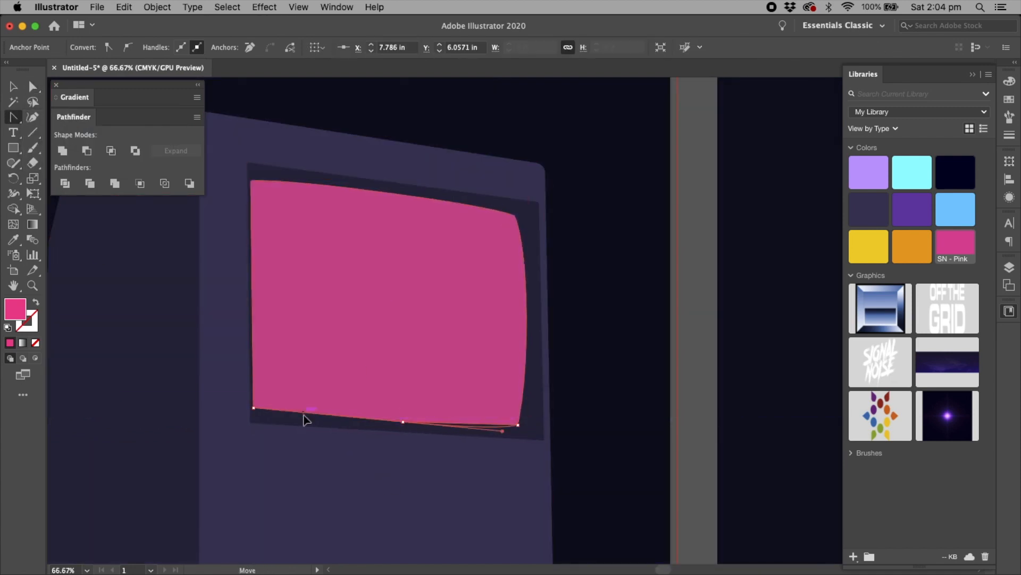
drag(505, 429, 488, 429)
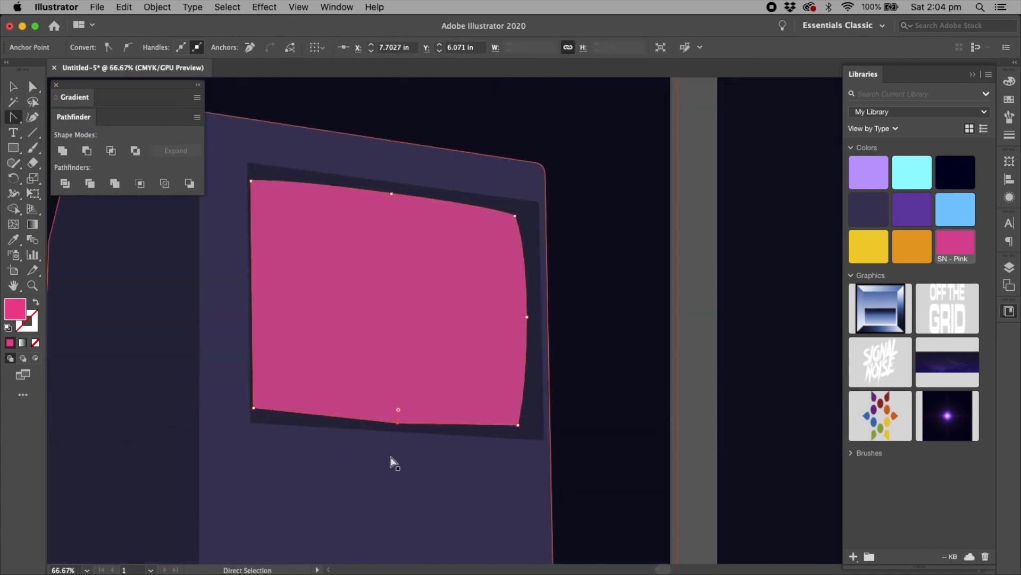
Round the pink screen's four corners, using about 0.32 in at the upper-right corner.
click(515, 216)
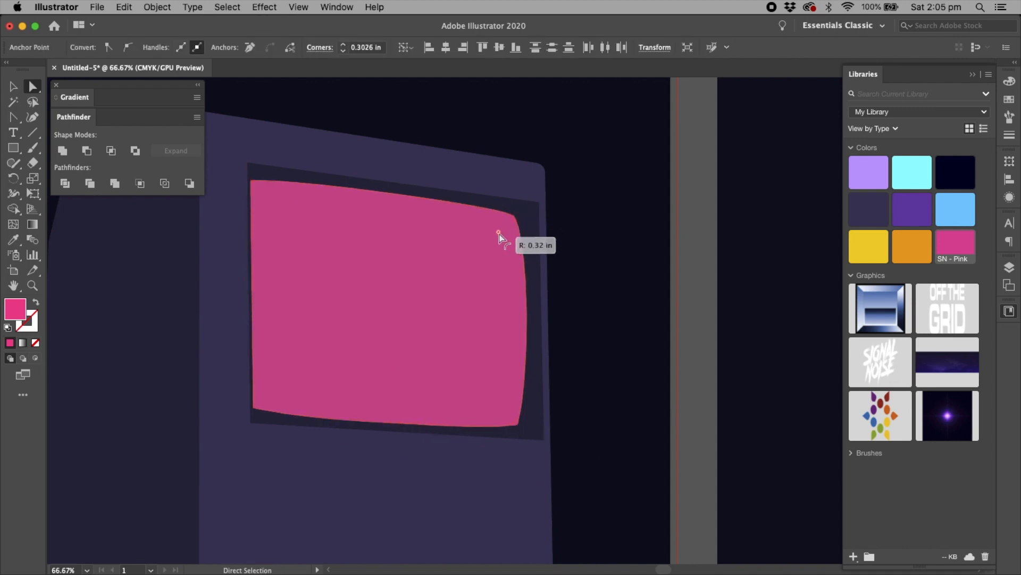
key(v)
click(668, 404)
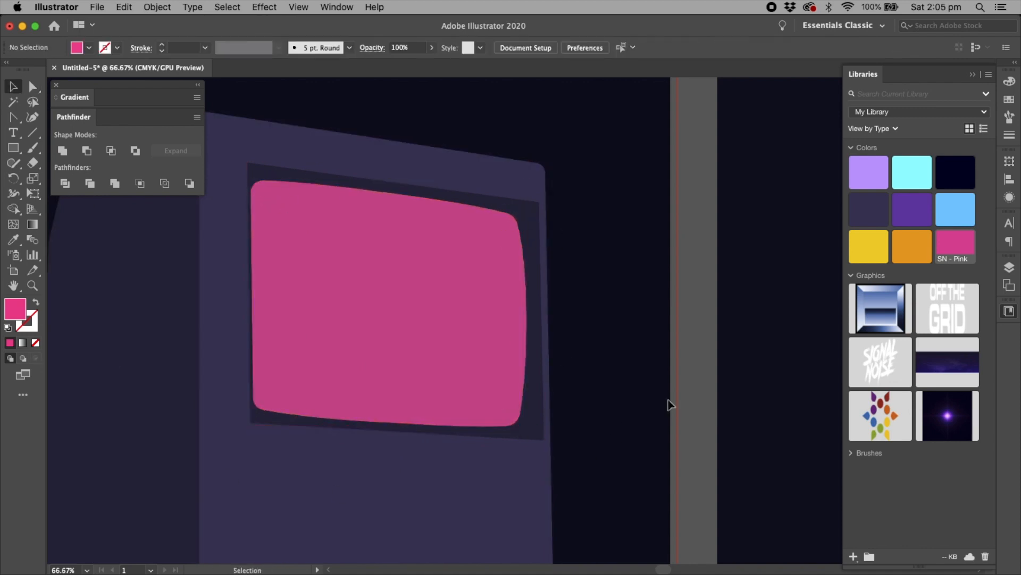
Scale the pink screen down slightly inside its dark frame.
key(super+minus)
click(483, 346)
drag(525, 217, 521, 218)
click(649, 441)
Trace the small square on the computer's lower front over the sketch with the Pen tool.
scroll(649, 445, right, 10)
scroll(649, 445, down, 2)
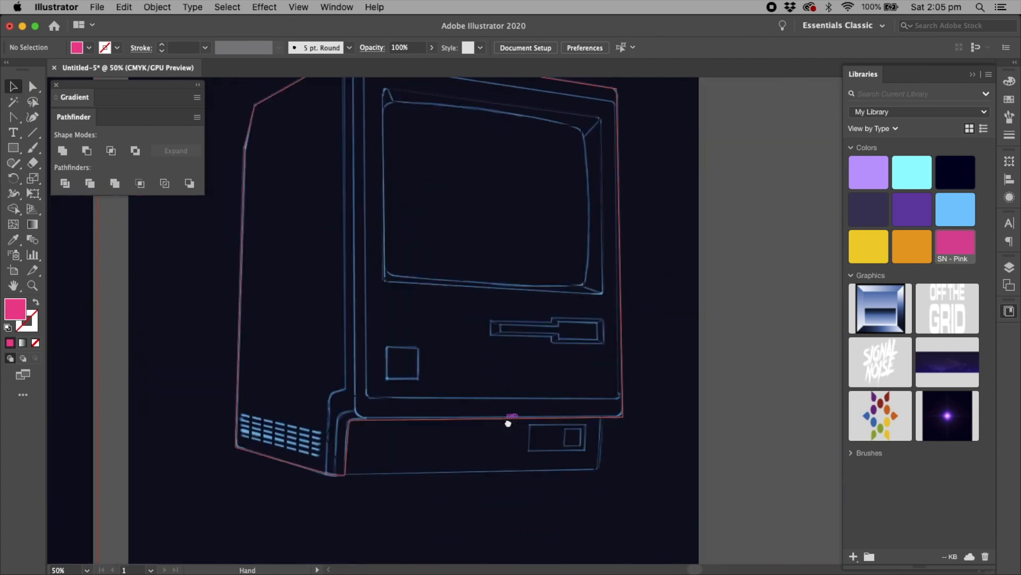
key(p)
key(super+plus)
key(super+plus)
click(263, 437)
click(264, 373)
click(263, 438)
Move the pink square onto the lower-left front of the computer on the left artboard.
key(v)
key(super+minus)
key(super+minus)
key(super+minus)
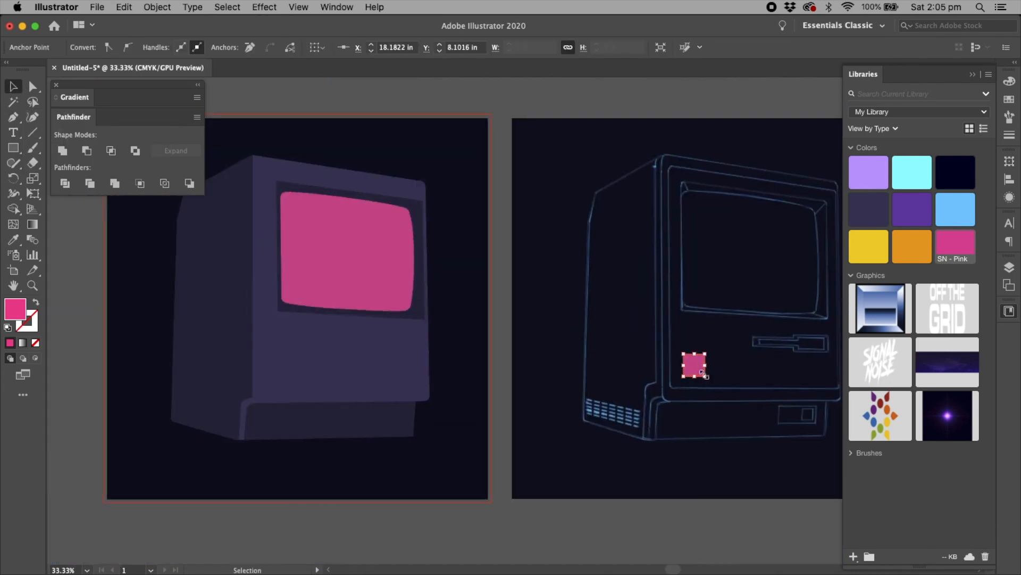
drag(281, 402, 288, 402)
click(501, 421)
Begin tracing the front panel's inner outline over the sketch with the Pen tool, covering its top edge.
scroll(595, 442, right, 5)
key(super+plus)
key(super+plus)
key(super+plus)
key(super+plus)
scroll(440, 390, right, 10)
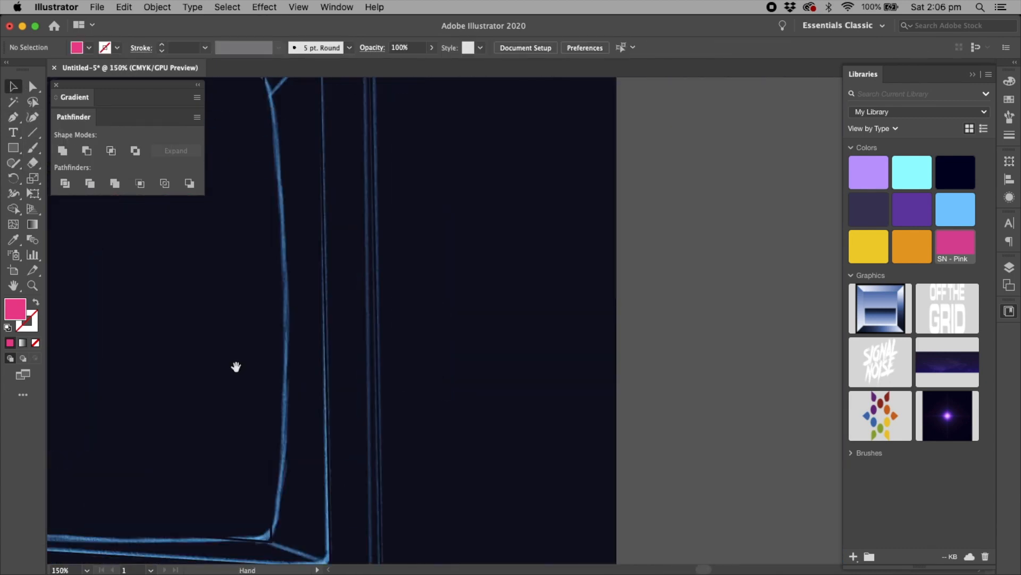
scroll(440, 390, up, 8)
scroll(440, 390, left, 10)
key(p)
key(super+minus)
click(345, 246)
scroll(666, 406, right, 7)
click(495, 291)
Complete the front panel outline down the right side, along the bottom, and back to its starting point.
scroll(495, 291, down, 9)
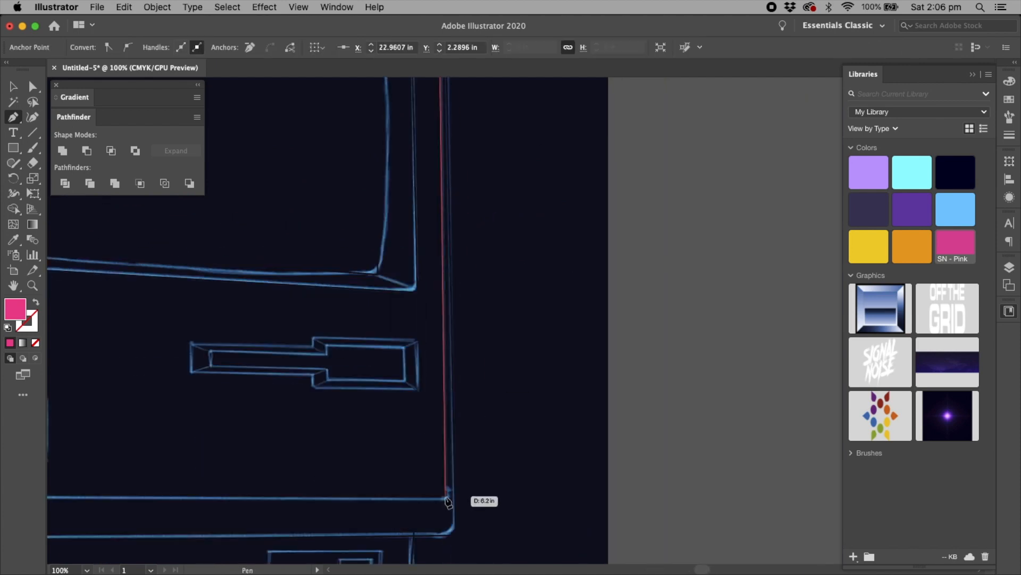
click(453, 493)
scroll(454, 493, left, 10)
click(415, 456)
scroll(414, 457, up, 8)
click(426, 199)
Swap the outline's fill and stroke, leaving no fill, and apply the dark navy library colour to the stroke.
click(35, 302)
key(super+minus)
key(super+minus)
key(super+minus)
click(1009, 311)
click(956, 172)
Move the front panel outline onto the computer on the left artboard and nudge it left into position.
drag(476, 451, 551, 337)
key(v)
click(552, 337)
drag(706, 225, 303, 295)
key(shift+Left)
key(shift+Left)
click(499, 490)
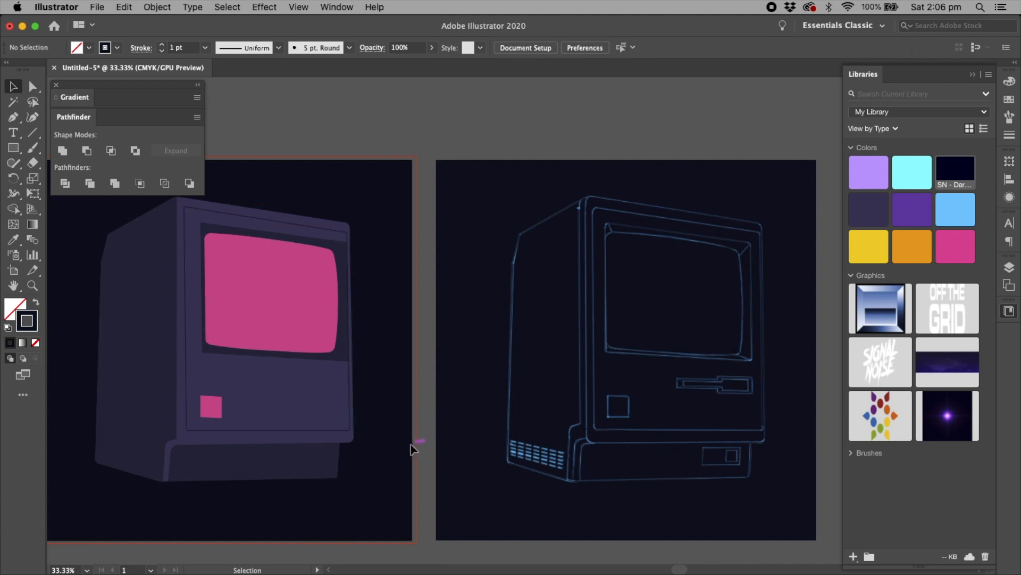
Nudge the pink screen and its dark frame left to sit within the front panel outline.
key(super+z)
key(shift+Left)
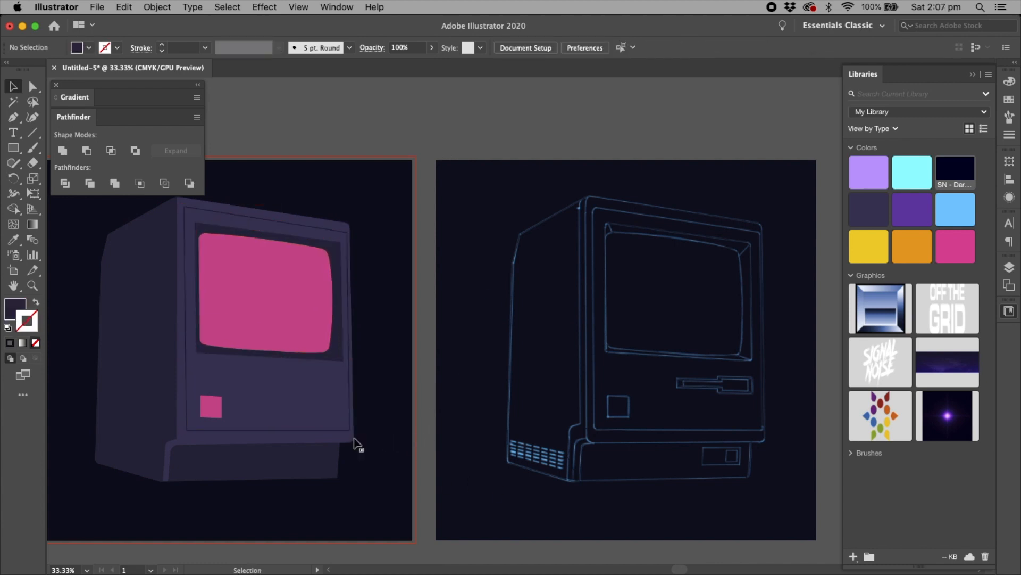
Round the corners of the dark outline that frames the computer's front panel.
click(349, 421)
click(32, 87)
key(super+plus)
key(super+plus)
drag(259, 334, 727, 438)
click(720, 438)
drag(525, 376, 506, 210)
drag(381, 480, 386, 475)
mouse_move(710, 458)
mouse_down()
mouse_move(222, 424)
mouse_move(550, 571)
mouse_up()
drag(534, 206, 528, 210)
drag(538, 425, 523, 208)
drag(524, 373, 513, 381)
click(572, 240)
Draw a rectangle about 1.49 × 0.16 in over the narrow part of the disk slot in the sketch.
drag(572, 240, 128, 455)
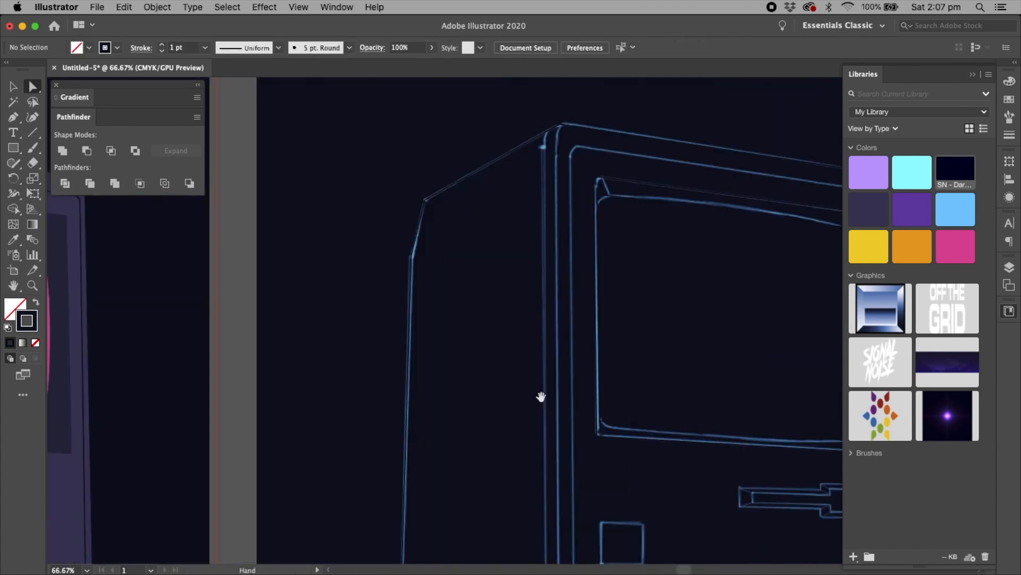
key(super+plus)
key(super+plus)
drag(472, 405, 618, 354)
key(m)
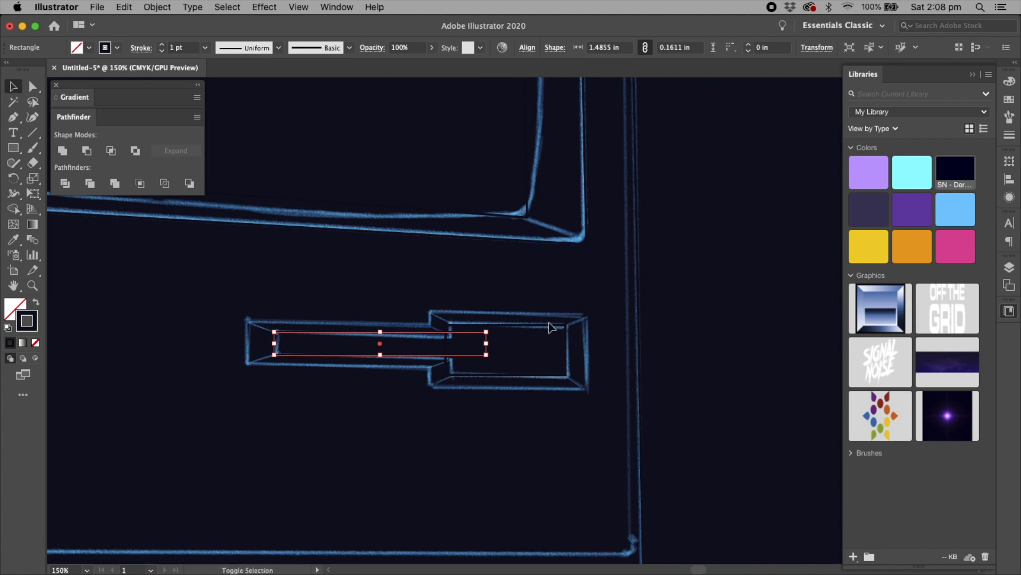
key(super+alt+0)
Nudge the small pink square slightly down on the computer's front panel.
drag(421, 390, 421, 390)
drag(677, 456, 652, 477)
scroll(258, 394, up, 5)
key(a)
click(392, 338)
key(Down)
key(Down)
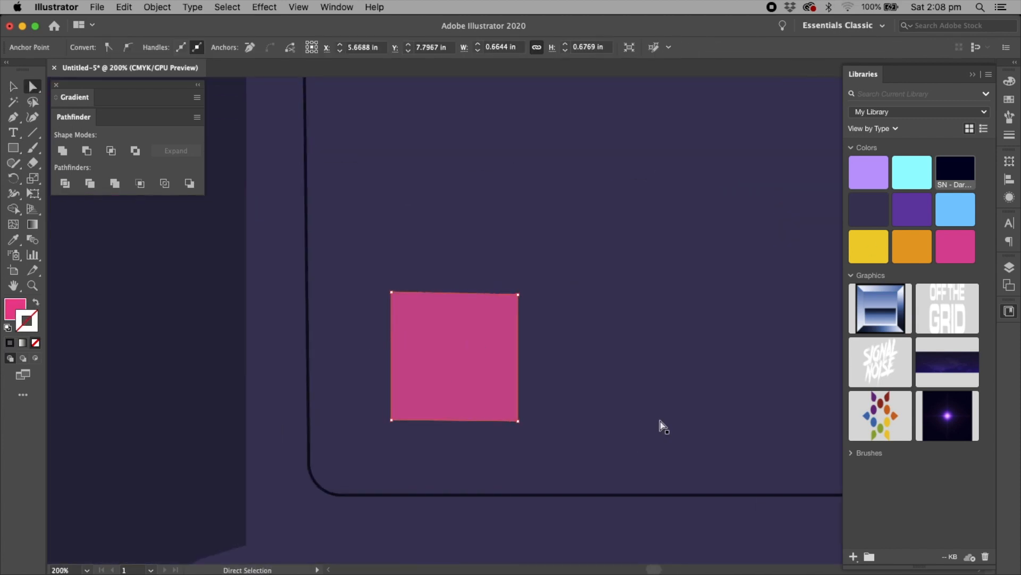
key(super+alt+0)
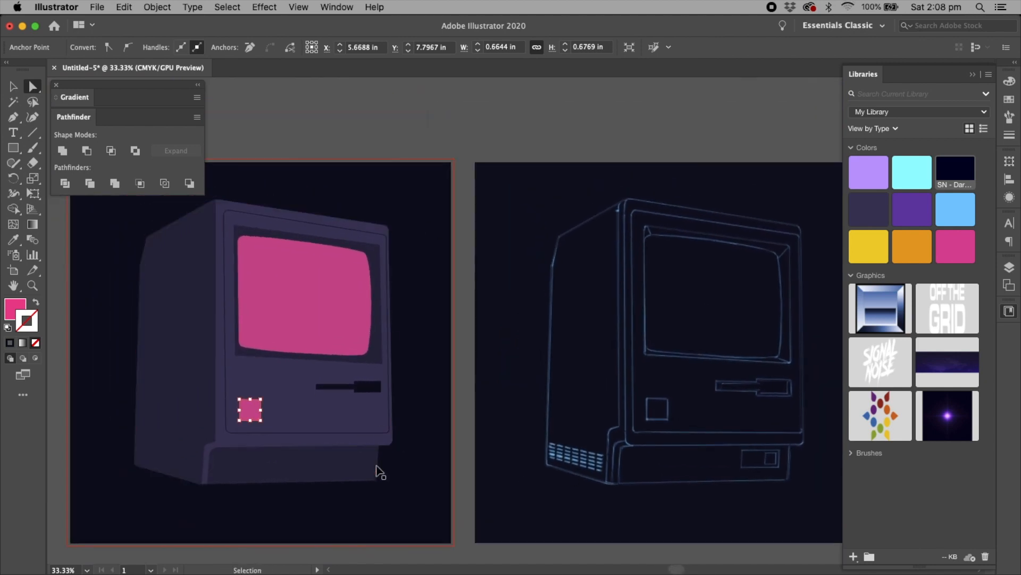
Round the corners of the dark frame around the pink screen to a radius of about 0.13 in.
key(super+equal)
key(super+equal)
drag(712, 245, 344, 559)
key(p)
key(a)
drag(710, 424, 513, 378)
click(234, 262)
drag(392, 382, 559, 286)
shift+click(406, 432)
drag(391, 204, 396, 204)
drag(186, 465, 381, 494)
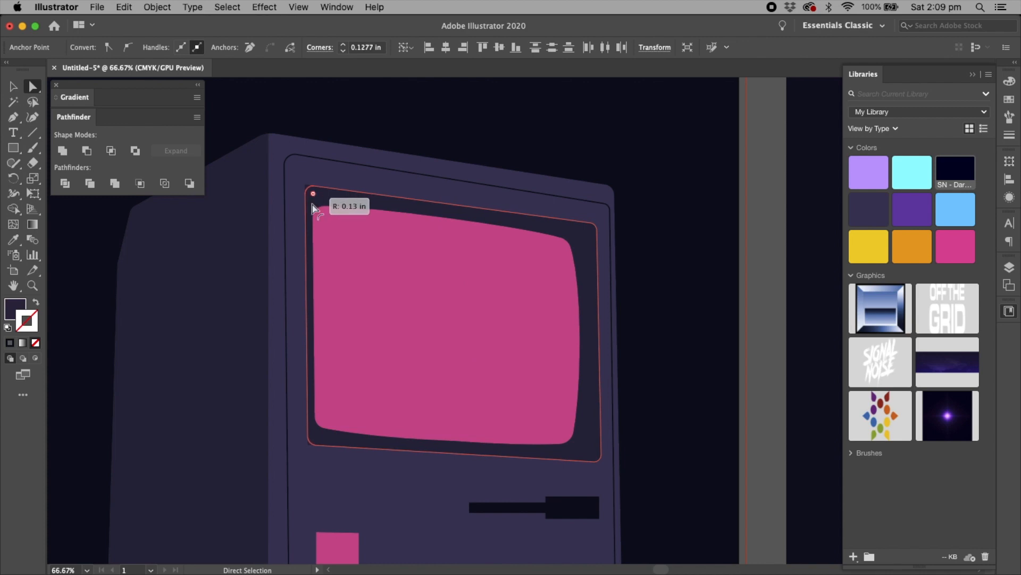
click(747, 300)
key(super+minus)
key(super+minus)
Trace the four-sided panel on the sketch's base, about 1.21 × 0.55 in, and swap its fill and stroke.
drag(663, 483, 369, 486)
drag(444, 513, 533, 486)
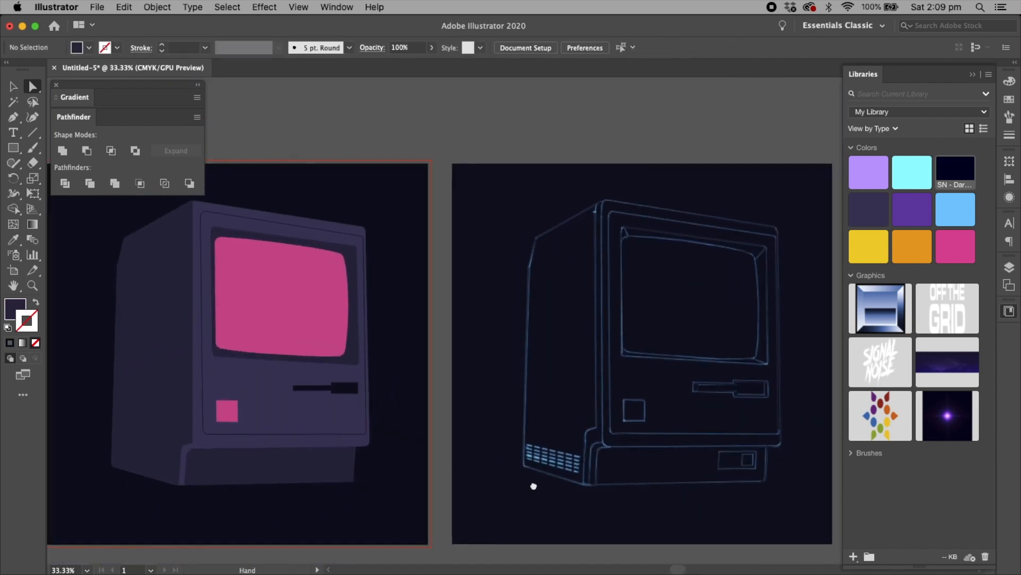
key(super+equal)
key(super+equal)
key(super+equal)
key(super+equal)
key(p)
click(326, 342)
click(494, 342)
click(490, 417)
click(322, 421)
click(327, 342)
click(15, 86)
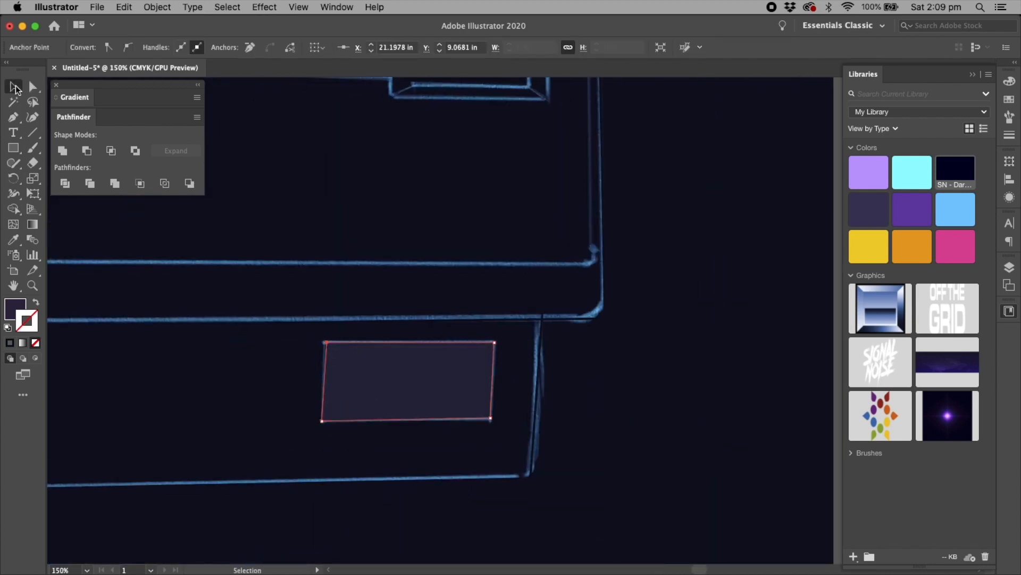
click(35, 302)
Trace the small square inside the base panel of the sketch as a closed four-point shape.
click(14, 117)
click(433, 353)
click(480, 354)
click(480, 407)
click(430, 408)
click(432, 353)
Move the traced base panel and its inner square onto the computer's base on the left artboard.
key(v)
key(super+minus)
key(super+minus)
key(super+minus)
drag(594, 413, 138, 338)
drag(227, 432, 667, 467)
drag(538, 375, 326, 397)
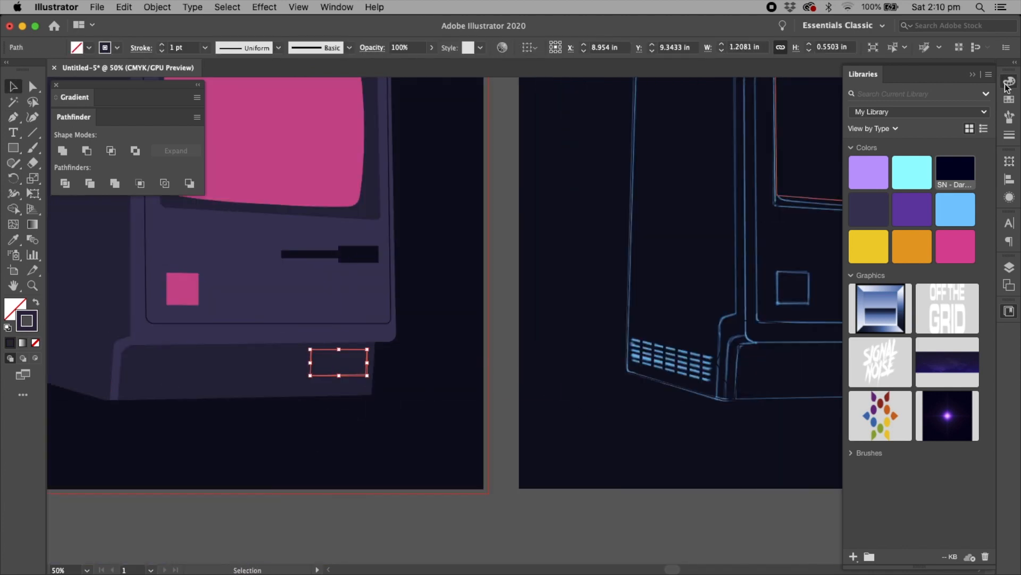
Give the rectangular panel on the computer's base a darker fill than its inner square.
click(1008, 84)
click(414, 378)
click(355, 370)
Trace the seam between the sketch's side and front as a closed strip about 1.52 × 9.62 in, stepping outward near the base.
drag(531, 243, 369, 512)
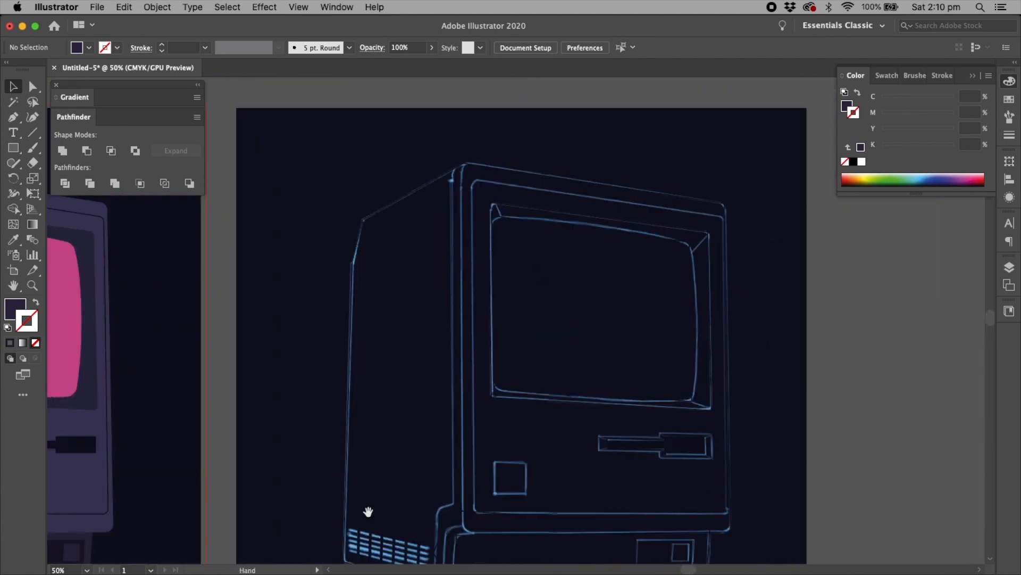
key(p)
key(super+=)
key(super+=)
drag(536, 319, 524, 449)
click(375, 139)
drag(376, 500, 378, 108)
click(377, 429)
click(344, 441)
drag(344, 441, 391, 210)
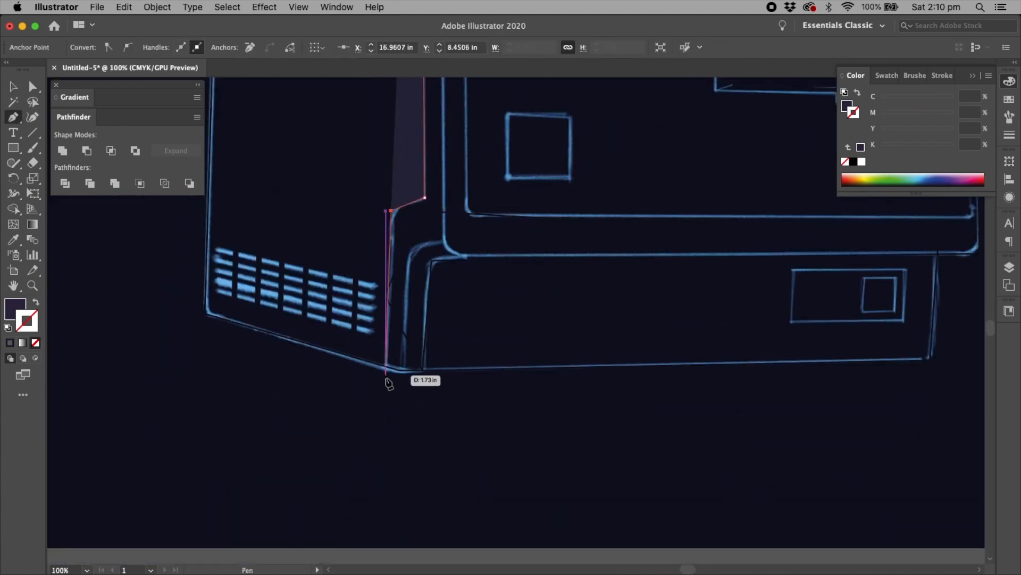
click(471, 412)
drag(493, 106, 453, 554)
click(491, 164)
click(381, 187)
Move the traced side strip onto the computer on the left artboard and swap its fill and stroke.
key(super+minus)
key(super+minus)
key(super+minus)
key(super+minus)
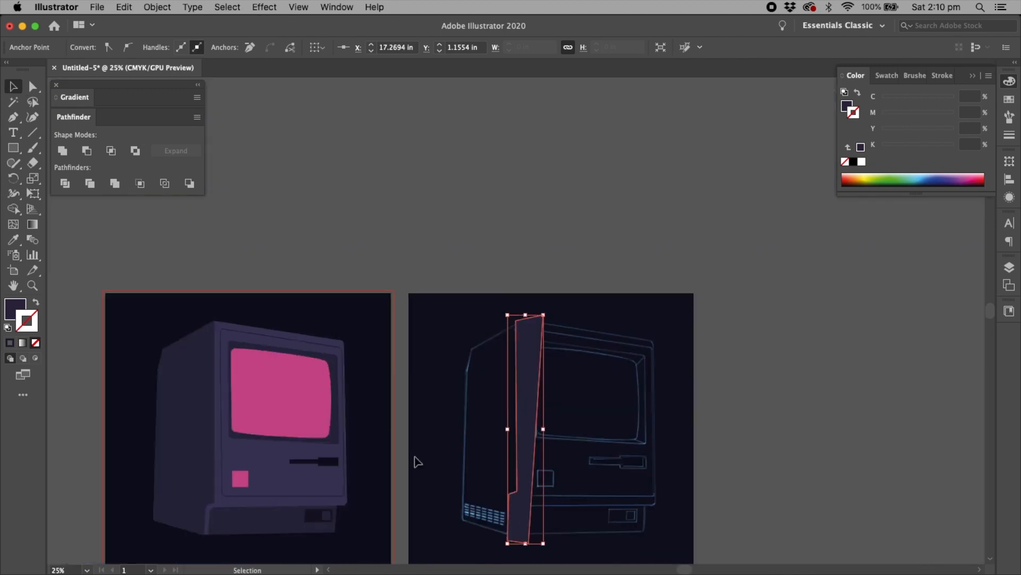
drag(608, 444, 691, 374)
key(v)
drag(606, 324, 296, 324)
key(shift+x)
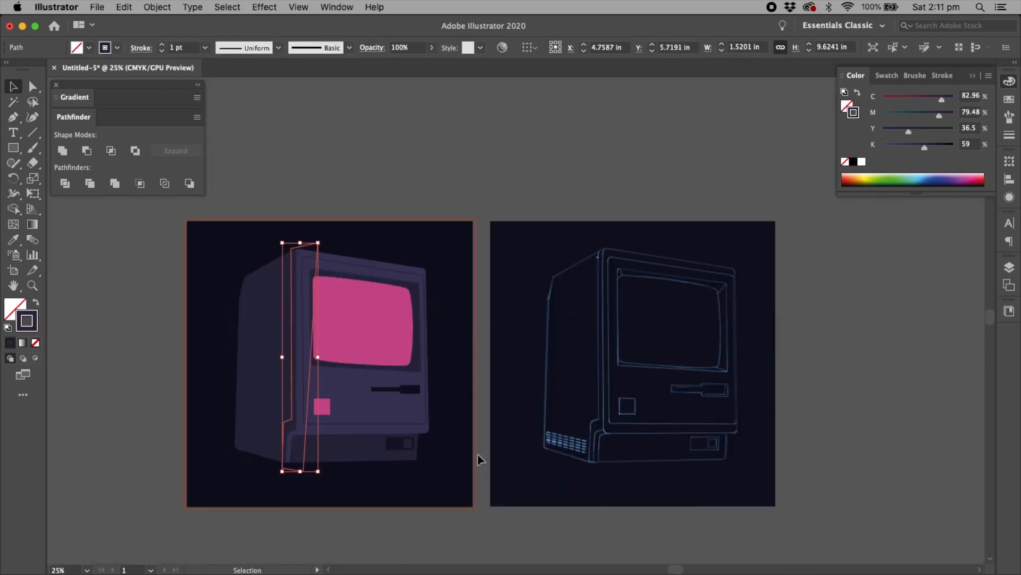
Duplicate the computer's case shape in place and intersect the copy with the side strip using Pathfinder.
key(super+=)
drag(698, 391, 603, 419)
super+click(336, 394)
key(super+c)
key(super+f)
shift+click(434, 122)
click(111, 150)
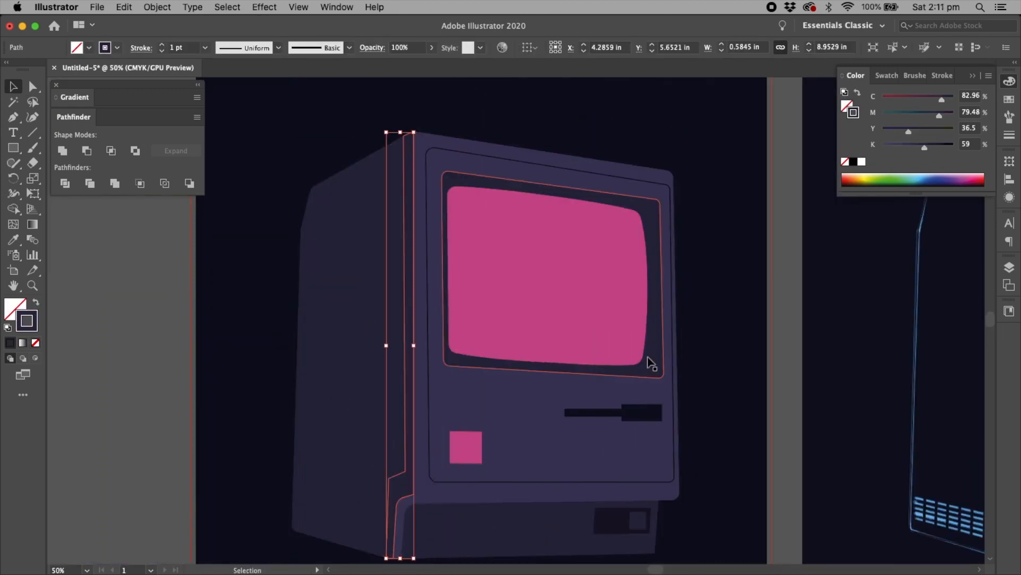
Fill the intersected side strip with a sampled dark purple and set its black value to 46%.
key(i)
click(481, 422)
click(915, 145)
key(v)
click(725, 460)
drag(725, 460, 660, 444)
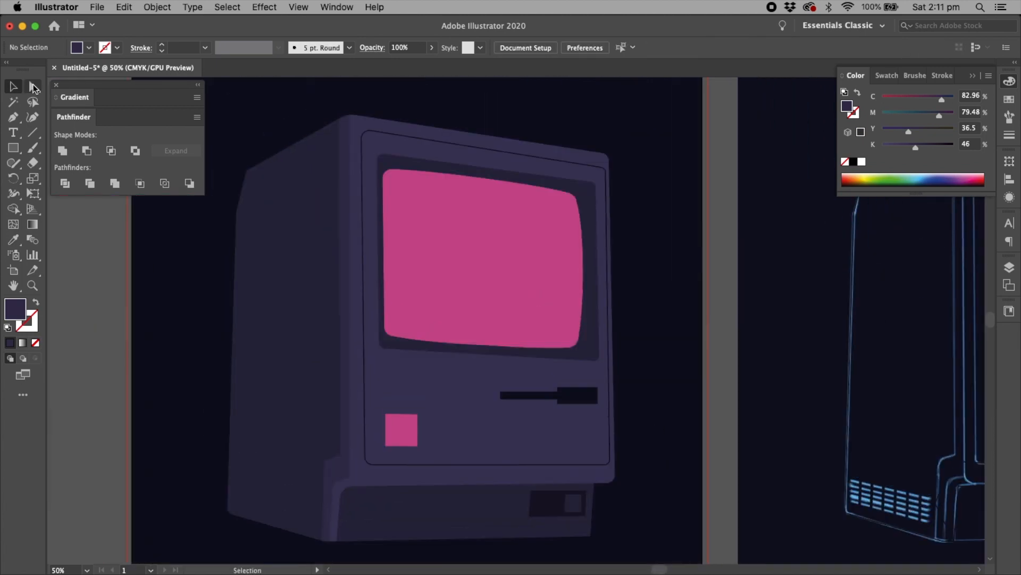
Round the corners of the side strip's step above the base, the upper one to about 0.05 in.
key(a)
click(324, 461)
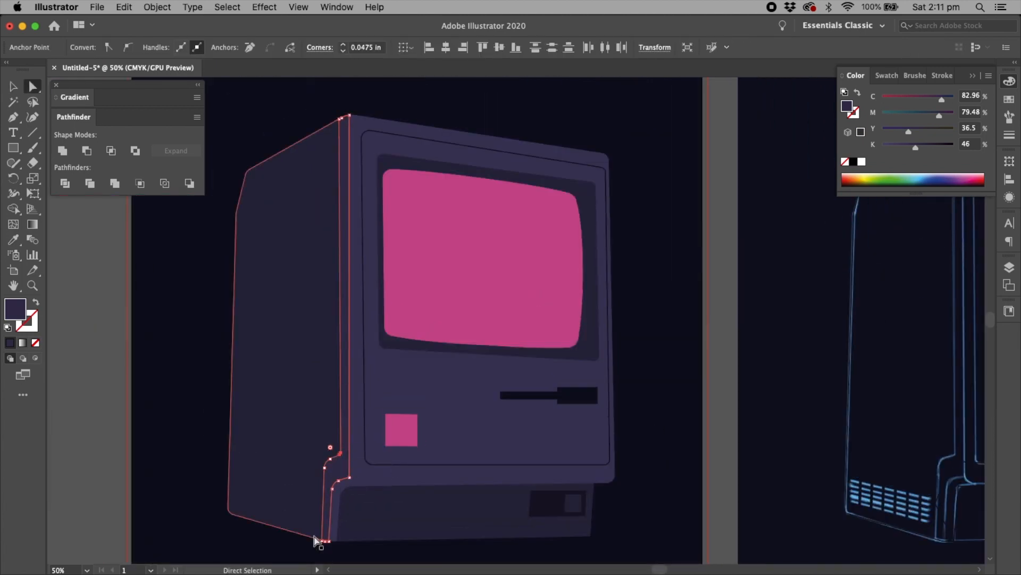
key(v)
click(691, 434)
drag(690, 434, 636, 347)
drag(336, 327, 939, 195)
key(a)
click(399, 325)
click(402, 349)
shift+click(378, 381)
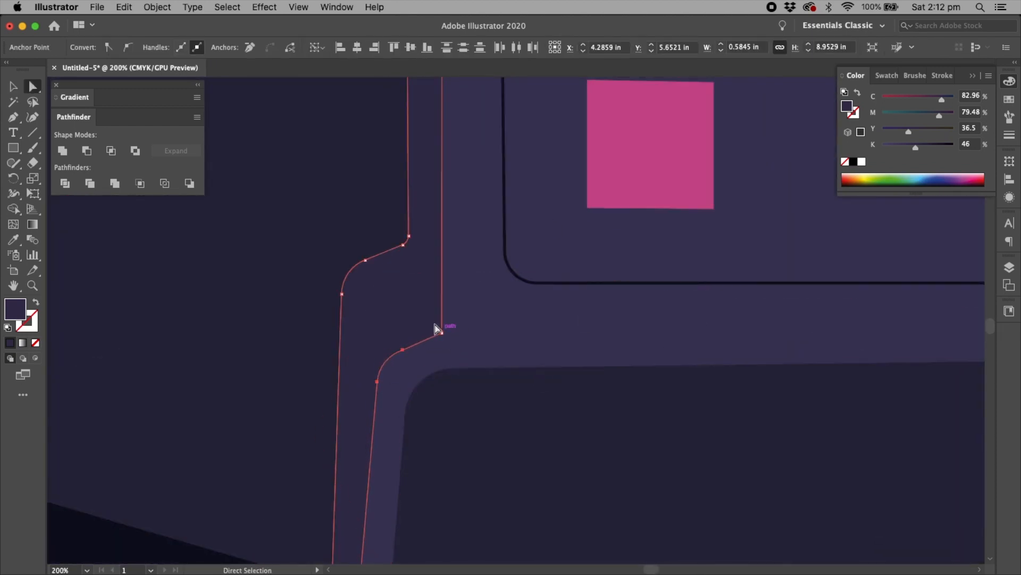
key(super+minus)
key(super+minus)
key(super+minus)
drag(787, 420, 590, 481)
click(590, 481)
key(super+minus)
key(super+minus)
drag(460, 365, 304, 446)
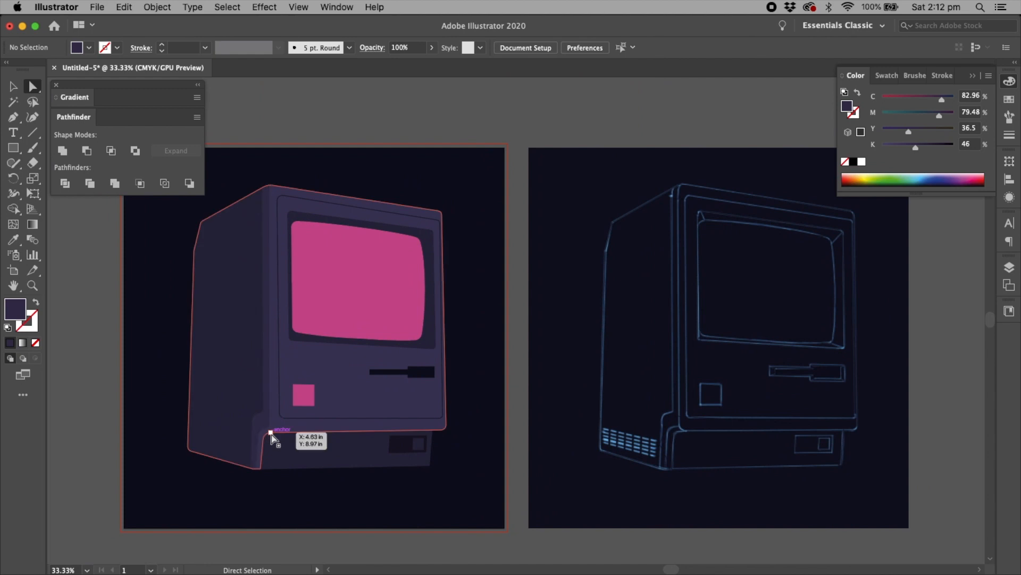
Pull the side strip's lower inner anchor points outward so the strip extends past the edge of the base.
key(super+plus)
key(super+plus)
key(super+plus)
drag(202, 486, 854, 180)
drag(406, 349, 414, 384)
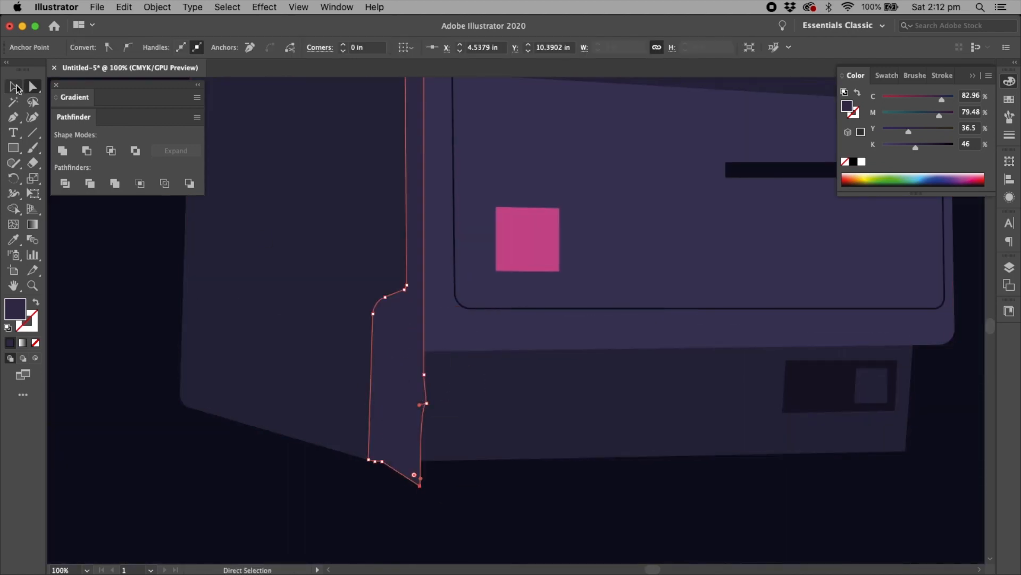
Trim the reshaped side strip against the computer's case shape with the Pathfinder Intersect operation.
click(16, 87)
click(500, 338)
shift+click(415, 348)
click(111, 153)
key(super+minus)
key(super+minus)
key(super+minus)
click(538, 148)
click(305, 474)
drag(505, 511, 550, 490)
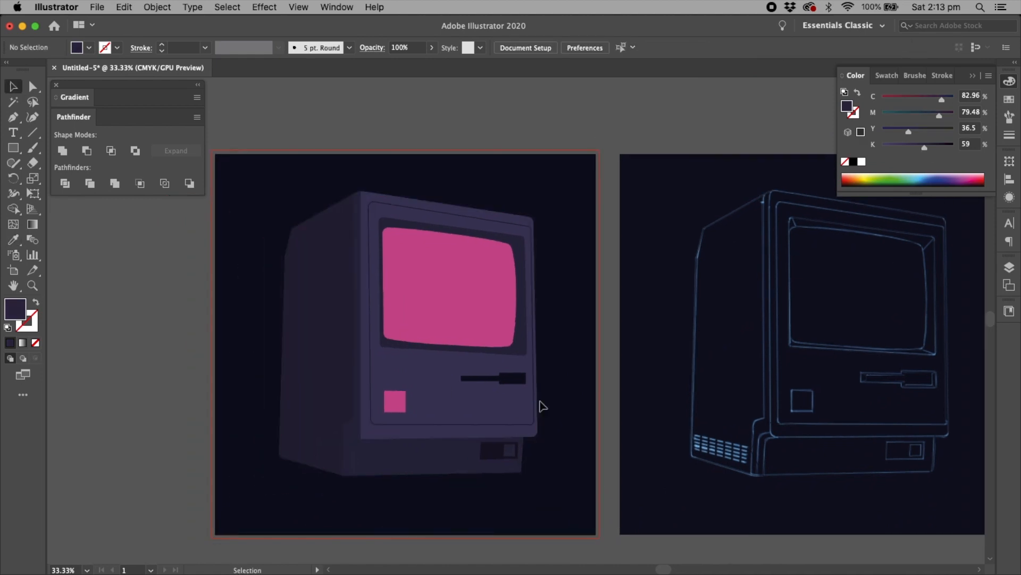
Draw a straight line along the top edge of the computer's front and give it a yellow stroke.
key(super+plus)
key(super+plus)
key(super+plus)
drag(529, 445, 479, 509)
key(backslash)
mouse_move(209, 192)
mouse_down()
mouse_move(682, 246)
mouse_move(701, 269)
mouse_move(746, 276)
mouse_up()
click(1007, 100)
click(846, 124)
Move the yellow line's upper end point so the line follows the slope of the computer's top front edge.
key(a)
drag(456, 371, 653, 419)
drag(406, 240, 325, 229)
drag(389, 237, 367, 235)
drag(714, 435, 572, 422)
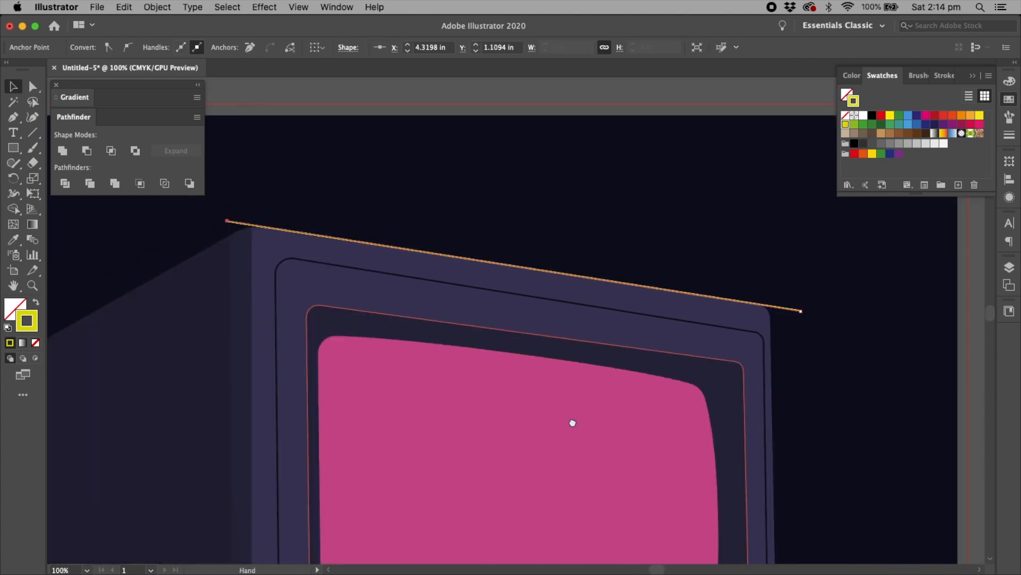
Add a second yellow line along the bottom edge of the computer's front.
key(super+minus)
key(super+minus)
drag(789, 362, 579, 180)
key(v)
key(super+shift+a)
drag(610, 501, 616, 503)
key(super+plus)
key(super+plus)
key(super+plus)
key(super+plus)
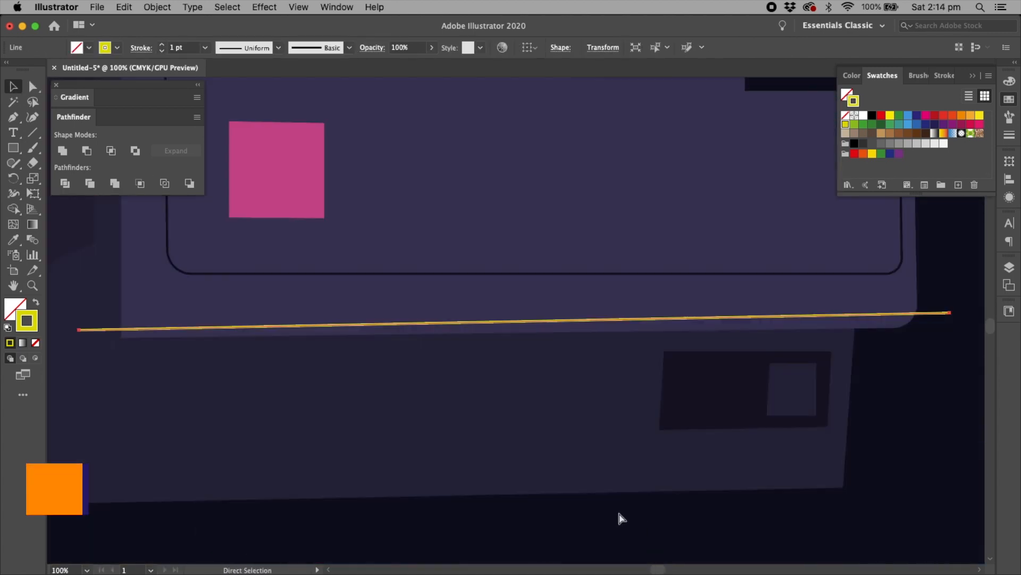
Move the lower yellow line's end points so it follows the slope of the front's bottom edge.
drag(540, 322, 541, 334)
drag(798, 325, 447, 343)
key(a)
drag(742, 339, 745, 345)
drag(160, 346, 821, 319)
drag(245, 337, 242, 335)
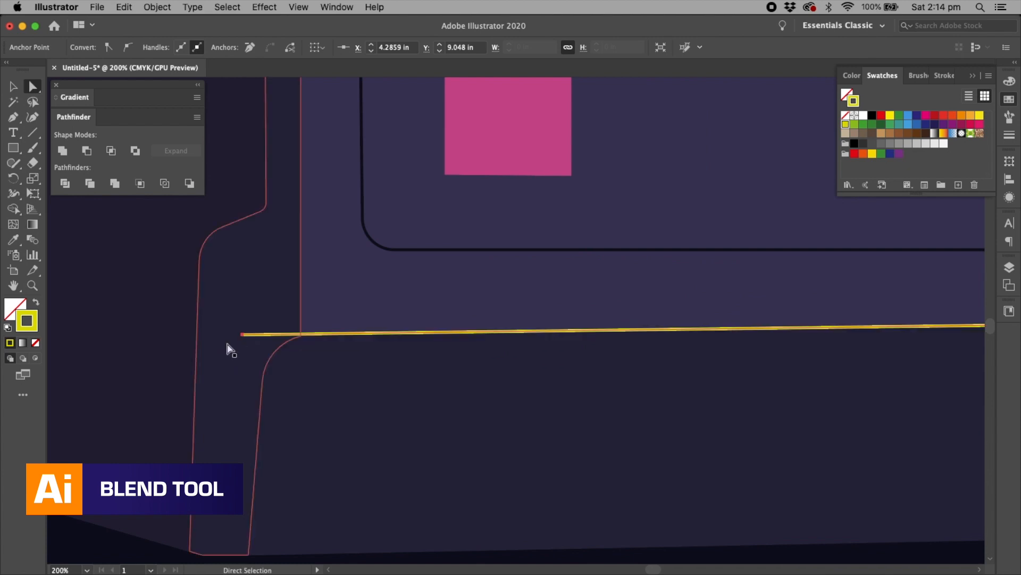
Set the blend spacing to Specified Steps and blend the upper yellow line with the lower one.
key(super+minus)
key(super+minus)
key(super+minus)
drag(921, 247, 591, 413)
key(super+minus)
double_click(32, 239)
drag(506, 238, 183, 265)
click(174, 293)
click(160, 305)
click(255, 352)
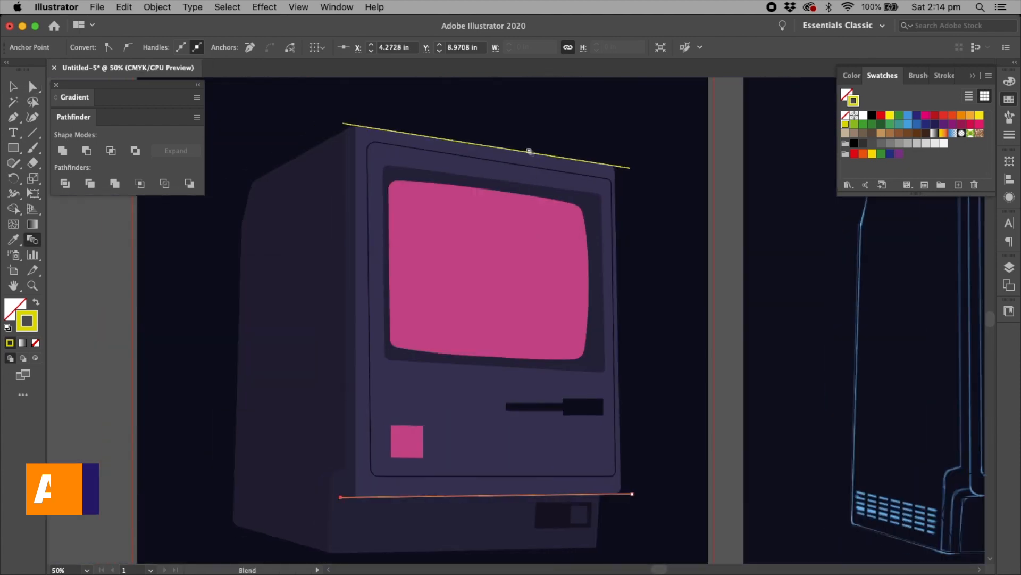
click(529, 152)
click(523, 496)
Adjust the blend's specified steps, trying 18, so a guide line falls near the top of the thin black outline.
key(a)
key(super+shift+a)
click(352, 249)
double_click(33, 239)
click(242, 296)
key(BackSpace)
text(18)
key(Tab)
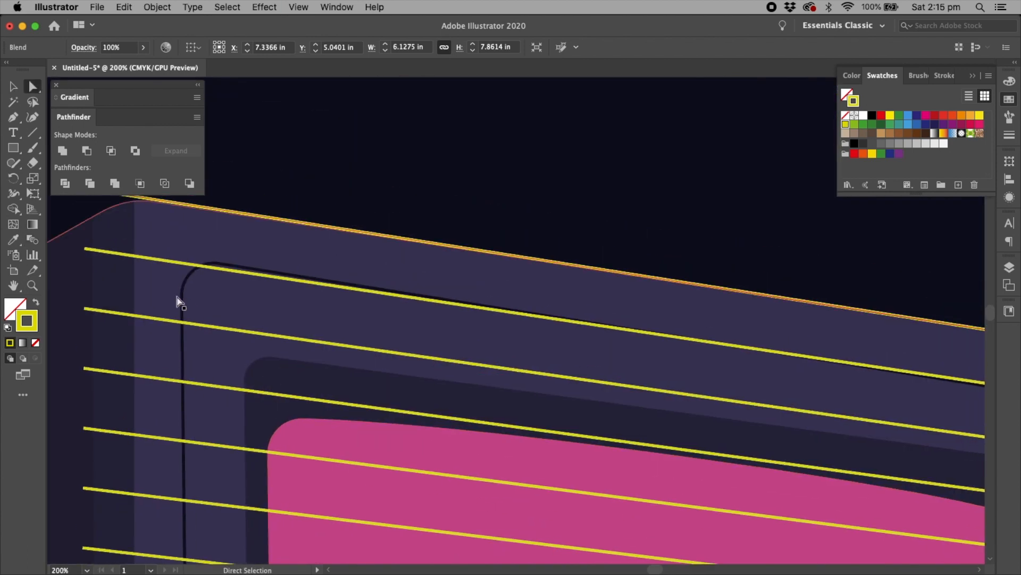
Reposition the thin black outline's upper corner anchor points so its top edge follows the nearest guide line.
drag(178, 292, 222, 266)
drag(571, 363, 568, 361)
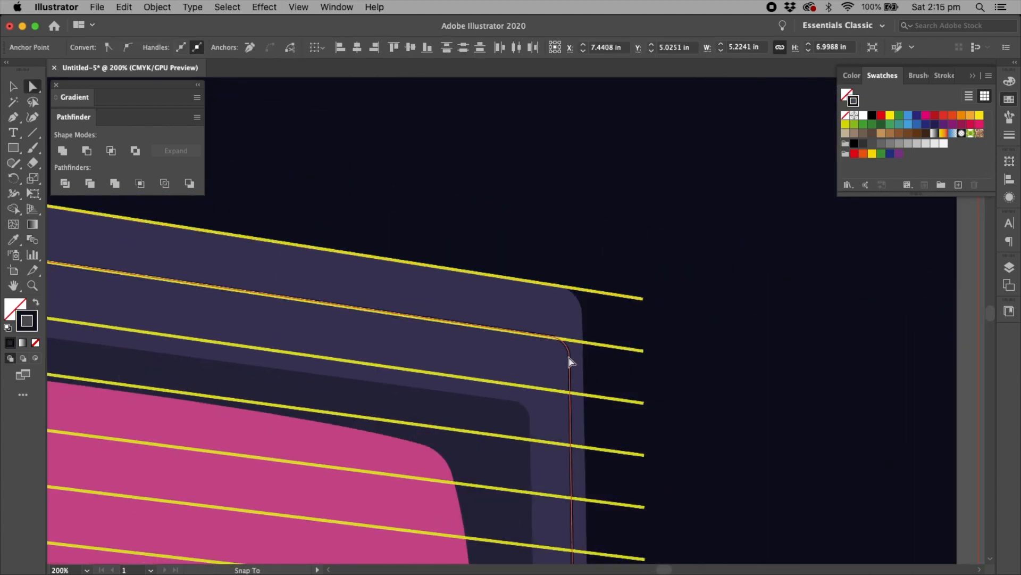
drag(68, 536, 458, 479)
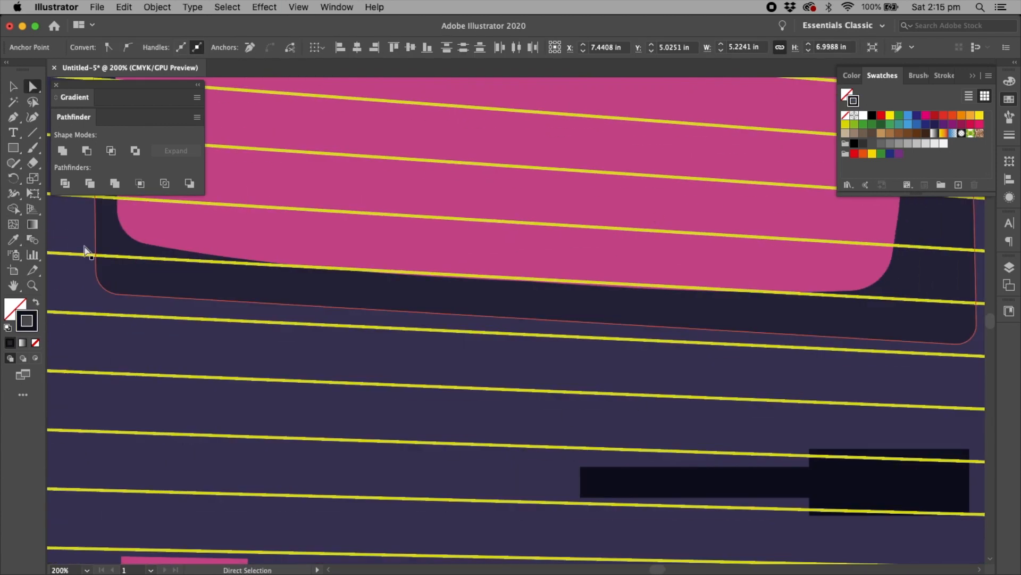
Reduce the blend's number of steps so a guide line falls near the screen bezel's top edge.
key(v)
click(371, 270)
click(404, 346)
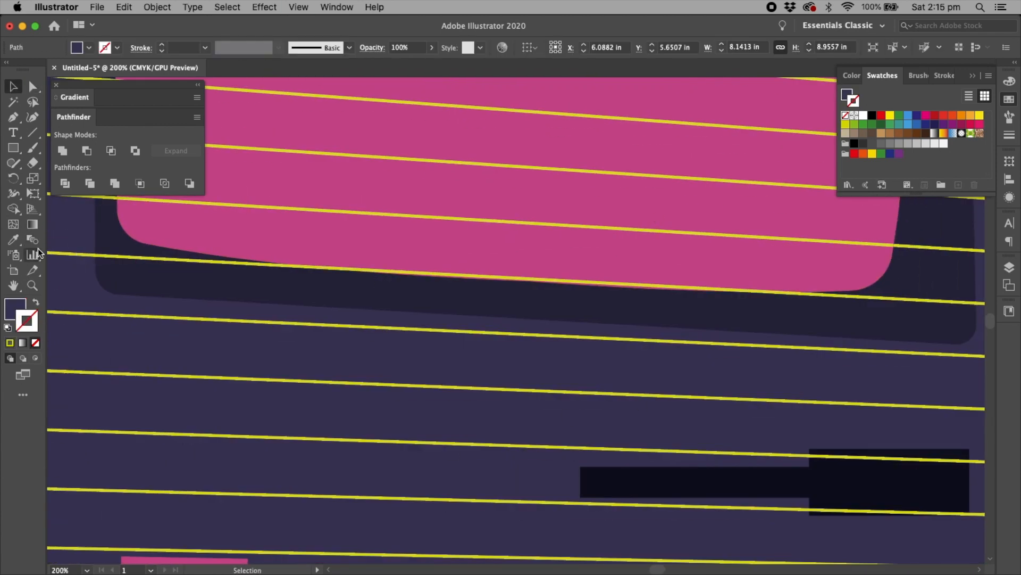
click(537, 207)
double_click(33, 240)
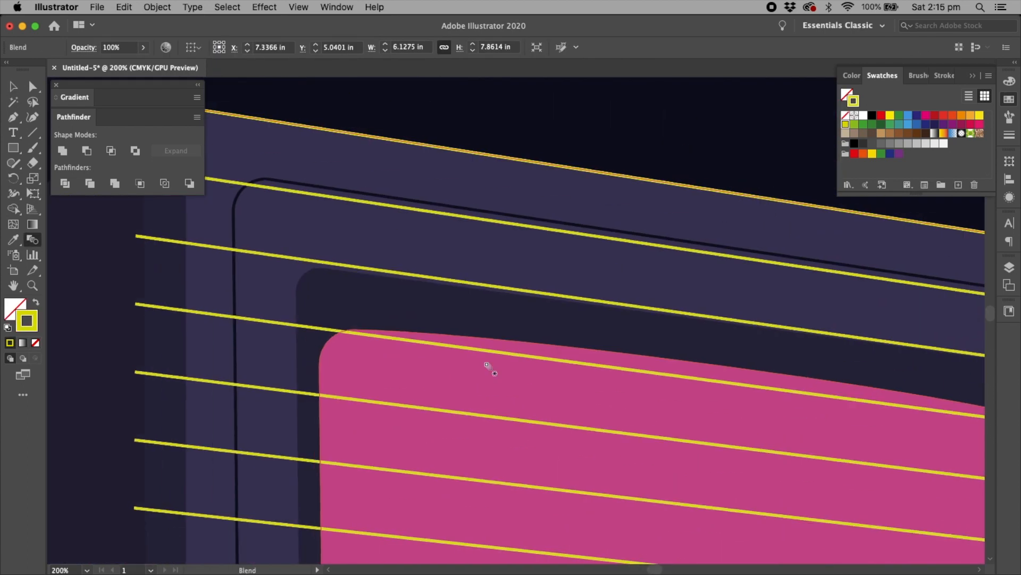
Align the screen bezel's corner anchor points with the guide lines, adjusting the blend's step count for its lower edge.
key(a)
click(321, 269)
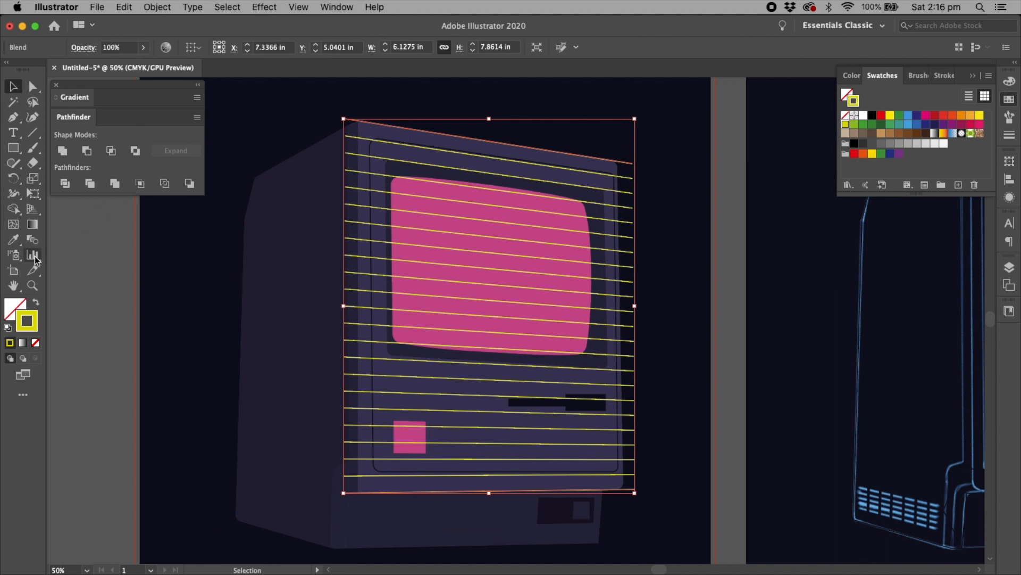
double_click(32, 240)
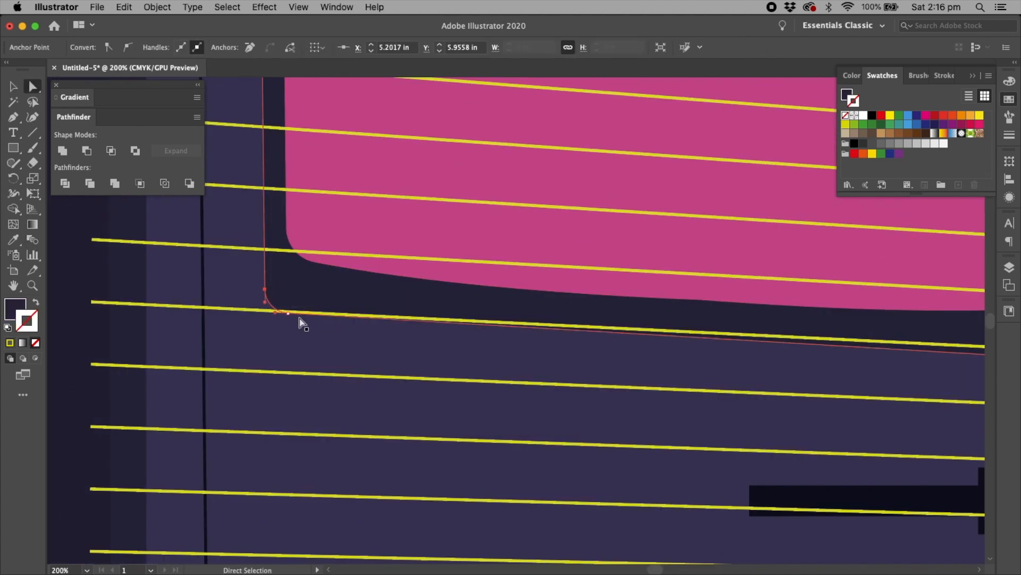
drag(519, 343, 519, 340)
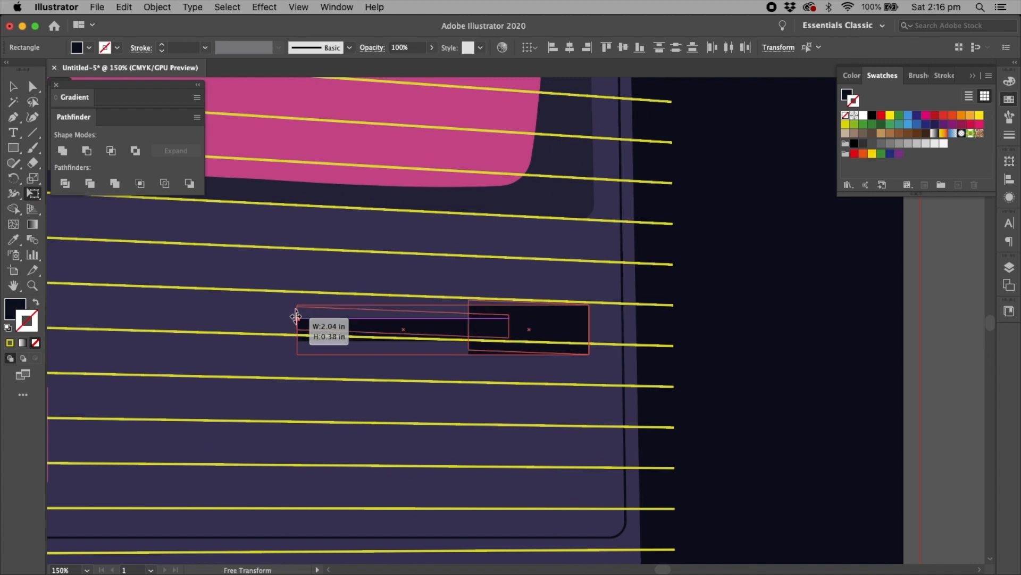
Skew the two dark disk-slot rectangles with Free Transform to match the slope of the guide lines.
drag(295, 317, 295, 316)
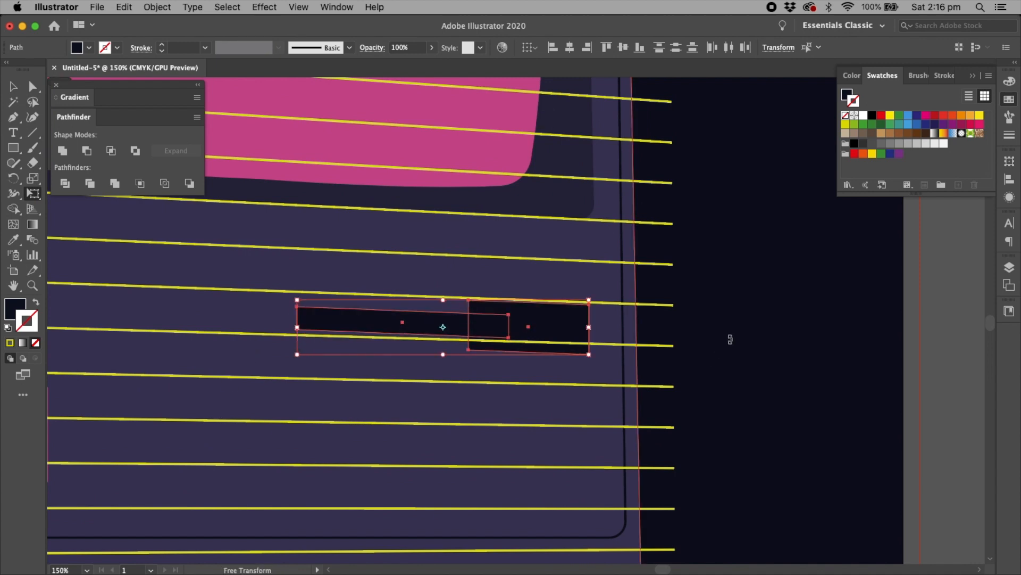
key(super+minus)
key(super+minus)
key(super+minus)
drag(687, 289, 707, 359)
key(v)
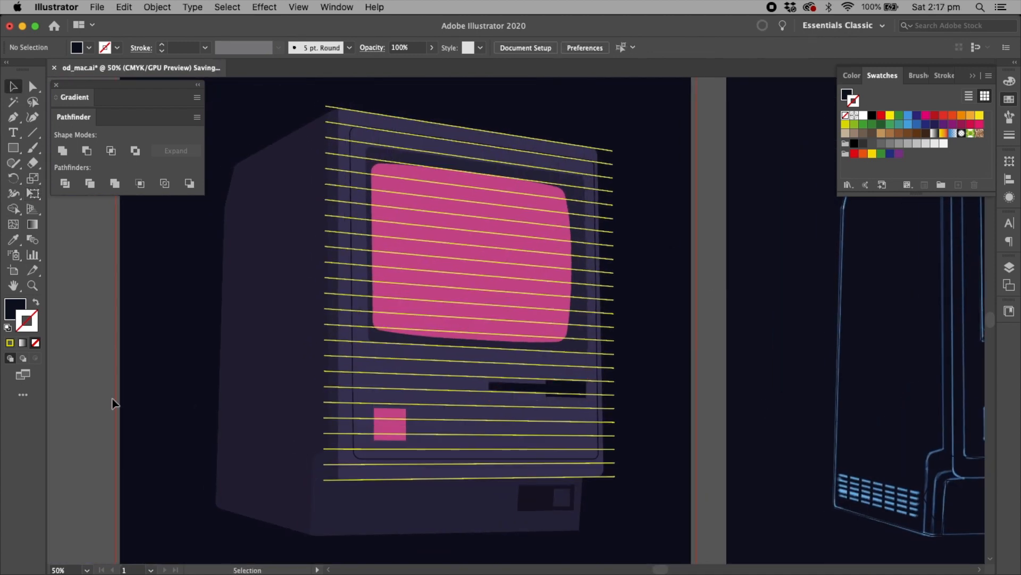
Select both disk-slot rectangles again and fine-tune their skew against the nearest guide lines.
key(super+plus)
key(super+plus)
drag(750, 449, 714, 287)
key(super+plus)
key(super+plus)
click(499, 280)
shift+click(641, 279)
key(e)
drag(332, 282, 333, 281)
key(v)
drag(275, 436, 694, 361)
key(v)
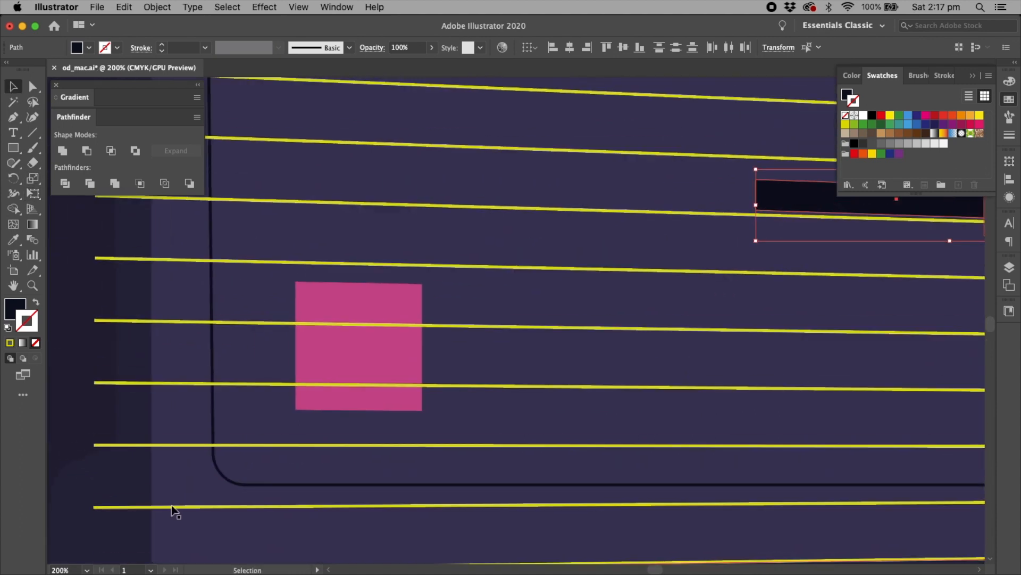
Set the guide-line blend to 19 specified steps.
click(173, 506)
key(w)
key(Return)
key(Down)
key(p)
key(Down)
key(Down)
key(Down)
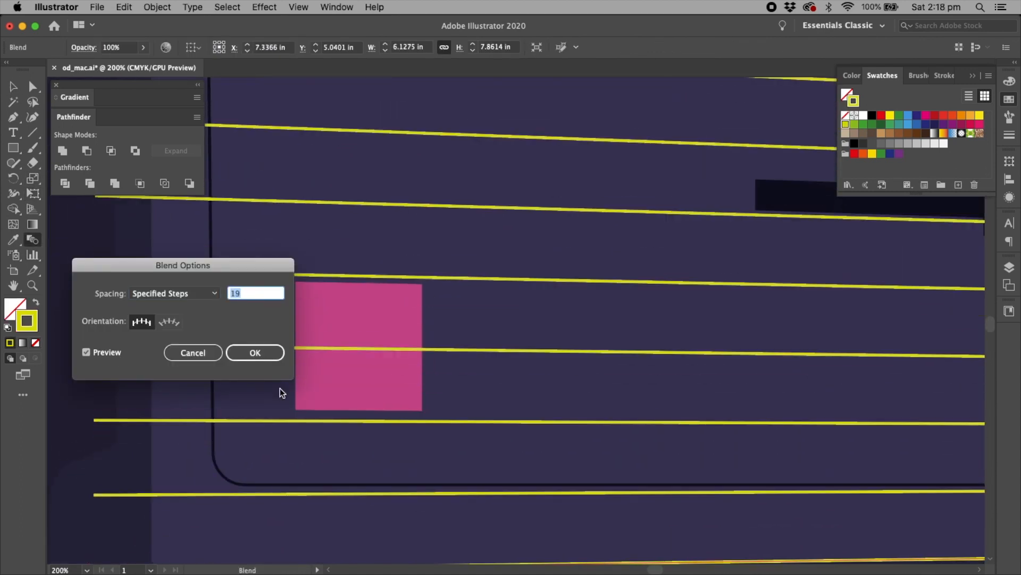
key(Return)
Move the pink square's corner anchor points so its bottom and top edges follow the guide lines' slope.
key(a)
key(super+plus)
drag(514, 353, 291, 423)
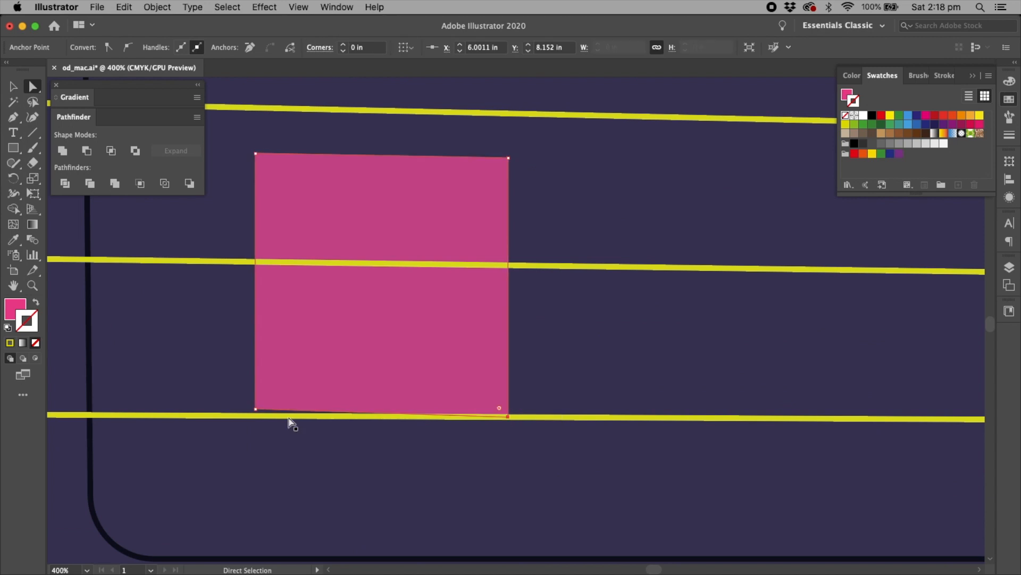
click(524, 160)
key(super+minus)
key(super+minus)
key(super+minus)
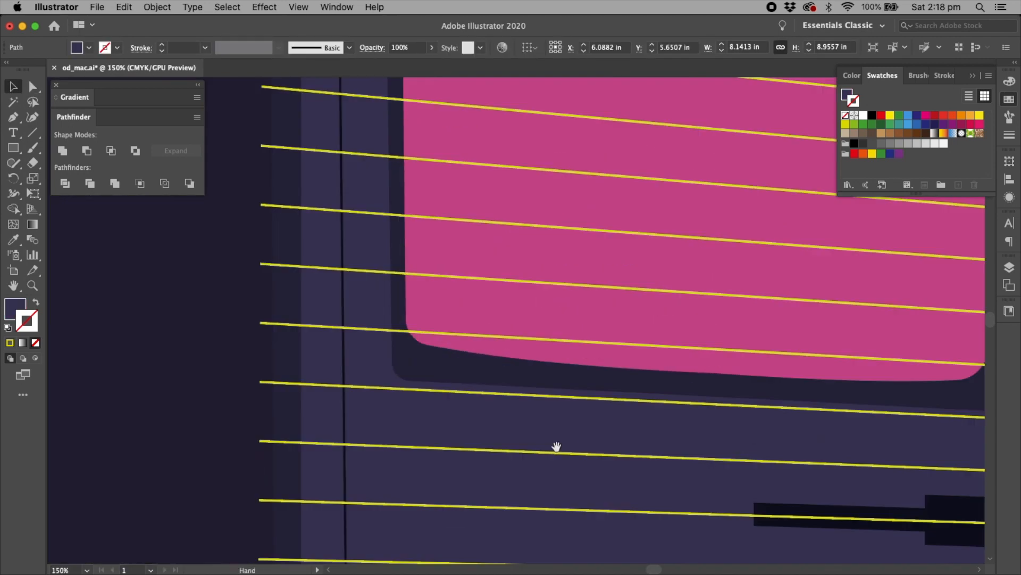
Reduce the guide-line blend to 17 specified steps so a line meets the thin outline's bottom edge.
drag(557, 447, 520, 126)
key(v)
click(520, 133)
double_click(32, 239)
key(Up)
key(Up)
key(Down)
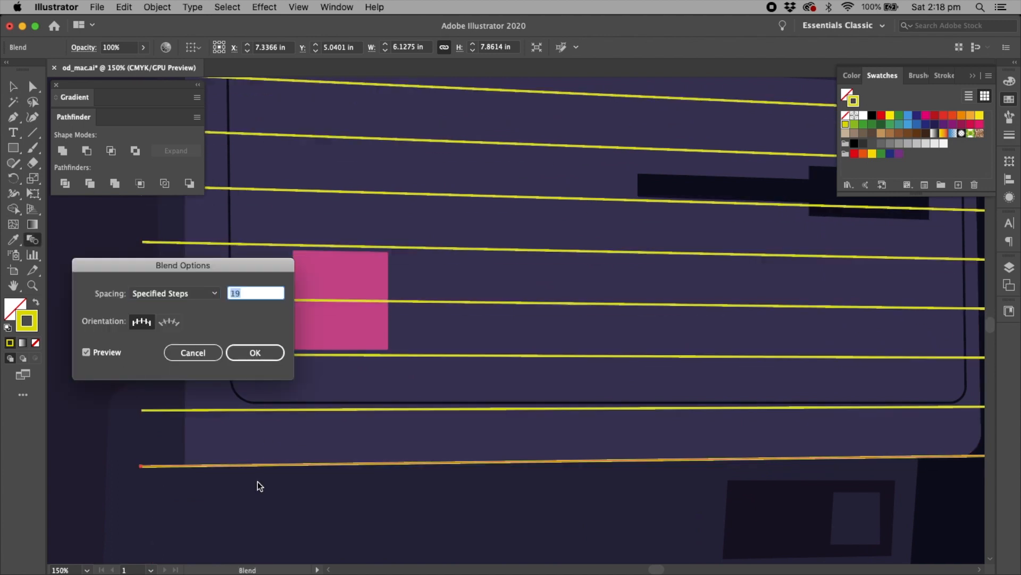
key(Down)
key(Down)
key(Return)
Align the thin black outline's lower corners with the nearest guide line.
scroll(571, 211, up, 2)
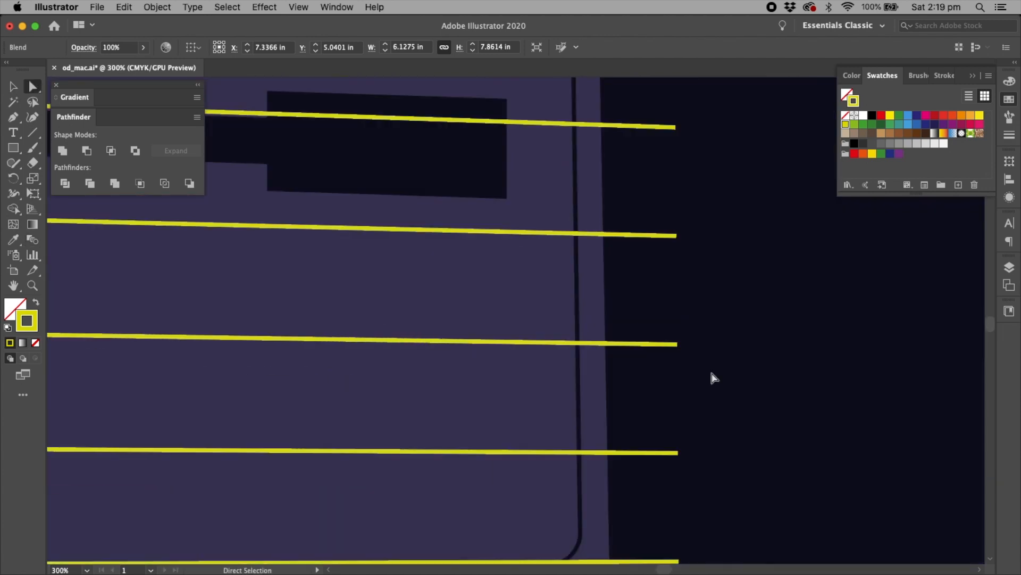
scroll(711, 376, down, 4)
click(596, 340)
drag(197, 379, 1018, 427)
key(super+0)
key(v)
click(782, 410)
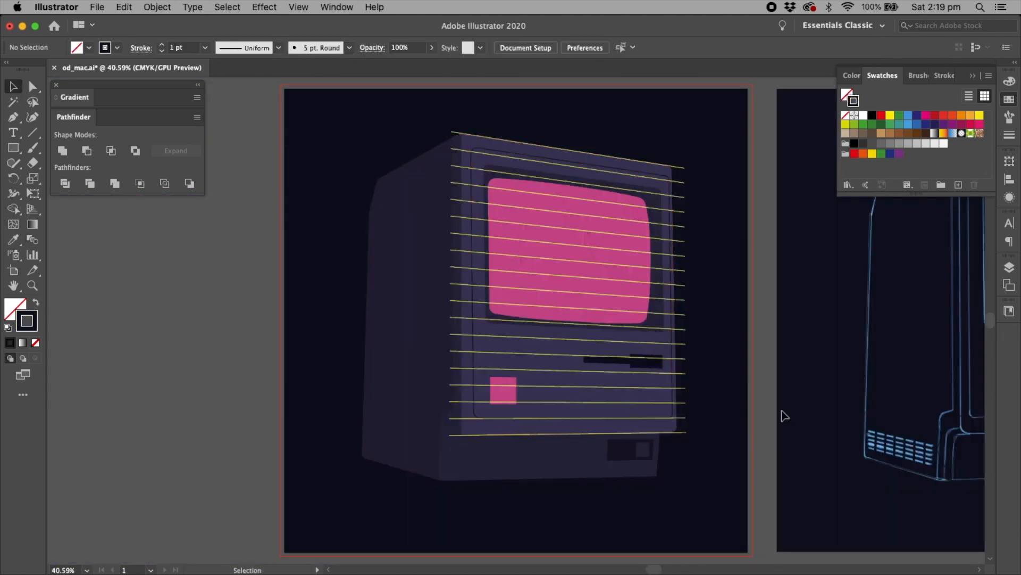
Move the blend's lowest line down to the bottom edge of the computer's base and adjust both end points.
click(685, 432)
scroll(701, 497, up, 4)
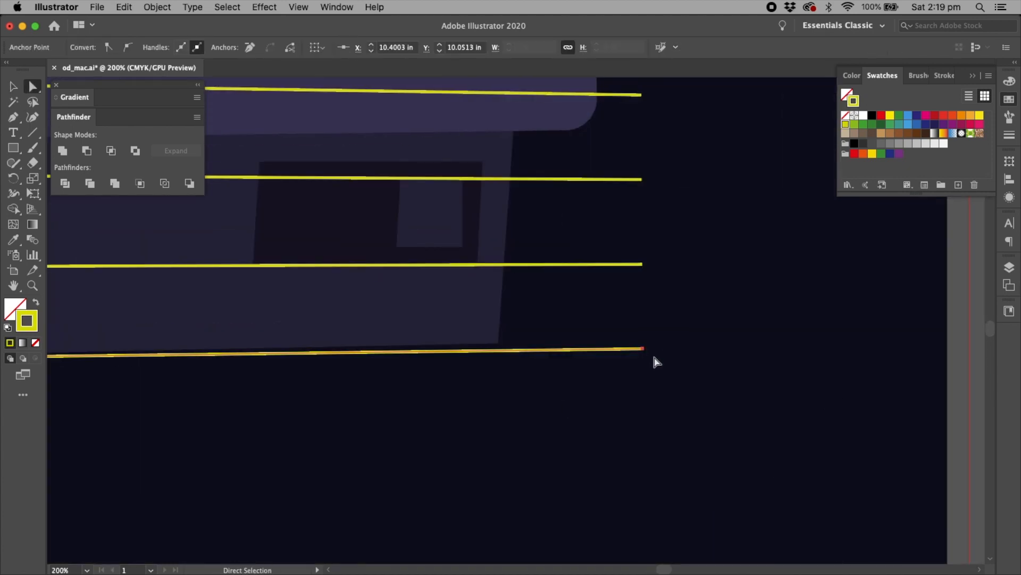
key(Up)
key(Up)
key(Up)
scroll(465, 454, left, 10)
drag(519, 371, 479, 371)
scroll(373, 410, right, 10)
scroll(254, 469, left, 2)
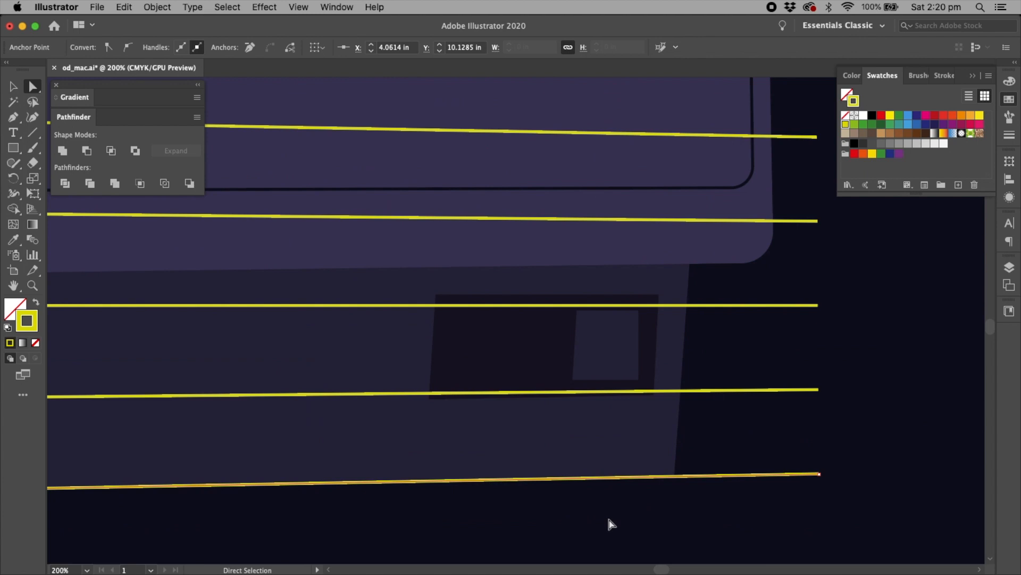
Nudge the base's lower-right corner and the lowest guide line's right end upward to steepen the bottom edge.
key(super+minus)
key(super+minus)
key(super+minus)
key(super+minus)
scroll(684, 478, right, 5)
key(super+equal)
key(super+equal)
scroll(839, 392, right, 10)
drag(537, 373, 598, 450)
key(Up)
key(Up)
key(Up)
key(Up)
key(Up)
key(Up)
key(Up)
key(Up)
key(Up)
scroll(585, 455, left, 6)
scroll(613, 453, right, 7)
click(441, 393)
click(420, 449)
key(super+minus)
key(super+minus)
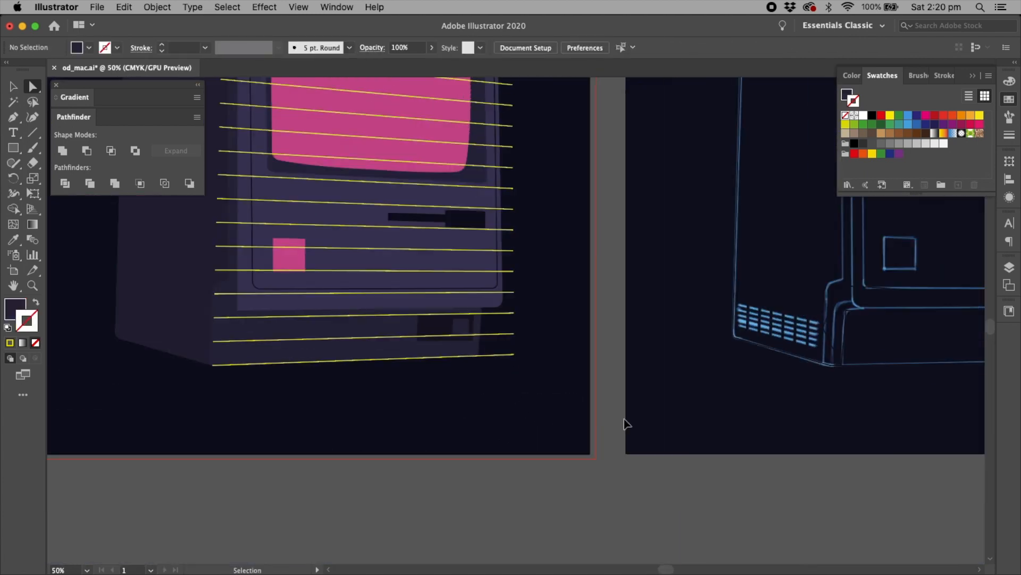
Move the guide-line blend off the artboard, to the left of the computer.
key(super+minus)
drag(325, 346, 154, 346)
key(super+0)
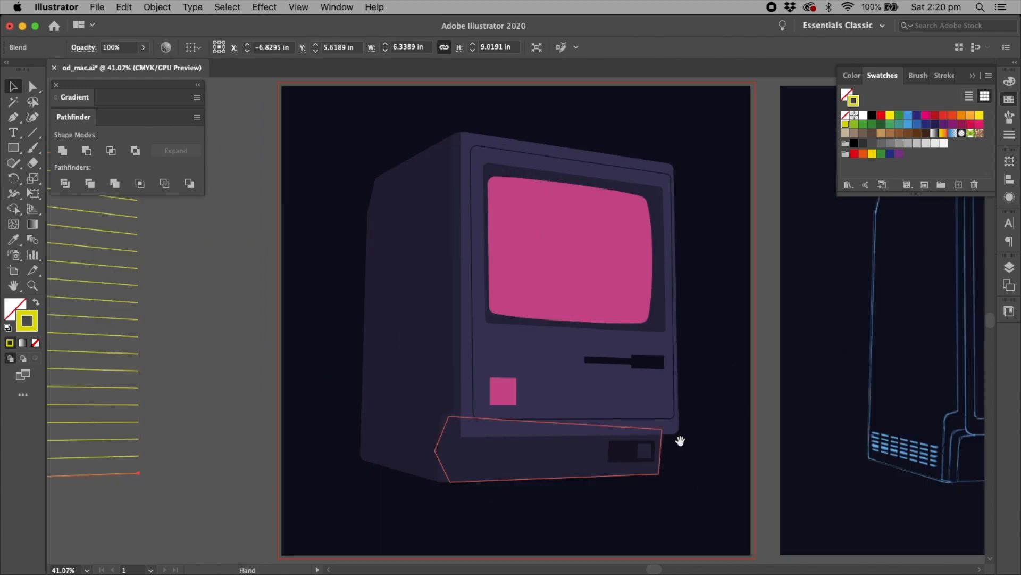
Draw a vertical yellow line along the left edge of the computer's front and place a copy at the right edge.
drag(930, 412, 689, 389)
drag(474, 478, 575, 450)
key(super+plus)
key(backslash)
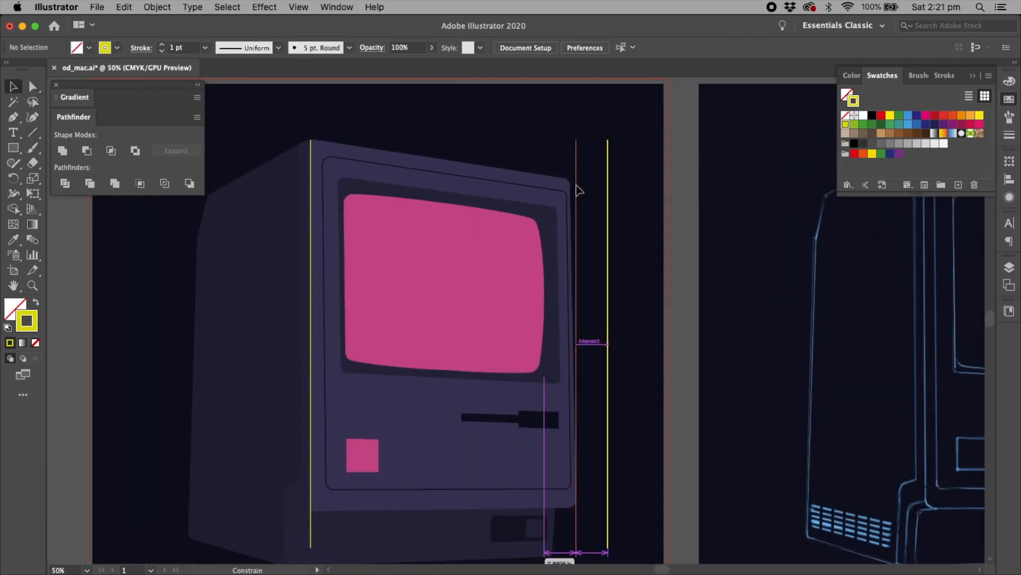
drag(578, 190, 581, 186)
Tilt the right vertical line by its end point so it follows the front's right edge.
key(a)
drag(574, 144, 573, 144)
key(super+plus)
key(super+plus)
key(super+plus)
key(v)
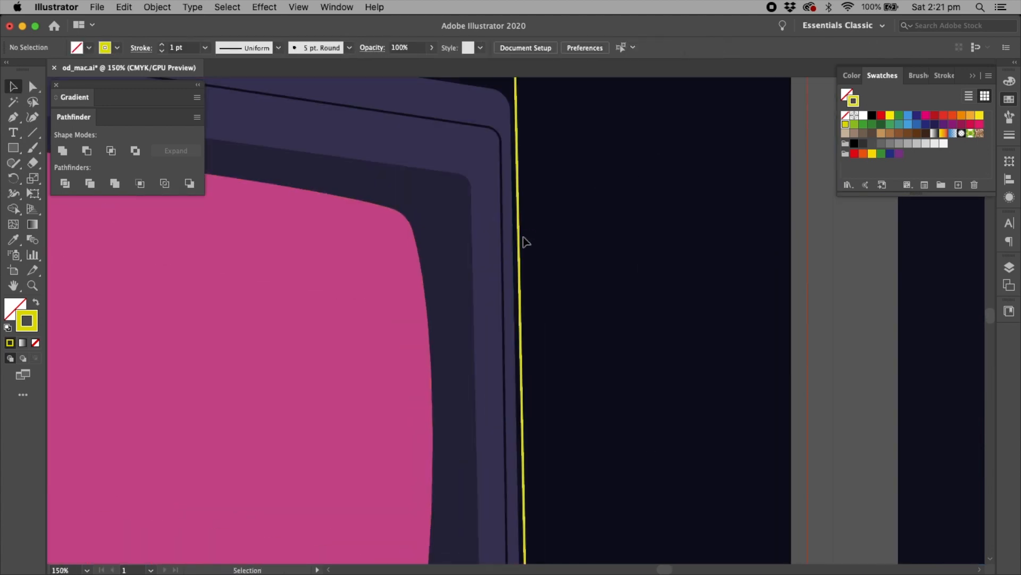
drag(652, 463, 664, 294)
drag(591, 296, 642, 456)
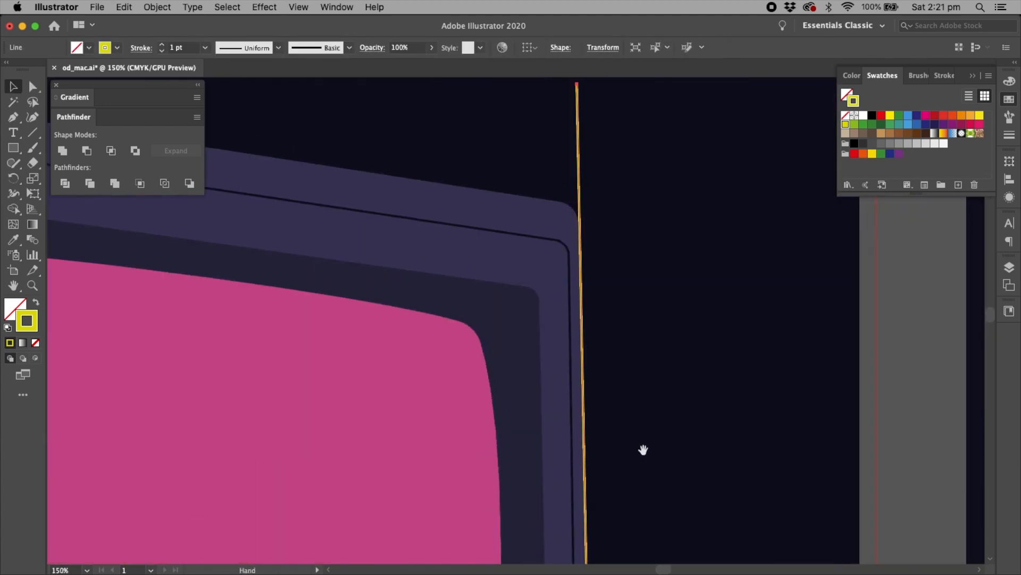
Extend the left vertical line's upper end point above the computer's top corner.
key(super+minus)
key(super+minus)
key(super+minus)
drag(539, 354, 613, 391)
click(33, 88)
drag(325, 155, 326, 142)
Blend the two vertical yellow lines across the computer's front using 8 specified steps, and select the resulting blend.
key(v)
click(342, 123)
double_click(32, 239)
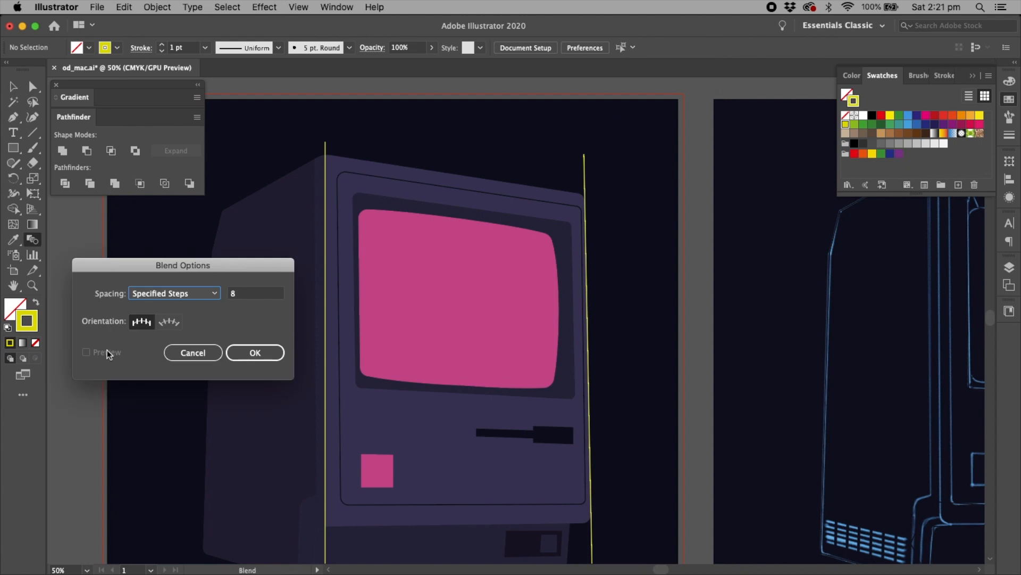
click(255, 352)
click(325, 191)
click(584, 182)
drag(667, 499, 670, 467)
key(v)
click(90, 368)
key(super+plus)
key(super+plus)
key(super+plus)
drag(213, 107, 587, 564)
click(349, 426)
double_click(32, 239)
click(101, 351)
key(Tab)
key(Up)
key(Up)
key(Up)
key(Up)
key(Up)
key(Up)
key(Up)
key(Up)
key(Up)
key(Up)
key(Up)
key(Up)
key(Escape)
Raise the vertical guide-line blend to 20 specified steps.
double_click(33, 240)
double_click(259, 296)
click(86, 351)
key(Up)
key(Up)
key(Up)
key(Up)
key(Up)
key(Up)
key(Up)
key(Up)
key(Up)
key(Up)
key(Up)
key(Up)
key(Return)
Nudge the lower-left corner anchor of the front's thin outline left onto the nearest vertical guide line.
drag(616, 495, 597, 92)
drag(568, 551, 597, 93)
key(a)
click(429, 399)
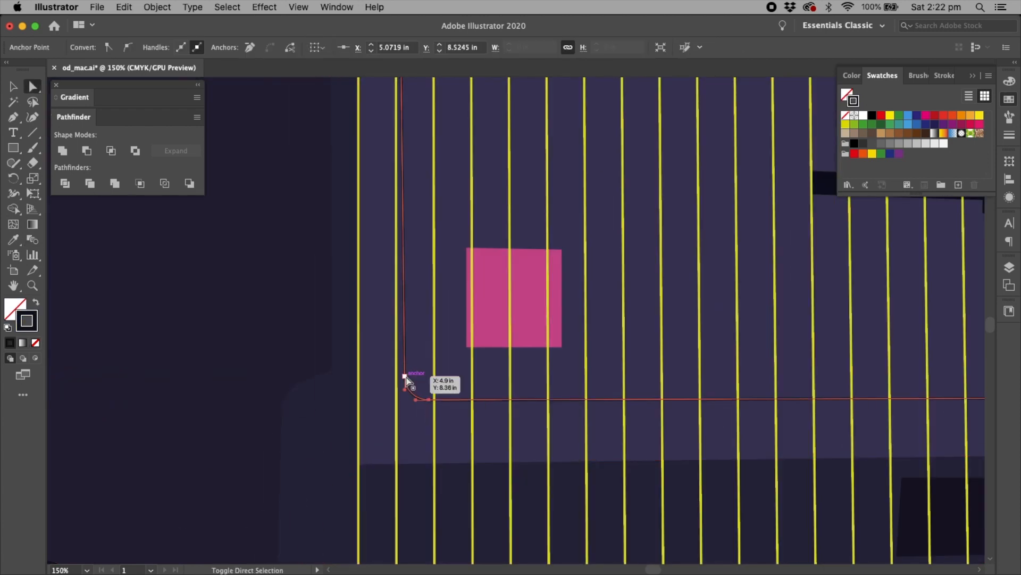
drag(398, 375, 394, 375)
Set the vertical guide-line blend to 18 specified steps.
drag(577, 101, 554, 479)
drag(554, 245, 551, 559)
drag(627, 553, 537, 559)
key(v)
click(316, 98)
double_click(33, 239)
text(21)
click(87, 352)
key(Up)
key(Down)
key(Down)
key(Down)
key(Down)
key(Return)
Nudge the lower-left corner anchor of the dark screen bezel slightly left to follow the guide lines.
scroll(347, 391, down, 10)
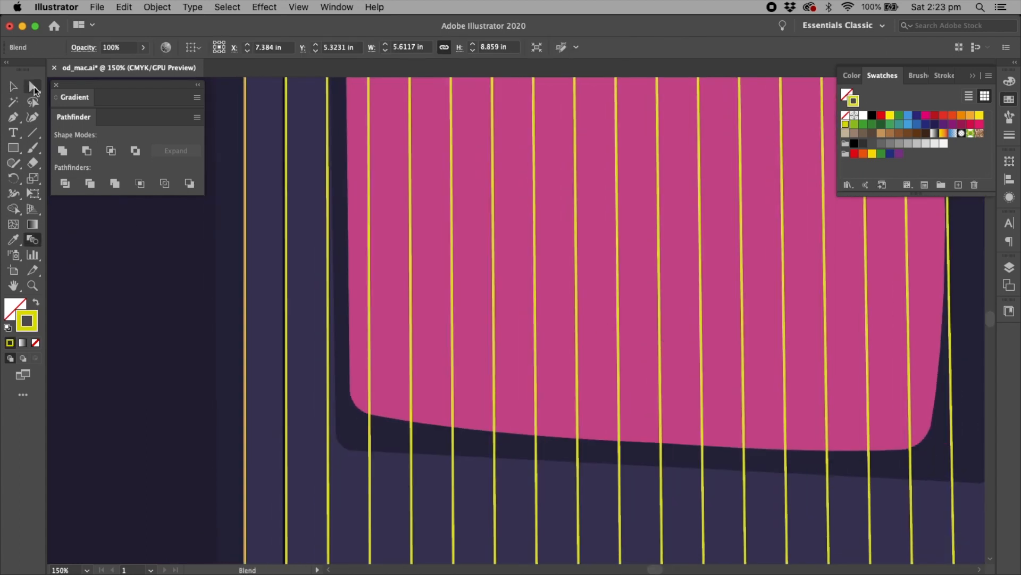
click(33, 86)
click(354, 452)
drag(347, 450, 346, 450)
Reduce the vertical guide-line blend to 15 specified steps.
drag(627, 80, 597, 372)
key(v)
click(89, 324)
drag(232, 216, 243, 393)
click(225, 319)
click(33, 239)
double_click(34, 240)
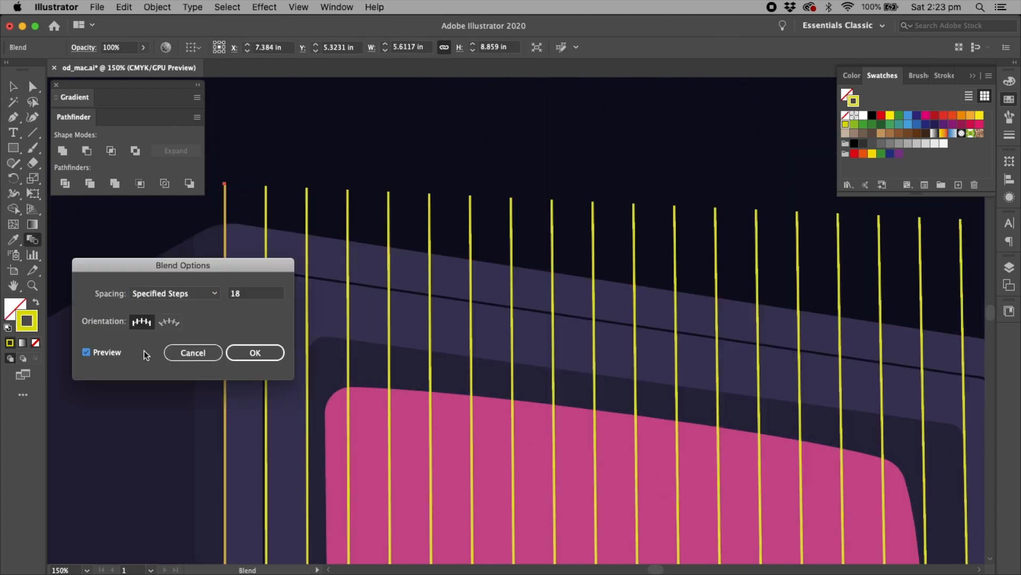
key(Down)
key(Down)
key(Down)
key(Up)
key(Down)
key(Return)
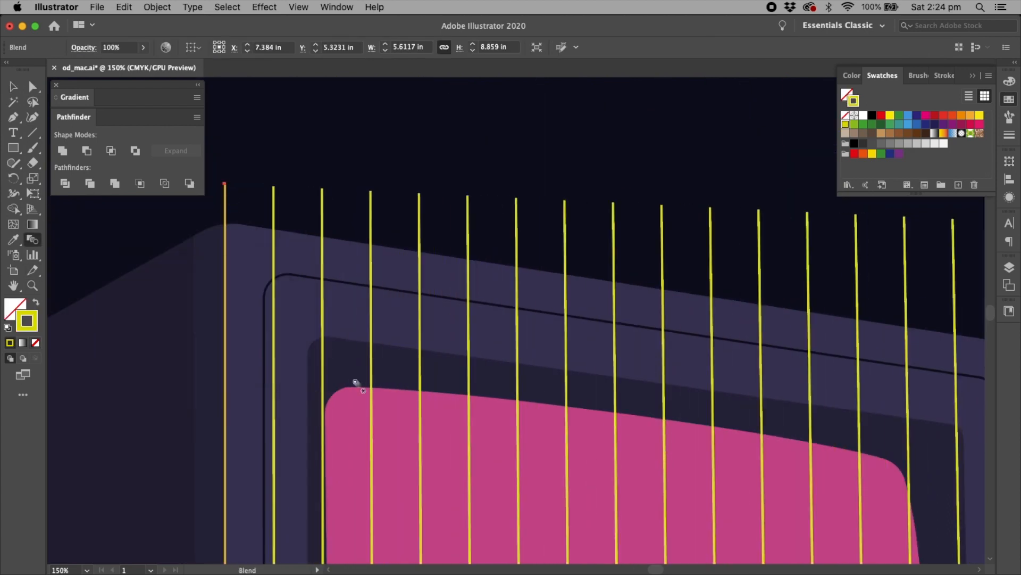
Select the lower-left corner anchors of the pink screen and compare its sides with the vertical guide lines.
scroll(355, 383, down, 8)
key(a)
click(360, 493)
click(337, 468)
shift+click(412, 435)
drag(451, 190, 415, 442)
drag(750, 462, 306, 378)
drag(556, 528, 525, 224)
drag(707, 116, 735, 398)
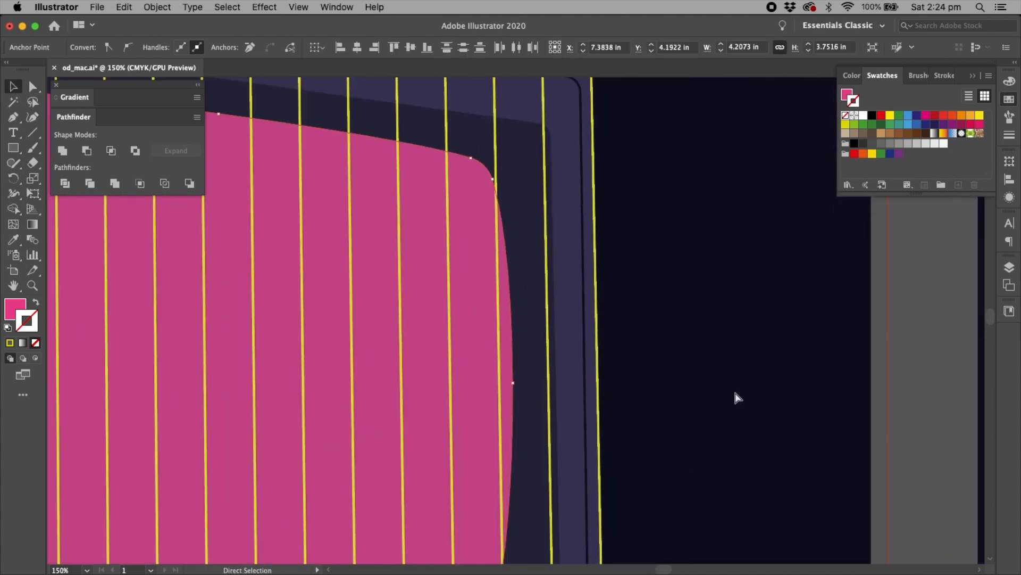
Increase the specified steps of the vertical guide-line blend until the lines are densely packed across the front.
key(v)
key(super+minus)
click(531, 155)
key(w)
key(Return)
key(Tab)
key(Up)
key(Up)
key(Up)
key(Up)
key(Up)
key(Up)
key(Up)
key(Up)
key(Up)
key(Up)
key(Up)
key(Up)
key(Up)
key(Up)
key(Up)
key(Up)
key(Up)
key(Up)
key(Up)
key(Up)
key(Up)
key(Up)
key(Up)
key(Up)
key(Up)
key(Up)
key(Up)
key(Up)
key(Up)
key(Up)
key(Up)
key(Up)
key(Up)
key(Return)
Nudge the lower-right corner anchor of the front's thin outline slightly right to follow the nearest guide line.
drag(613, 448, 543, 269)
key(super+equal)
key(super+equal)
key(super+equal)
key(super+equal)
drag(809, 404, 285, 360)
drag(904, 532, 647, 79)
key(a)
click(490, 310)
drag(485, 309, 486, 310)
Check the thin outline's right side and upper-right corner anchor against the guide lines, and deselect the outline.
drag(629, 186, 612, 505)
drag(607, 133, 581, 426)
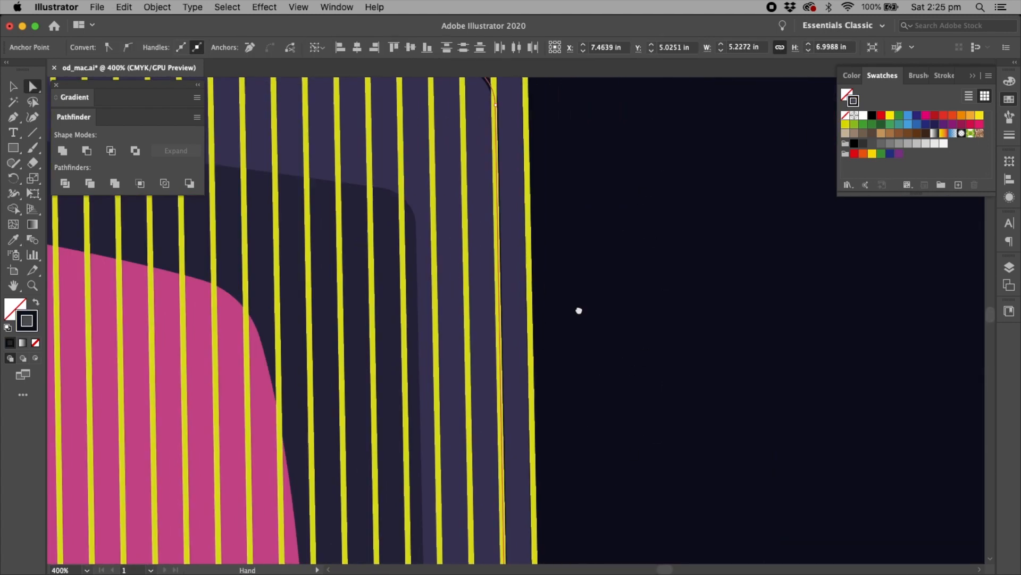
drag(564, 133, 577, 453)
click(509, 338)
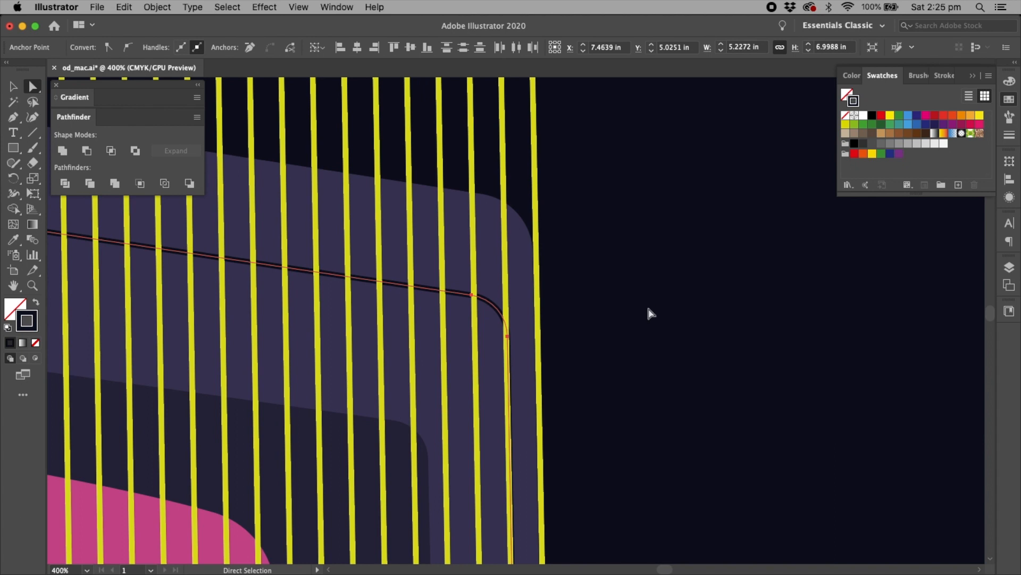
click(657, 326)
Reduce the vertical guide-line blend across the computer's front to 17 specified steps.
key(super+minus)
key(super+minus)
key(super+minus)
key(super+minus)
key(super+minus)
key(super+minus)
key(super+equal)
click(519, 404)
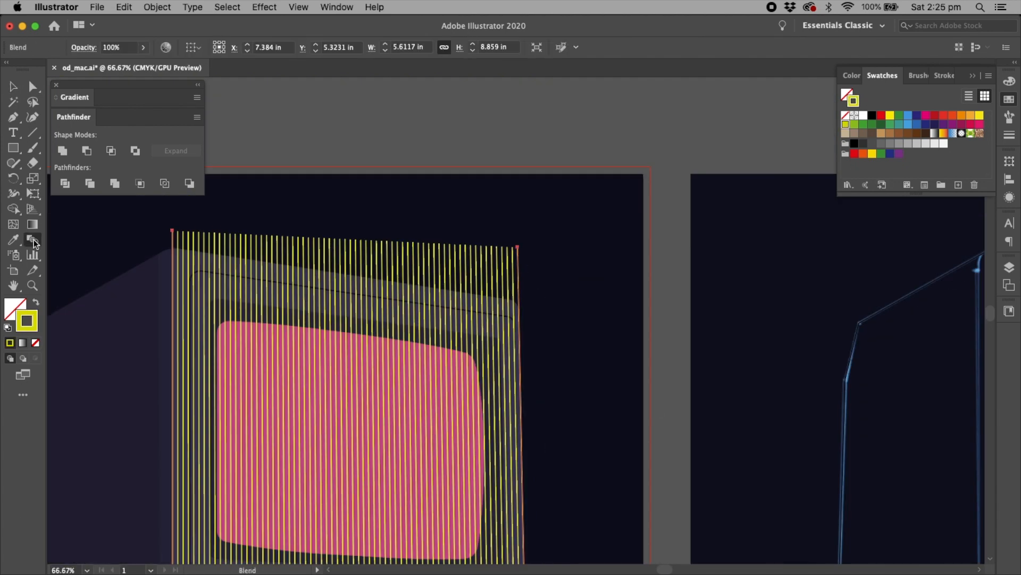
double_click(32, 240)
key(Down)
key(Down)
key(Down)
key(Down)
key(Down)
key(Down)
key(Down)
key(Down)
key(Down)
key(Down)
key(Down)
key(Down)
key(Down)
key(Down)
key(Down)
key(Down)
key(Down)
key(Down)
key(Down)
key(Down)
key(Down)
key(Down)
key(Down)
key(Down)
key(Down)
key(Down)
key(Down)
key(Down)
key(Down)
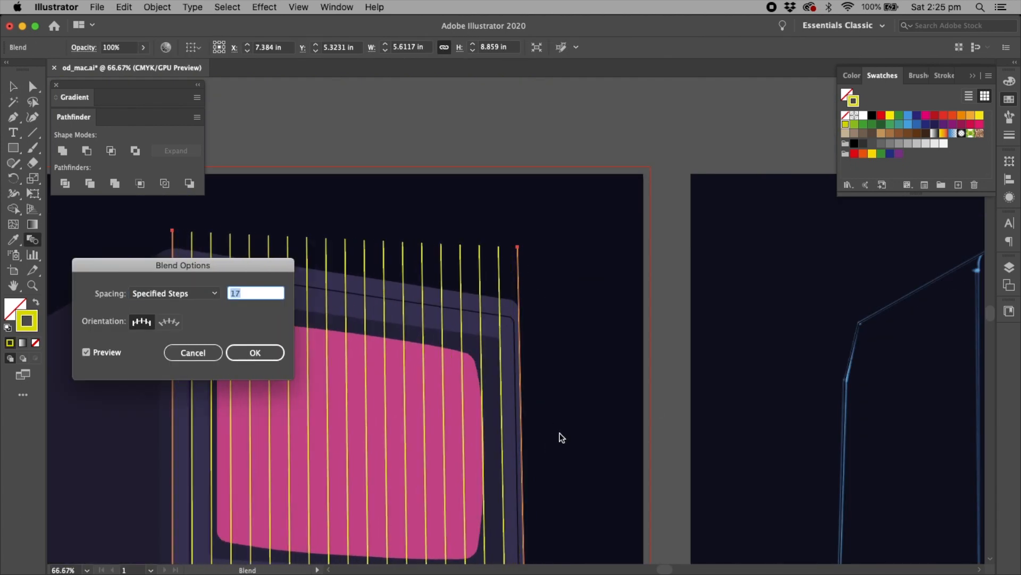
key(Return)
Align the corner anchors of both dark disk-slot shapes with the nearest vertical guide lines.
key(super+equal)
key(super+equal)
key(super+equal)
drag(830, 176, 260, 330)
mouse_move(481, 85)
mouse_down()
mouse_move(501, 341)
mouse_move(498, 80)
mouse_up()
drag(580, 532, 755, 493)
key(a)
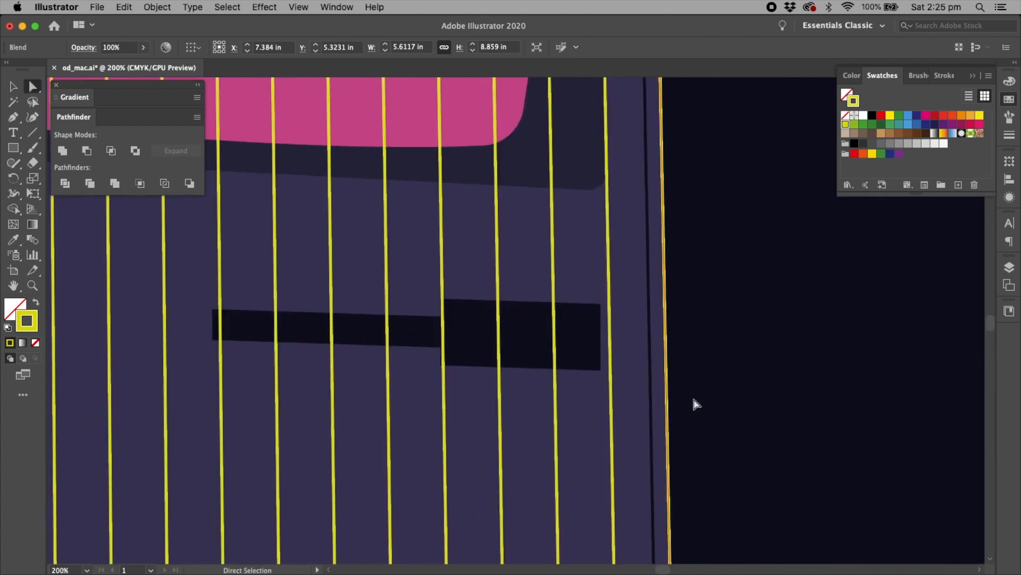
click(603, 369)
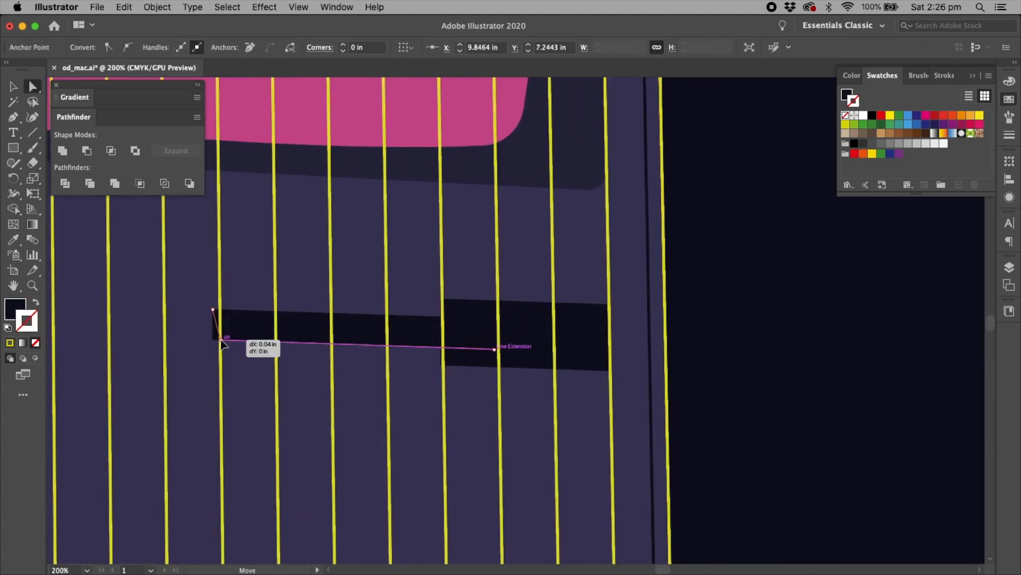
drag(444, 366, 446, 369)
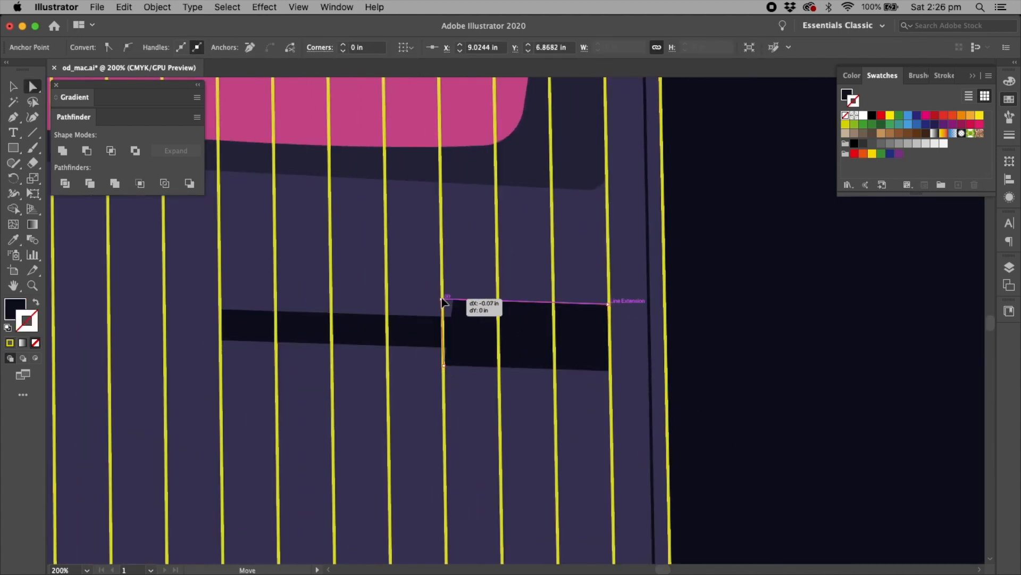
Save the document and fit the artboard in the window.
key(super+minus)
key(super+minus)
key(super+minus)
key(super+minus)
key(super+equal)
key(super+equal)
drag(290, 367, 468, 260)
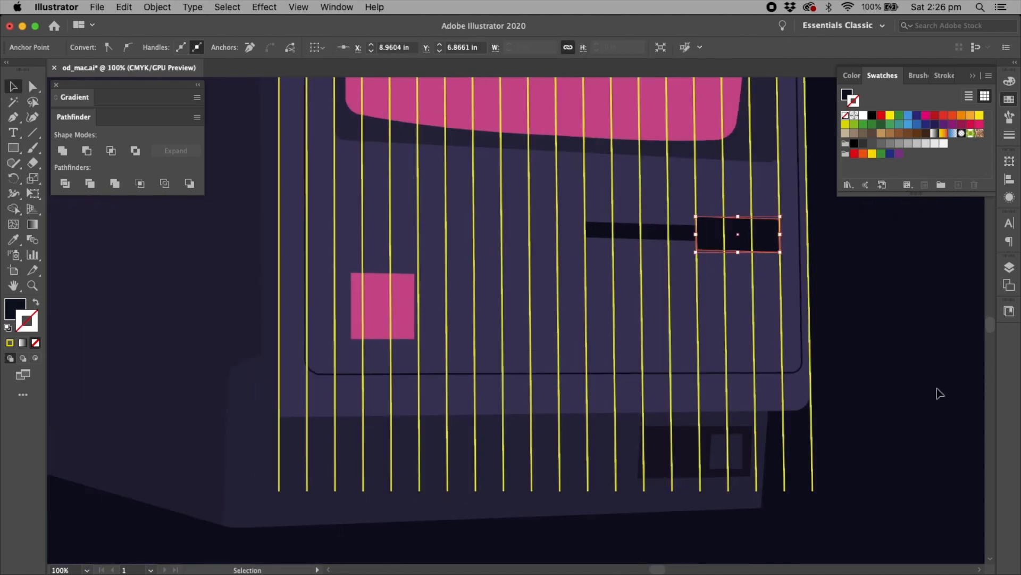
key(super+s)
key(super+0)
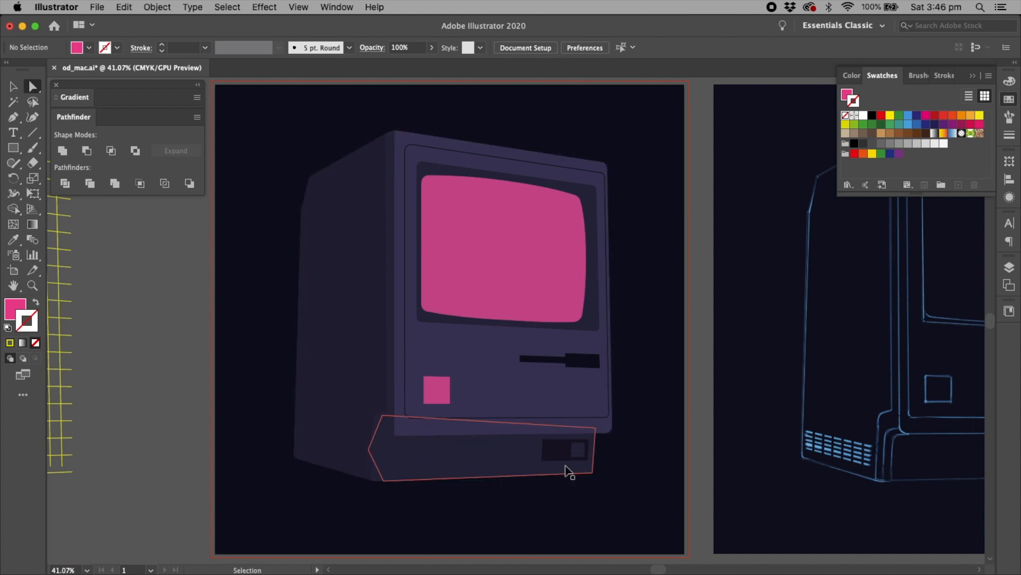
Restyle the narrow strip between side and front with no fill and a thin dark 1 pt stroke sampled from the artwork.
key(super+equal)
drag(356, 429, 433, 468)
click(433, 468)
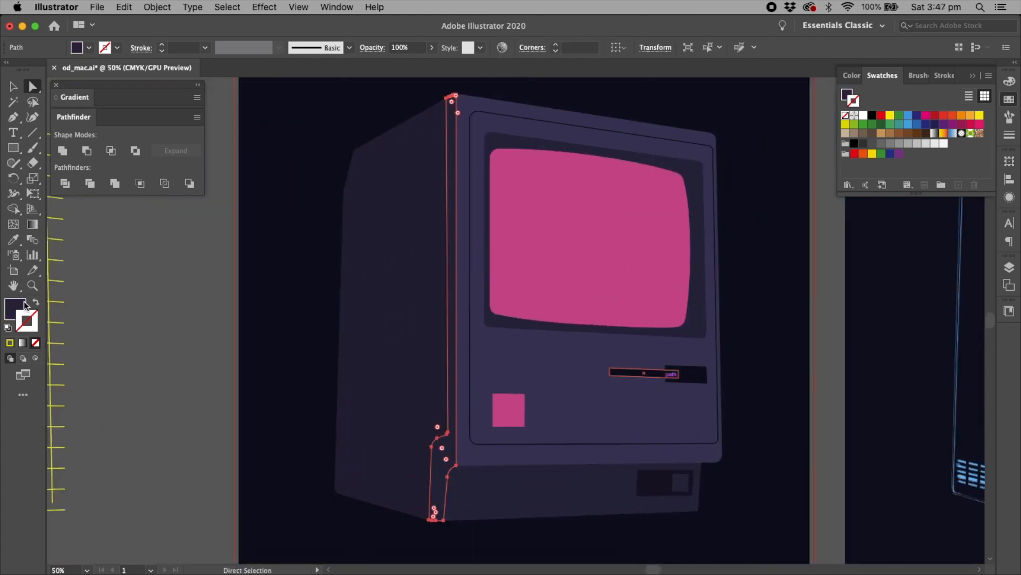
key(i)
click(587, 408)
key(v)
click(155, 478)
Delete the unneeded segment of the strip's outline at the foot of the base.
key(a)
key(super+equal)
key(super+equal)
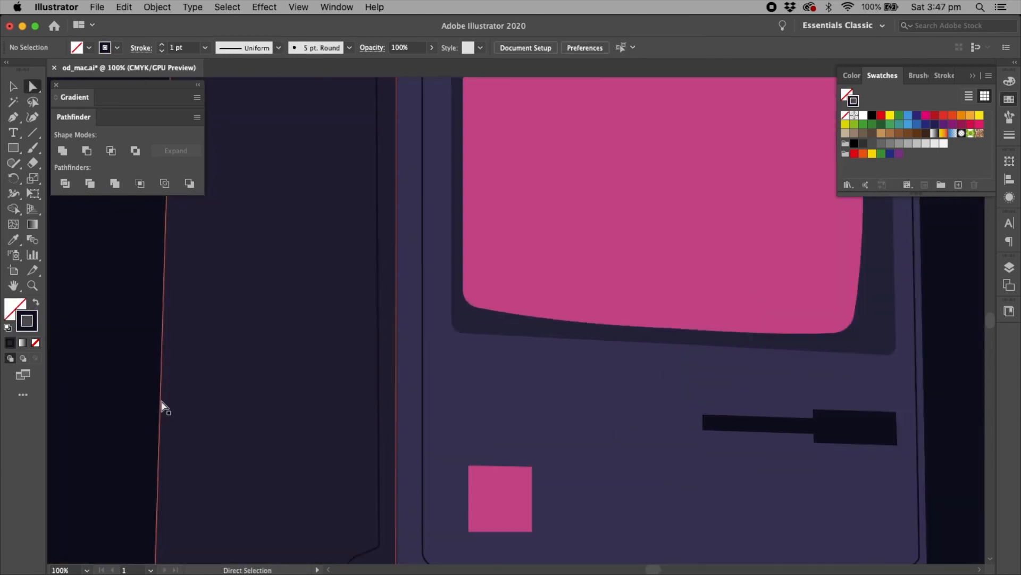
drag(162, 406, 241, 255)
click(456, 396)
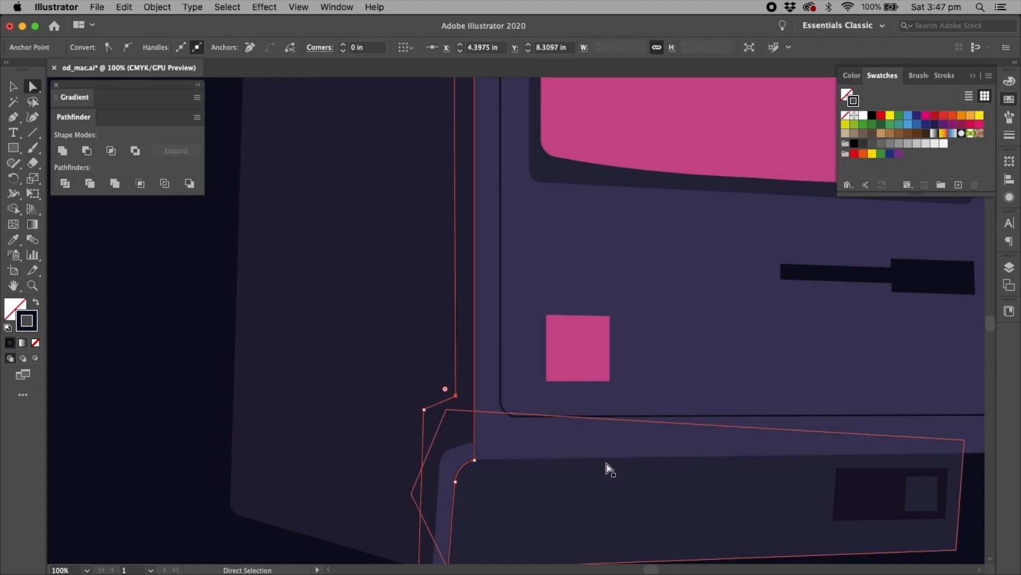
scroll(608, 450, up, 9)
scroll(609, 442, down, 12)
click(464, 401)
key(Delete)
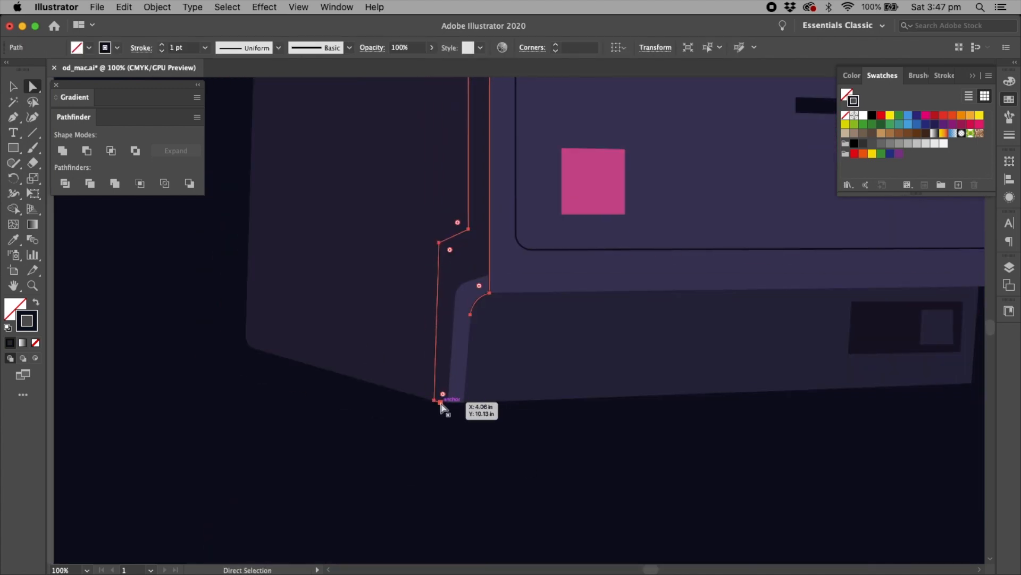
Remove the surplus anchor points along the strip outline's curved top so only the seam line remains, and deselect it.
scroll(513, 285, up, 10)
click(461, 282)
key(super+equal)
key(super+equal)
key(super+equal)
key(super+equal)
key(super+equal)
key(super+equal)
drag(13, 117, 80, 151)
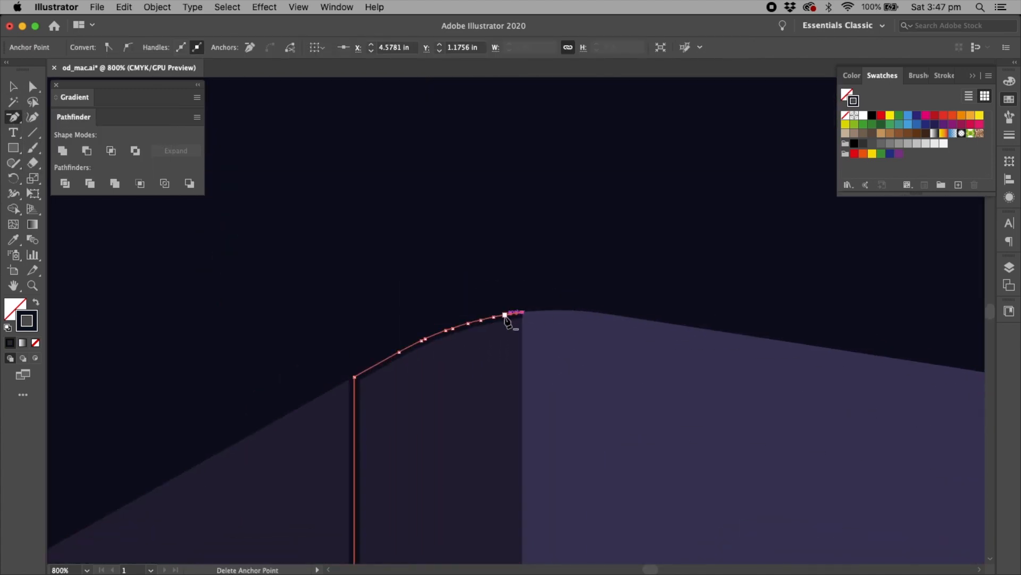
click(13, 87)
key(super+shift+a)
key(super+minus)
key(super+minus)
key(super+minus)
key(super+minus)
key(super+minus)
key(super+minus)
key(super+minus)
key(super+minus)
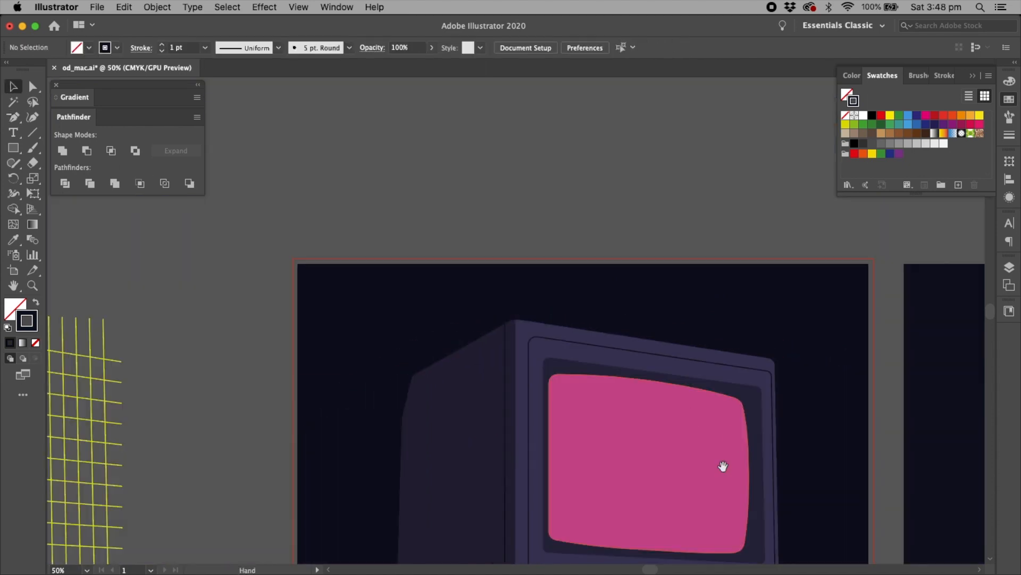
Move the side panel's lower front anchors onto the upper and lower corners of the base's front edge.
drag(723, 466, 634, 159)
key(super+equal)
key(super+equal)
key(super+equal)
scroll(409, 395, down, 4)
key(a)
click(503, 296)
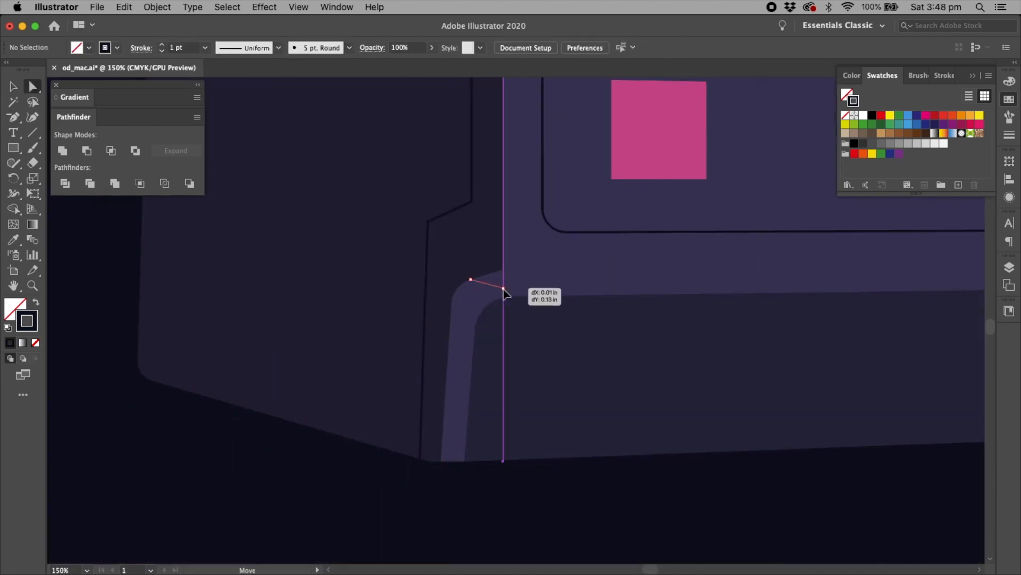
drag(441, 461, 464, 460)
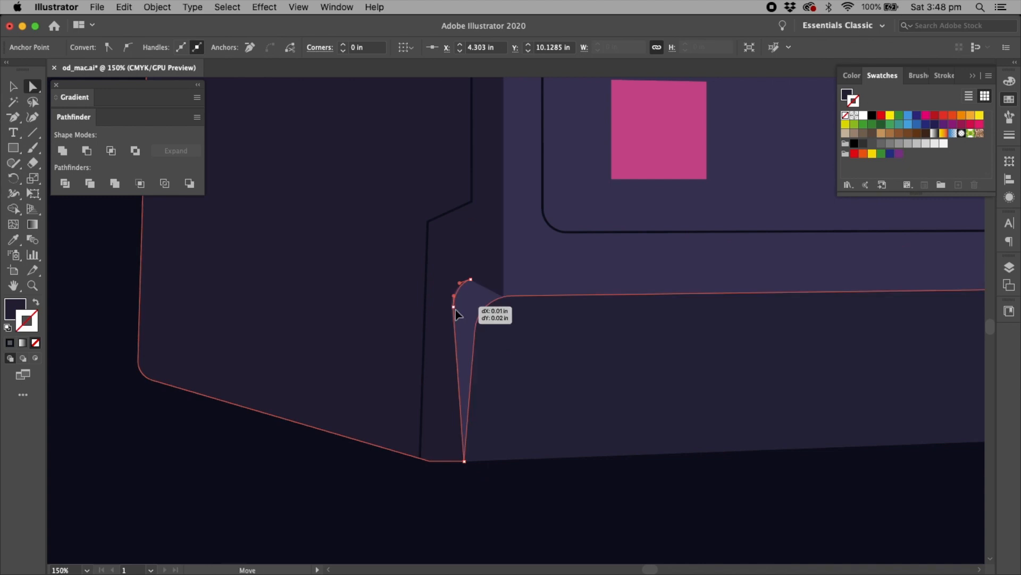
Delete the extra curve anchors on the side panel's lower front edge beside the base, and deselect the panel.
key(minus)
click(451, 303)
click(471, 280)
key(v)
click(433, 514)
click(471, 346)
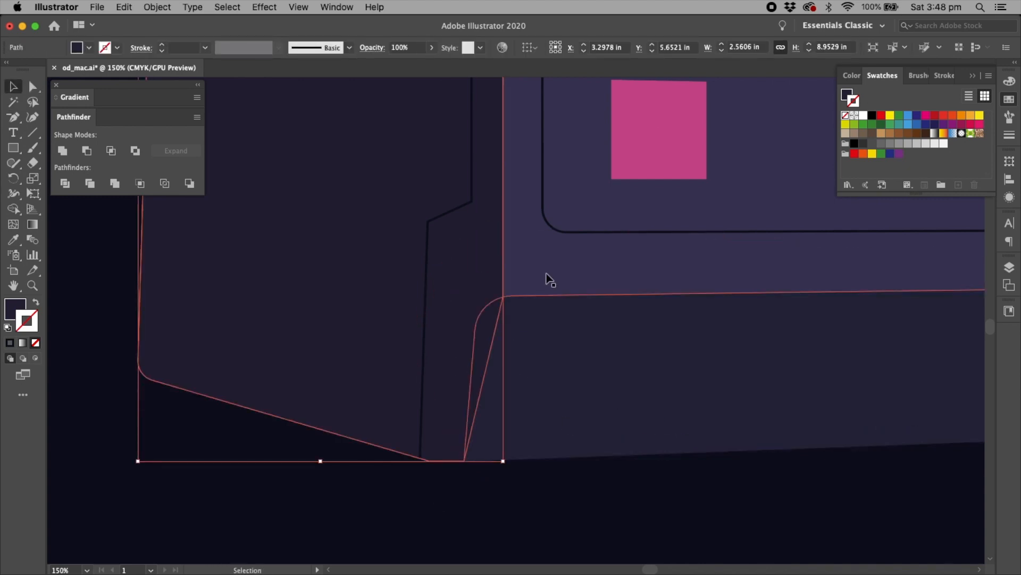
key(super+shift+a)
key(super+minus)
key(super+minus)
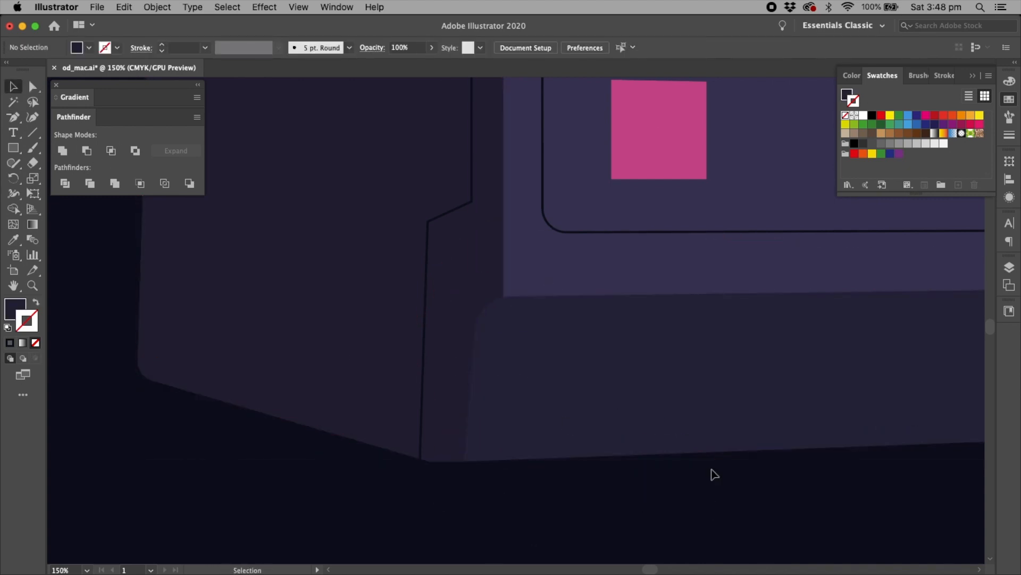
Round the two corners of the seam line's jog above the base, and deselect it.
key(super+y)
key(super+y)
click(33, 87)
key(super+plus)
key(super+plus)
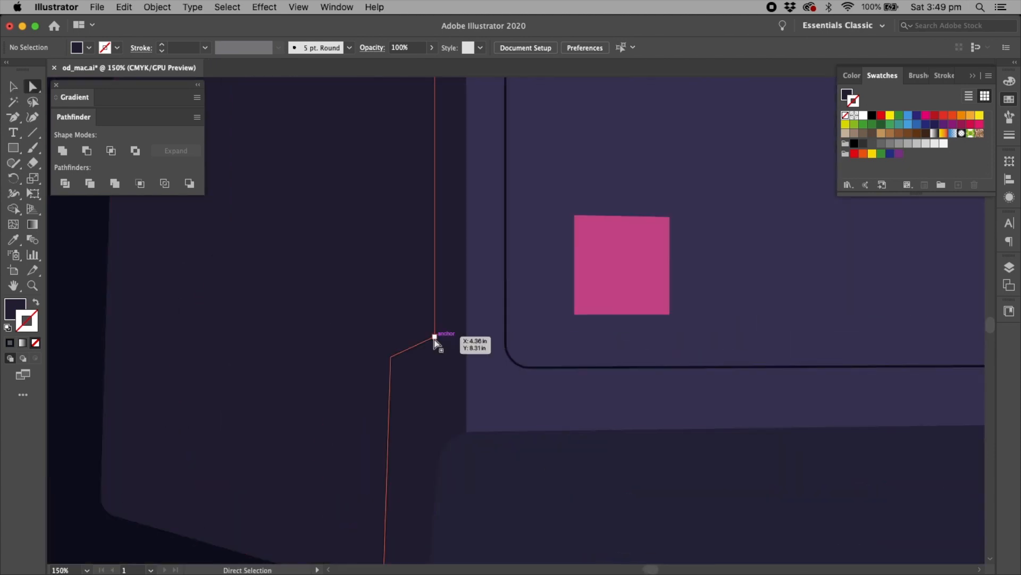
click(432, 338)
drag(414, 389, 415, 390)
click(62, 406)
Move the side panel's front edge anchor up near the base's upper corner to form an angular corner.
key(super+minus)
key(super+minus)
key(super+minus)
drag(839, 342, 891, 378)
key(super+plus)
key(super+plus)
key(super+plus)
key(super+plus)
drag(684, 434, 526, 33)
click(463, 254)
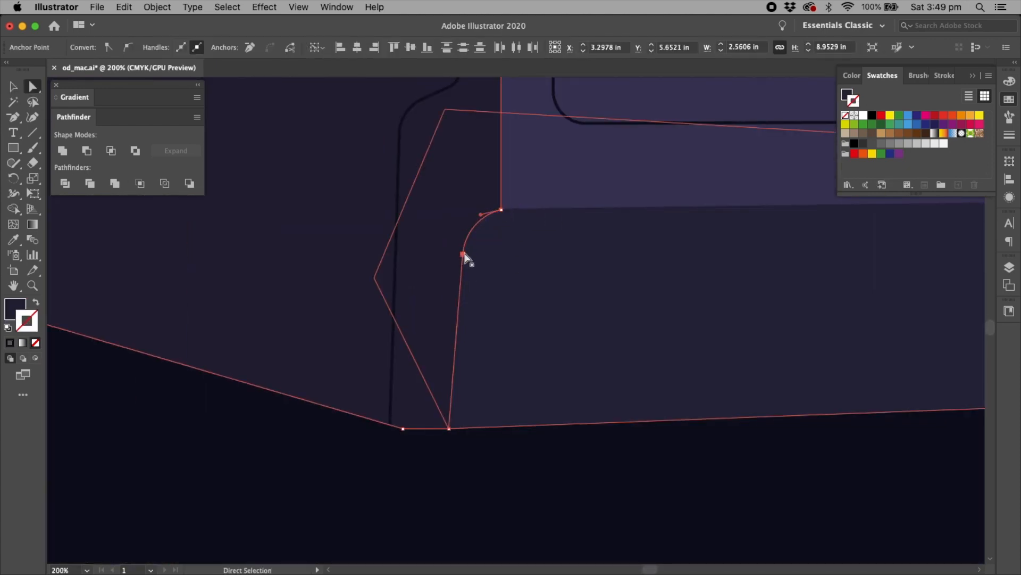
drag(463, 254, 467, 223)
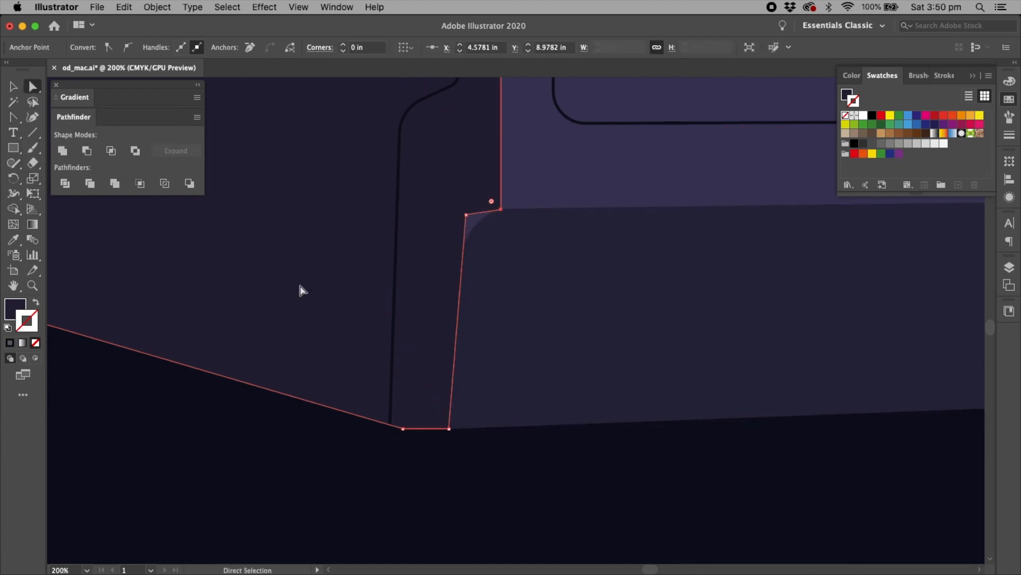
Curve the body shape's corner at the base's upper front edge by adjusting its anchor handles.
key(super+minus)
key(super+minus)
key(super+minus)
key(super+minus)
mouse_move(777, 406)
mouse_down()
mouse_move(223, 404)
mouse_move(787, 404)
mouse_up()
key(super+plus)
key(super+plus)
key(super+plus)
key(super+plus)
drag(482, 320, 482, 321)
click(807, 439)
drag(808, 439, 810, 392)
drag(480, 318, 482, 299)
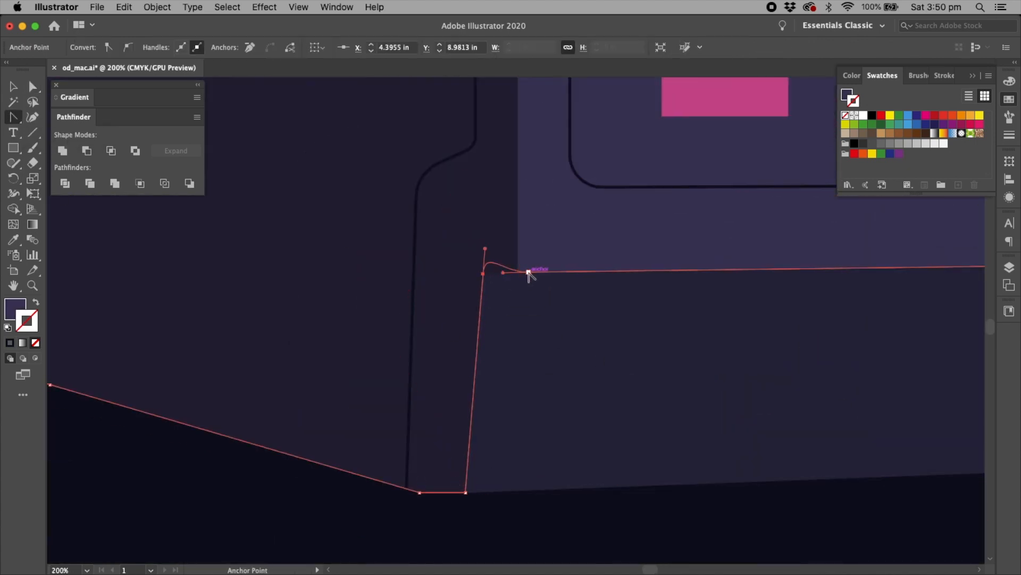
click(453, 333)
click(491, 282)
drag(492, 282, 494, 301)
Reposition the lower corner anchor of the seam line's jog so the seam follows the angle of the base's front edge.
key(super+minus)
key(super+minus)
key(super+minus)
key(super+minus)
click(192, 293)
drag(805, 324, 686, 414)
key(super+plus)
key(super+plus)
key(super+plus)
drag(561, 479, 839, 243)
click(406, 269)
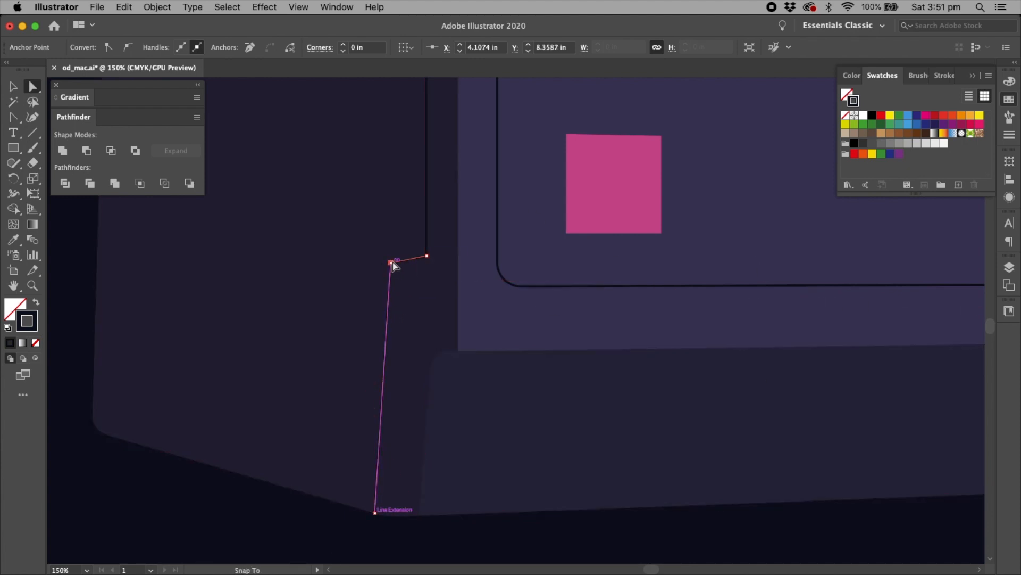
Round the jog in the seam line again at its repositioned corner, and deselect the line.
drag(405, 275, 413, 241)
key(super+minus)
key(super+minus)
key(super+minus)
key(super+minus)
click(458, 503)
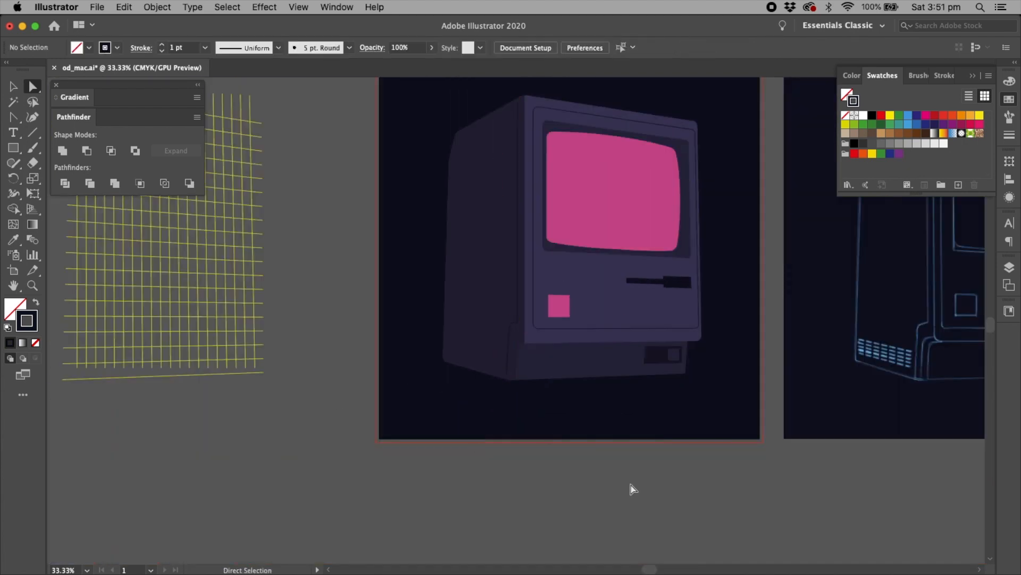
Trace a four-sided vent shape around the slats on the side panel in the blue sketch.
drag(981, 457, 707, 451)
key(super+plus)
key(super+plus)
key(super+plus)
key(super+plus)
drag(982, 435, 399, 272)
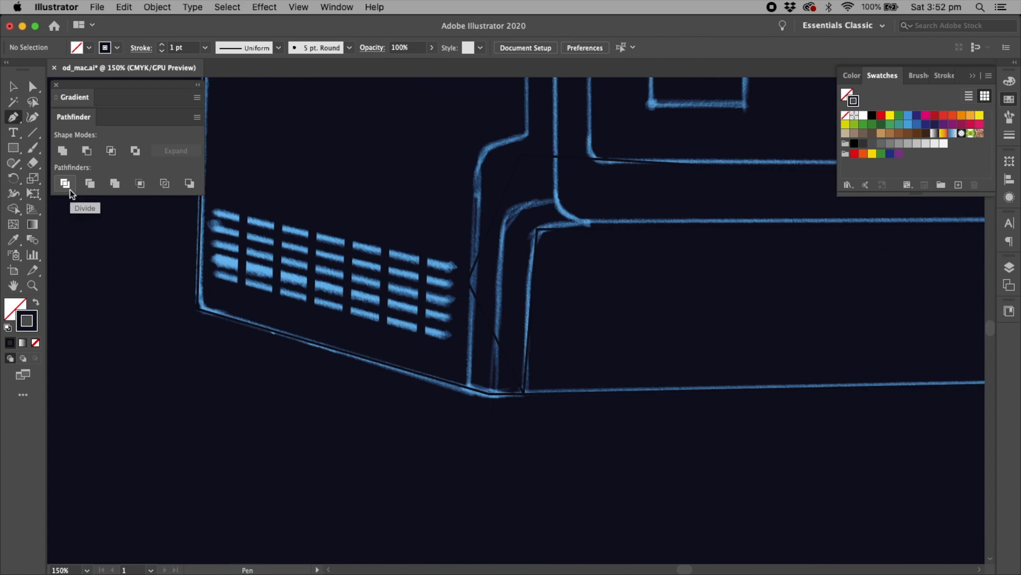
click(216, 210)
click(216, 274)
Move the dark vent shape from the sketch onto the lower side panel of the illustrated computer and deselect it.
key(super+minus)
key(super+minus)
key(super+minus)
key(super+minus)
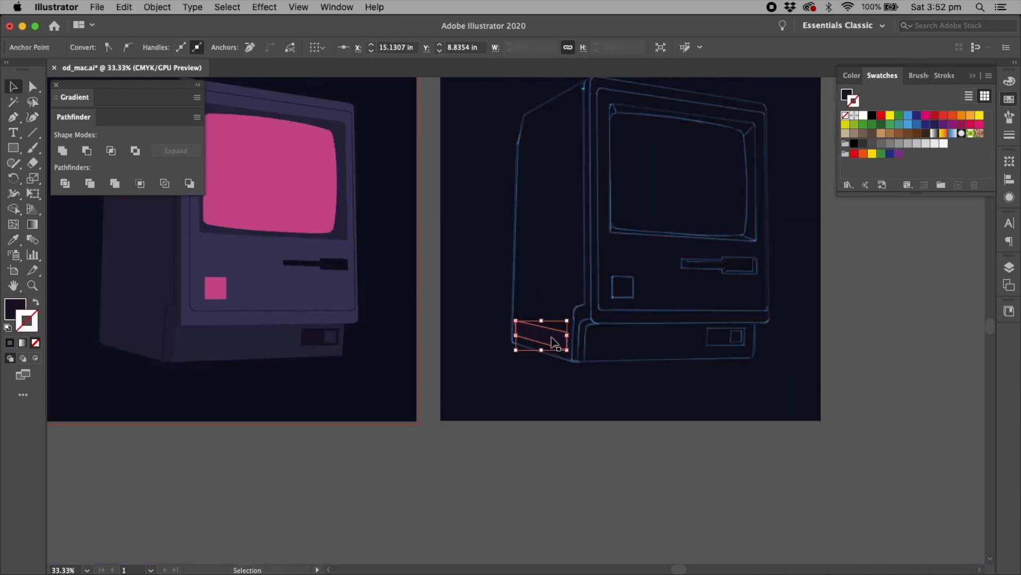
drag(146, 398, 148, 398)
click(195, 449)
drag(194, 449, 431, 507)
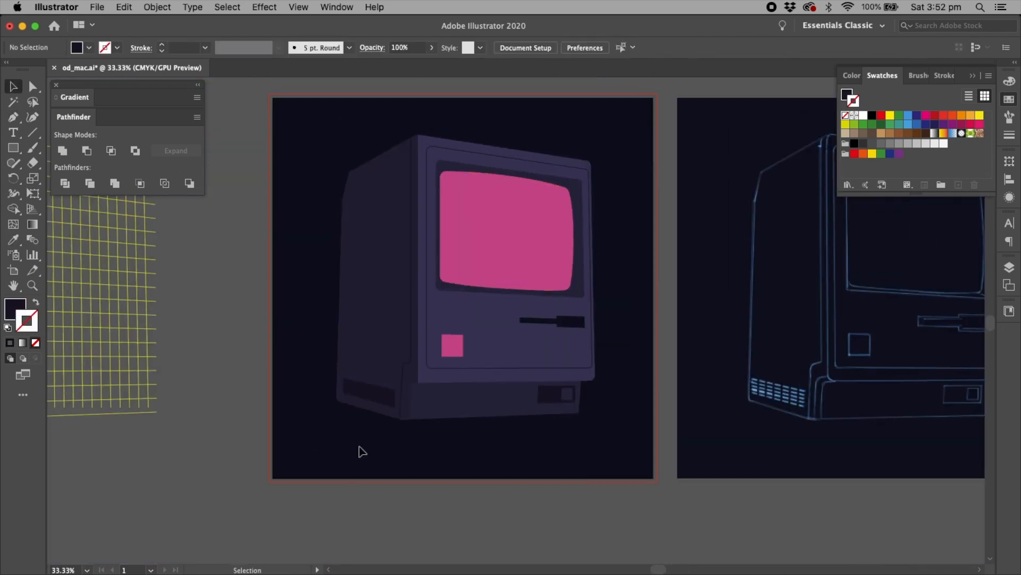
Draw a line along the side panel's sloping top edge and copy the yellow stroke of the existing guide grid onto it.
key(super+plus)
key(super+plus)
key(super+plus)
drag(367, 411, 648, 458)
key(super+minus)
key(super+minus)
drag(505, 223, 524, 330)
key(backslash)
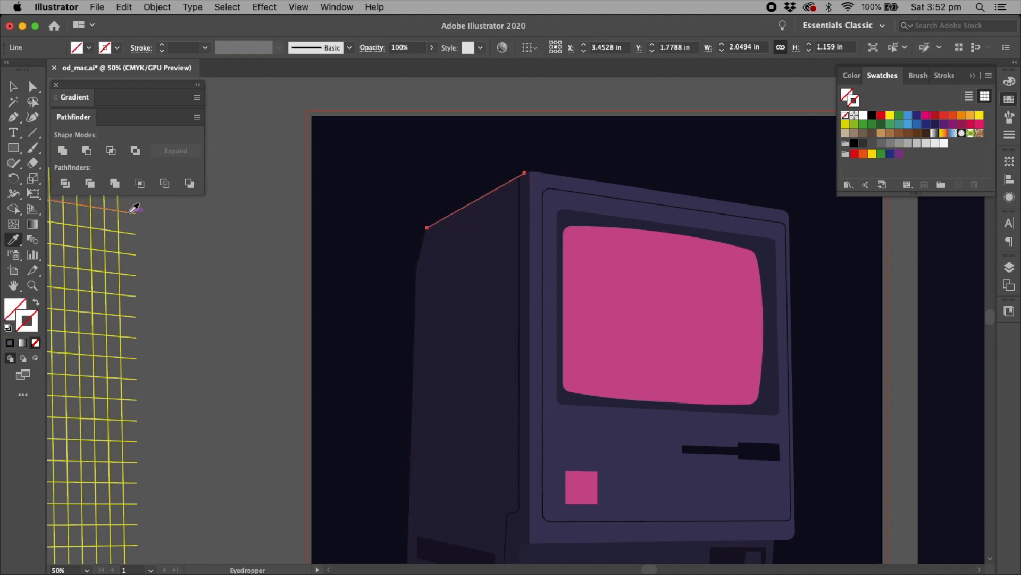
click(134, 207)
Draw a second guide line along the side panel's bottom edge and extend both guides beyond the panel's back edge.
key(a)
click(428, 238)
scroll(601, 277, down, 4)
key(backslash)
drag(380, 471, 381, 471)
key(a)
click(365, 479)
Blend the top and bottom guide lines using 8 specified steps to make perspective guides across the side panel.
double_click(32, 239)
key(Return)
click(388, 133)
click(367, 467)
double_click(32, 239)
click(86, 353)
key(Tab)
key(Up)
key(Up)
key(Down)
key(Down)
key(Up)
key(Down)
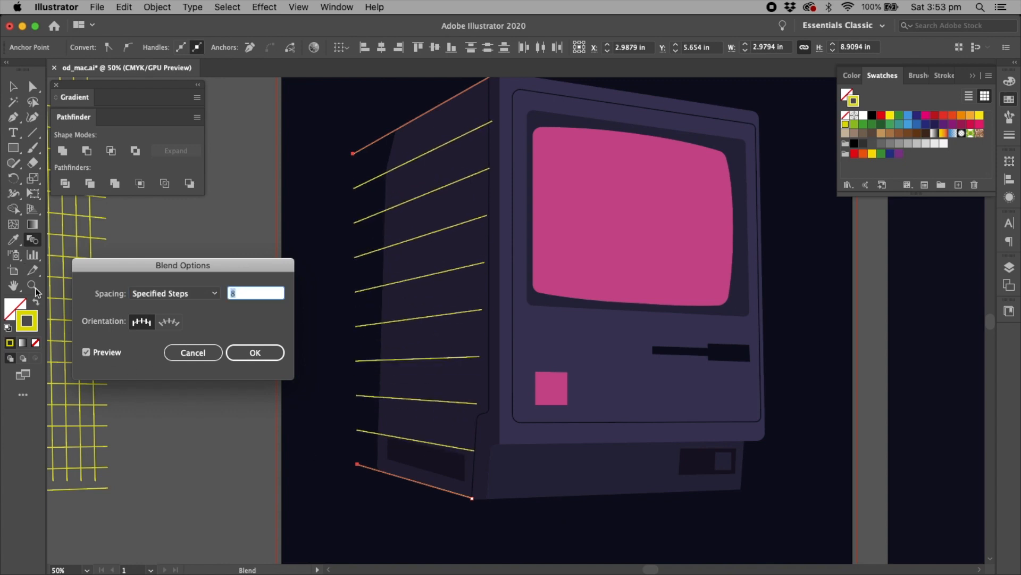
key(Return)
Align the vent shape's upper corner anchors with the nearest perspective guide.
key(z)
drag(438, 524, 507, 524)
key(a)
drag(548, 248, 560, 227)
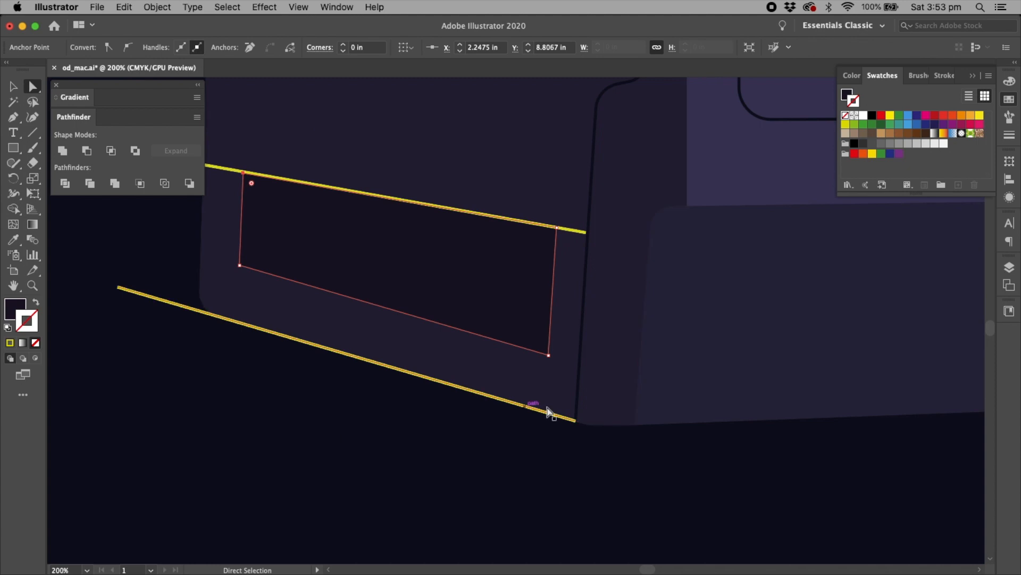
Increase the side panel guide blend to 28 specified steps.
click(426, 377)
double_click(32, 239)
key(Up)
key(Up)
key(Up)
key(Up)
key(Up)
key(Up)
key(Up)
key(Up)
key(Up)
key(Up)
key(Up)
key(Up)
key(Up)
key(Up)
key(Up)
key(Up)
key(Up)
key(Up)
key(Up)
key(Up)
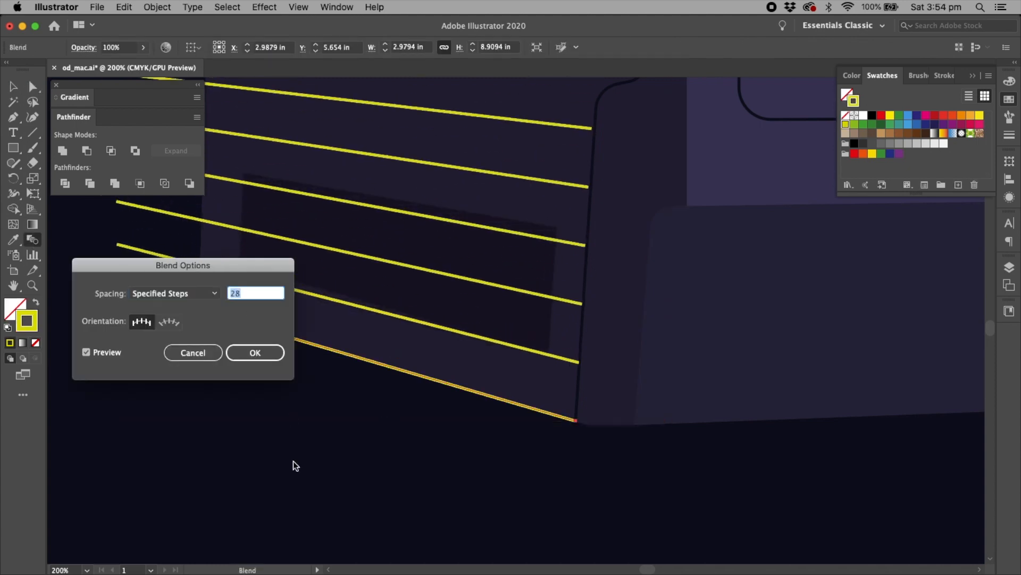
key(Return)
Align the vent shape's lower back corner with the guides, and move the guide blend off the artboard beside the yellow grid.
key(a)
drag(240, 266, 237, 276)
key(v)
scroll(556, 327, down, 6)
key(super+shift+a)
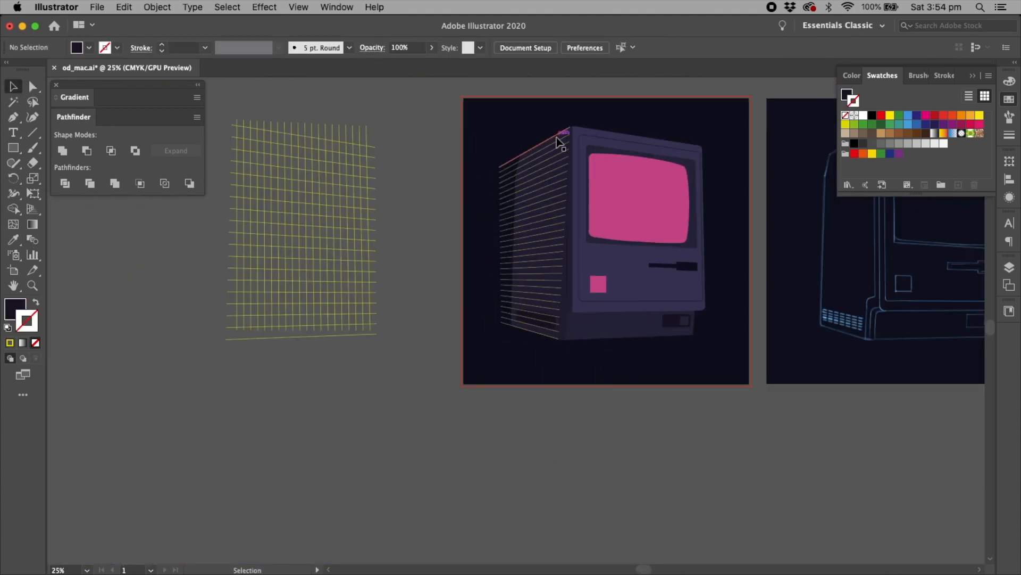
drag(554, 139, 218, 174)
click(263, 440)
Examine the number and spacing of the side vent's slats in the blue sketch.
scroll(264, 441, up, 2)
scroll(264, 440, right, 6)
key(super+=)
key(super+=)
key(super+=)
key(super+=)
drag(148, 427, 907, 269)
scroll(908, 269, right, 15)
scroll(702, 381, left, 15)
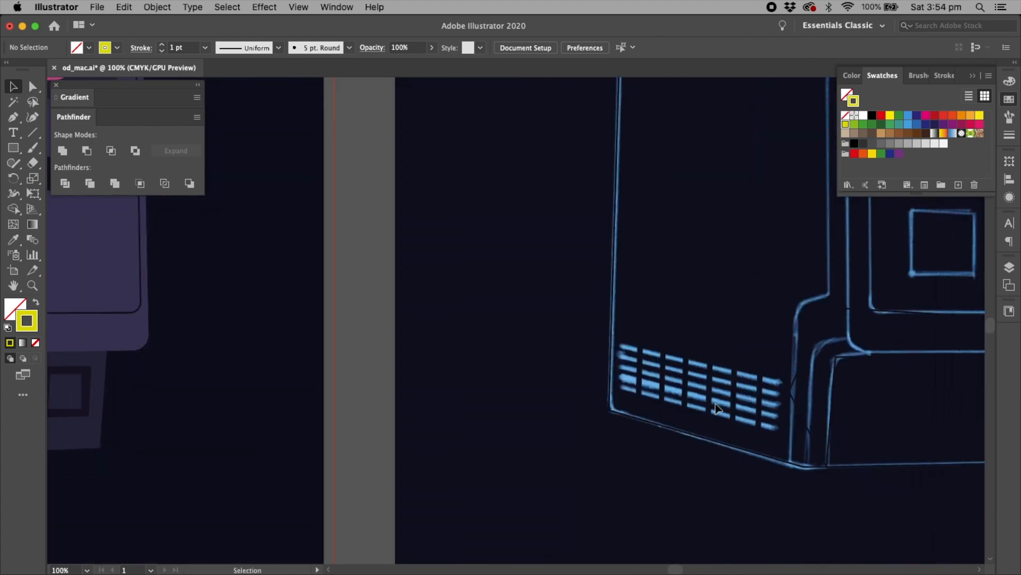
Draw yellow lines along the vent shape's top and bottom edges, extending past its front and back ends.
key(a)
drag(472, 370, 481, 372)
key(backslash)
key(a)
mouse_move(314, 393)
mouse_down()
mouse_move(468, 434)
mouse_move(305, 392)
mouse_up()
click(105, 290)
Blend the two vent lines using 4 specified steps.
double_click(33, 239)
key(Tab)
text(4)
key(Return)
click(362, 352)
click(339, 401)
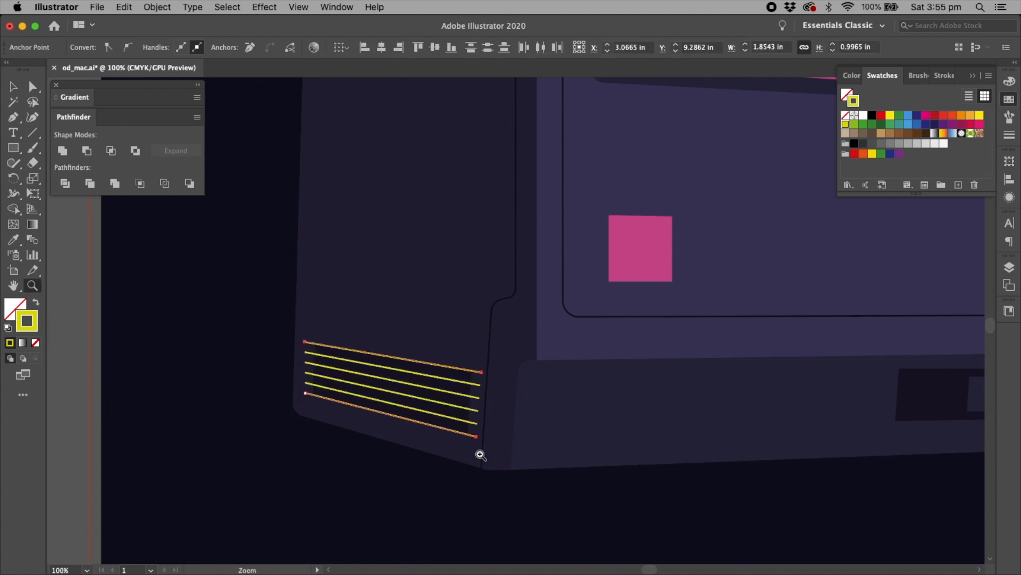
Set the blended vent lines to a 3 pt stroke in the side panel's colour, and deselect them.
click(425, 403)
key(a)
click(944, 75)
key(Up)
key(Up)
key(Return)
key(v)
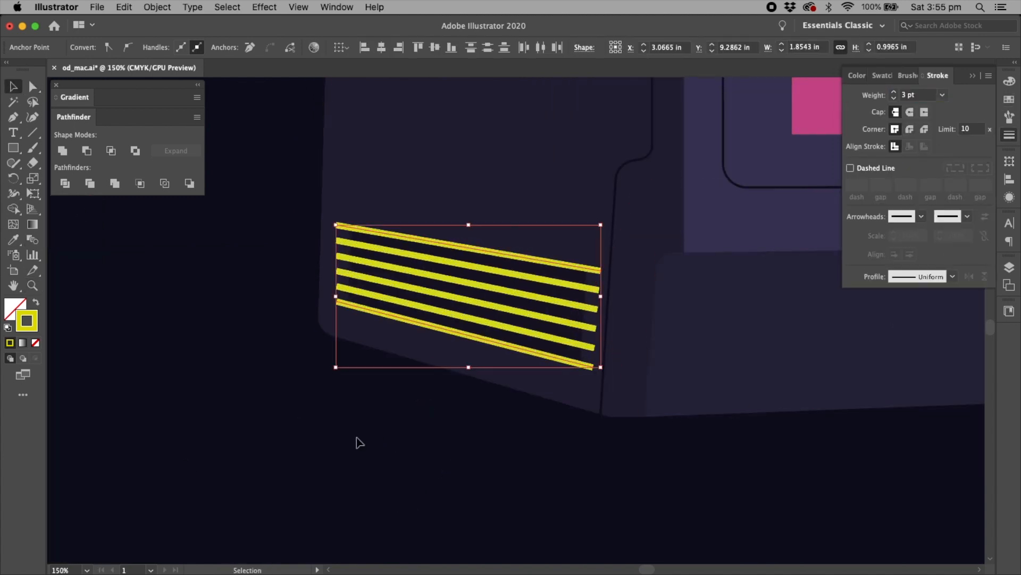
click(538, 156)
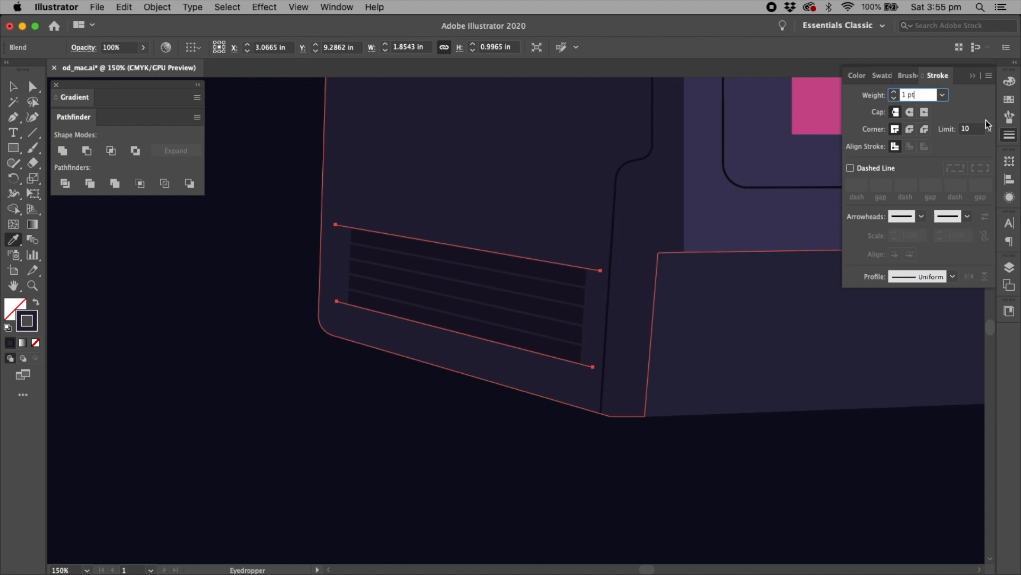
key(super+shift+a)
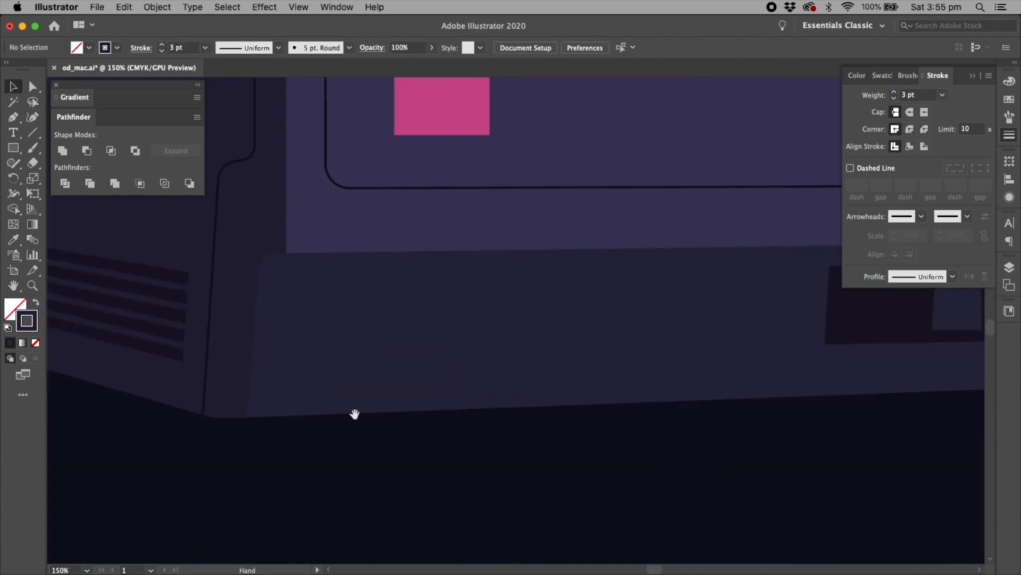
Draw a slanted 3 pt divider line at the vent's front edge, extending above and below the slats.
drag(532, 286, 540, 366)
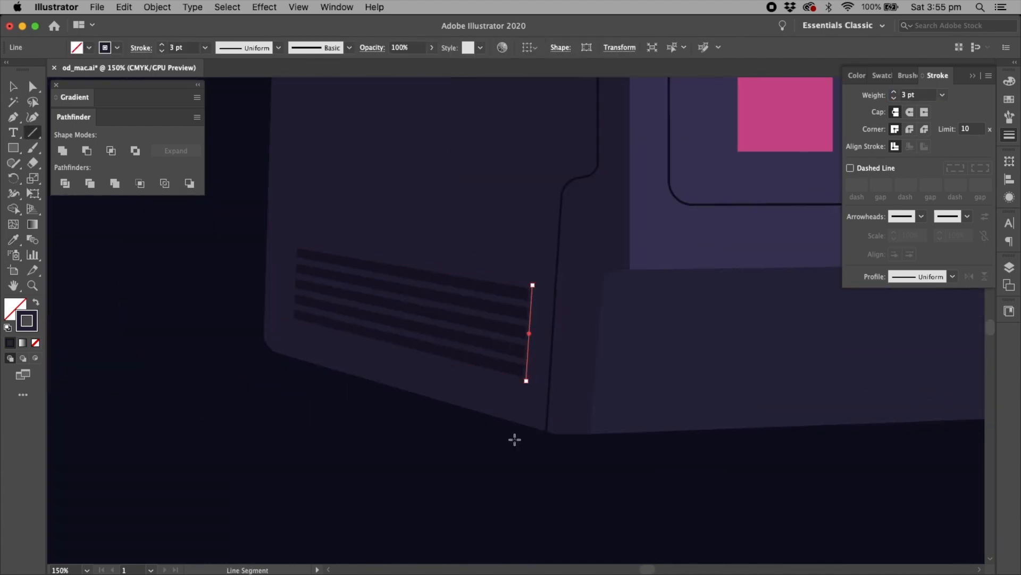
key(a)
drag(532, 285, 533, 272)
click(526, 381)
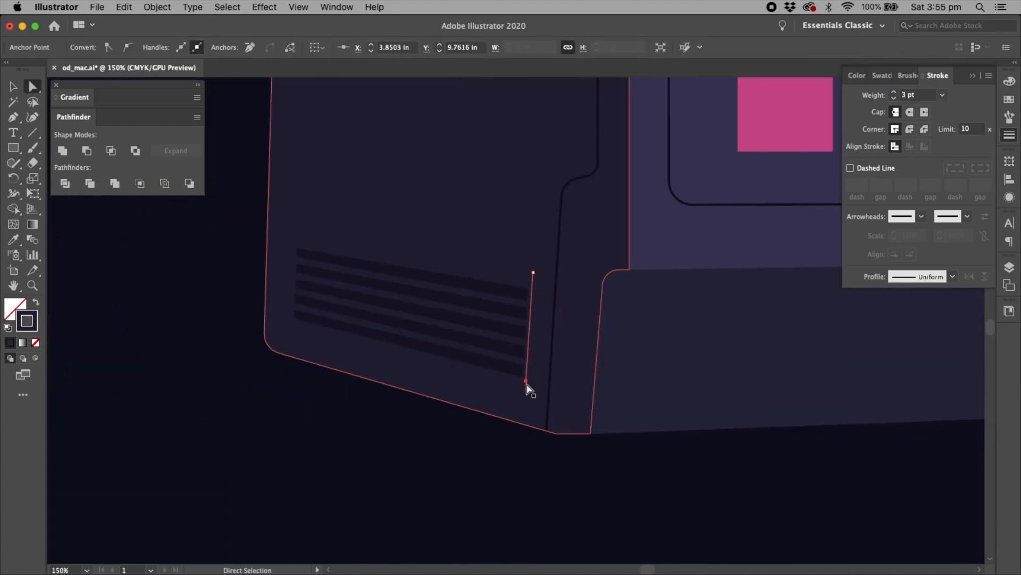
Copy the divider line to the vent's back edge and blend the two lines into dividers across the slats.
drag(529, 363, 294, 318)
double_click(33, 240)
key(Tab)
key(Return)
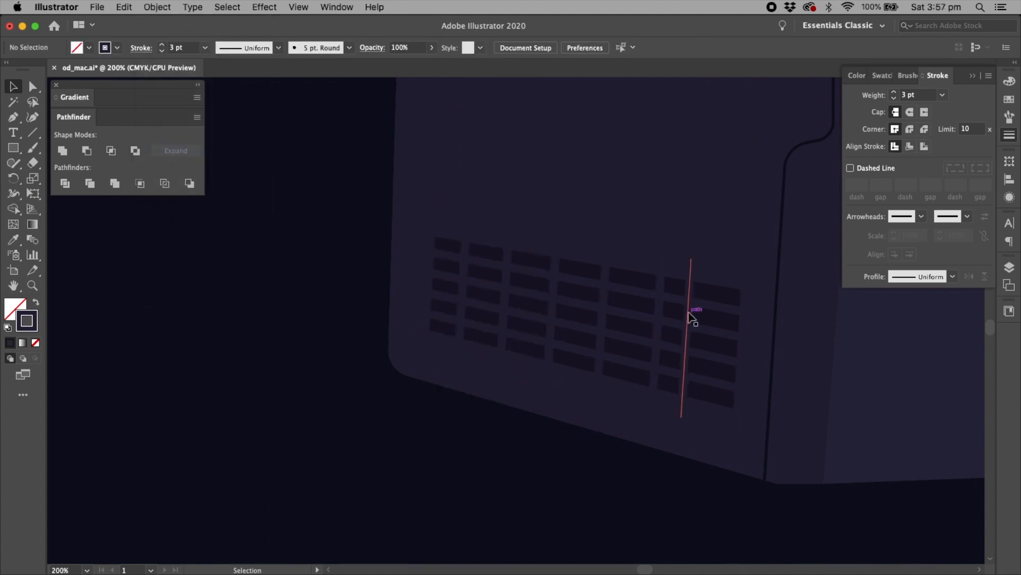
Reposition the individual vent dividers so the slat segments narrow progressively towards the back, and deselect.
drag(691, 318, 715, 318)
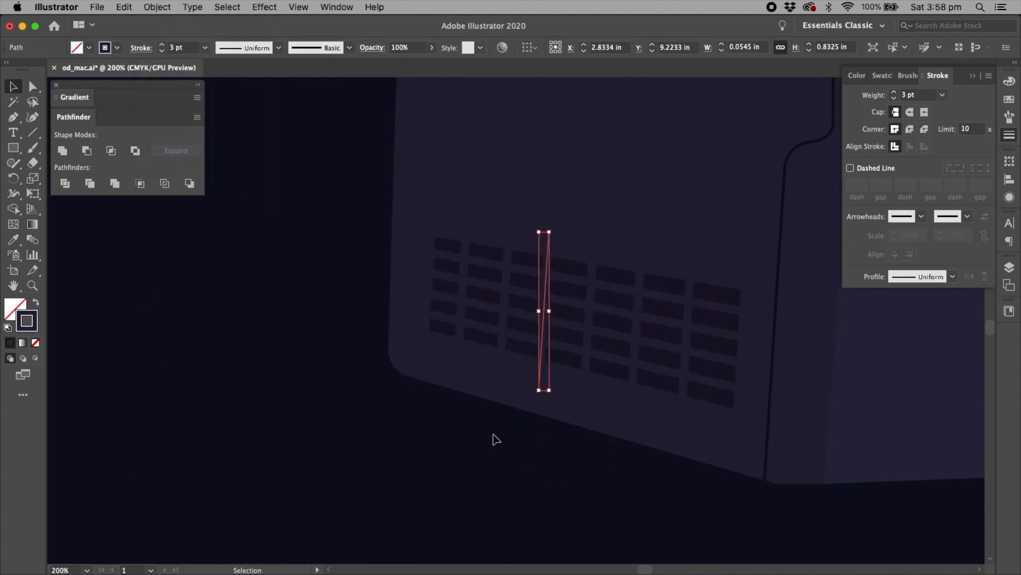
click(465, 271)
click(413, 417)
Lengthen the disk slot's narrow bar by moving its outer end away from the wide part.
key(super+minus)
key(super+minus)
key(super+minus)
key(super+minus)
drag(820, 341, 565, 480)
drag(668, 366, 281, 461)
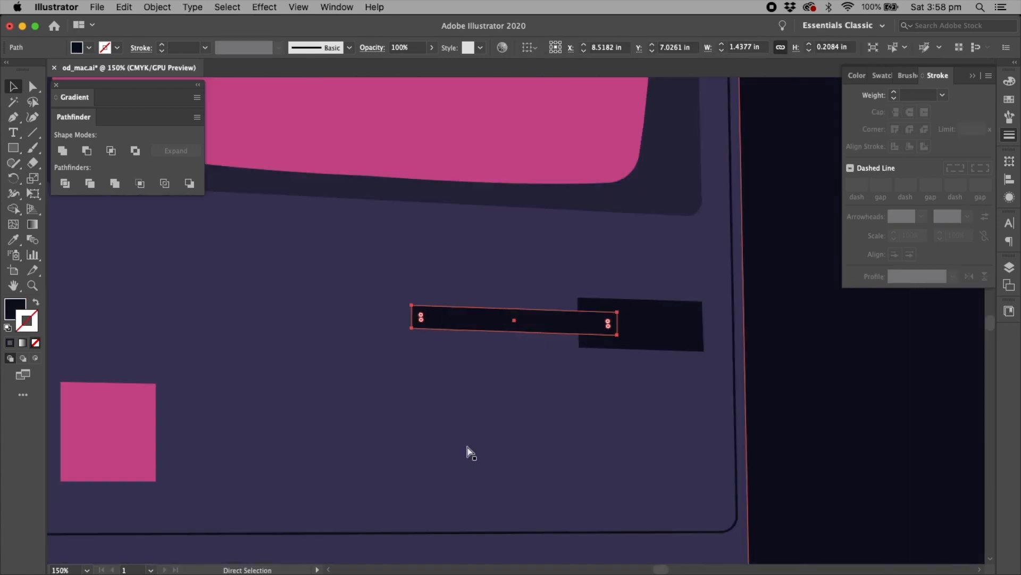
key(a)
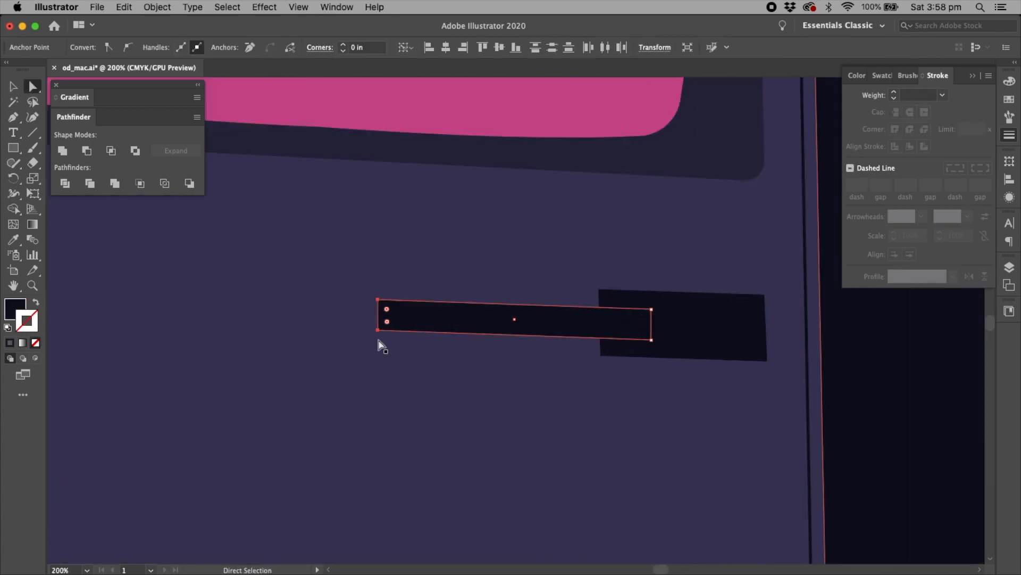
drag(309, 328, 290, 330)
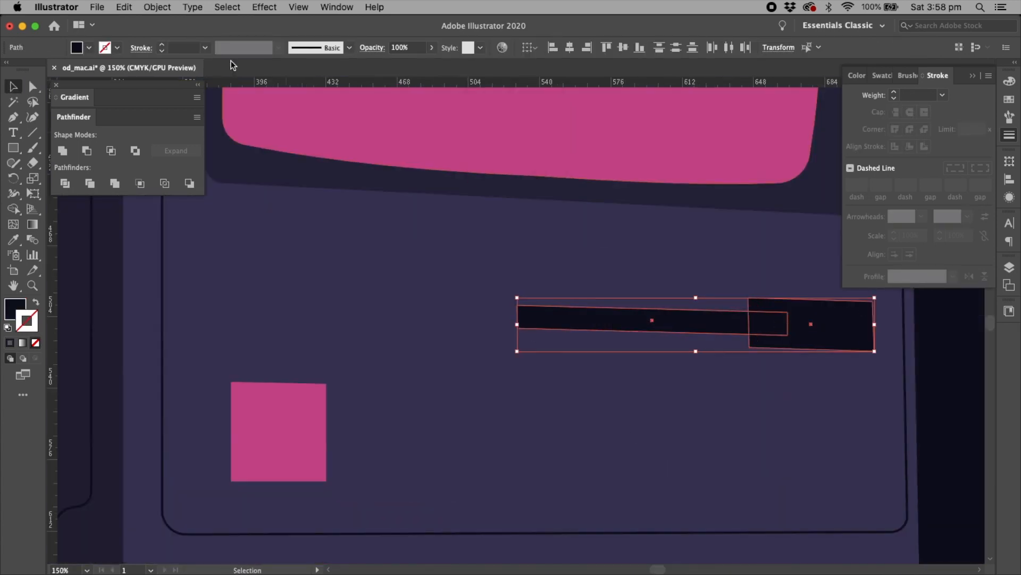
Offset the paths of both disk slot shapes outward to form a border around them.
click(157, 7)
click(314, 345)
key(Down)
key(Down)
key(Down)
key(Down)
key(Down)
key(Down)
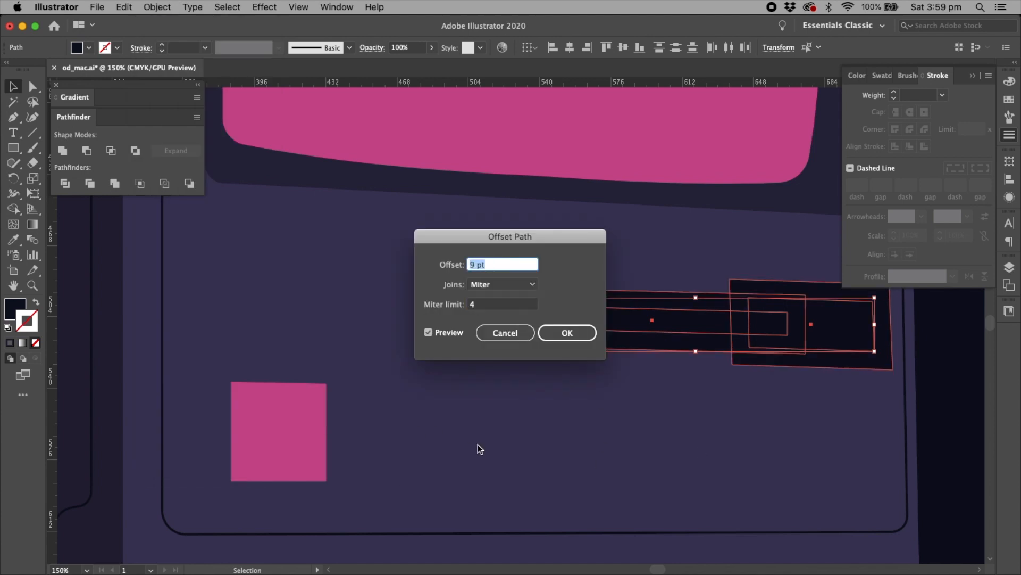
key(Return)
Unite the slot's dark purple border pieces and widen the border around the slot's wide end.
scroll(499, 410, right, 5)
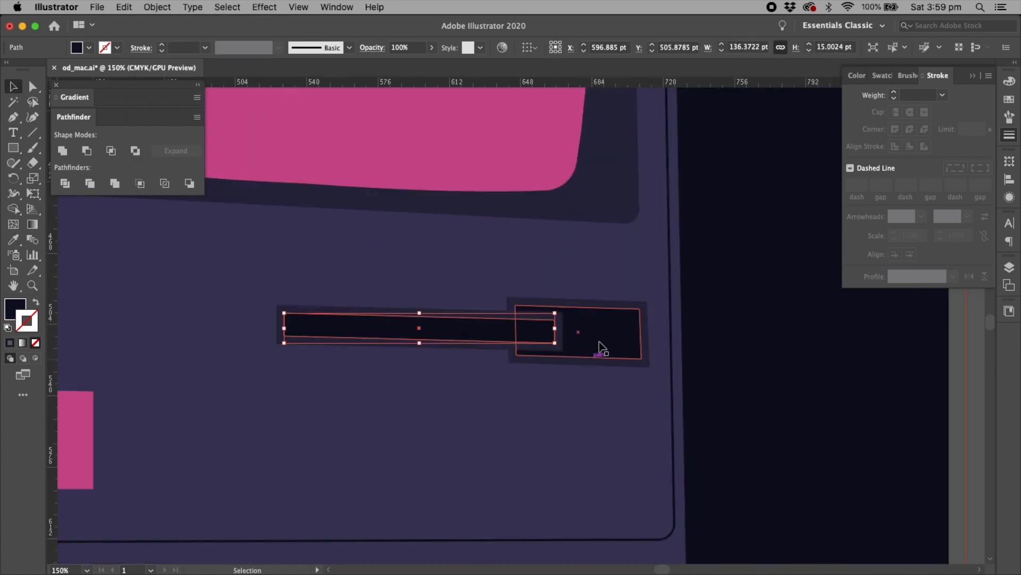
key(a)
click(576, 423)
drag(507, 310, 510, 364)
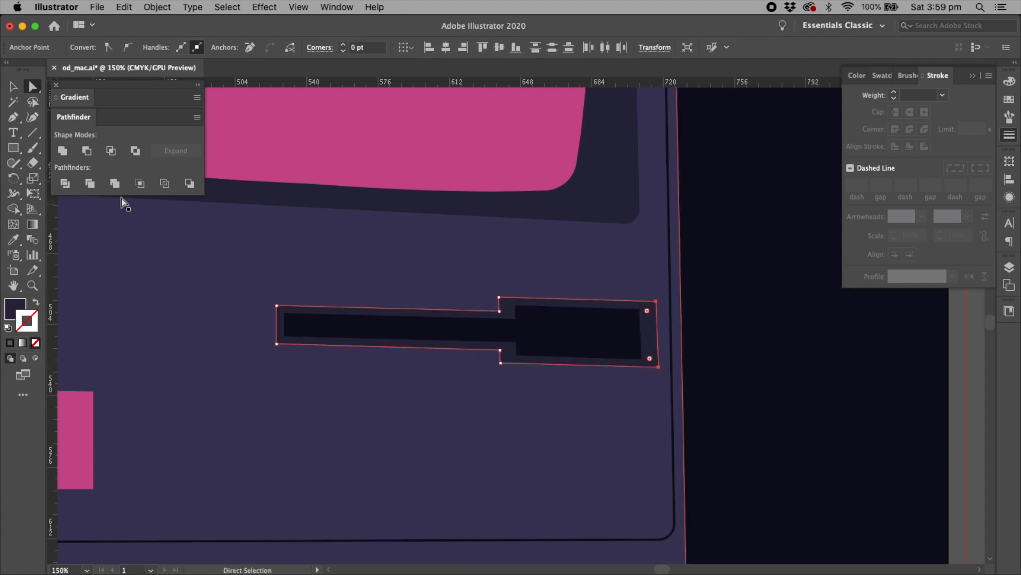
Shift the disk slot and its border slightly away from the computer's outer front edge, and deselect them.
key(v)
shift+click(603, 344)
drag(603, 344, 583, 344)
key(super+minus)
key(super+minus)
key(super+minus)
key(super+minus)
click(614, 492)
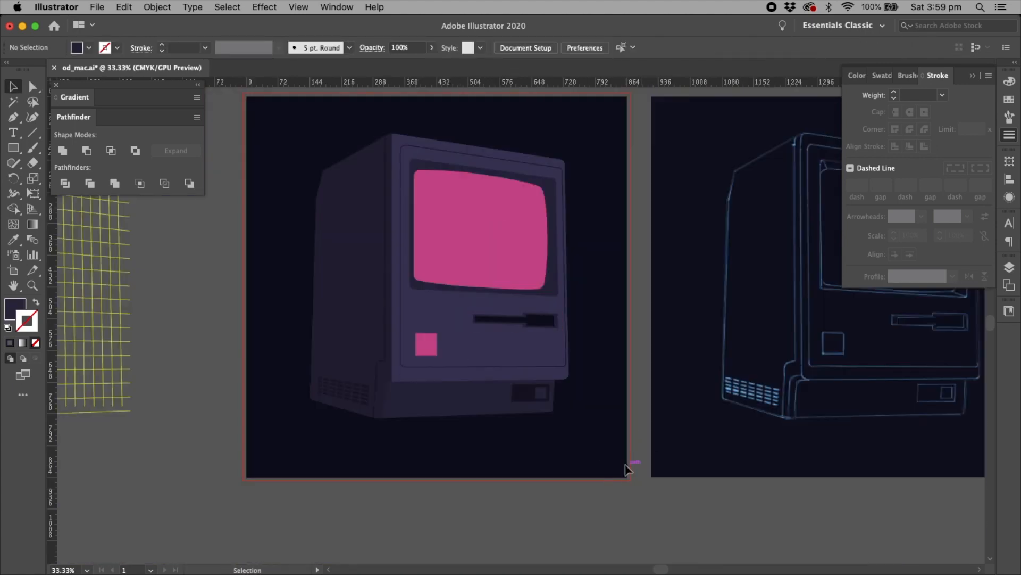
Make the disk slot and its border thinner by raising their lower edges, and deselect them.
drag(516, 319, 589, 383)
click(596, 330)
shift+click(572, 352)
drag(517, 362, 518, 344)
drag(761, 323, 762, 341)
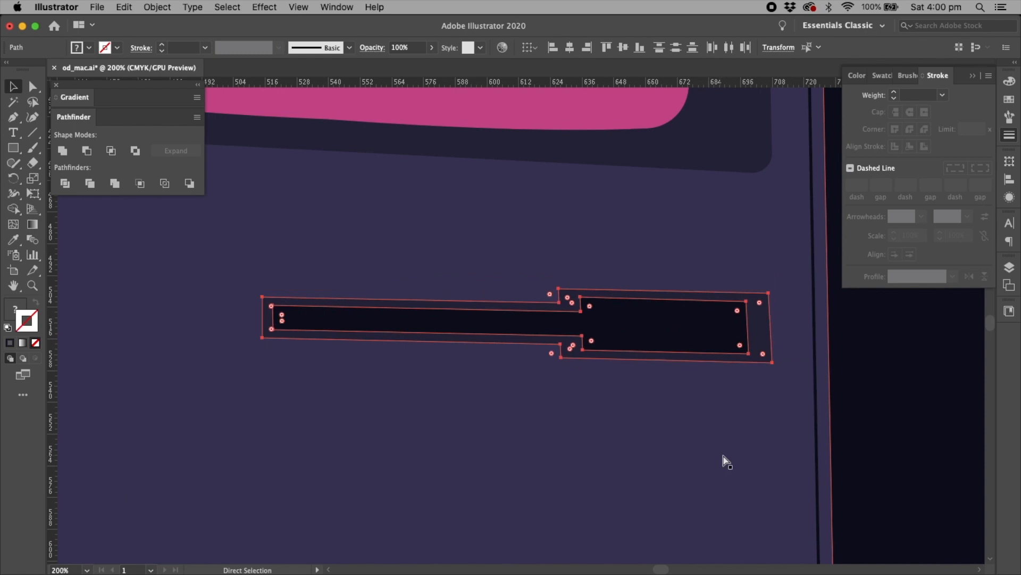
key(super+minus)
key(super+minus)
key(super+minus)
key(super+minus)
click(571, 388)
Raise the lower edge of the disk slot's dark opening to narrow it inside its border.
key(super+plus)
key(super+plus)
key(super+plus)
key(super+plus)
click(532, 322)
drag(511, 346, 510, 339)
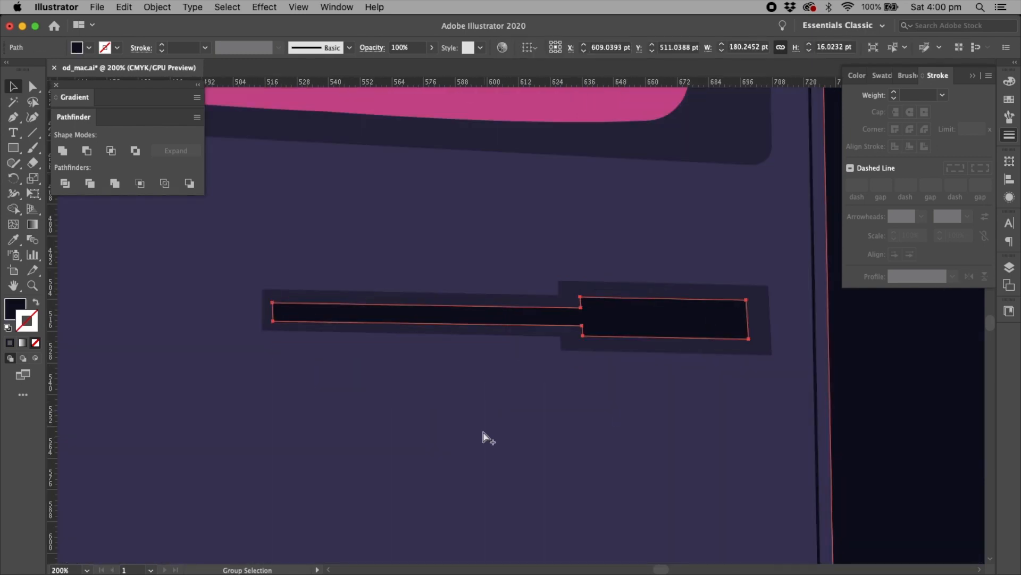
key(super+minus)
key(super+minus)
key(super+minus)
key(super+minus)
click(704, 445)
drag(684, 426, 670, 406)
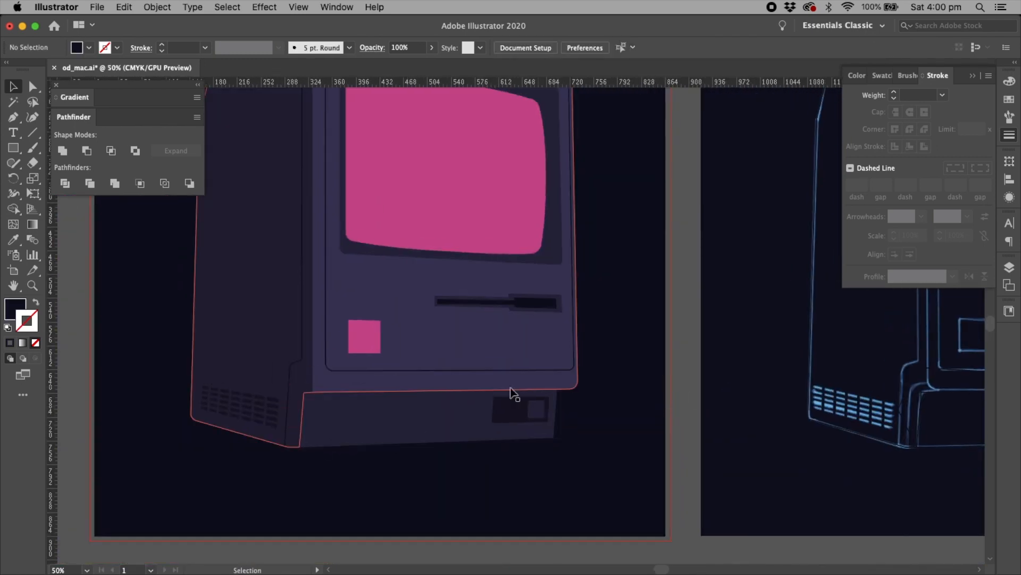
Adjust the corner points of the dark rectangle on the computer's base to follow the base's perspective.
key(super+plus)
key(super+plus)
key(super+plus)
key(super+plus)
key(super+plus)
drag(625, 445, 678, 371)
drag(343, 278, 342, 286)
drag(677, 279, 677, 281)
drag(670, 429, 670, 423)
key(super+minus)
key(super+minus)
key(super+minus)
Draw a 1 pt yellow guide line along the slanted inner edge of the computer's base.
drag(332, 453, 504, 455)
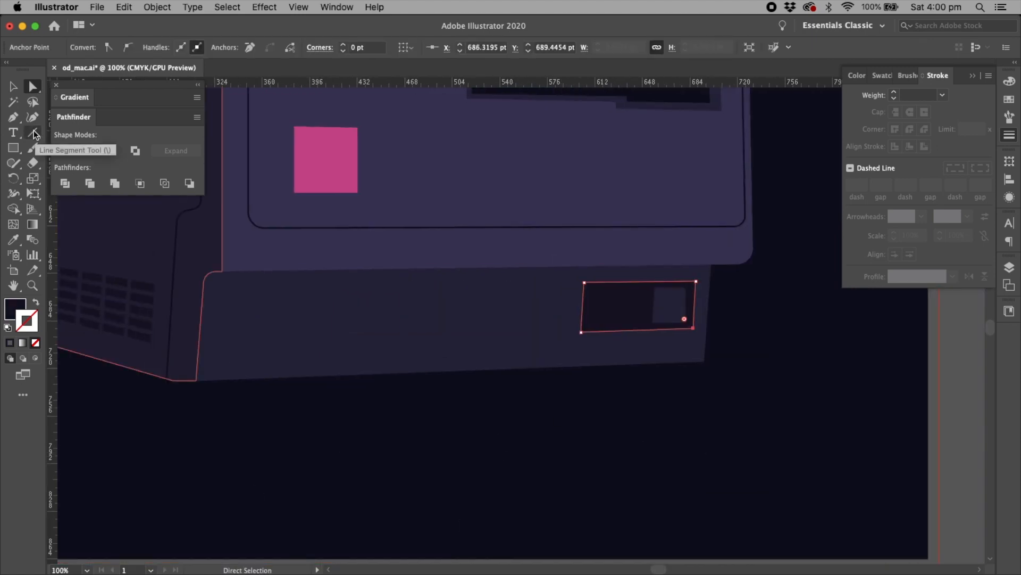
drag(198, 440, 196, 380)
key(i)
mouse_move(193, 422)
mouse_down()
mouse_move(321, 458)
mouse_move(258, 459)
mouse_up()
key(v)
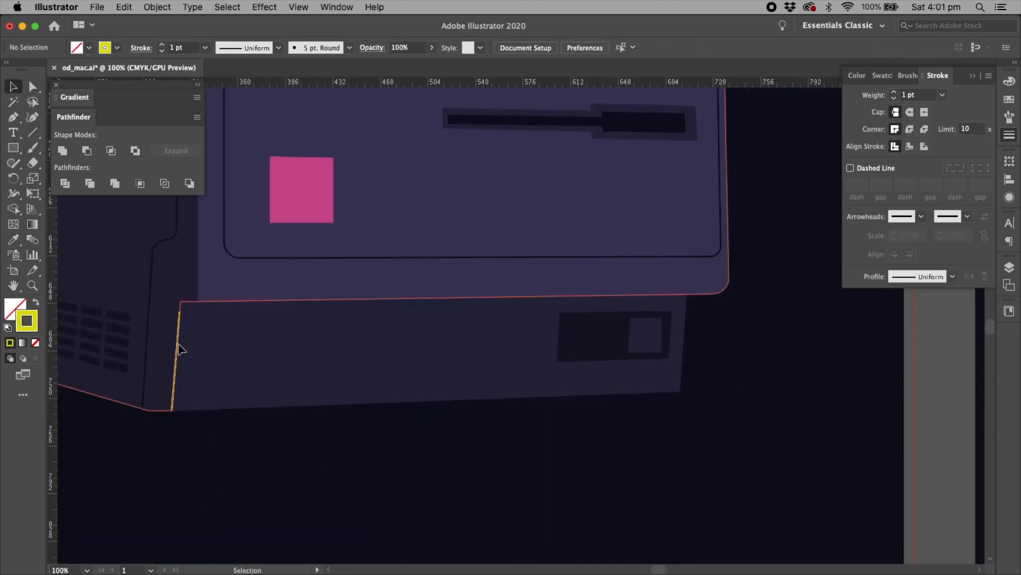
Duplicate the slanted guide line to the base's outer end and fit its endpoints to that edge.
key(super+shift+a)
alt+shift+drag(178, 350, 697, 372)
key(super+plus)
key(super+plus)
key(super+plus)
drag(518, 241, 503, 202)
key(a)
mouse_move(501, 118)
mouse_down()
mouse_move(524, 148)
mouse_move(497, 123)
mouse_up()
drag(476, 415, 501, 421)
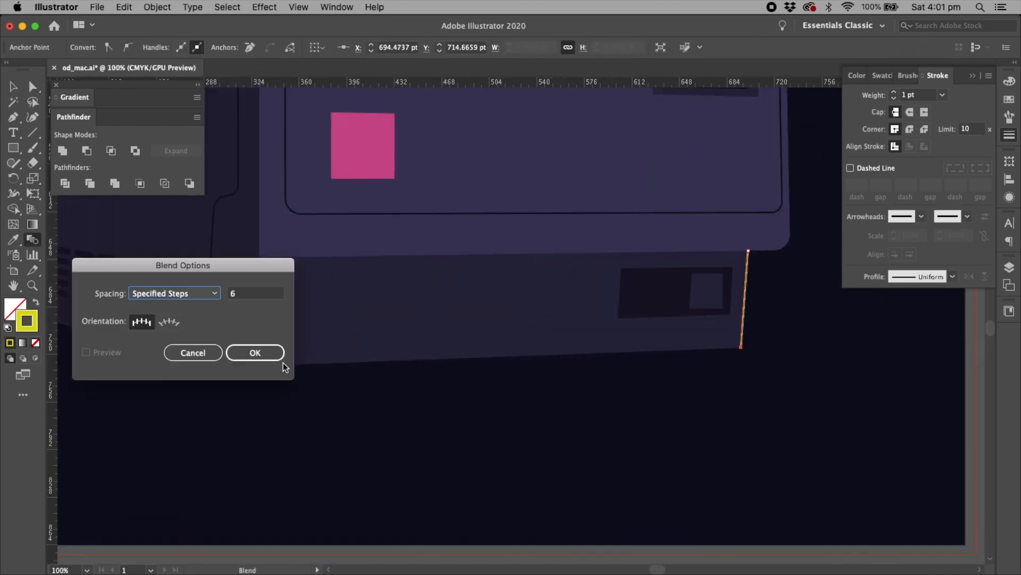
Blend the two slanted guide lines across the base with 37 specified steps.
click(255, 352)
key(alt+super+b)
double_click(32, 240)
key(Up)
key(Up)
key(Up)
key(Up)
key(Up)
key(Up)
key(Up)
key(Up)
key(Up)
key(Up)
key(Up)
key(Up)
key(Up)
key(Up)
key(Up)
key(Up)
key(Up)
key(Up)
key(Up)
key(Up)
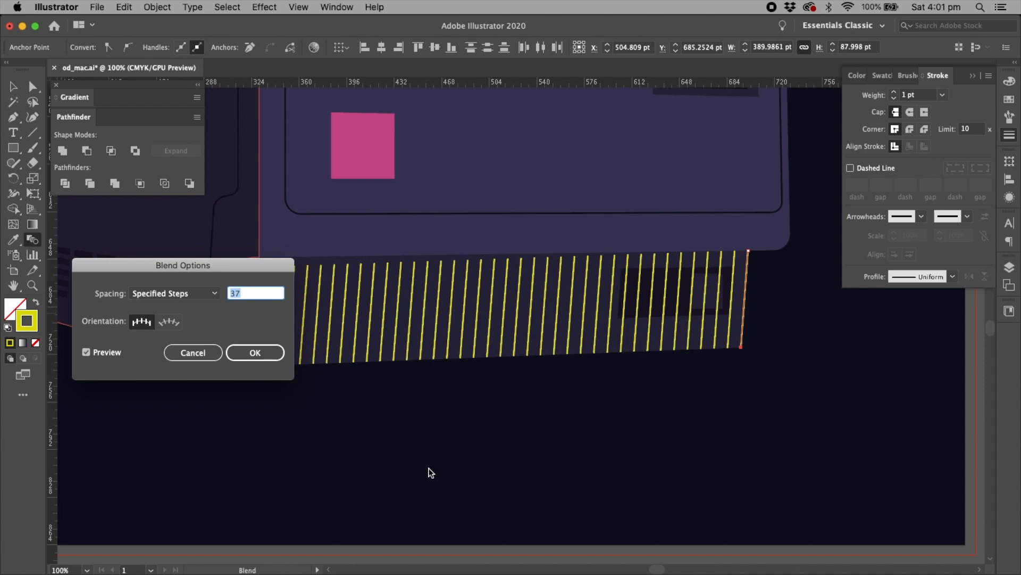
key(Return)
Align the short sides of the base's dark rectangle with the slanted guide lines by moving its corner points.
scroll(771, 291, up, 5)
key(a)
drag(541, 151, 544, 151)
drag(526, 434, 522, 435)
scroll(295, 489, left, 10)
drag(528, 394, 537, 394)
drag(545, 100, 559, 98)
scroll(439, 170, right, 10)
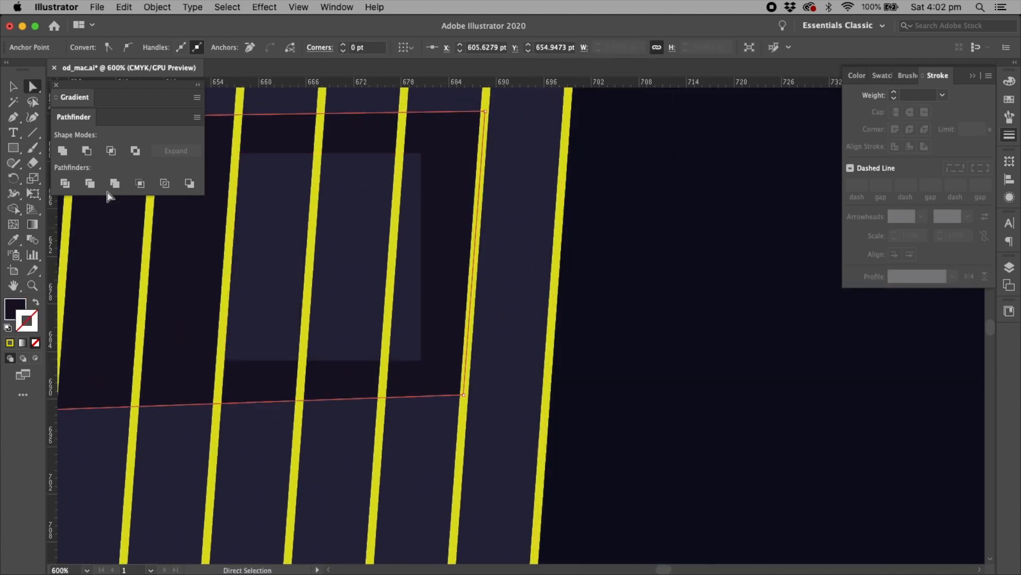
Set the slanted guide blend to 20 specified steps.
key(v)
click(544, 417)
key(w)
key(Return)
key(p)
key(Down)
key(Down)
key(Down)
key(Down)
key(Down)
key(Down)
key(Down)
key(Down)
key(Down)
key(Down)
key(Down)
key(Down)
key(Down)
key(Down)
key(Down)
key(Down)
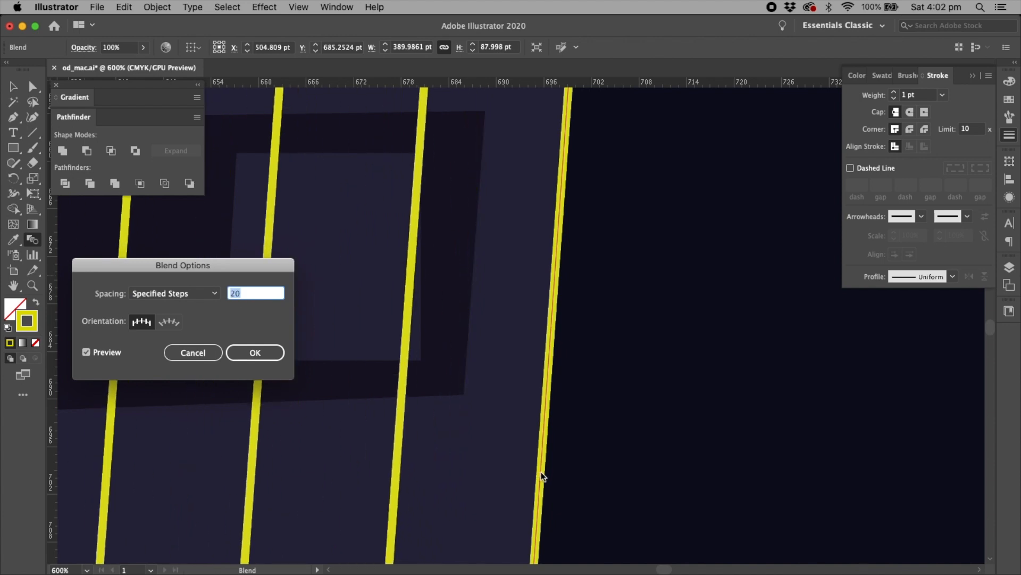
key(Return)
Slant the small inner square's outer side along the guides by moving its lower corner inward.
key(a)
drag(421, 360, 406, 360)
click(14, 86)
click(401, 431)
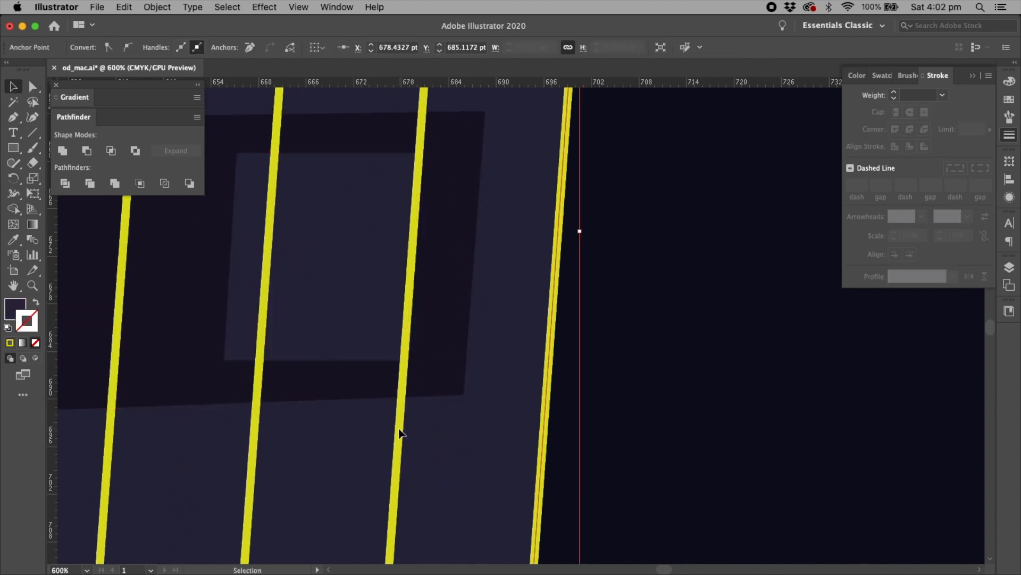
Reduce the slanted guide blend's steps and align the small square's inner corners with the nearest guide line.
double_click(33, 239)
click(193, 353)
click(14, 87)
click(544, 417)
double_click(32, 240)
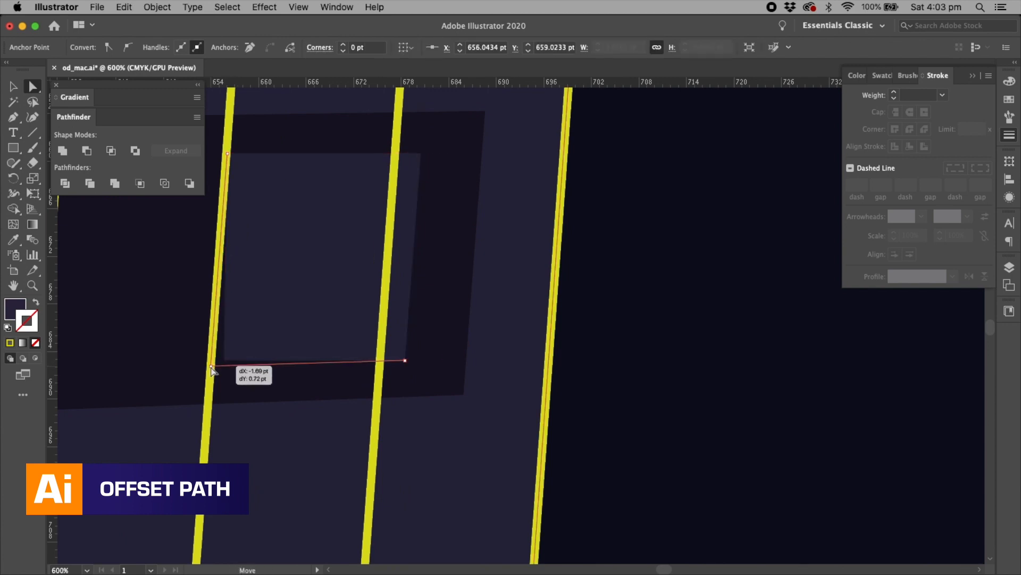
drag(212, 370, 212, 366)
drag(228, 155, 228, 161)
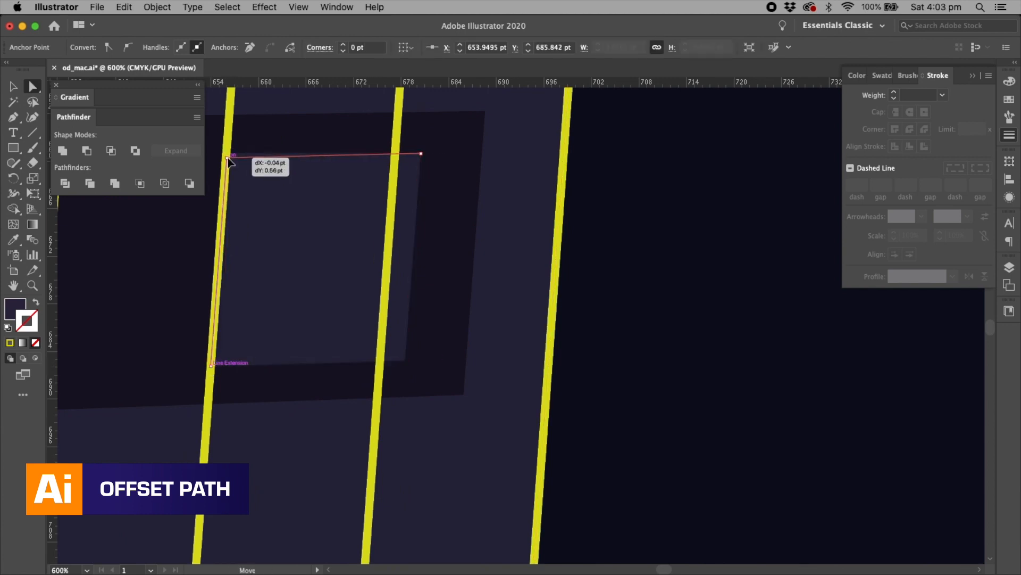
key(super+0)
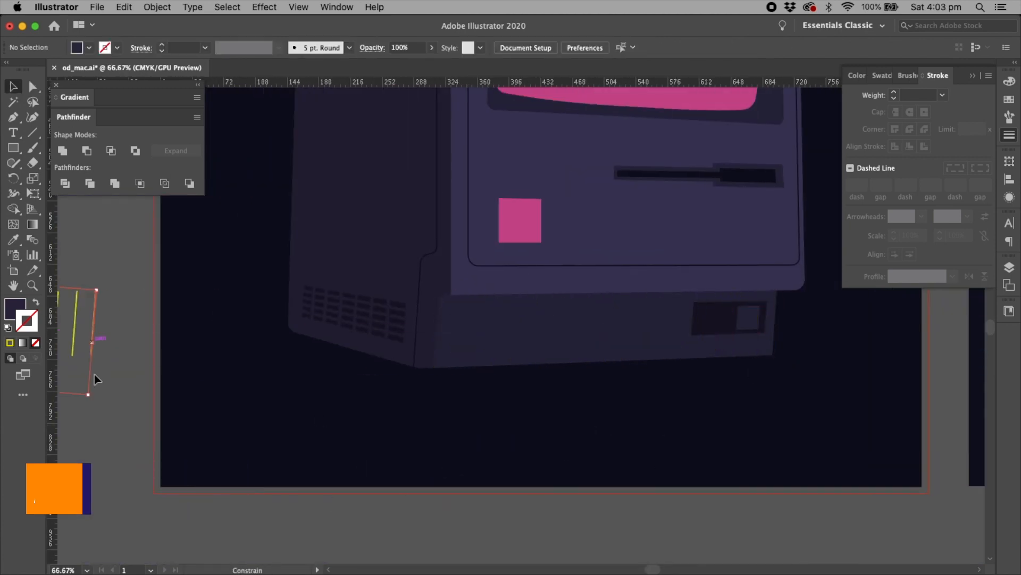
Draw a yellow line along the base's bottom edge and place a copy near the base's top edge.
drag(433, 367, 773, 355)
key(v)
key(super+equal)
click(711, 440)
drag(516, 321, 515, 225)
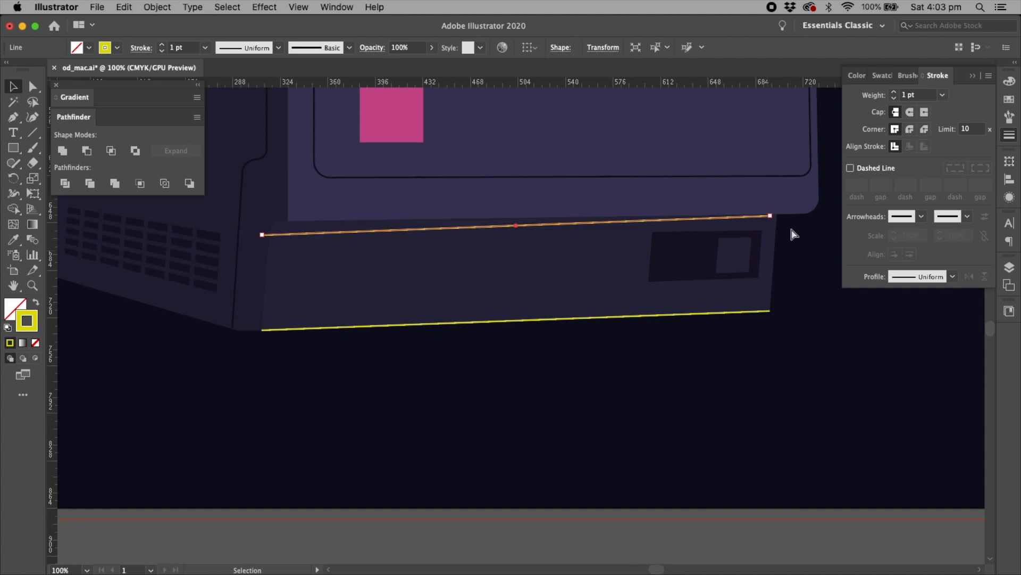
Fit the upper guide line's endpoints to the lower edge of the computer's front panel.
key(a)
click(793, 230)
mouse_move(770, 216)
mouse_down()
mouse_move(789, 223)
mouse_move(804, 213)
mouse_up()
drag(261, 234, 288, 222)
Blend the upper and lower guide lines with 5 specified steps.
double_click(33, 241)
key(Return)
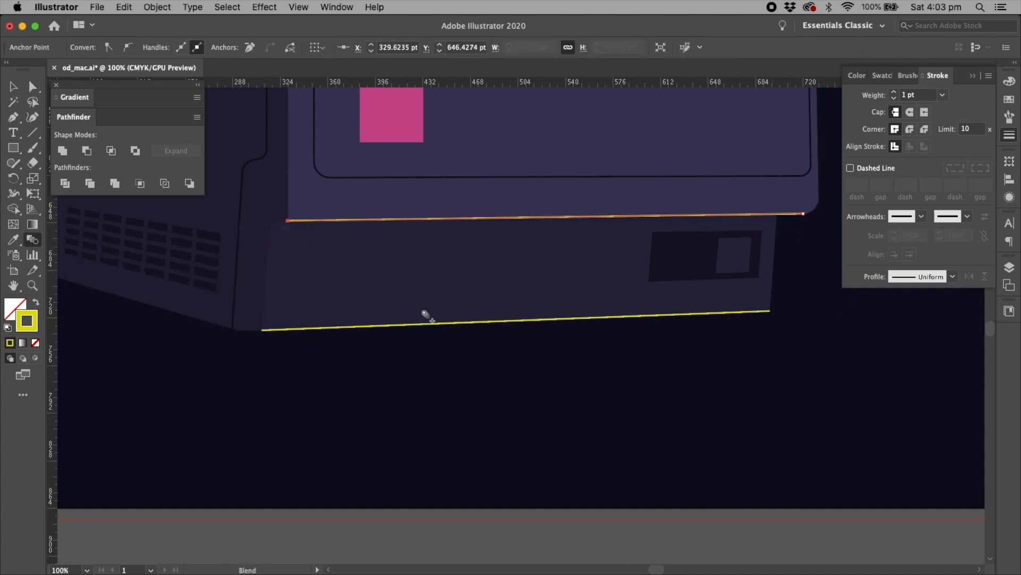
click(428, 219)
click(409, 324)
key(z)
click(706, 261)
double_click(33, 241)
click(86, 352)
key(Tab)
key(Down)
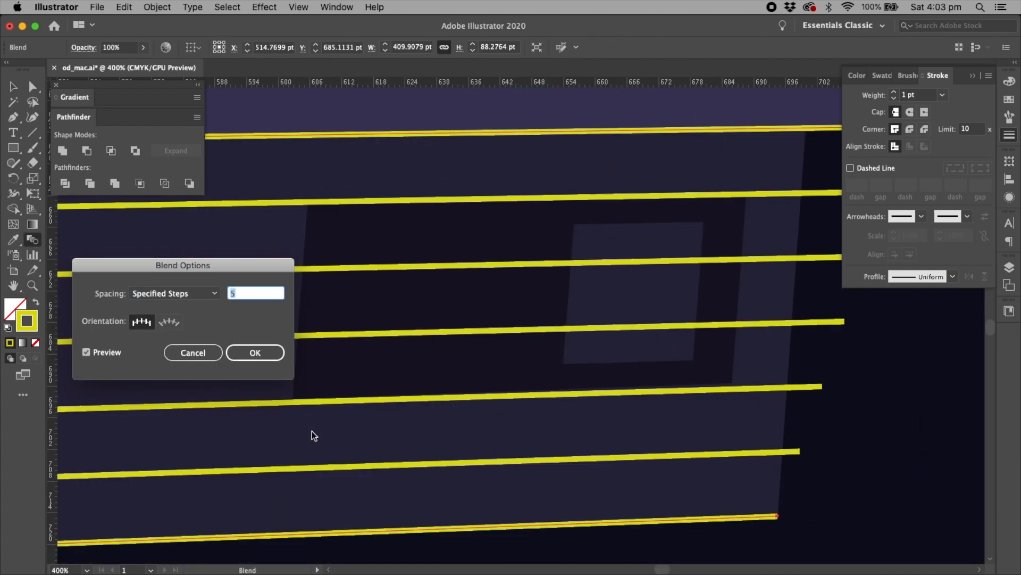
key(Return)
Align the long sides of the base's dark rectangle with the horizontal perspective guides by adjusting its corner points.
key(a)
drag(308, 201, 307, 203)
drag(733, 383, 733, 389)
drag(294, 398, 292, 402)
Move the horizontal perspective guides off the artboard, beside the drawing with the other base guides.
key(super+0)
click(787, 452)
key(v)
drag(213, 504, 508, 449)
drag(875, 412, 457, 446)
drag(690, 422, 287, 404)
Recolour the small pink square with the front panel's purple, lightened to 0% black.
drag(404, 333, 401, 393)
click(404, 393)
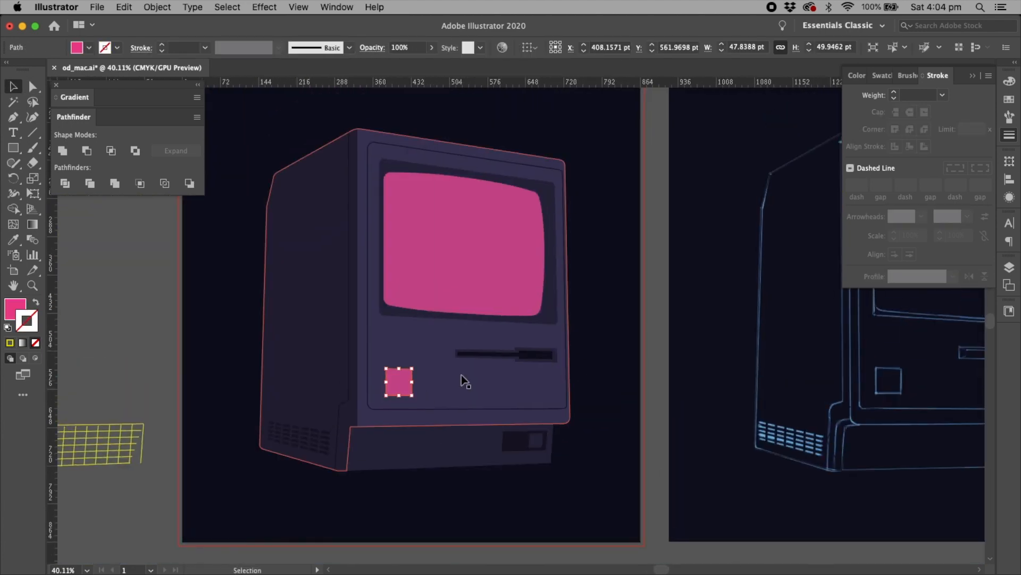
key(i)
click(442, 381)
click(855, 75)
drag(670, 378, 640, 392)
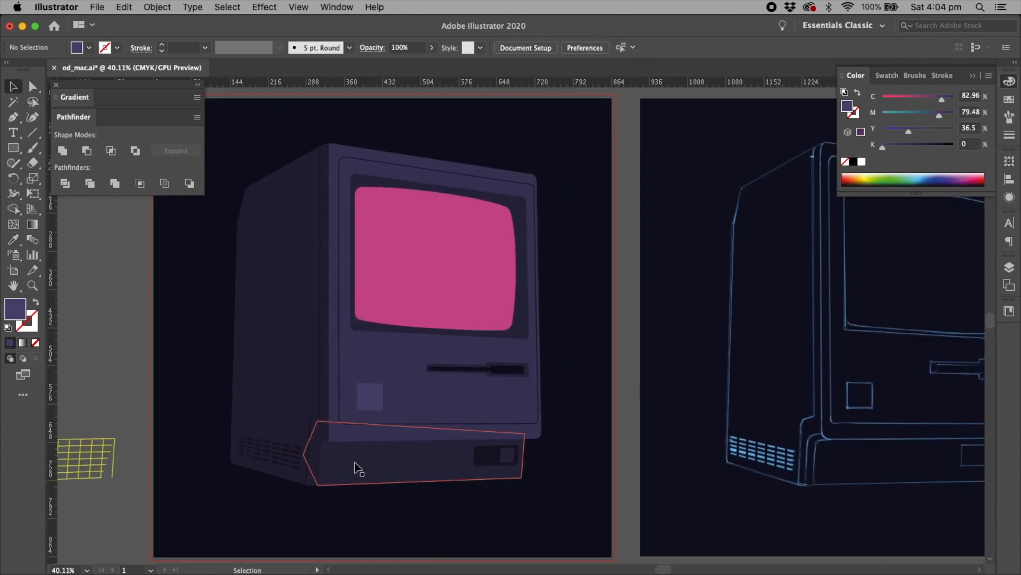
Add an anchor point on the side panel's front edge above the base and extend its lower corner along the base's top edge.
key(super+1)
drag(418, 464, 663, 203)
key(a)
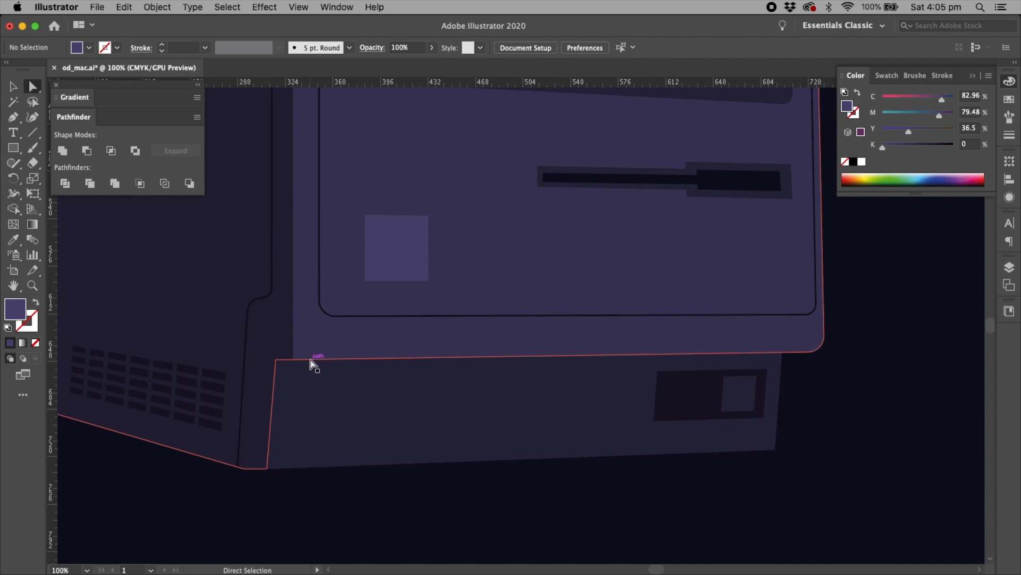
key(z)
drag(237, 350, 319, 352)
key(v)
click(406, 377)
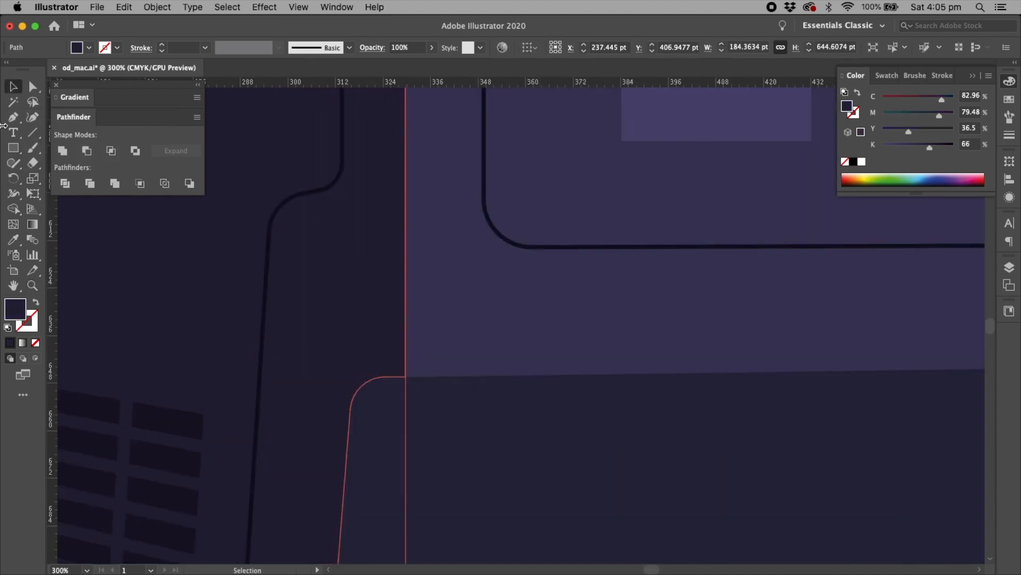
click(406, 334)
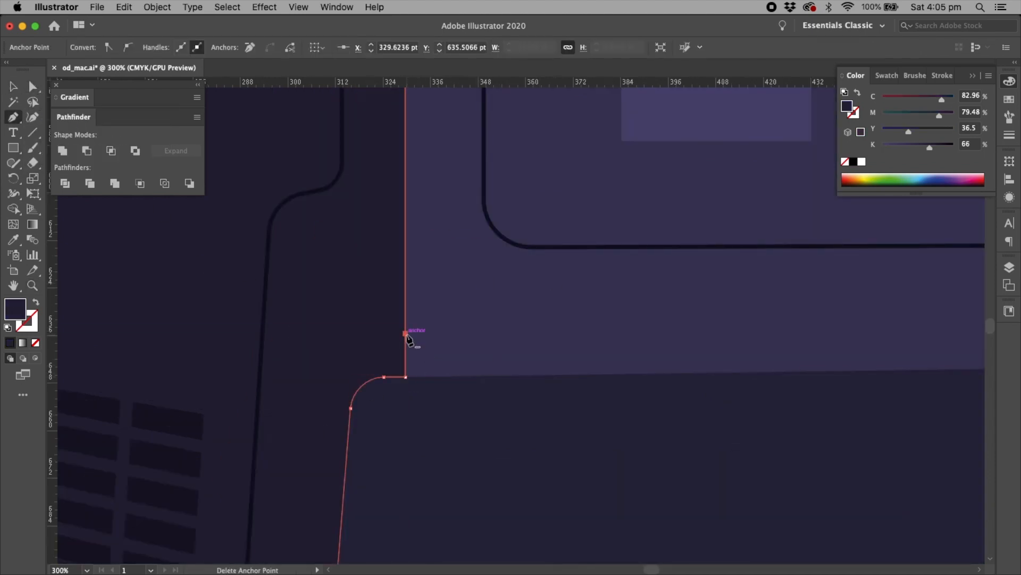
drag(443, 379, 446, 378)
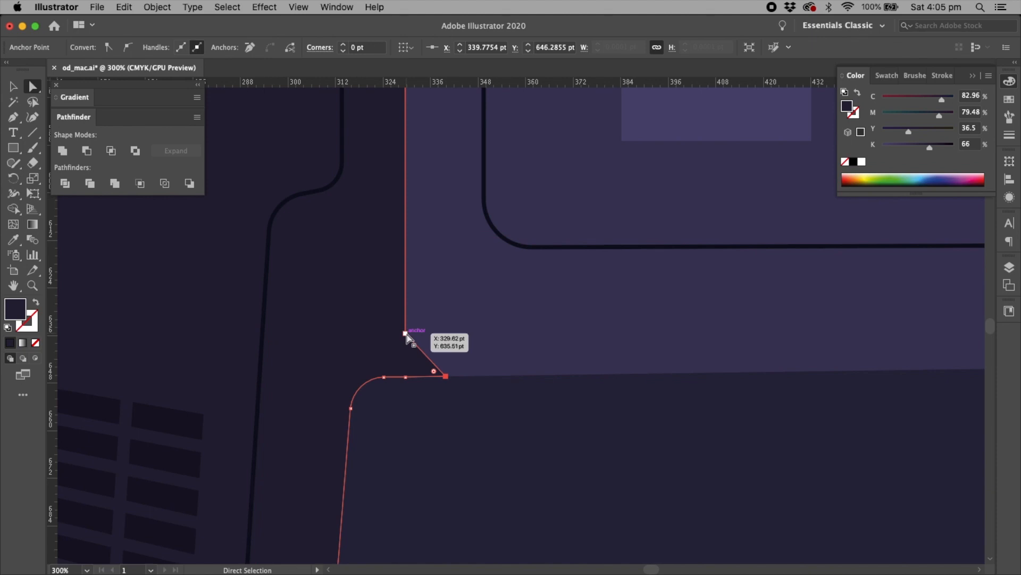
Move the side panel's front-edge anchor point straight down to the base's top edge to fill the gap at its lower front corner.
drag(13, 117, 71, 147)
click(405, 376)
key(a)
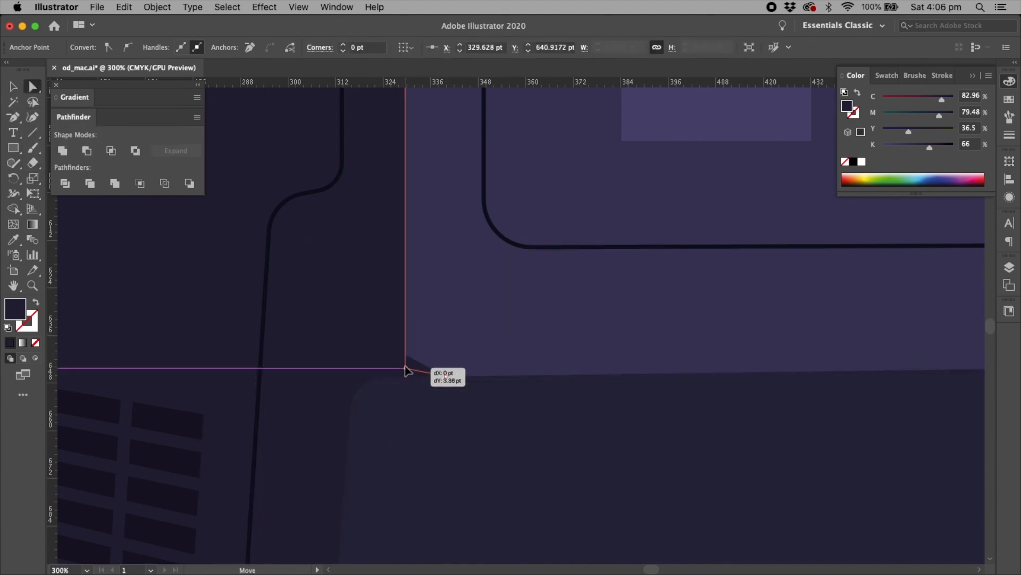
key(super+minus)
key(super+minus)
key(super+minus)
key(super+minus)
click(818, 426)
drag(818, 426, 868, 452)
Nudge the line at the lower end of the side vents slightly upward.
key(super+plus)
key(super+plus)
key(super+plus)
drag(408, 472, 609, 149)
click(480, 257)
mouse_move(515, 242)
mouse_down()
mouse_move(509, 262)
mouse_move(515, 235)
mouse_up()
key(super+minus)
key(super+minus)
key(super+minus)
click(757, 456)
drag(896, 303, 849, 292)
key(super+plus)
key(super+plus)
key(super+plus)
click(344, 281)
drag(374, 258, 426, 226)
click(572, 534)
drag(382, 290, 434, 218)
key(super+z)
click(583, 512)
key(super+minus)
key(super+minus)
key(super+minus)
key(super+minus)
mouse_move(718, 370)
mouse_down()
mouse_move(633, 518)
mouse_move(720, 359)
mouse_up()
key(super+plus)
key(super+plus)
key(super+plus)
key(super+plus)
key(super+z)
Round the front panel's lower-left corner above the base.
drag(391, 222, 440, 187)
click(515, 508)
key(super+minus)
key(super+minus)
key(super+minus)
key(super+minus)
key(super+minus)
drag(748, 386, 566, 493)
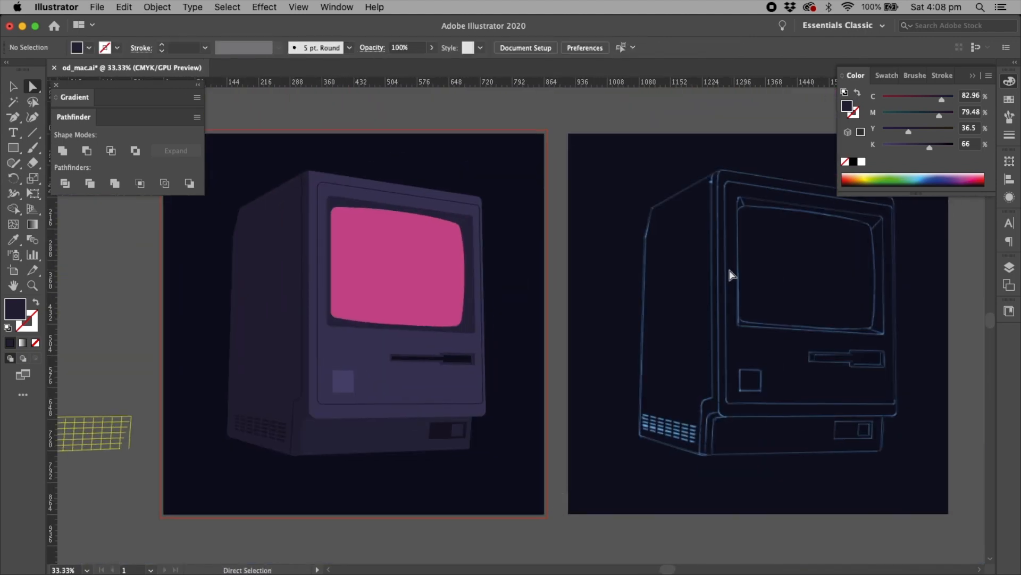
Examine the lower edges of the side panel and base close up.
drag(275, 514, 402, 387)
key(super+plus)
key(super+plus)
key(super+plus)
drag(219, 329, 462, 426)
click(462, 424)
click(503, 520)
drag(445, 524, 548, 210)
key(super+plus)
key(super+plus)
key(super+plus)
key(super+plus)
click(498, 422)
click(716, 425)
key(super+minus)
key(super+minus)
key(super+minus)
key(super+minus)
key(super+minus)
drag(692, 363, 446, 519)
Check the placement of the vertical divider line crossing the side panel's vents against the whole drawing.
click(155, 425)
key(super+plus)
key(super+plus)
key(super+plus)
drag(313, 458, 516, 234)
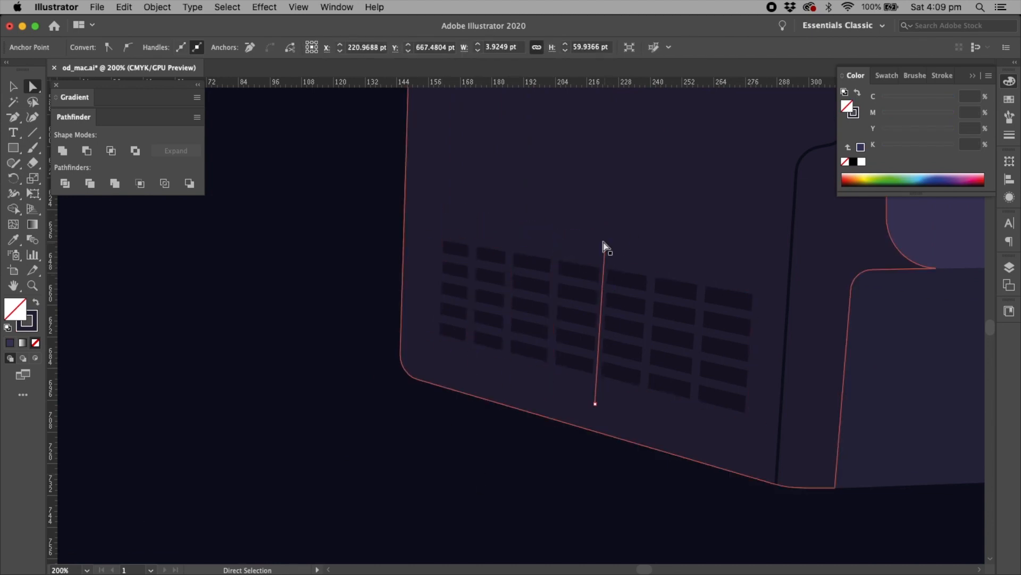
click(652, 486)
key(super+minus)
key(super+minus)
key(super+minus)
drag(979, 202, 734, 418)
key(super+minus)
key(super+minus)
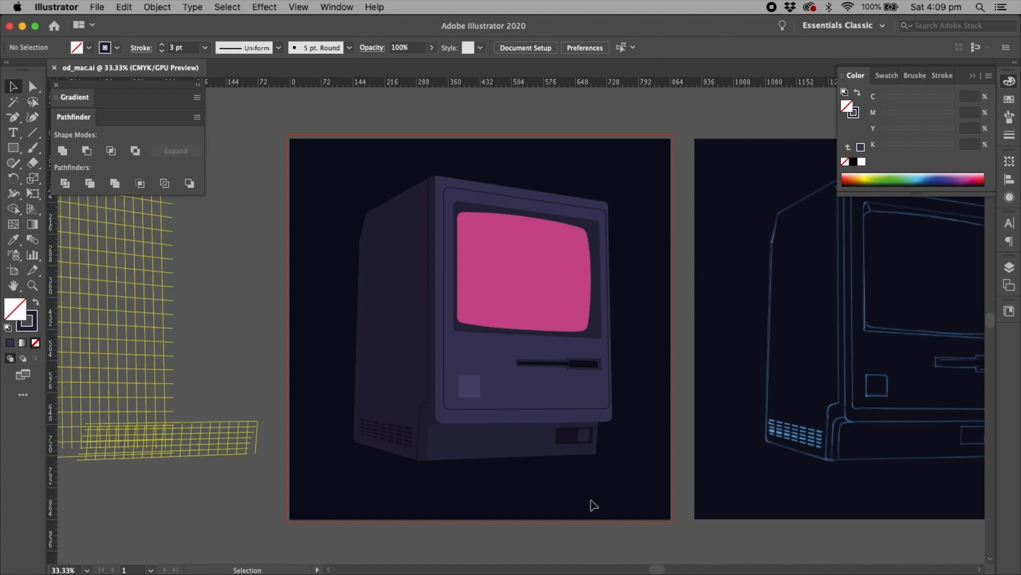
Draw a closed Pen shape along the front panel's left bevel, between the outer edge and the inner panel's seam.
key(super+plus)
key(super+plus)
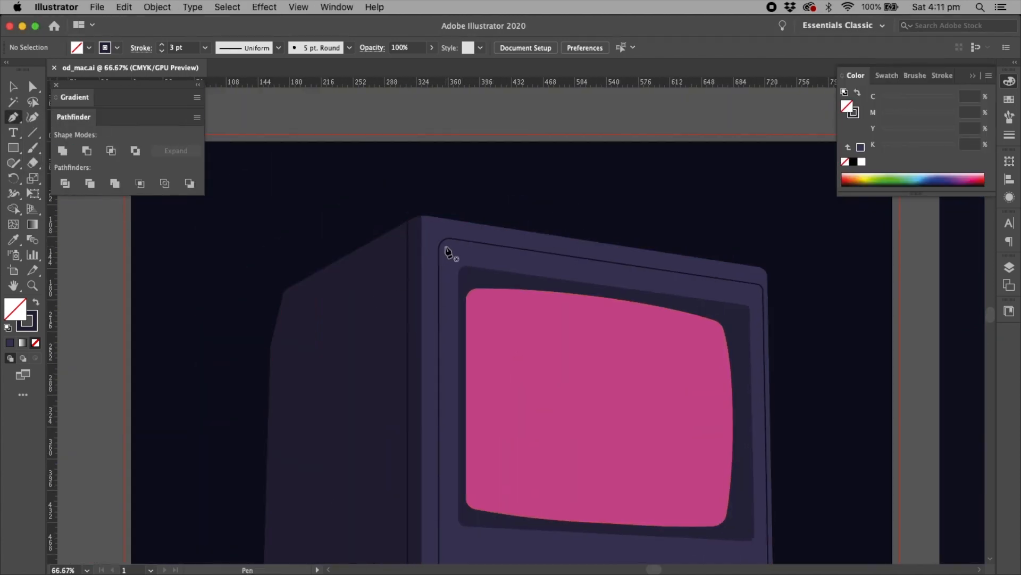
click(397, 206)
scroll(397, 206, down, 6)
click(374, 422)
click(423, 365)
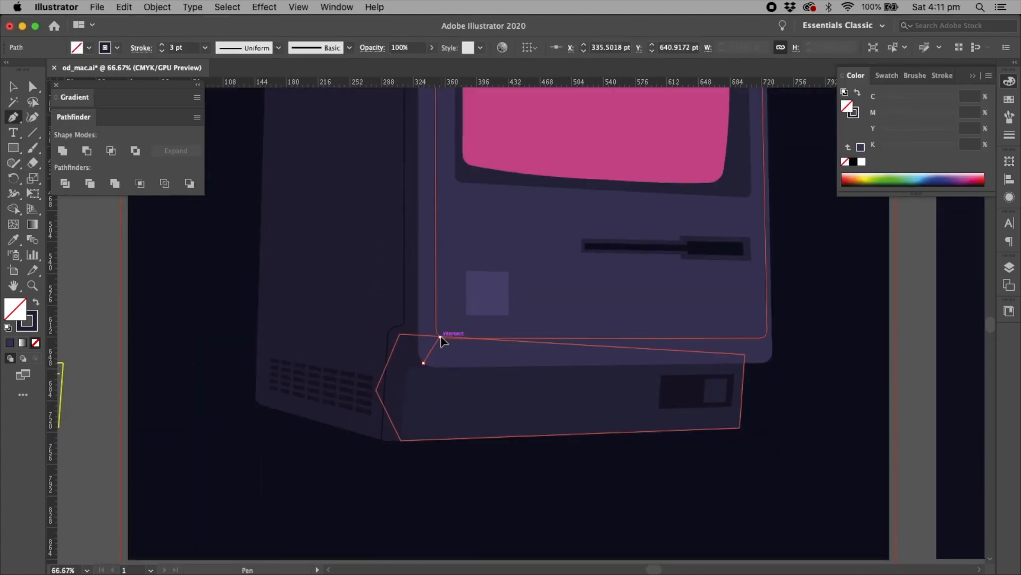
click(445, 342)
scroll(445, 342, up, 5)
click(438, 295)
click(402, 181)
key(v)
Subtract the inner panel from the left bevel shape and intersect the remainder with the computer body's outline.
shift+click(364, 141)
click(87, 151)
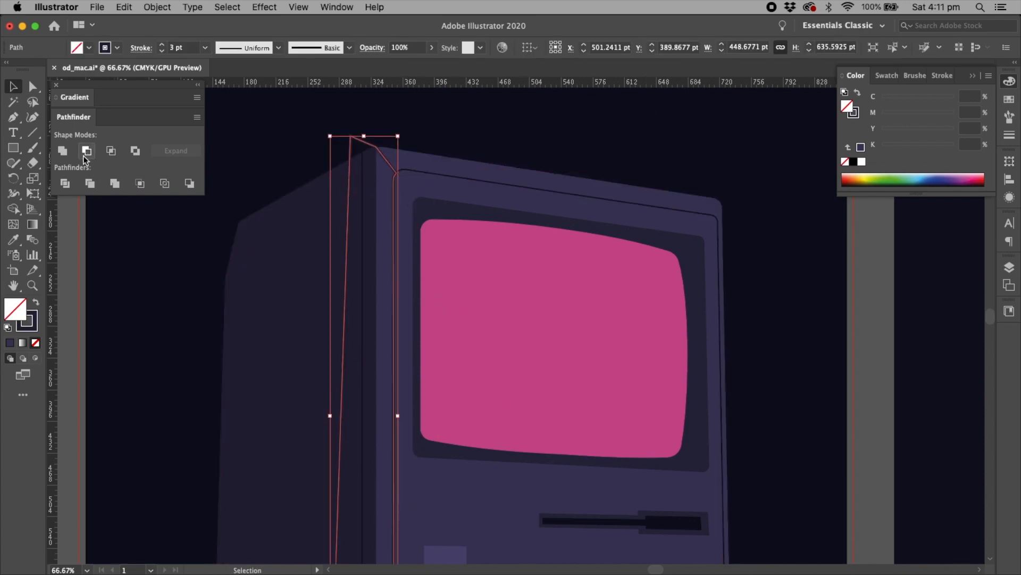
click(433, 164)
shift+click(393, 168)
click(111, 151)
mouse_move(742, 427)
mouse_down()
mouse_move(737, 372)
mouse_move(752, 277)
mouse_up()
click(752, 277)
Recolour the left bevel strip with the front panel's purple, darkened to 49% black.
click(395, 303)
key(i)
click(471, 334)
click(14, 83)
click(753, 221)
drag(753, 222, 741, 342)
drag(775, 444, 736, 216)
Draw a closed Pen shape across the front panel's lower bevel, overlapping the base, and fill it with a green swatch.
key(p)
click(339, 378)
click(333, 409)
click(693, 417)
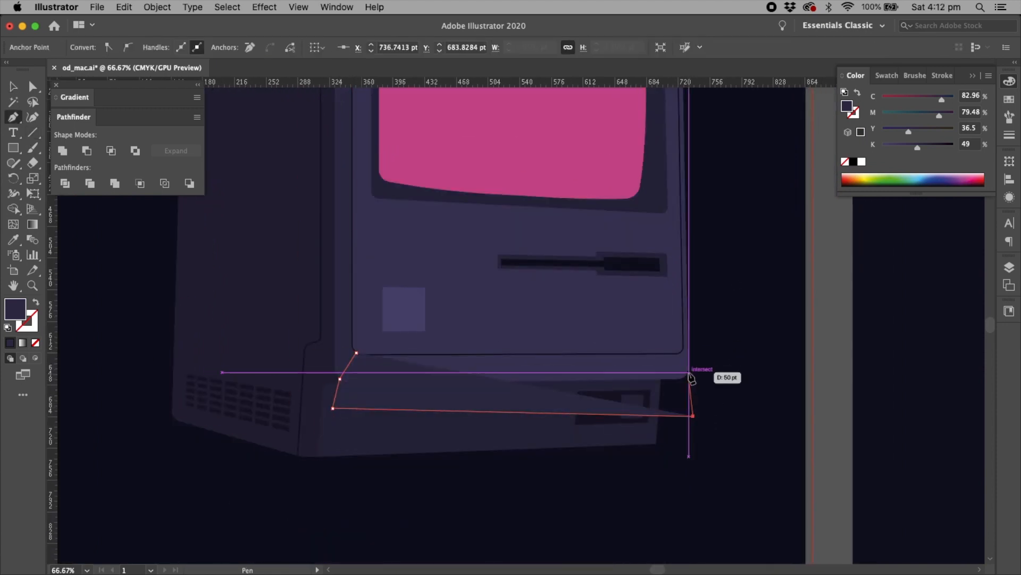
click(688, 372)
click(887, 75)
click(863, 124)
click(745, 202)
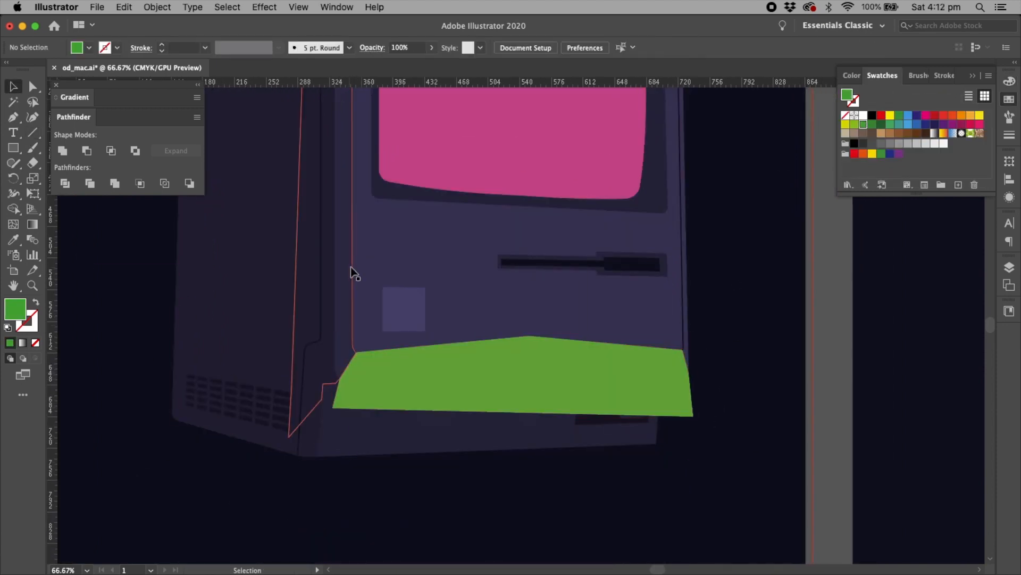
Subtract the inner panel from the green shape so it follows the panel's lower edge.
click(352, 271)
shift+click(622, 404)
click(87, 150)
click(128, 240)
Copy the computer body, intersect the green shape with it, and paste the body copy back behind the other details.
click(552, 314)
key(super+c)
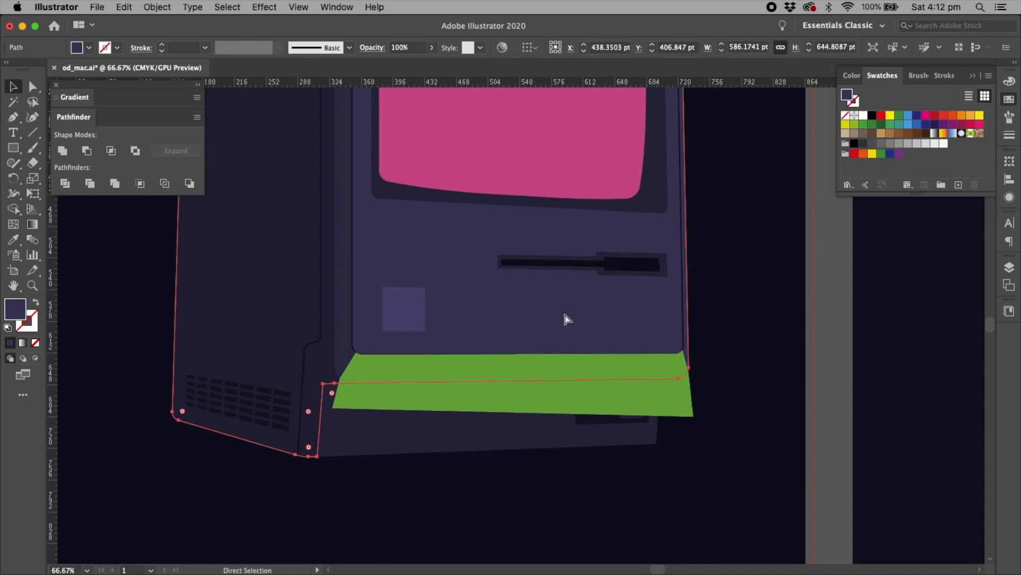
shift+click(537, 394)
click(111, 150)
key(super+f)
key(super+bracketleft)
Recolour the green lower bevel strip with the left bevel's dark purple.
click(506, 370)
key(i)
click(344, 333)
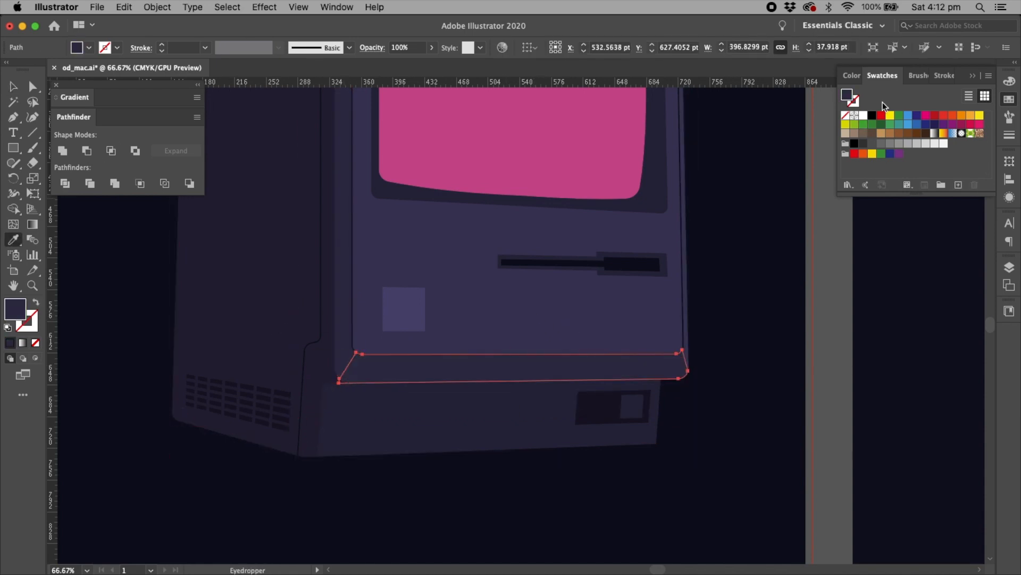
click(852, 75)
click(13, 86)
click(122, 250)
Darken the front face of the base to 72% black.
click(470, 429)
drag(927, 148, 935, 148)
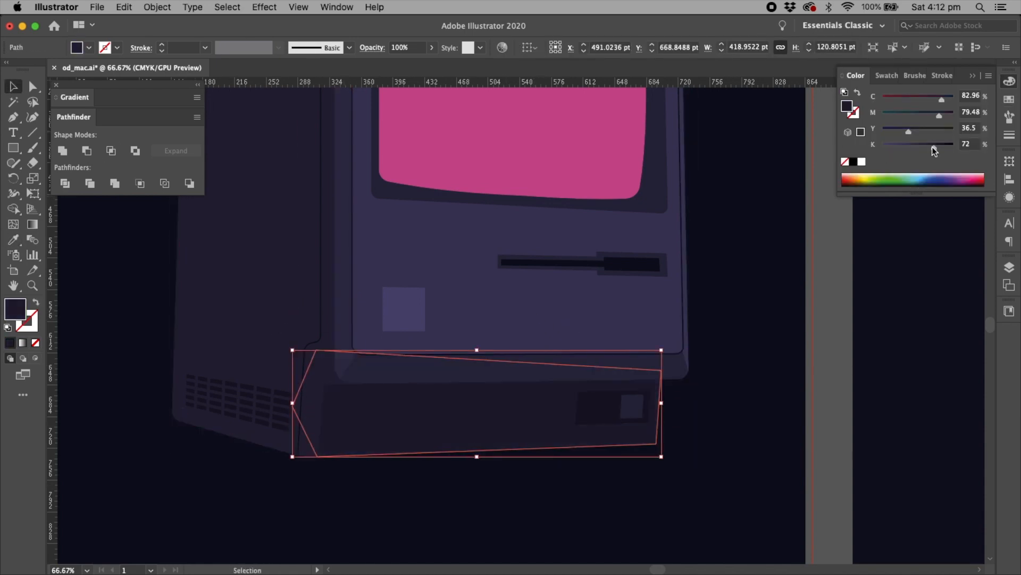
click(579, 481)
key(super+minus)
key(super+minus)
Draw a closed Pen shape over the front panel's top bevel, from the upper-left outer corner to beyond the right edge.
key(super+equal)
key(super+equal)
drag(691, 166, 696, 405)
key(super+equal)
key(super+equal)
drag(479, 160, 714, 493)
key(p)
click(345, 212)
click(390, 271)
click(540, 348)
drag(852, 383, 338, 344)
click(569, 361)
drag(849, 399, 891, 406)
click(417, 283)
click(402, 304)
key(v)
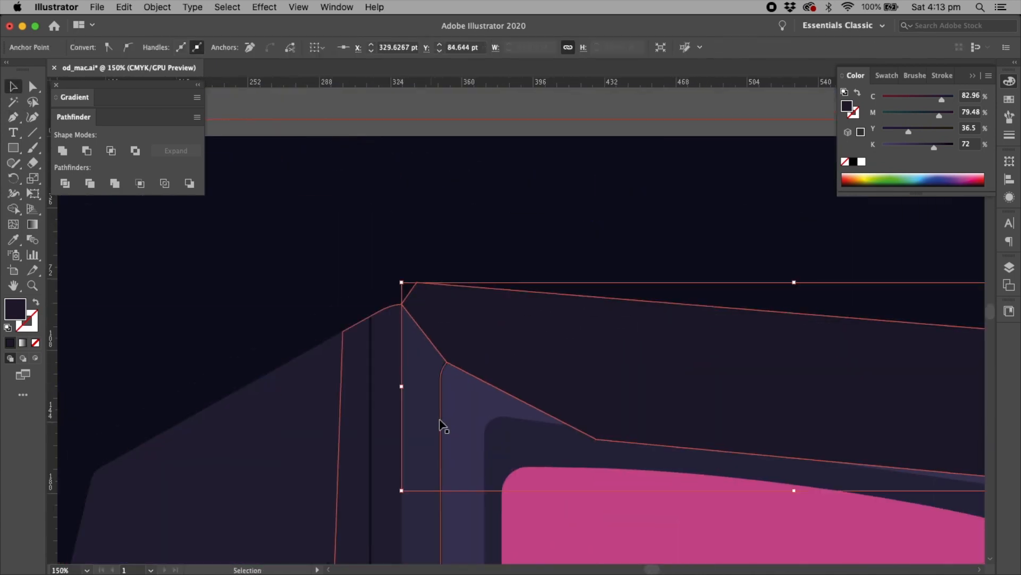
Trim the top bevel shape to the inner panel's upper edge and intersect it with the computer body's outline.
click(441, 426)
shift+click(479, 330)
click(189, 183)
click(612, 404)
shift+click(634, 356)
click(110, 150)
drag(705, 454, 418, 344)
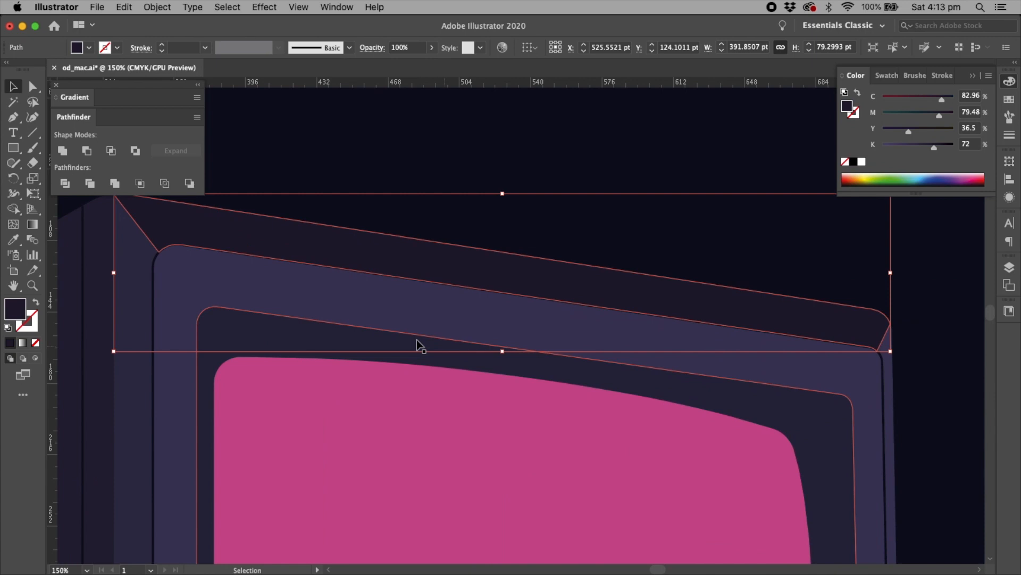
Recolour the front panel's top bevel as a lighter purple by setting its black value to 0%.
key(i)
click(466, 328)
drag(905, 148, 883, 148)
click(15, 87)
key(super+shift+a)
key(super+minus)
key(super+minus)
key(super+minus)
key(super+minus)
key(super+minus)
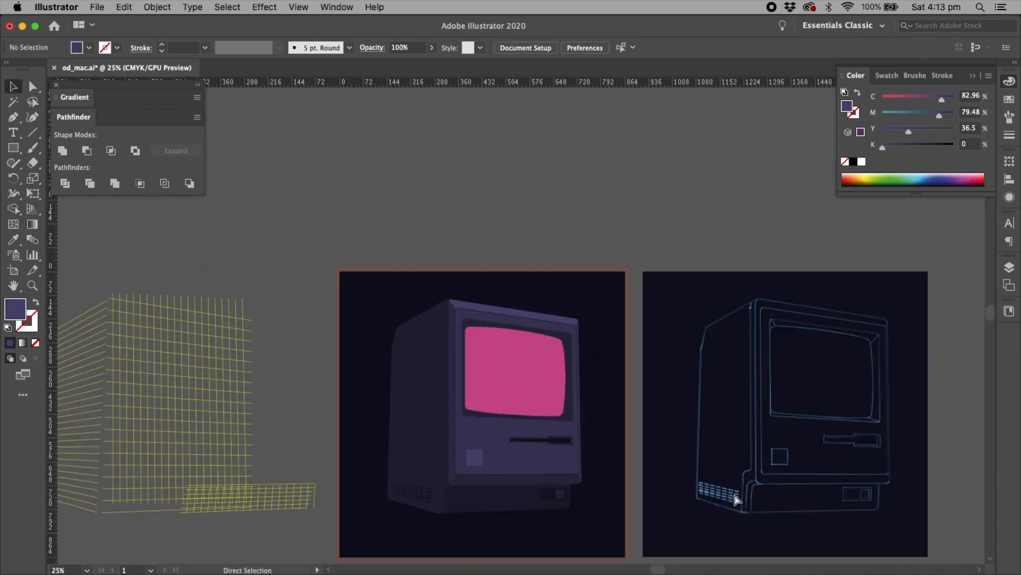
Draw a closed Pen shape over the front panel's right bevel, from the top bevel's corner down past the panel's lower corner.
key(super+equal)
key(super+equal)
drag(700, 410, 597, 186)
drag(596, 321, 597, 413)
key(super+equal)
key(super+equal)
key(super+equal)
drag(570, 183, 564, 413)
key(p)
click(544, 154)
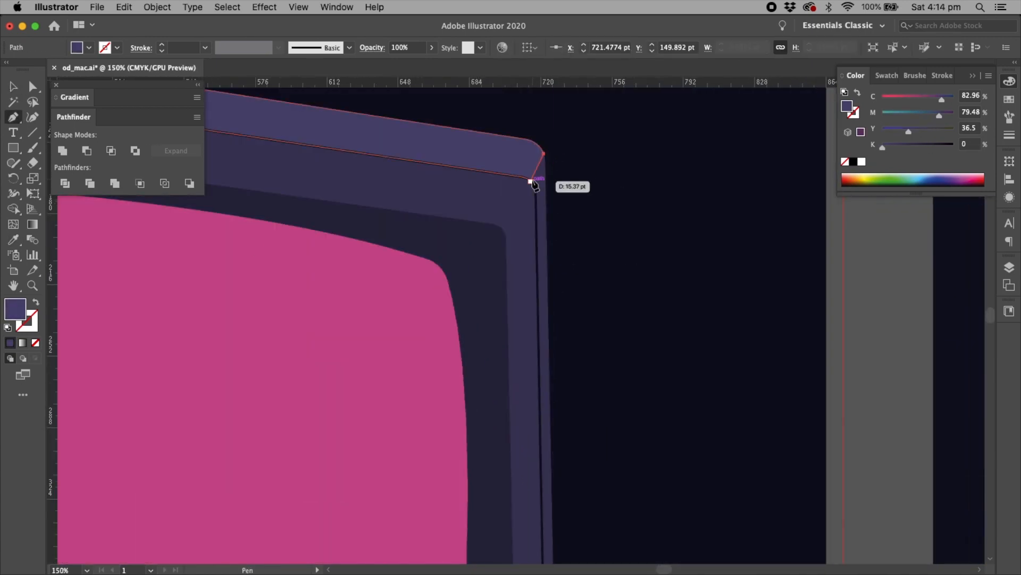
click(531, 182)
click(492, 378)
scroll(492, 378, down, 5)
click(485, 439)
scroll(493, 474, down, 6)
click(497, 290)
click(461, 132)
Trim the right bevel shape to the strip between the inner panel's edge and the computer body's outline, and save the file.
key(v)
click(599, 294)
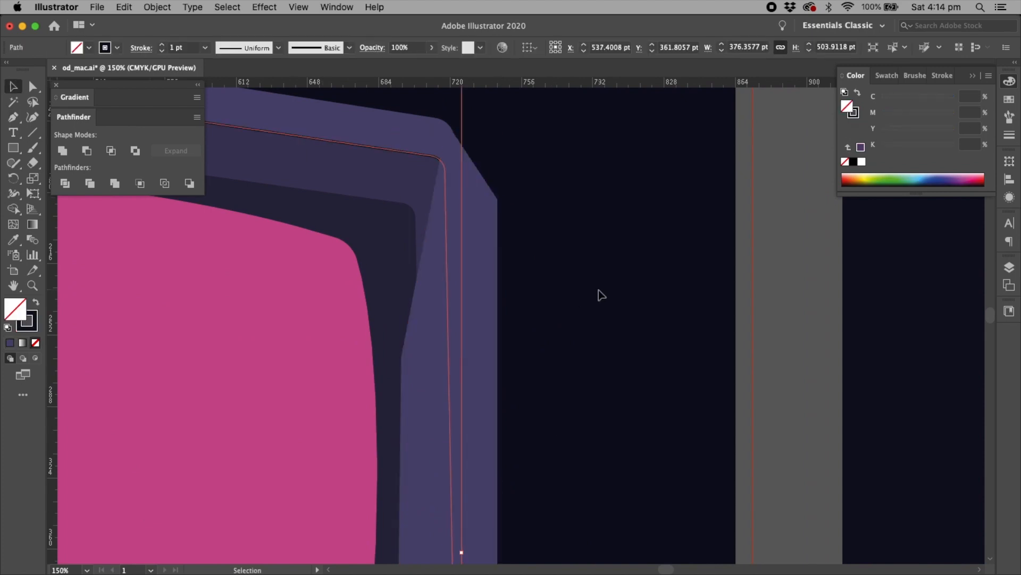
key(super+shift+z)
key(super+shift+z)
key(super+shift+z)
key(super+shift+z)
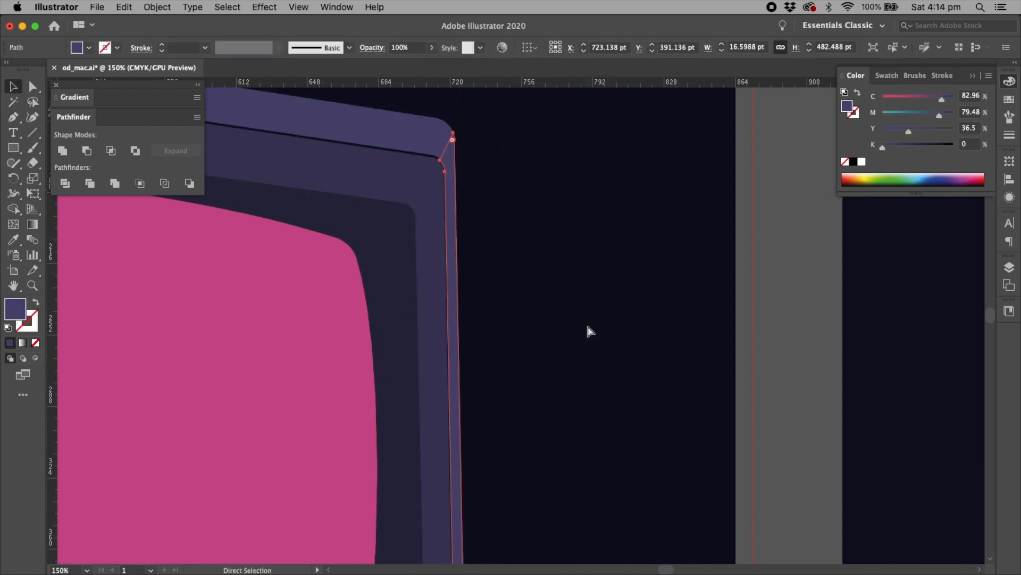
click(784, 189)
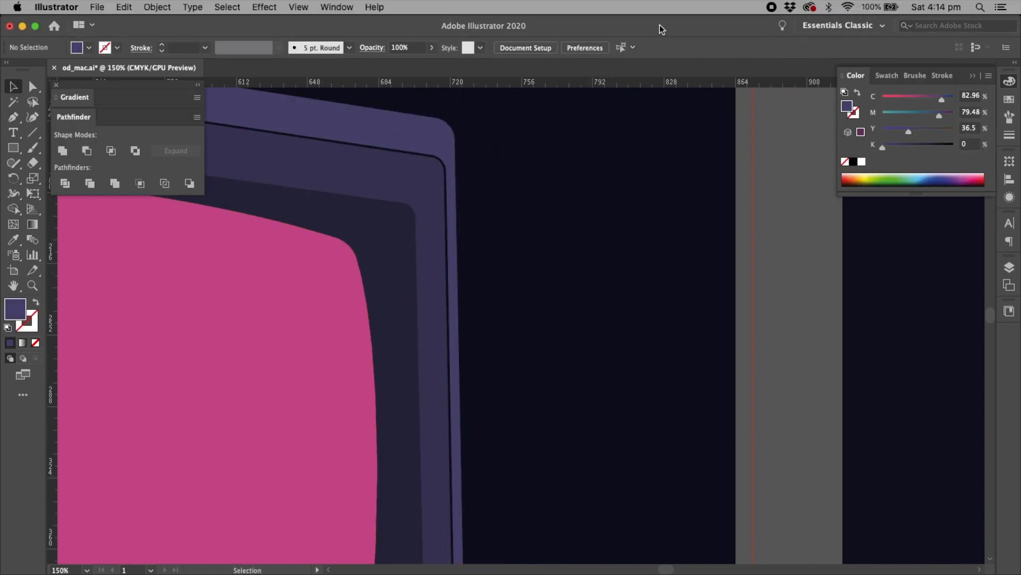
key(alt+super+0)
key(super+equal)
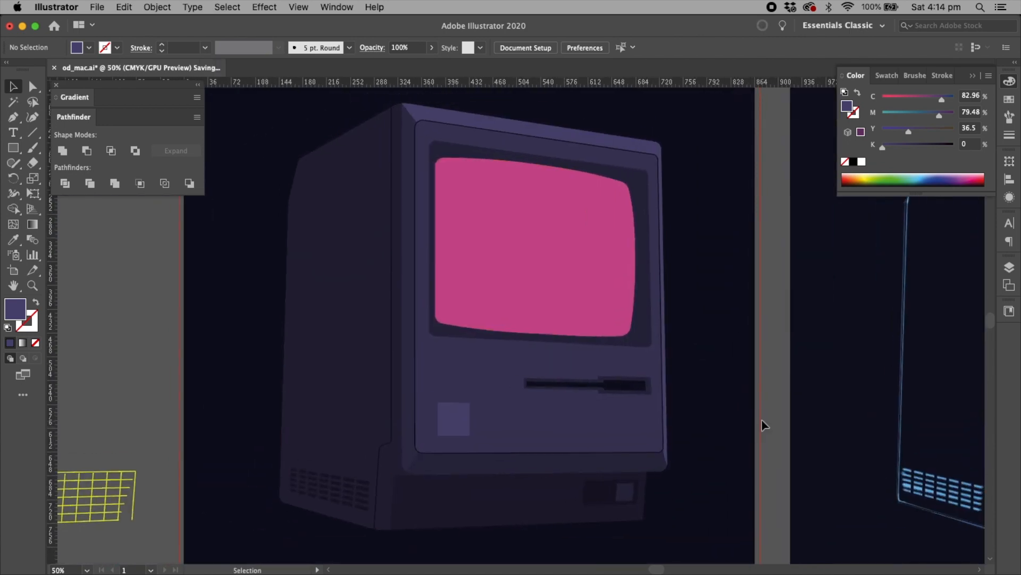
key(super+s)
Repeat the last Pathfinder operation on the square badge and its offset backing shape, colour the result with the left bevel's purple, and save.
key(v)
scroll(410, 428, down, 5)
scroll(410, 428, right, 3)
click(375, 319)
key(super+equal)
key(super+equal)
key(super+equal)
key(super+equal)
key(super+equal)
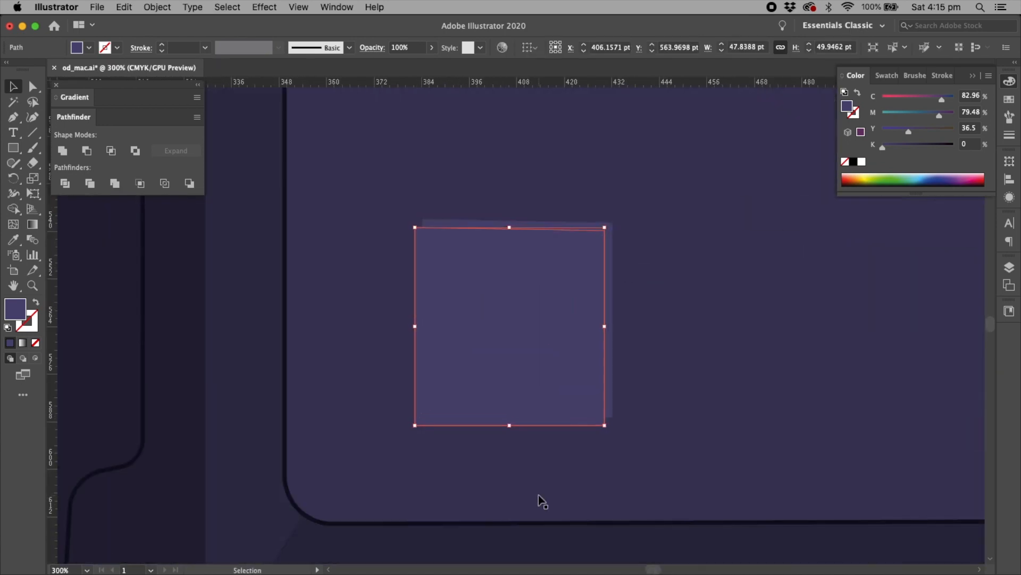
shift+click(607, 325)
key(super+4)
key(i)
click(255, 479)
key(super+minus)
key(super+minus)
key(super+minus)
key(super+minus)
key(super+shift+a)
drag(851, 309, 833, 284)
key(super+s)
Draw a closed Pen shape over the screen recess's top bevel, angled from the recess corners to the pink screen's corners.
key(super+minus)
key(super+minus)
drag(704, 318, 530, 414)
key(super+equal)
drag(477, 298, 668, 420)
key(super+equal)
key(super+equal)
key(super+equal)
key(p)
click(836, 305)
click(774, 343)
click(339, 363)
click(204, 274)
click(180, 205)
click(239, 181)
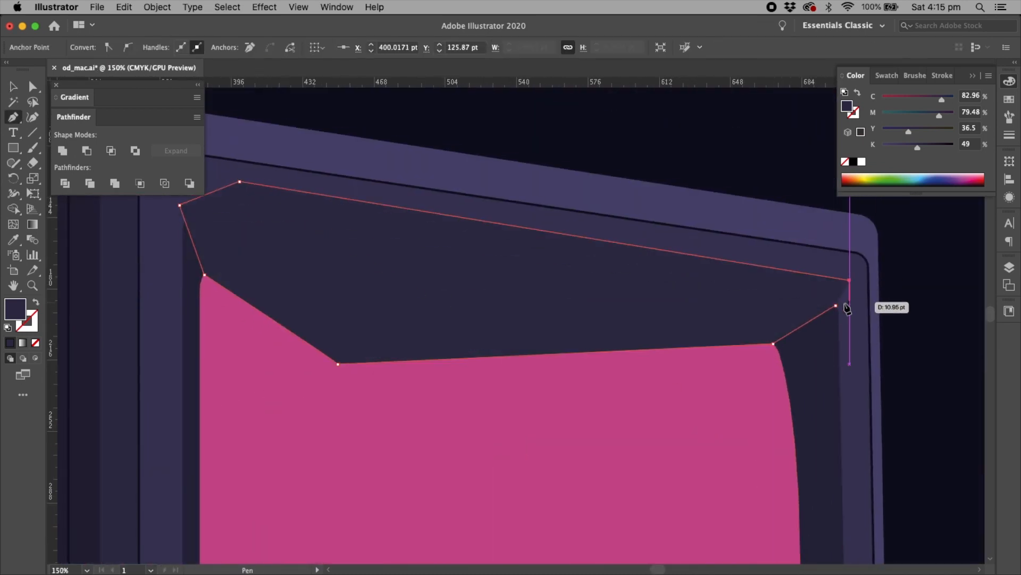
click(848, 280)
click(836, 305)
Intersect the top bevel shape with a copy of the screen recess and send it behind the pink screen.
key(super+c)
key(super+f)
shift+click(735, 319)
click(111, 151)
key(super+bracketleft)
key(super+bracketleft)
Darken the screen recess's top bevel to 74% black.
key(i)
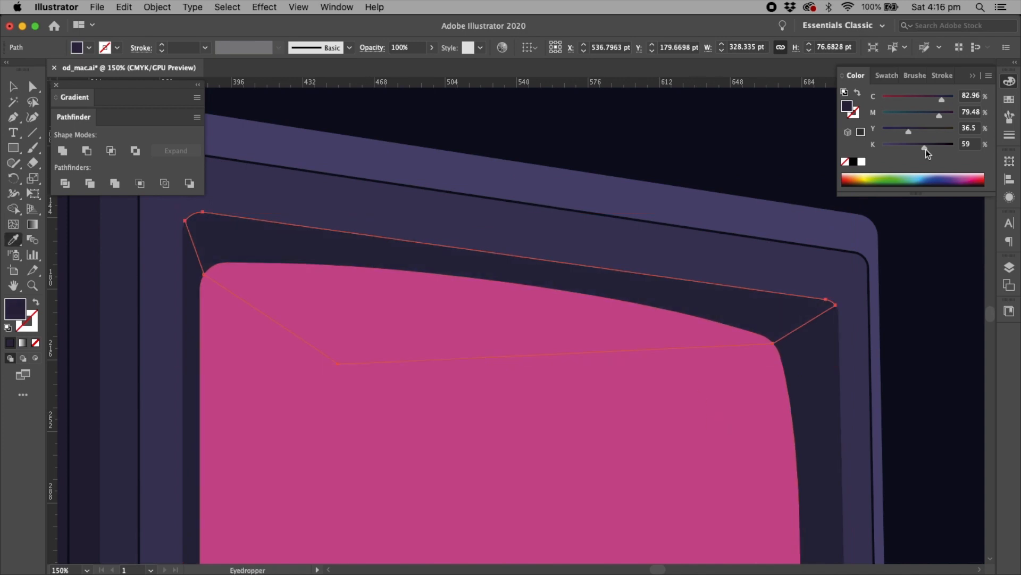
click(33, 87)
key(super+shift+a)
Draw a closed Pen shape over the screen recess's lower bevel, reaching from the pink screen's lower corners past the recess edge.
key(super+minus)
key(super+minus)
key(super+minus)
key(super+equal)
drag(718, 419, 674, 227)
key(super+equal)
key(super+equal)
key(p)
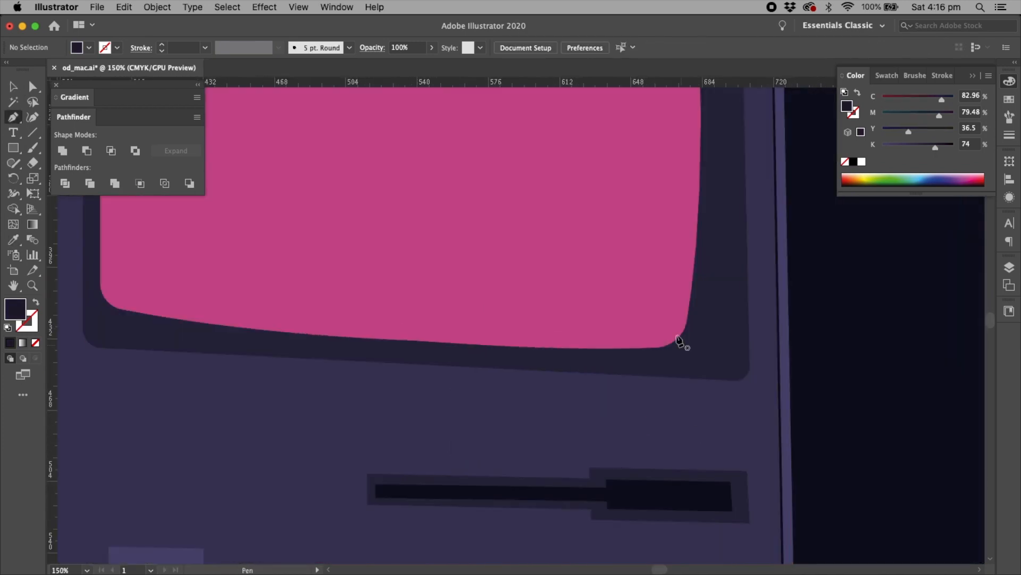
click(764, 386)
click(745, 417)
click(383, 409)
click(85, 356)
click(80, 344)
click(116, 286)
click(672, 336)
Intersect the lower bevel shape with the screen recess and lighten it to 46% black.
key(v)
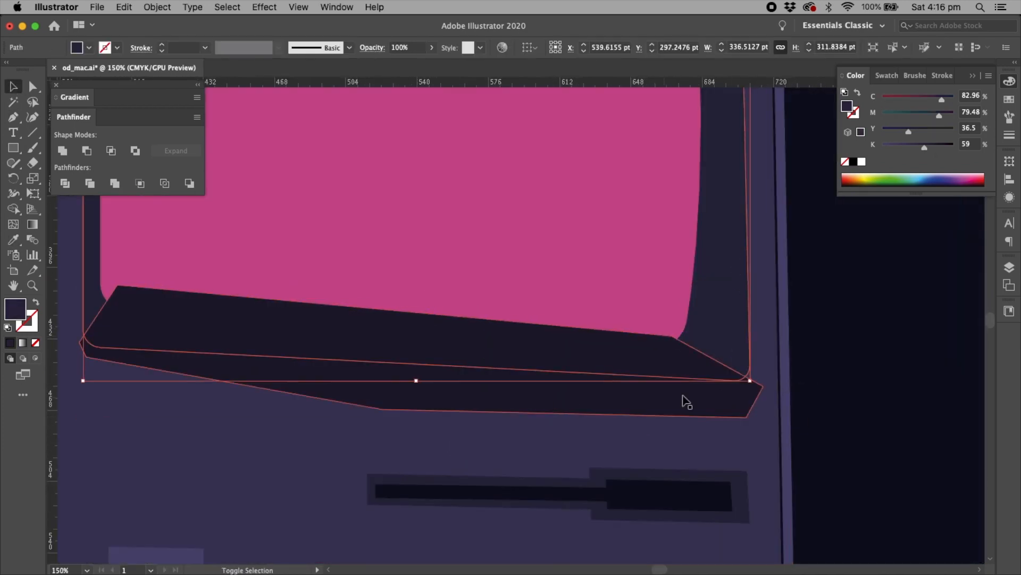
click(445, 358)
key(i)
click(798, 411)
key(super+minus)
key(super+minus)
key(super+minus)
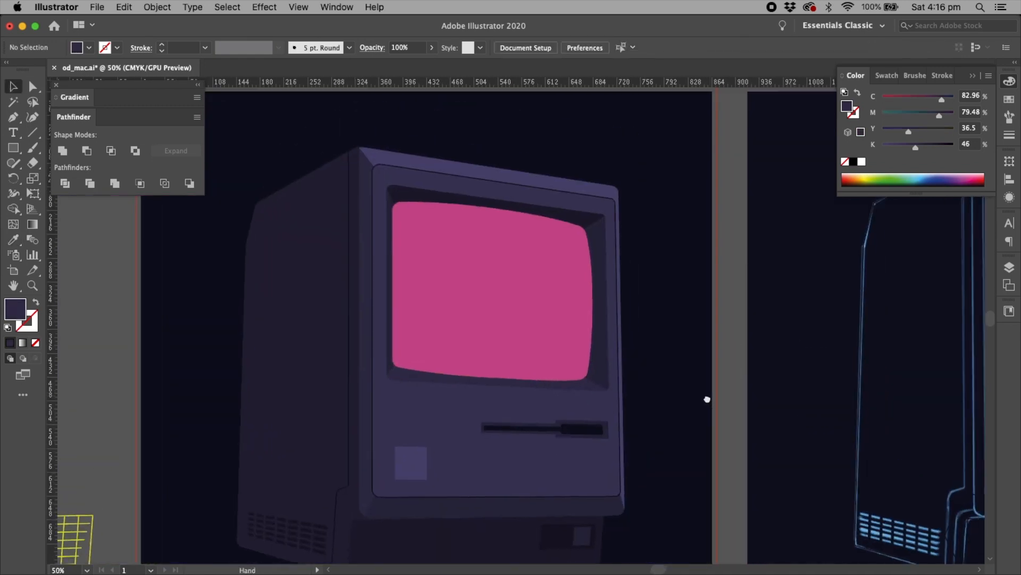
Recolour the disk slot's surround with the purple of the screen recess's lower bevel.
key(super+equal)
key(super+equal)
key(super+equal)
drag(561, 469, 702, 320)
click(666, 315)
key(i)
click(585, 194)
key(v)
Draw a closed Pen shape over the disk slot's lower bevel and intersect it with a copy of the slot's surround.
click(672, 354)
click(654, 342)
click(572, 326)
click(304, 322)
key(v)
click(662, 322)
key(super+c)
key(super+f)
shift+click(612, 373)
click(111, 151)
click(679, 369)
click(660, 348)
Recolour the disk slot's lower bevel with the square badge's light purple.
key(i)
click(108, 419)
key(v)
key(super+shift+a)
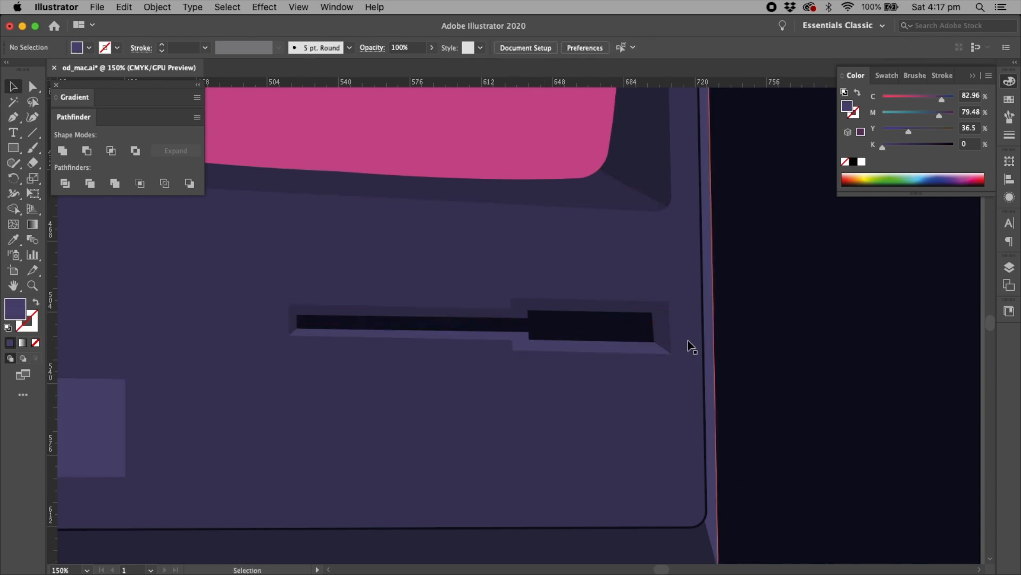
key(super+minus)
key(super+minus)
key(super+minus)
key(super+minus)
drag(619, 424, 541, 485)
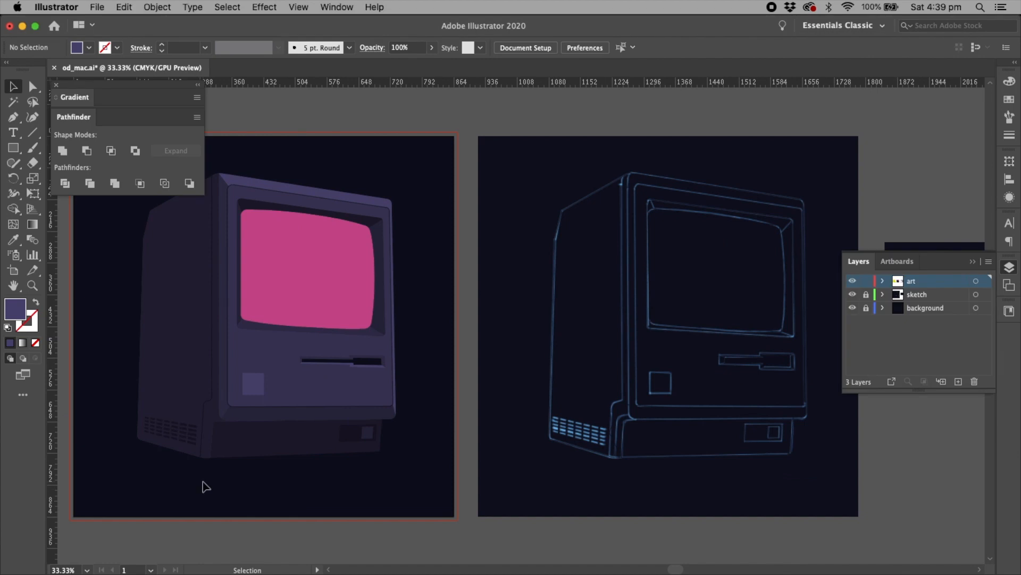
Create a square for the floppy disk's body beside its sketch and fill it with the SN - Pink library colour.
scroll(611, 429, right, 10)
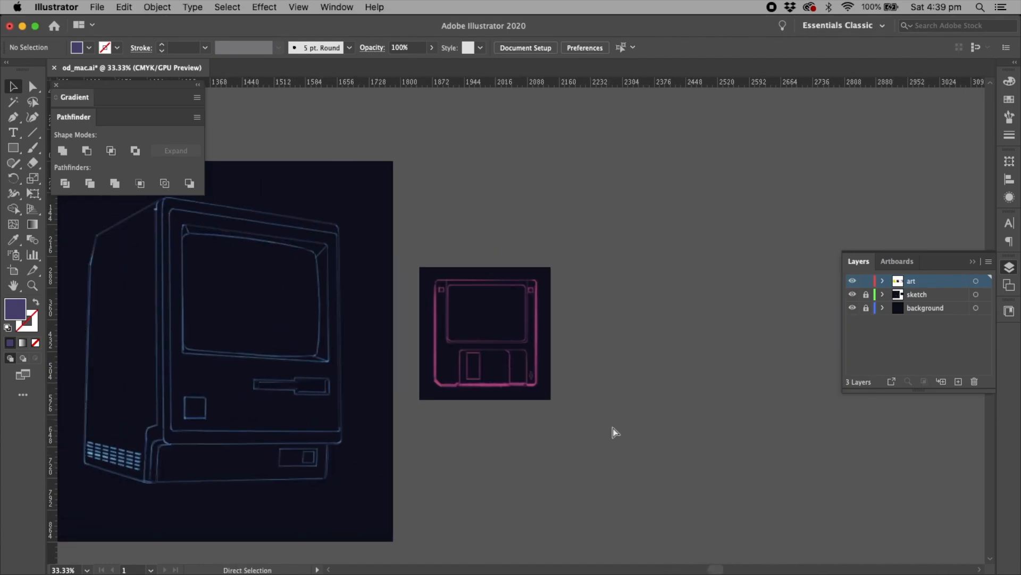
key(super+1)
drag(460, 468, 576, 514)
key(v)
mouse_move(305, 433)
mouse_down()
mouse_move(736, 433)
mouse_move(405, 430)
mouse_up()
click(1009, 311)
click(955, 245)
Draw the floppy's label rectangle, about 182 by 143 pt, place it at the pink body's upper edge and fill it with the library's light cyan.
drag(437, 382, 602, 408)
key(m)
drag(385, 406, 385, 408)
key(v)
drag(212, 314, 641, 328)
key(super+z)
drag(248, 276, 676, 276)
scroll(668, 201, right, 5)
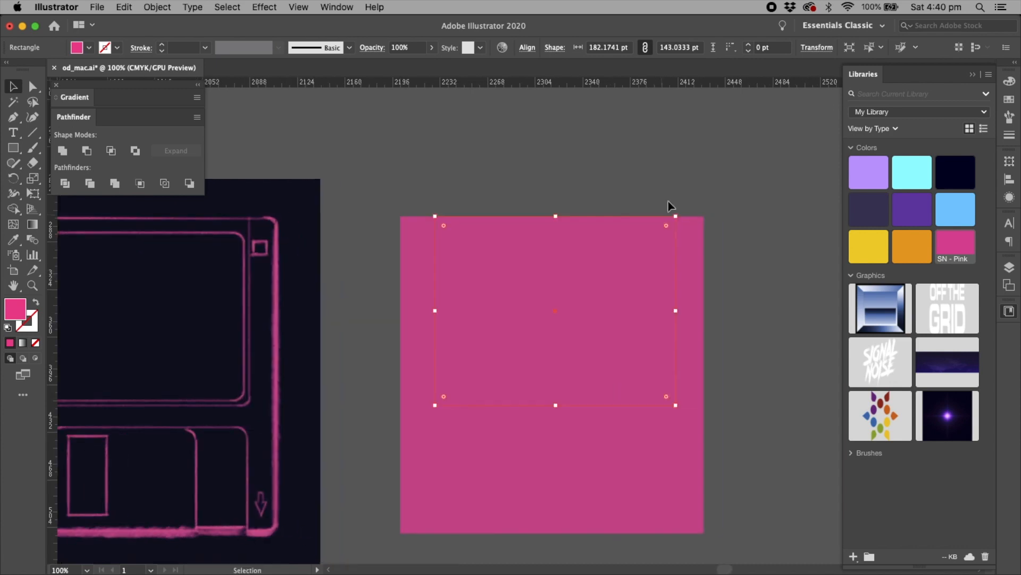
click(912, 171)
click(755, 266)
Draw a rectangle over the sketch's full shutter area and place it at the lower part of the pink floppy body.
mouse_move(359, 482)
mouse_down()
mouse_move(546, 438)
mouse_move(498, 435)
mouse_up()
key(m)
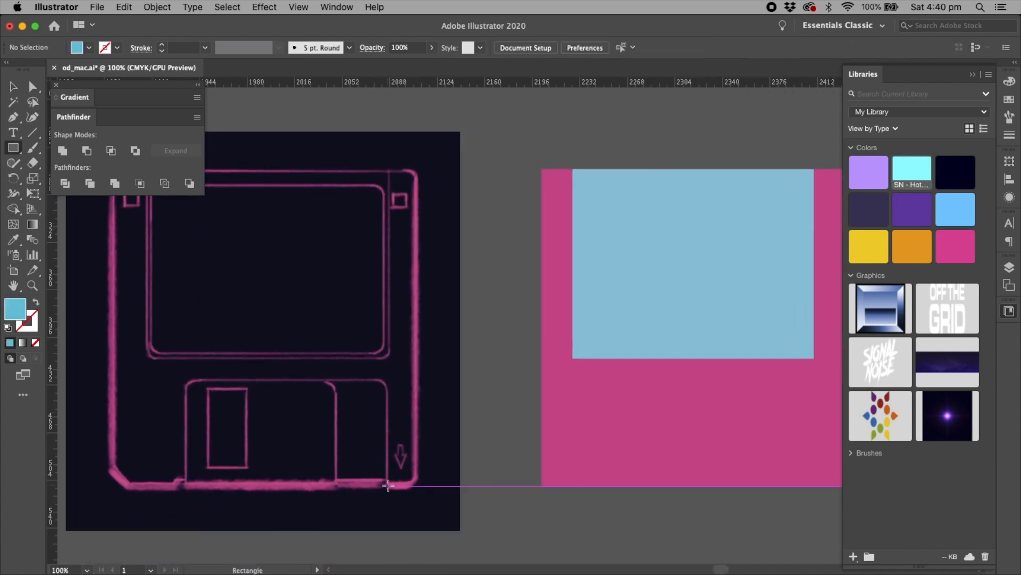
drag(186, 380, 186, 381)
key(v)
drag(501, 463, 376, 422)
drag(228, 392, 655, 392)
Draw a narrower rectangle for the sliding shutter, fill it light blue and place it over the shutter area's left part.
drag(363, 487, 422, 482)
key(m)
drag(271, 331, 270, 331)
key(v)
drag(251, 392, 678, 392)
Recolour the floppy's label rectangle with the library's orange.
click(712, 277)
click(912, 245)
click(238, 416)
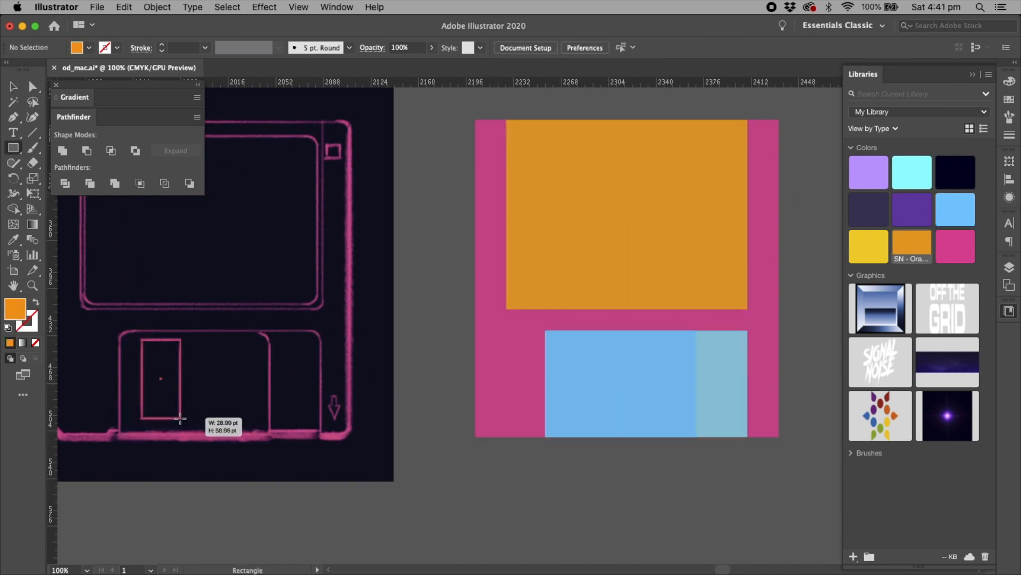
Draw the shutter's window rectangle, about 29 by 59 pt, over the sketch and place it on the light blue shutter.
drag(181, 417, 181, 418)
key(v)
drag(595, 384, 596, 384)
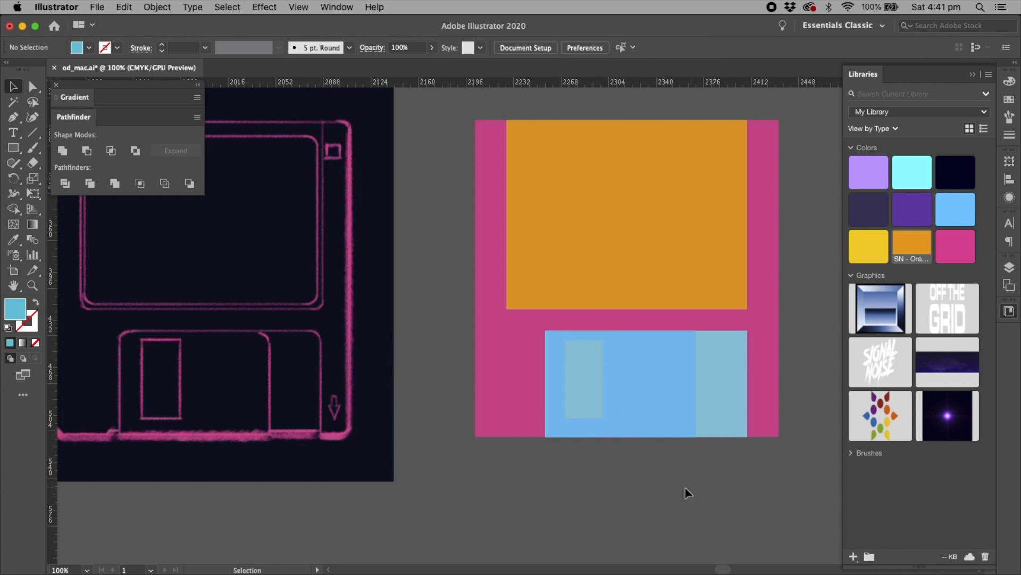
Draw a small square over the sketch's corner hole and place copies near the pink body's two upper corners.
drag(340, 157, 340, 157)
key(v)
mouse_move(335, 153)
mouse_down()
mouse_move(764, 154)
mouse_move(492, 154)
mouse_up()
click(442, 233)
Raise the orange label's lower edge slightly to shorten the label.
mouse_move(416, 468)
mouse_down()
mouse_move(684, 488)
mouse_move(371, 450)
mouse_up()
click(620, 463)
drag(499, 468, 581, 502)
key(a)
drag(643, 324, 644, 319)
click(638, 477)
Round the pink body's two upper corners and its lower-right corner.
drag(639, 476, 447, 513)
click(323, 170)
drag(612, 189, 615, 187)
click(696, 211)
Draw a Pen triangle over the pink body's lower-left corner, subtract it from the body and send the body to the back.
drag(320, 471, 458, 426)
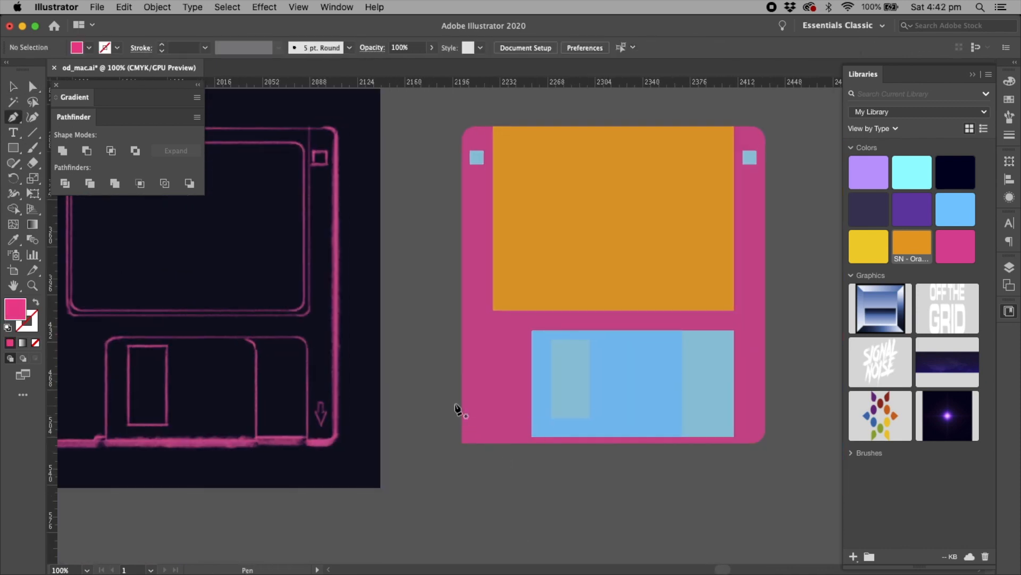
click(454, 402)
click(513, 462)
click(447, 465)
click(13, 86)
shift+click(478, 319)
click(87, 151)
key(shift+super+[)
Recolour the recess behind the light blue shutter with the library's dark purple.
drag(509, 469, 440, 503)
click(583, 399)
click(912, 209)
click(337, 474)
Draw an inner rectangle on the orange label, fill it with the library's yellow and centre it horizontally on the label.
key(m)
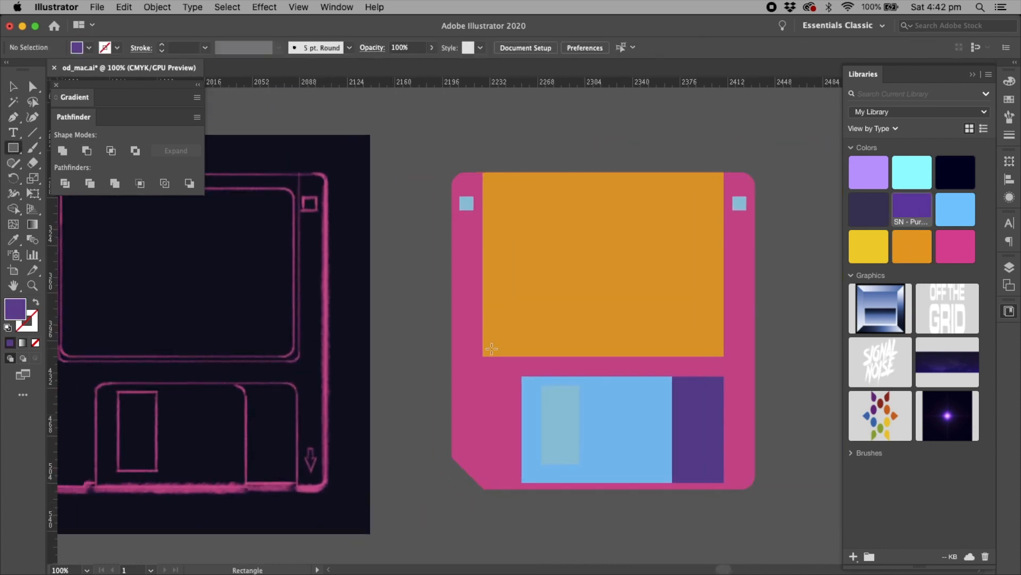
drag(715, 183, 715, 183)
click(868, 245)
key(v)
click(793, 93)
click(692, 212)
shift+click(691, 177)
click(571, 47)
click(764, 113)
drag(534, 523, 582, 462)
click(616, 394)
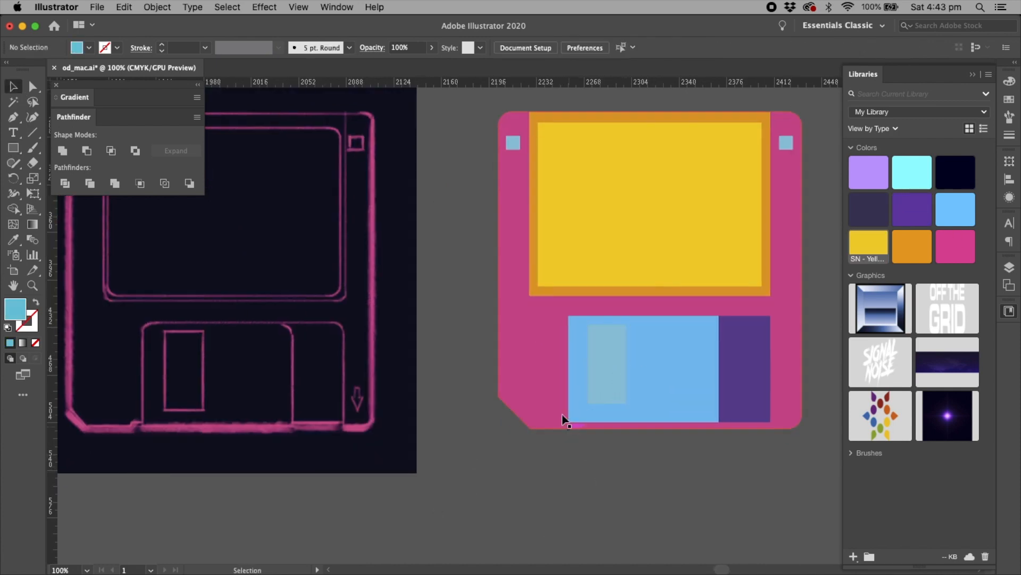
key(super+equal)
key(super+equal)
key(super+equal)
drag(697, 474, 585, 202)
click(542, 419)
click(417, 435)
key(super+z)
key(super+z)
key(super+z)
Draw a closed Pen strip below the shutter area, subtract it from the pink body and send the body to the back.
click(531, 358)
drag(745, 373, 386, 347)
click(777, 333)
click(778, 367)
click(172, 367)
click(172, 333)
key(v)
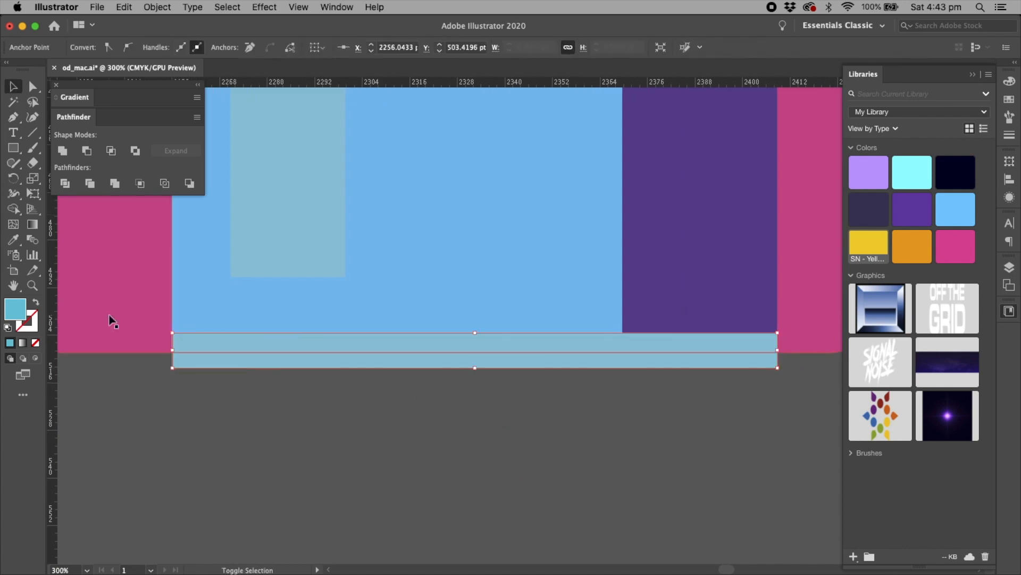
shift+click(109, 319)
click(87, 151)
key(super+shift+bracketleft)
key(super+1)
Nudge the light blue shutter and its window down to the pink body's lower edge.
mouse_move(337, 331)
mouse_down()
mouse_move(622, 457)
mouse_move(327, 398)
mouse_up()
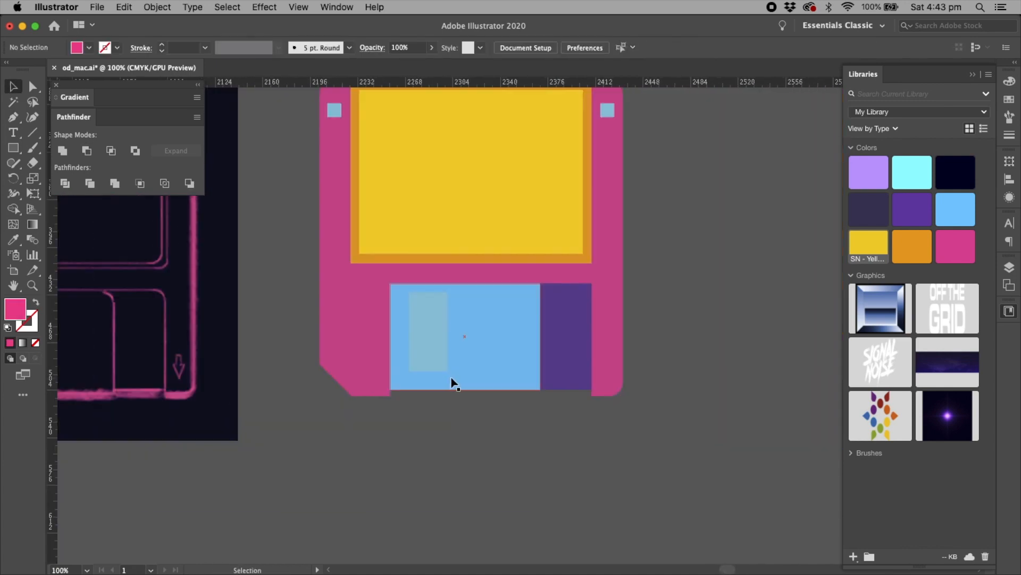
click(451, 381)
shift+click(437, 365)
key(Down)
key(Down)
key(Down)
key(Down)
key(Down)
click(510, 448)
Lower the purple recess's upper edge to line up with the top of the shutter.
key(a)
click(551, 319)
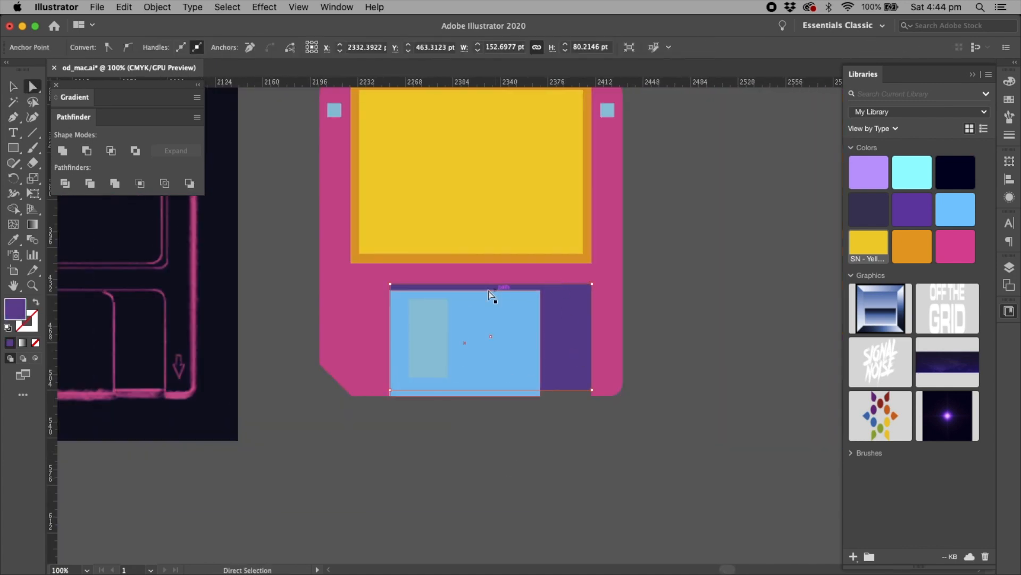
click(598, 479)
Round the yellow label's corners and the orange label's lower corners, the orange ones with a radius of about 14 pt.
key(super+space)
mouse_move(216, 452)
mouse_down()
mouse_move(456, 485)
mouse_move(745, 488)
mouse_move(258, 512)
mouse_up()
click(346, 228)
click(556, 360)
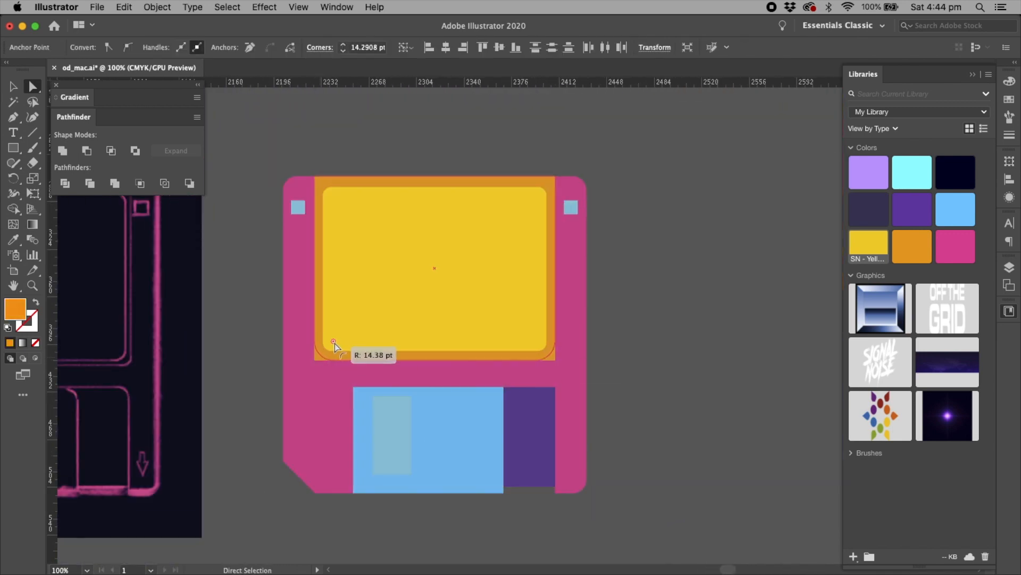
Combine the two corner squares into a compound path, cut them out of the pink body and send the body to the back.
click(14, 86)
click(299, 207)
key(super+8)
key(super+shift+[)
Recolour the purple recess by sampling the body's pink and darkening it to 28% black.
click(541, 426)
key(i)
click(572, 372)
click(1009, 81)
drag(884, 147, 902, 146)
Recolour the shutter's window with the recess's dark pink.
key(v)
click(392, 434)
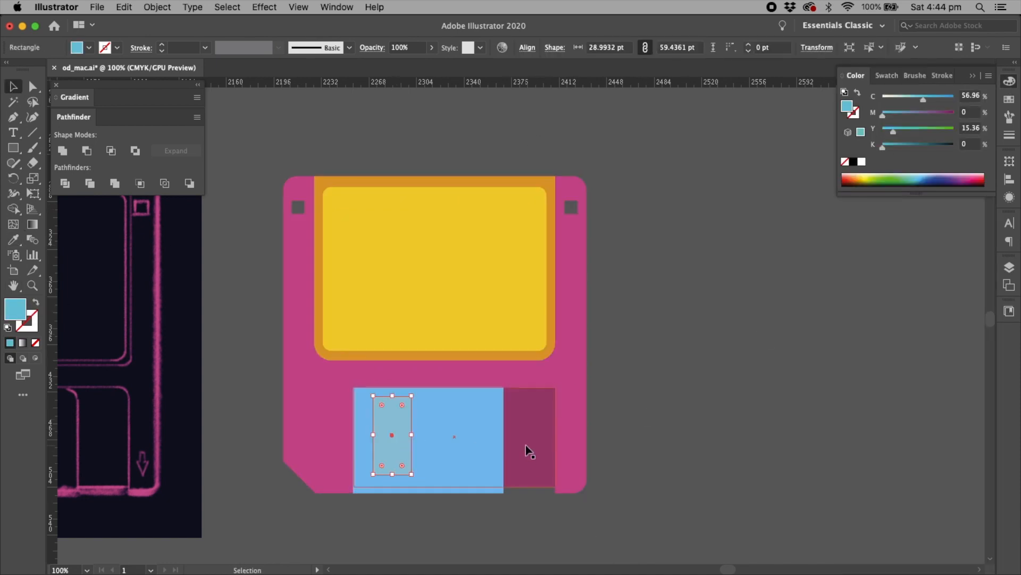
key(i)
click(527, 449)
key(v)
click(229, 492)
Round the light blue shutter's upper-left corner and the dark pink recess's upper-right corner.
drag(218, 496, 330, 422)
key(a)
click(666, 313)
shift+click(465, 314)
mouse_move(319, 462)
mouse_down()
mouse_move(349, 463)
mouse_move(328, 459)
mouse_up()
drag(666, 320, 665, 323)
click(624, 424)
key(v)
click(475, 314)
click(787, 366)
click(512, 359)
key(Down)
key(Up)
click(749, 424)
Copy the complete floppy disk, paste it by the computer illustration, group it and position it over the computer's left side.
drag(285, 470, 346, 498)
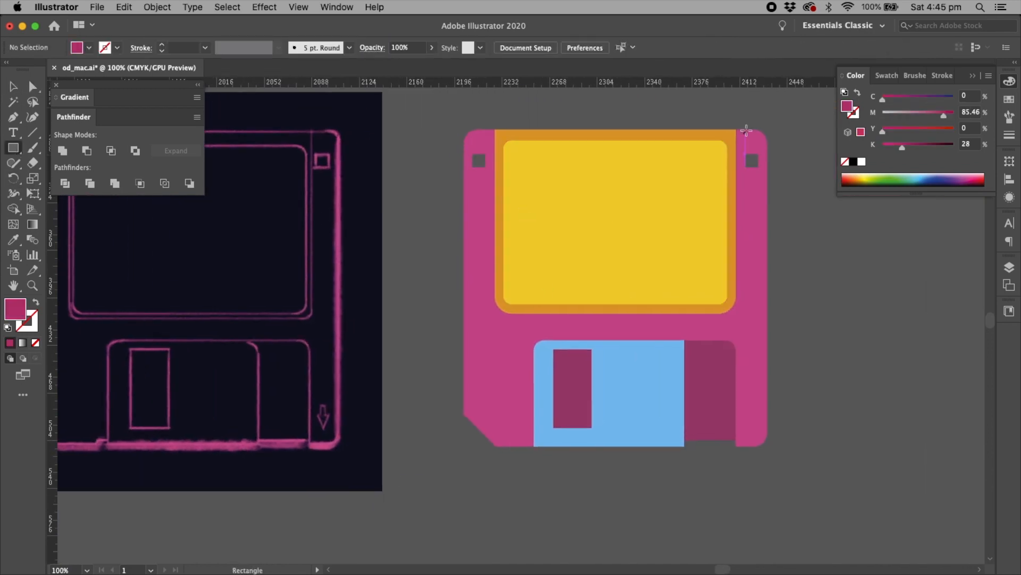
click(13, 86)
drag(436, 111, 580, 474)
key(super+c)
key(super+minus)
key(super+minus)
drag(339, 438, 878, 428)
key(super+v)
key(super+g)
drag(588, 345, 394, 381)
click(753, 356)
mouse_move(754, 356)
mouse_down()
mouse_move(739, 413)
mouse_move(741, 368)
mouse_up()
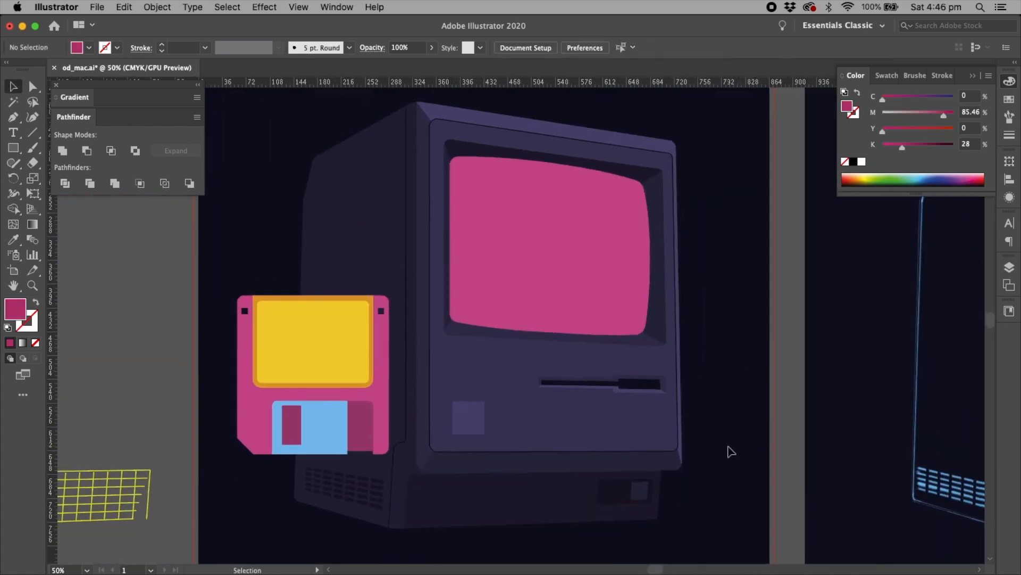
Distort the floppy group into perspective with a taller right edge, narrow it and move it up beside the computer's front.
mouse_move(777, 425)
mouse_down()
mouse_move(127, 406)
mouse_move(627, 415)
mouse_move(606, 456)
mouse_up()
click(37, 194)
drag(523, 276, 523, 266)
key(v)
drag(371, 265, 389, 286)
click(827, 299)
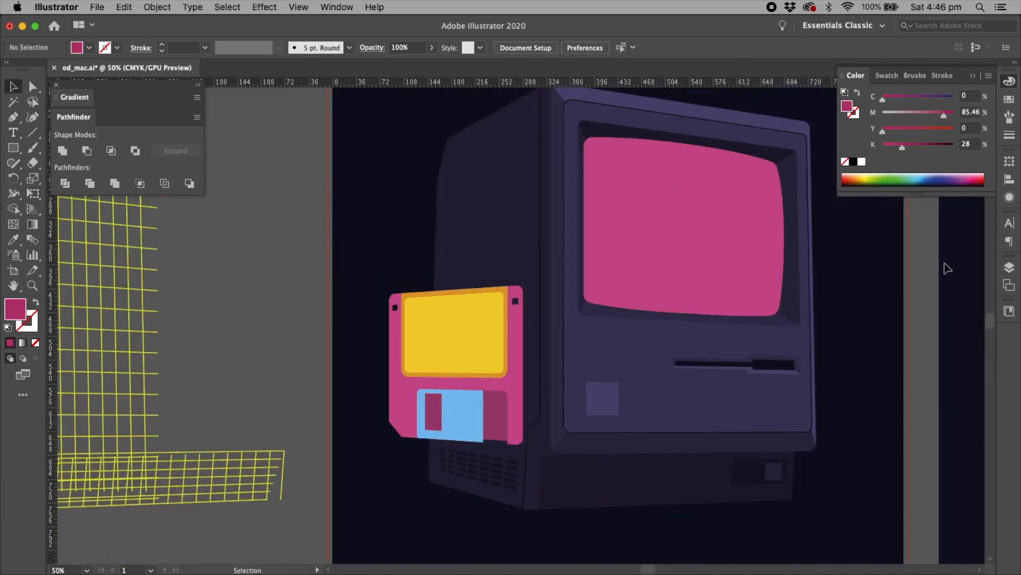
drag(523, 424, 504, 330)
Add the floppy's thickness as a copy of its body behind it, offset to the right and coloured with the window's dark pink.
key(a)
key(shift+super+a)
click(500, 290)
key(i)
click(415, 319)
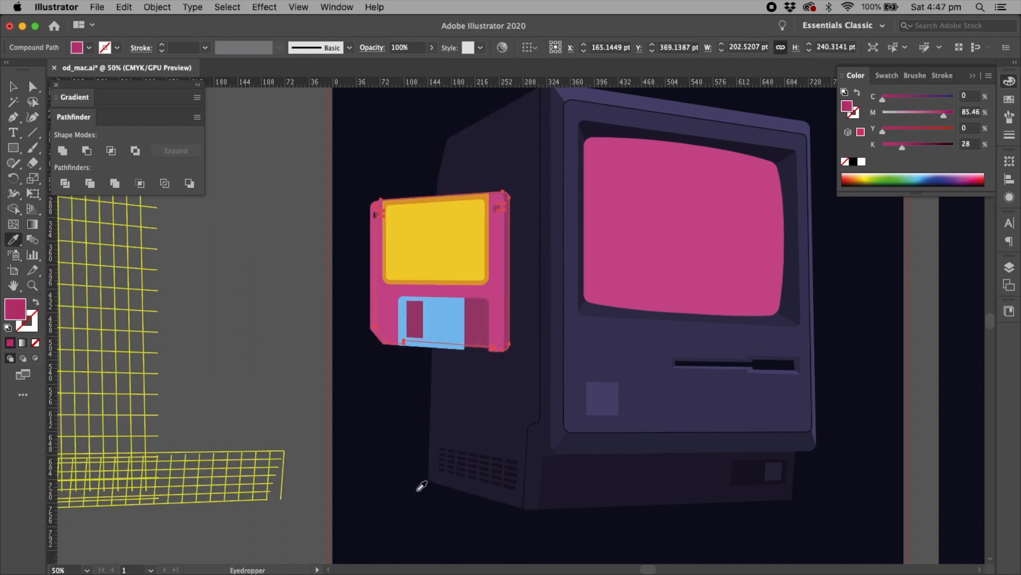
key(a)
key(shift+super+a)
scroll(494, 164, up, 3)
key(v)
scroll(624, 399, down, 3)
scroll(631, 335, up, 1)
scroll(432, 187, up, 3)
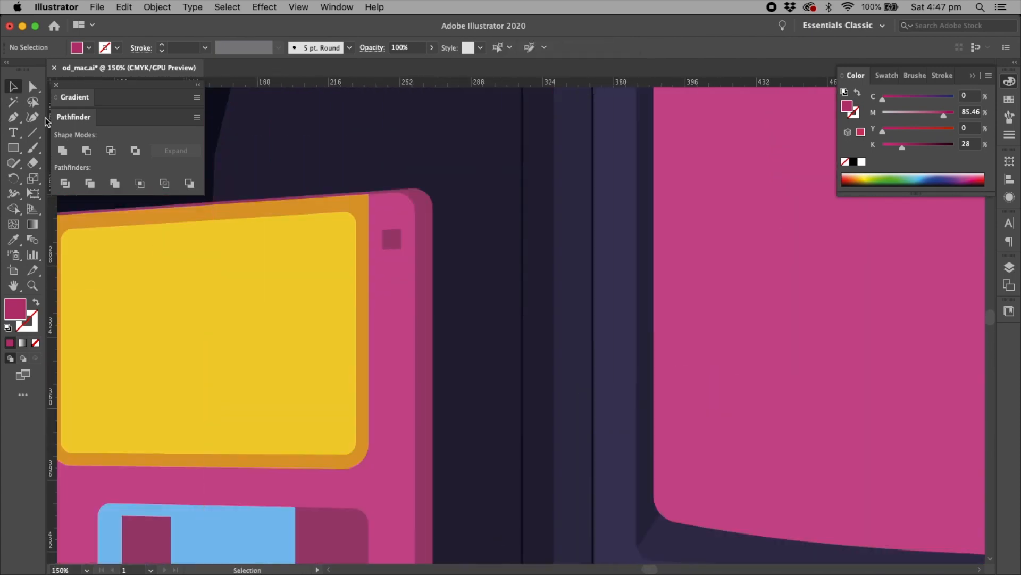
Draw a small four-point dark pink patch with the Pen tool over the gap at the floppy's lower-right corner.
click(404, 282)
double_click(423, 367)
drag(565, 438, 571, 119)
drag(436, 347, 438, 344)
mouse_move(513, 101)
mouse_down()
mouse_move(523, 377)
mouse_move(691, 358)
mouse_move(676, 365)
mouse_up()
click(14, 117)
click(561, 200)
click(582, 201)
click(577, 213)
click(562, 200)
click(14, 86)
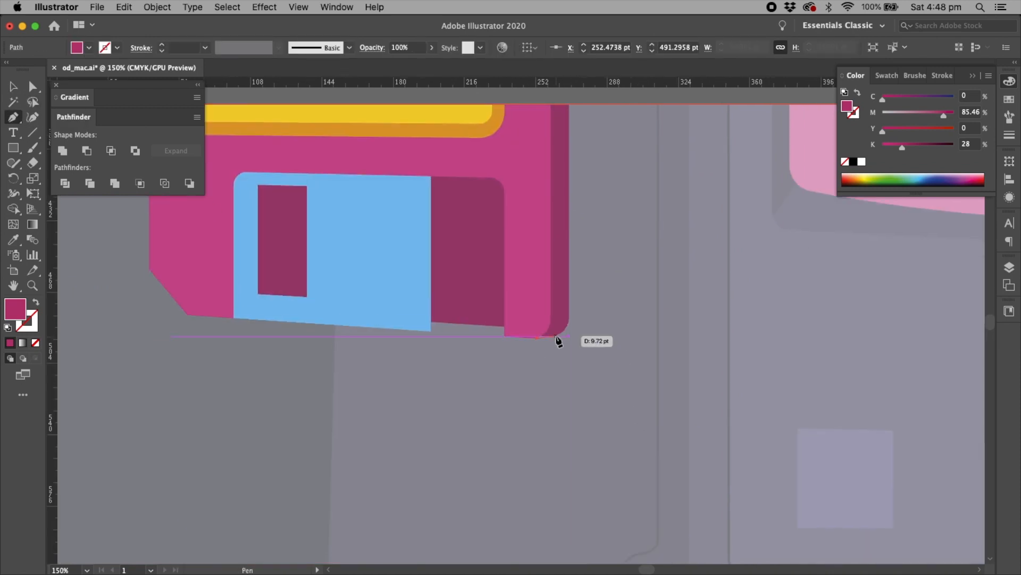
click(557, 335)
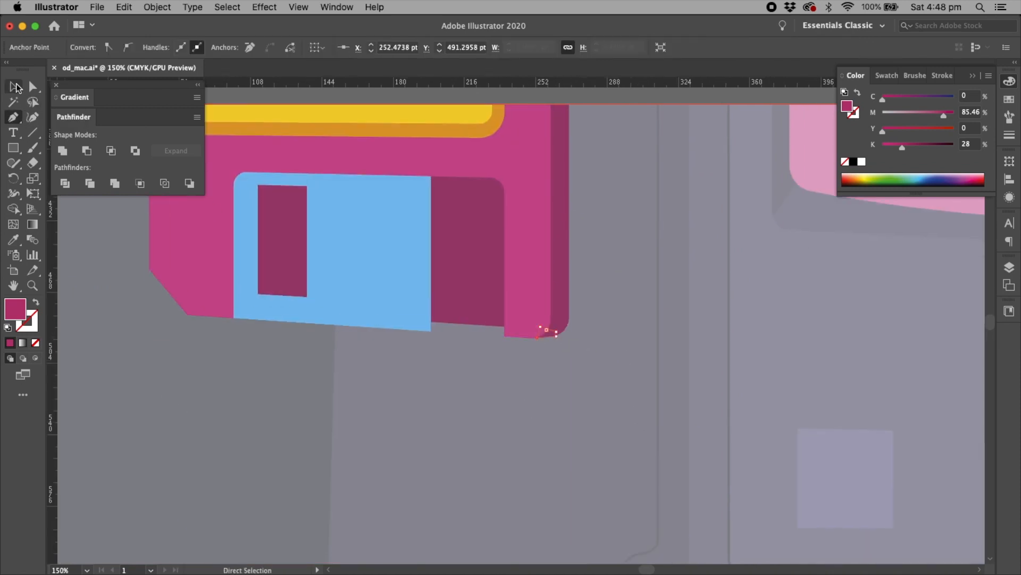
click(16, 87)
Shift the patch's lower-right anchor point inwards so it lines up with the floppy thickness's rounded lower edge.
click(633, 417)
key(super+=)
key(super+=)
key(super+=)
key(super+=)
key(super+=)
key(super+=)
key(a)
drag(826, 439, 801, 439)
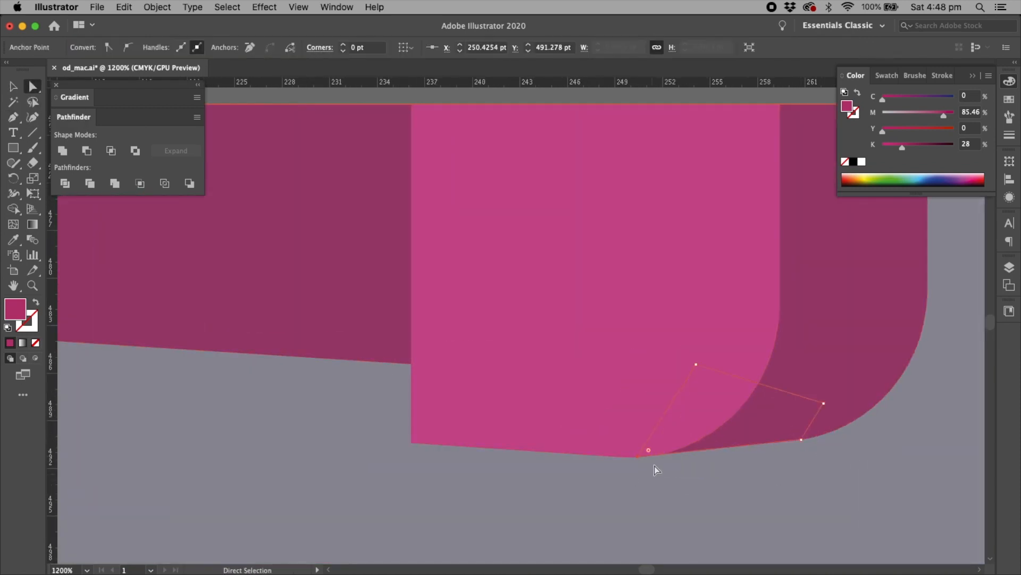
Draw a narrow vertical strip along the shutter's right edge, coloured from the shutter's light blue with cyan raised to 100%.
key(super+-)
key(super+-)
key(super+-)
key(super+-)
key(super+-)
key(p)
click(474, 442)
click(475, 240)
click(465, 239)
click(465, 446)
key(i)
click(433, 396)
drag(926, 98, 964, 104)
key(v)
click(84, 542)
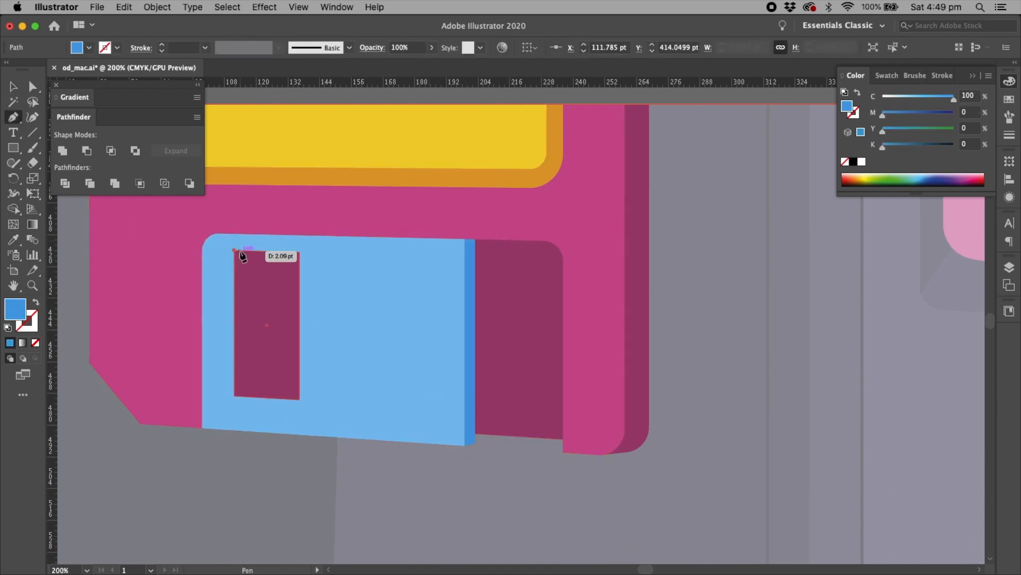
Draw a thin strip in the same blue along the inner left edge of the shutter's dark pink window.
click(240, 251)
click(240, 396)
click(235, 396)
click(234, 250)
key(v)
click(123, 481)
key(super+-)
key(super+-)
key(super+-)
key(super+-)
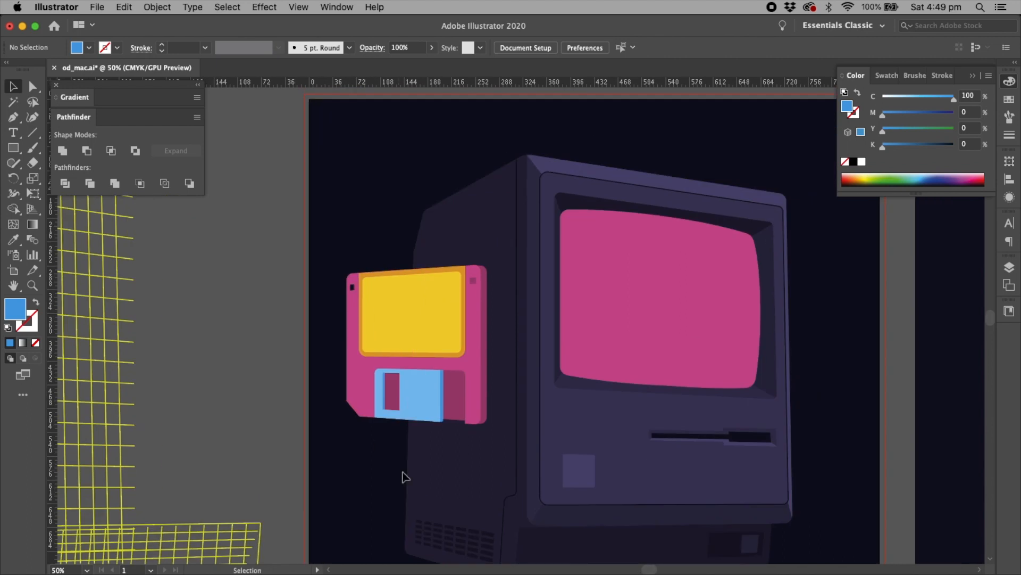
Paste a copy of the label's orange border behind it, nudge it slightly left and sample the floppy thickness's dark pink for it.
key(super+=)
key(super+=)
key(super+=)
click(434, 420)
key(super+b)
key(Left)
key(Left)
key(i)
click(745, 172)
key(v)
click(82, 466)
Draw a small dark pink rectangle over the square hole in the floppy's upper-left corner and send it to the back.
click(749, 208)
key(Escape)
double_click(747, 229)
key(m)
drag(338, 200, 365, 230)
key(v)
key(super+shift+[)
Move the floppy group lower beside the computer's left side and save the illustration.
double_click(111, 365)
key(super+-)
key(super+-)
key(super+-)
drag(807, 449, 615, 368)
drag(395, 210, 401, 267)
click(735, 399)
key(super+s)
key(super+-)
key(super+-)
drag(653, 489, 504, 488)
click(455, 211)
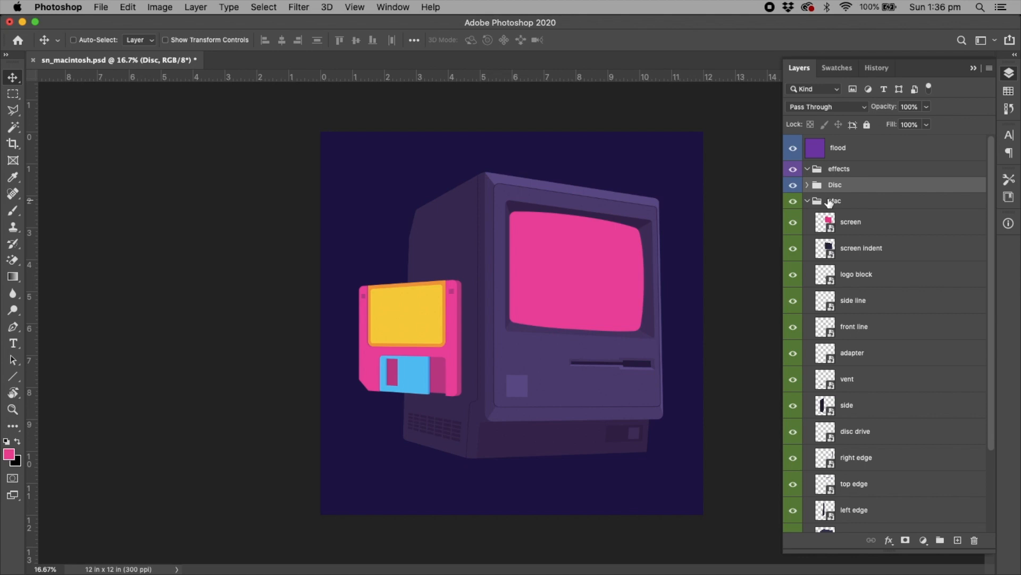
In Photoshop, draw an SN - Blue Dissolve gradient on the body's clipped blue layer, downwards from the computer front's upper-left corner.
scroll(939, 426, down, 5)
click(868, 442)
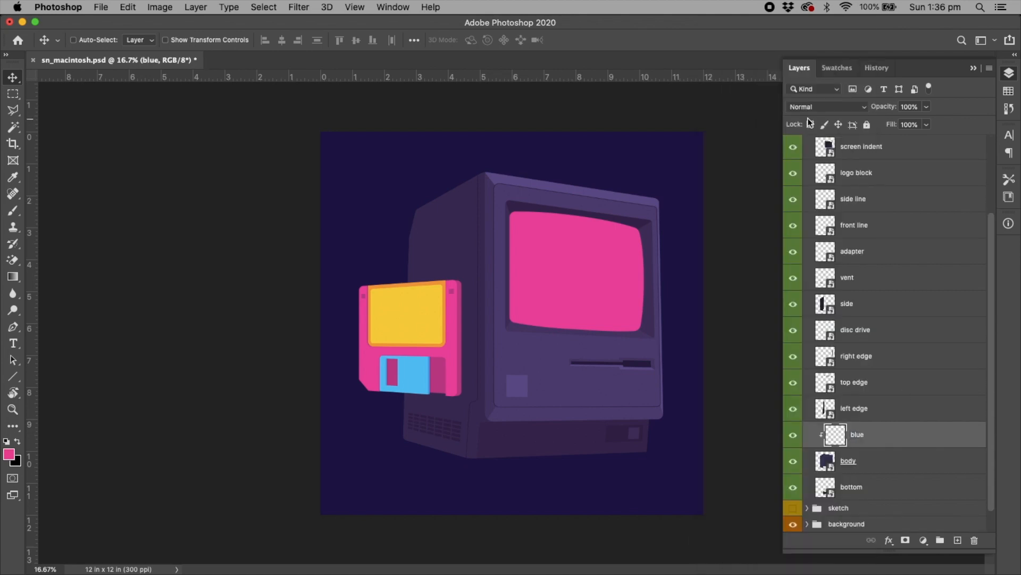
key(g)
click(1008, 197)
click(869, 234)
click(285, 40)
click(279, 59)
click(1009, 72)
drag(490, 171, 532, 379)
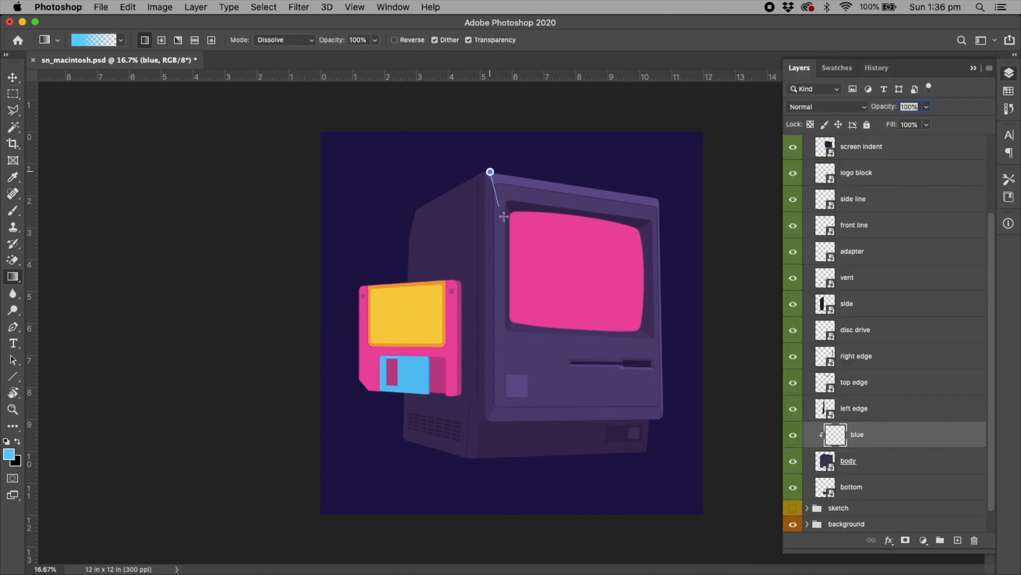
Add a layer named shade above the blue layer, clip it to the body and set its blend mode to Overlay.
click(957, 540)
right_click(876, 434)
click(759, 260)
click(827, 107)
click(803, 247)
double_click(861, 434)
text(shade)
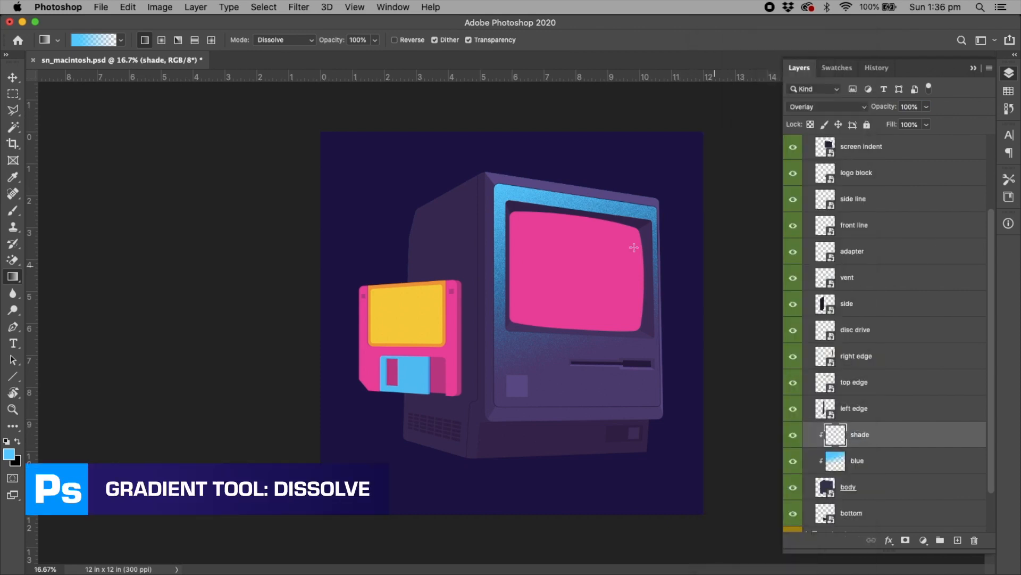
Draw a black Dissolve gradient on the shade layer from the front's lower-left corner towards the screen, and set its opacity to 37%.
drag(637, 419, 612, 325)
key(super+z)
drag(495, 417, 592, 278)
click(926, 107)
drag(925, 123, 890, 123)
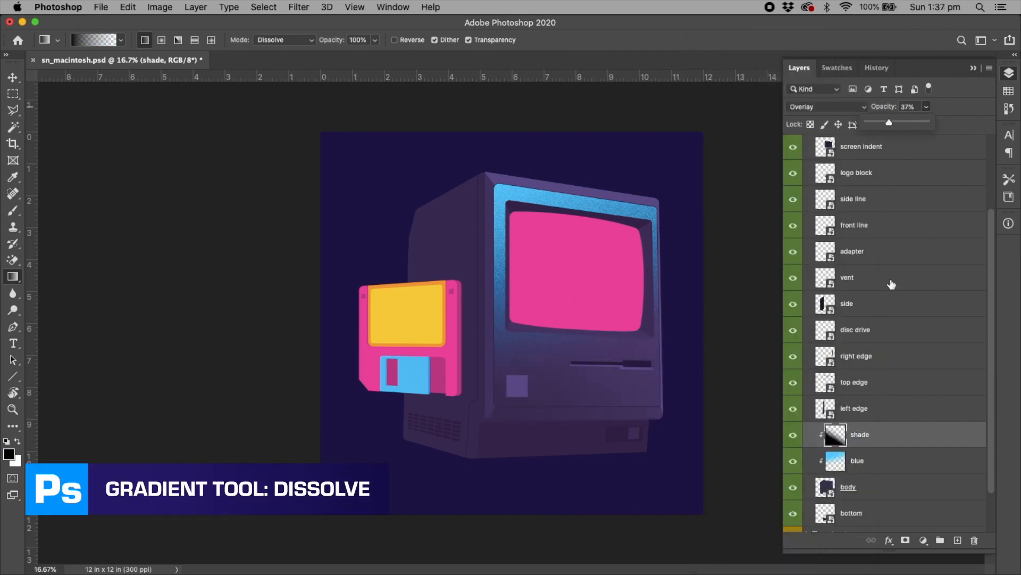
Clear the blue layer, redraw its SN - Blue gradient diagonally down from the front's upper-right corner and lower its opacity to about 60%.
click(883, 461)
key(BackSpace)
click(1008, 197)
click(868, 238)
drag(651, 198, 554, 365)
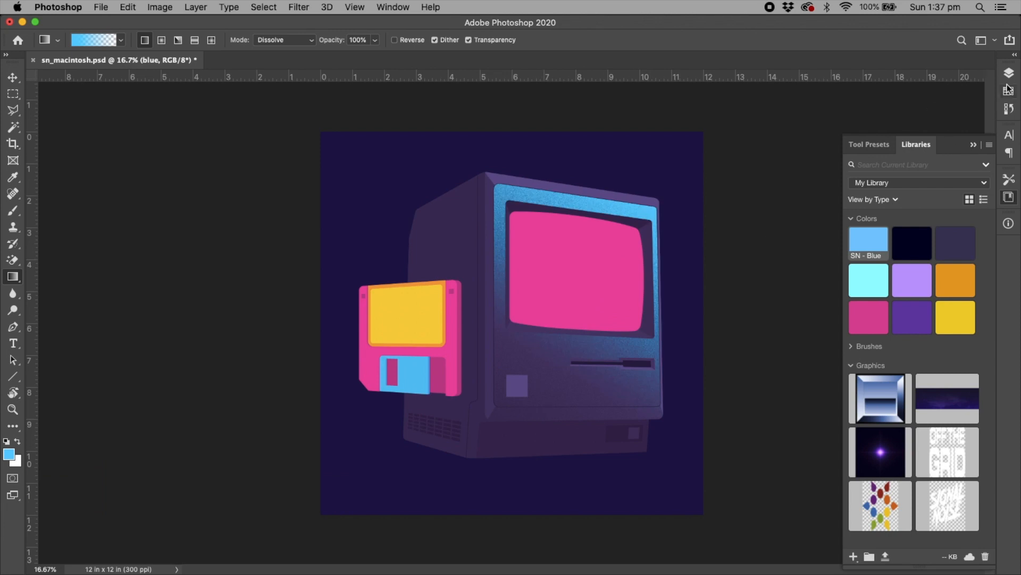
click(1009, 73)
click(926, 107)
drag(930, 123, 903, 124)
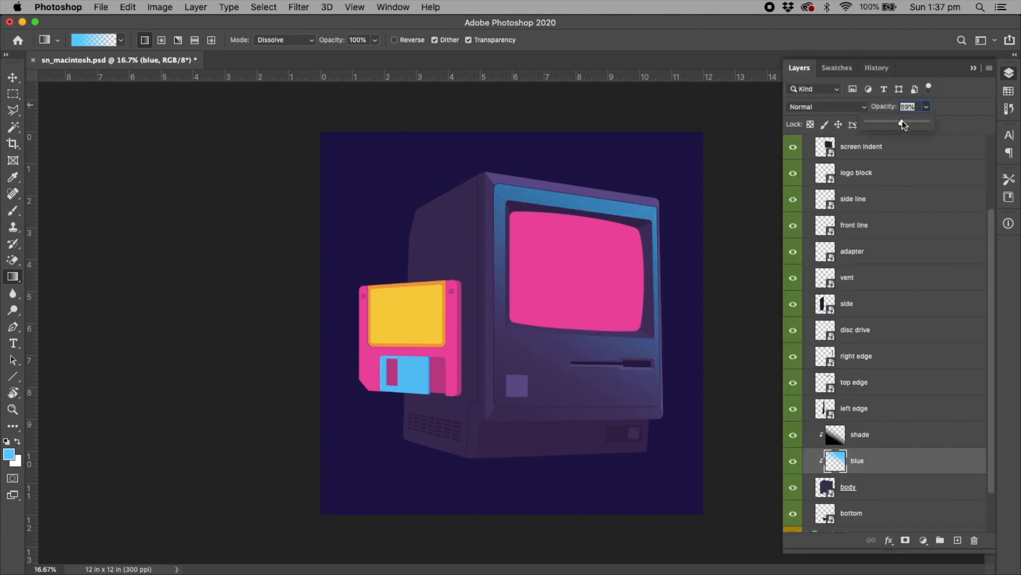
Add a clipped lite blue layer with a bright cyan gradient from the front's upper-right corner and set its opacity to about 78%.
click(960, 540)
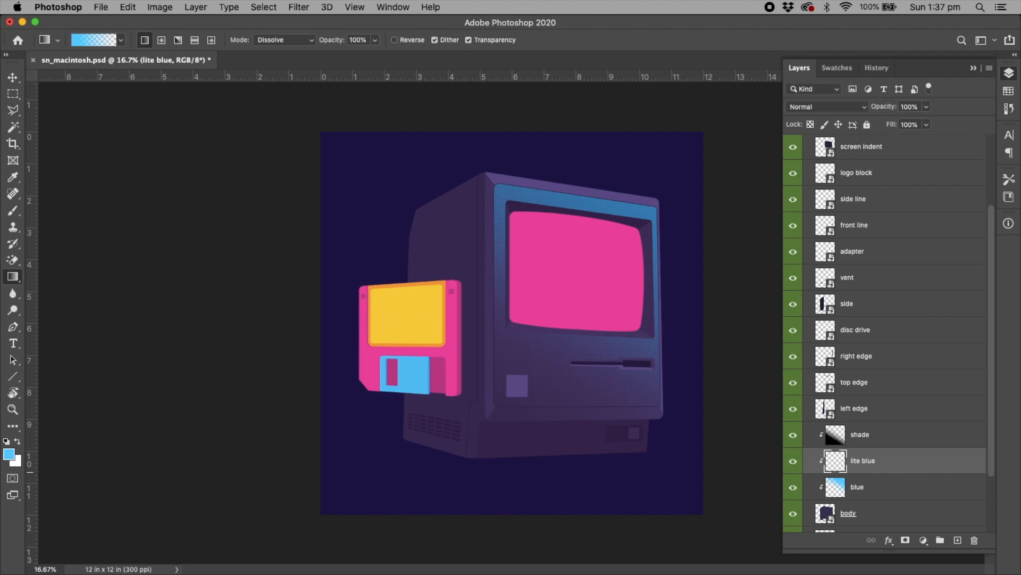
click(1008, 197)
click(869, 279)
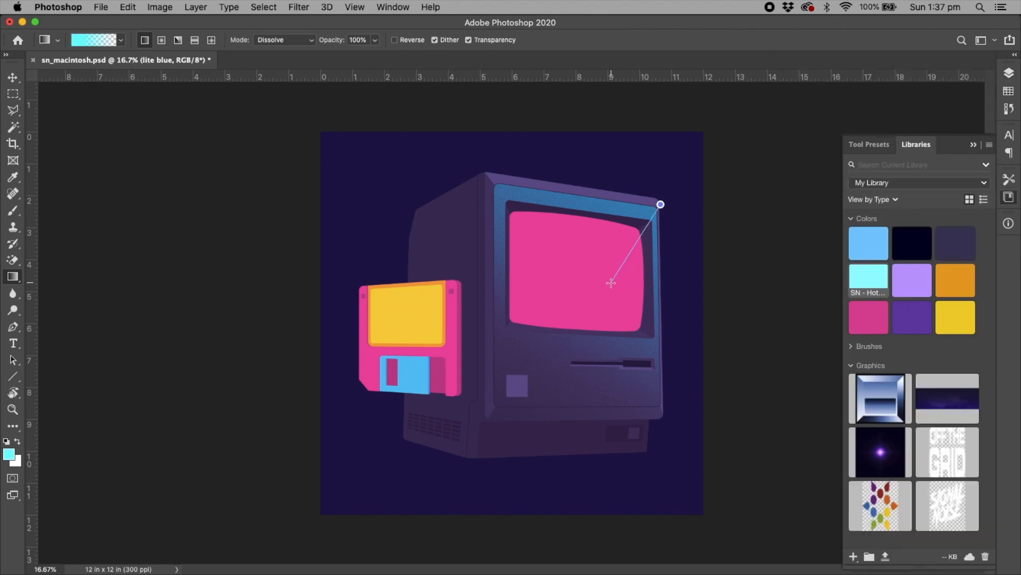
drag(611, 282, 611, 282)
click(1008, 73)
click(926, 106)
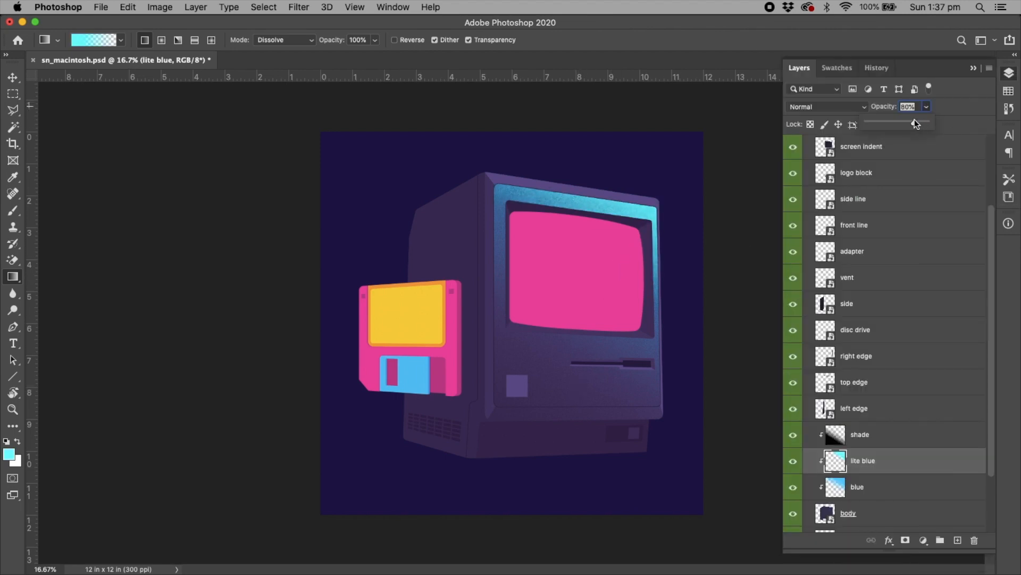
drag(915, 121, 913, 122)
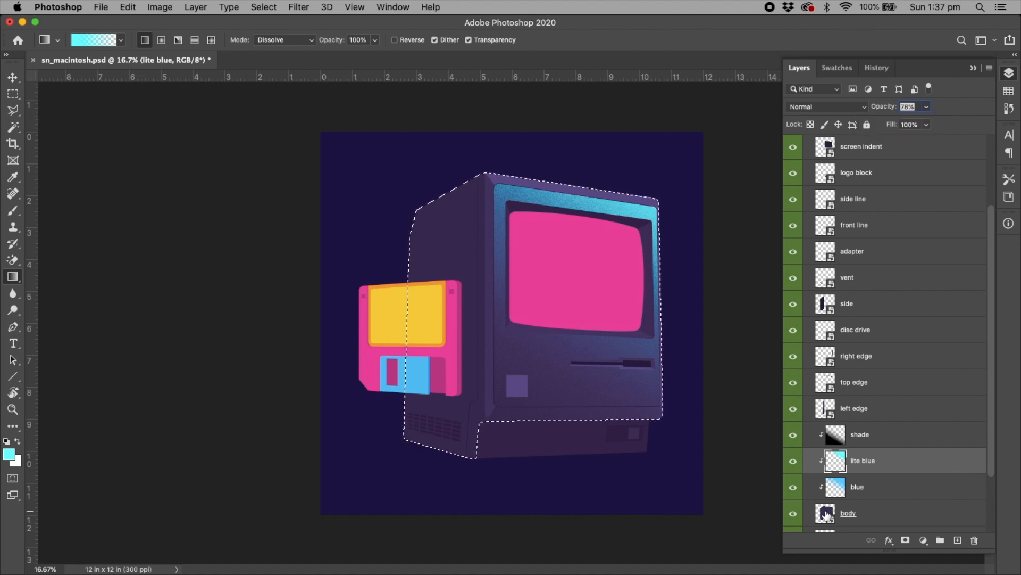
Add a Levels adjustment above the screen layer, masked to the body and bottom shapes, with black input about 13 and white input 142.
click(887, 433)
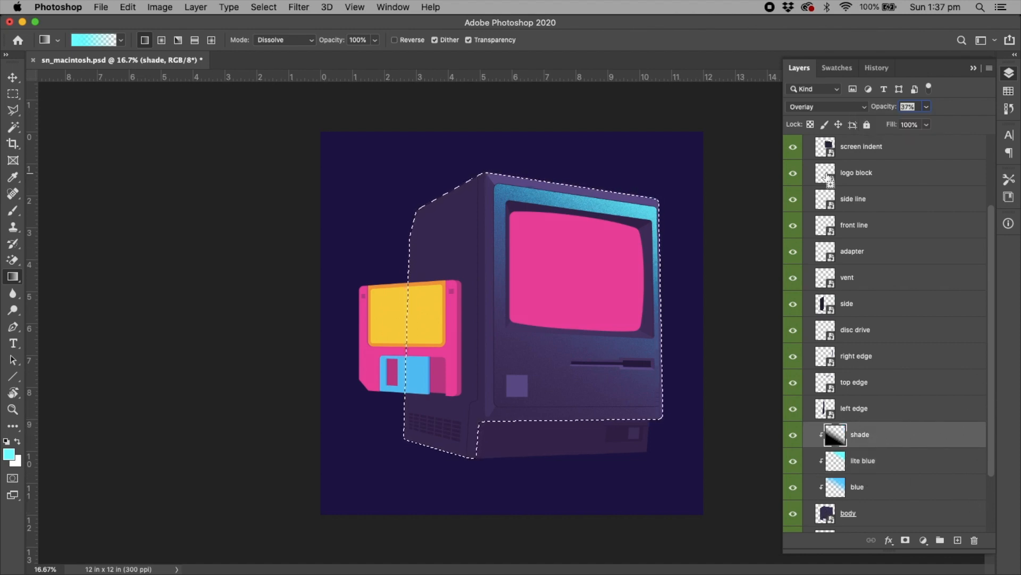
scroll(983, 428, down, 1)
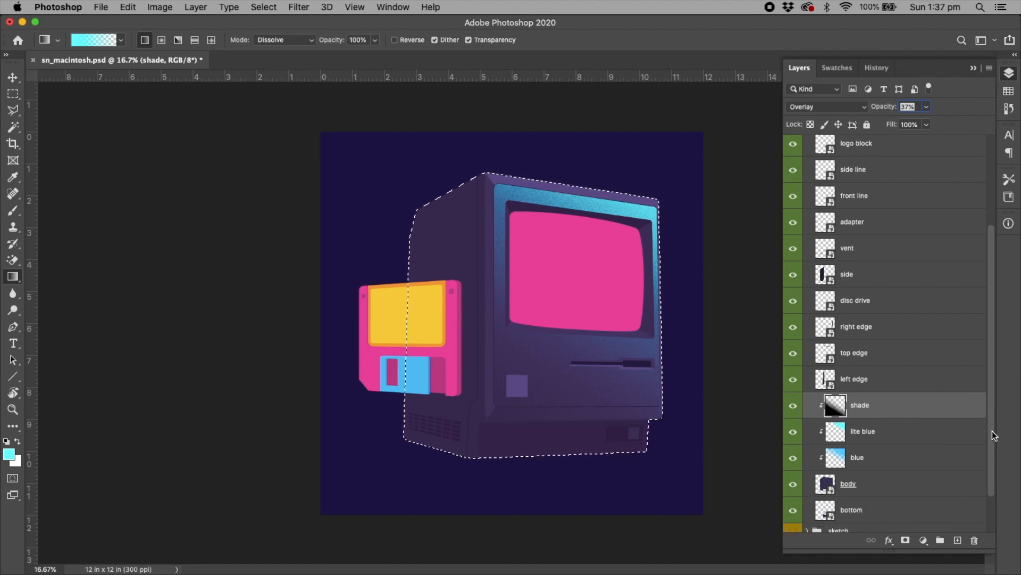
drag(992, 429, 992, 347)
click(905, 195)
click(923, 540)
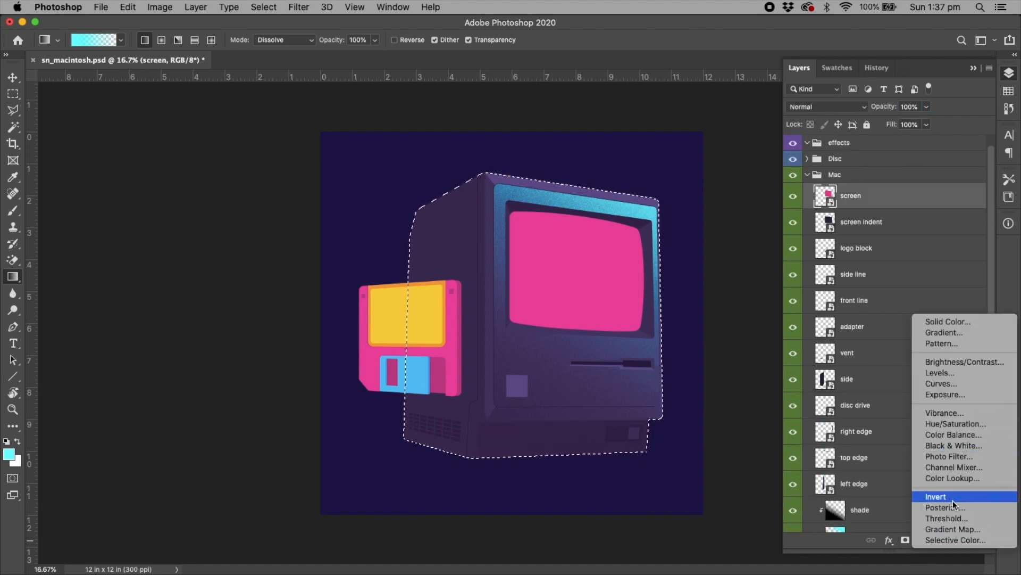
click(941, 373)
drag(123, 339, 132, 341)
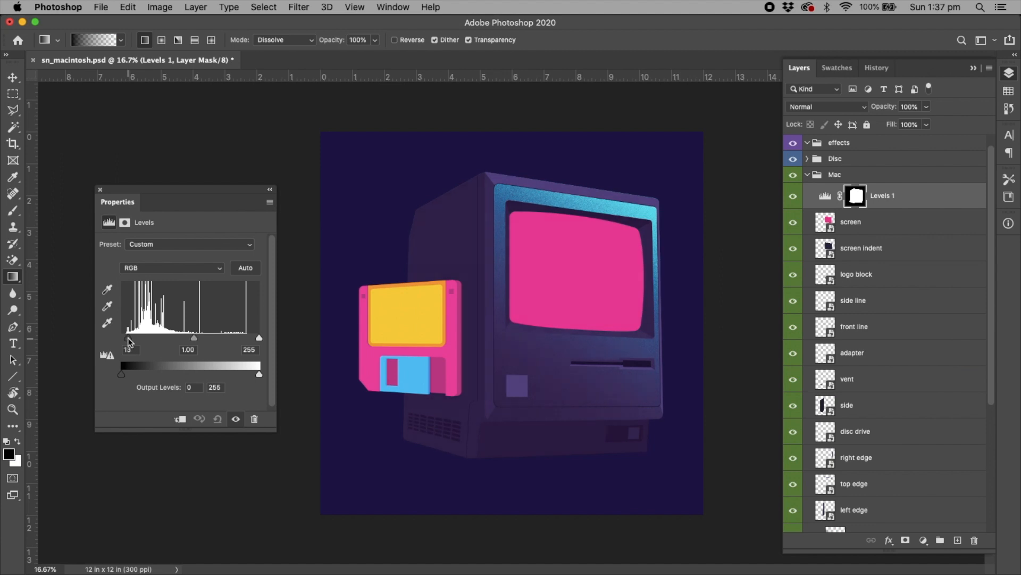
drag(260, 341, 197, 352)
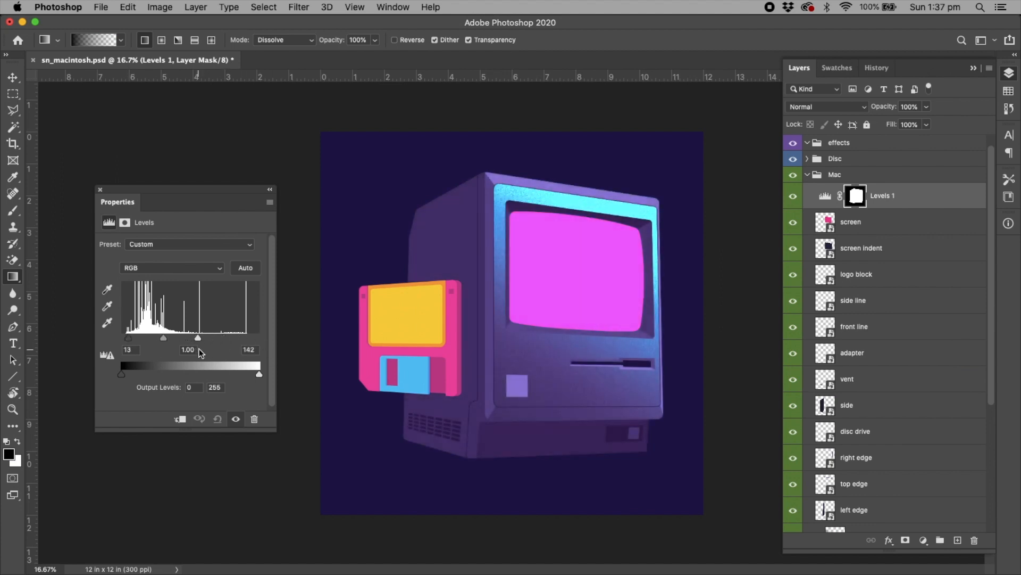
drag(128, 342, 127, 343)
click(100, 190)
Apply a reversed linear purple-to-orange Gradient Overlay to the screen layer with a 55° angle and about 127% scale.
click(857, 221)
click(889, 540)
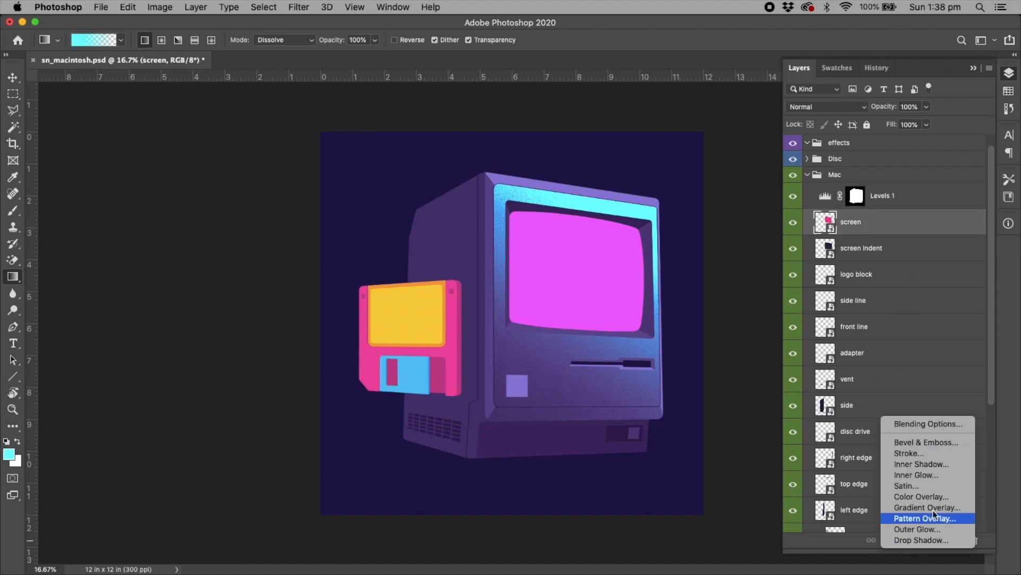
click(934, 521)
mouse_move(186, 280)
mouse_down()
mouse_move(178, 281)
mouse_move(200, 281)
mouse_up()
drag(620, 245, 600, 270)
drag(200, 281, 213, 280)
drag(262, 150, 311, 131)
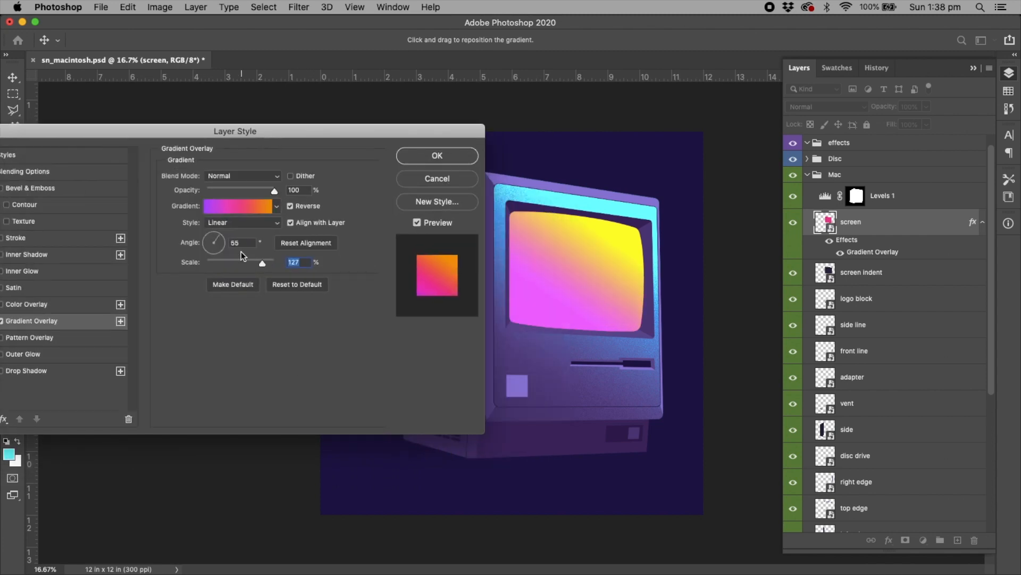
click(451, 160)
Compare the artwork with and without the Levels adjustment, and move the adjustment below the screen layer.
click(793, 197)
click(793, 197)
drag(917, 197, 883, 166)
scroll(938, 238, up, 3)
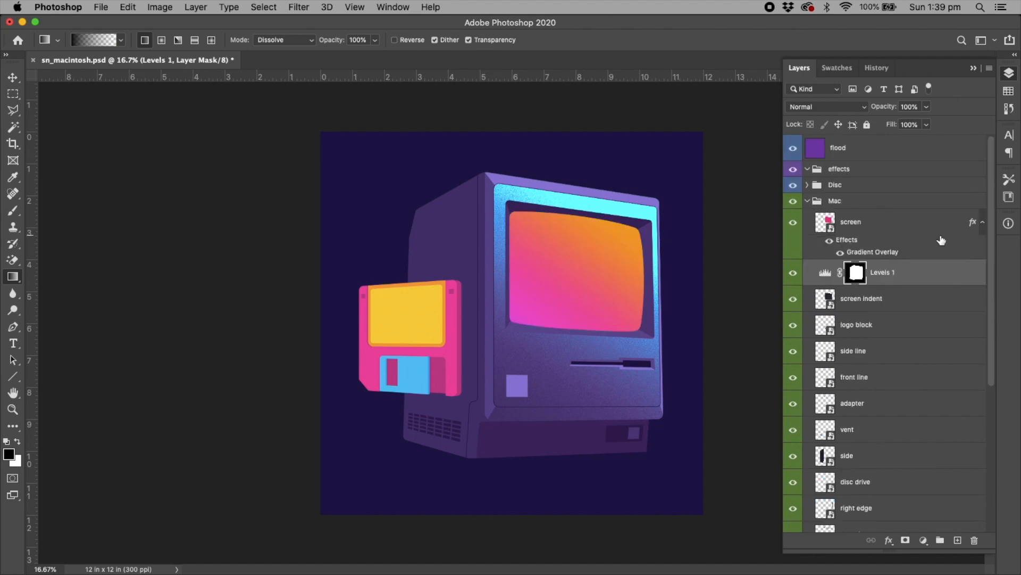
Reposition the screen's Gradient Overlay down and to the left and adjust its gradient to bring out purple in the lower-left corner.
double_click(941, 242)
drag(604, 269, 558, 307)
click(252, 206)
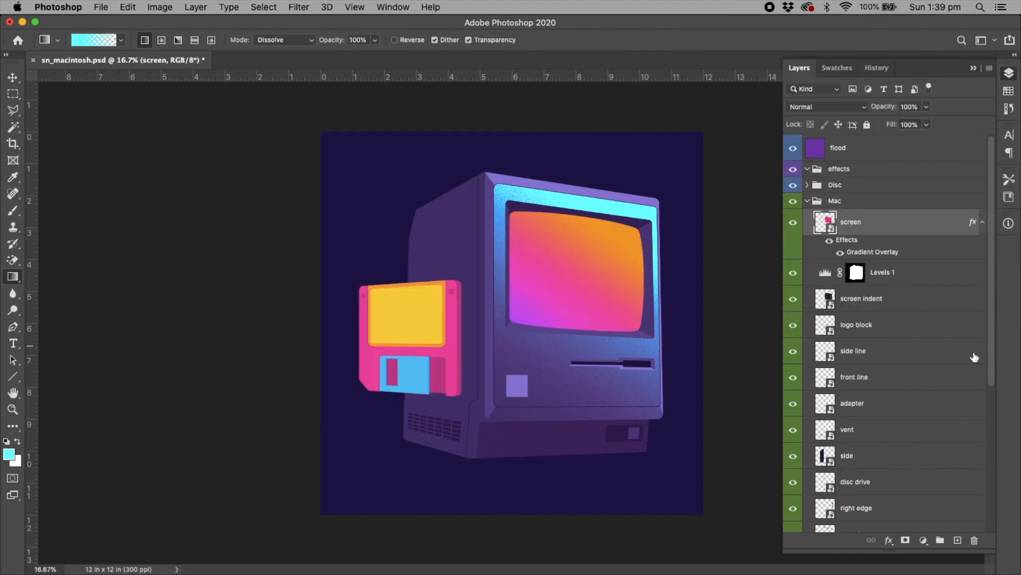
Brighten the screen with a masked Overlay layer at about 73% opacity, and give it a purple Outer Glow with 14% noise and about 92 px size.
right_click(878, 221)
click(756, 257)
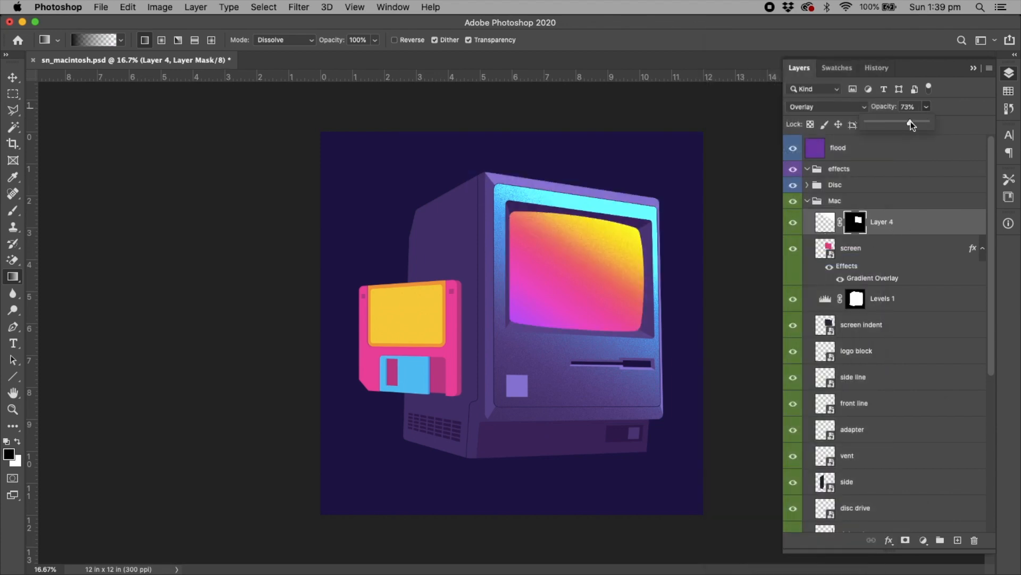
click(852, 248)
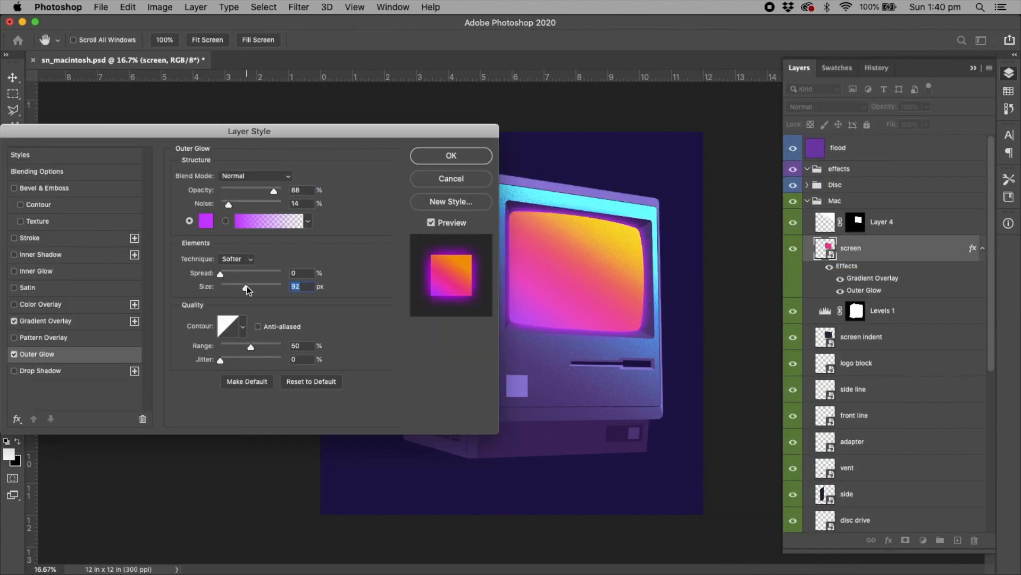
drag(875, 163, 878, 169)
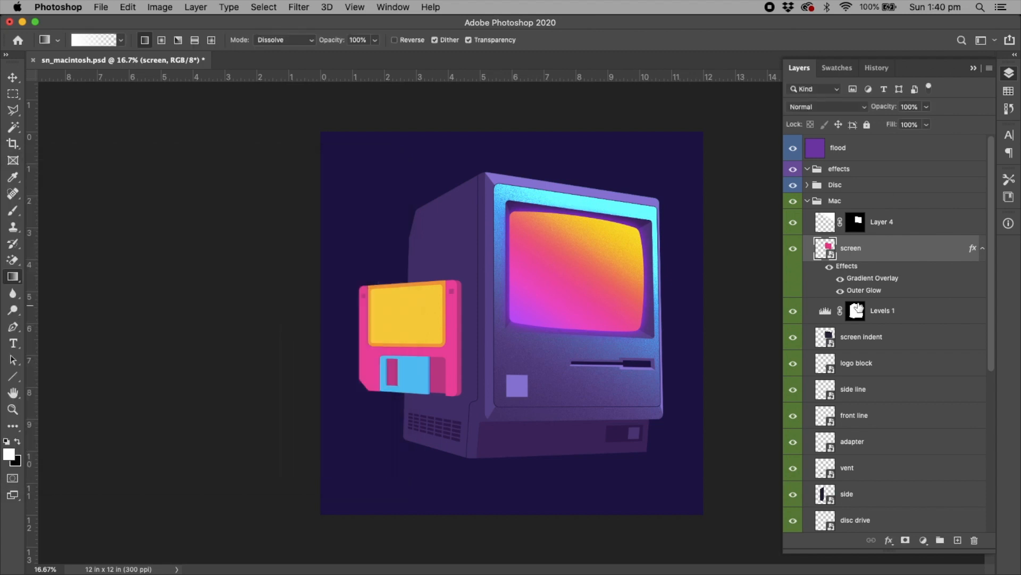
Lower the opacity of the body's blue gradient layer and of the computer's top edge layer.
scroll(931, 486, down, 5)
click(928, 519)
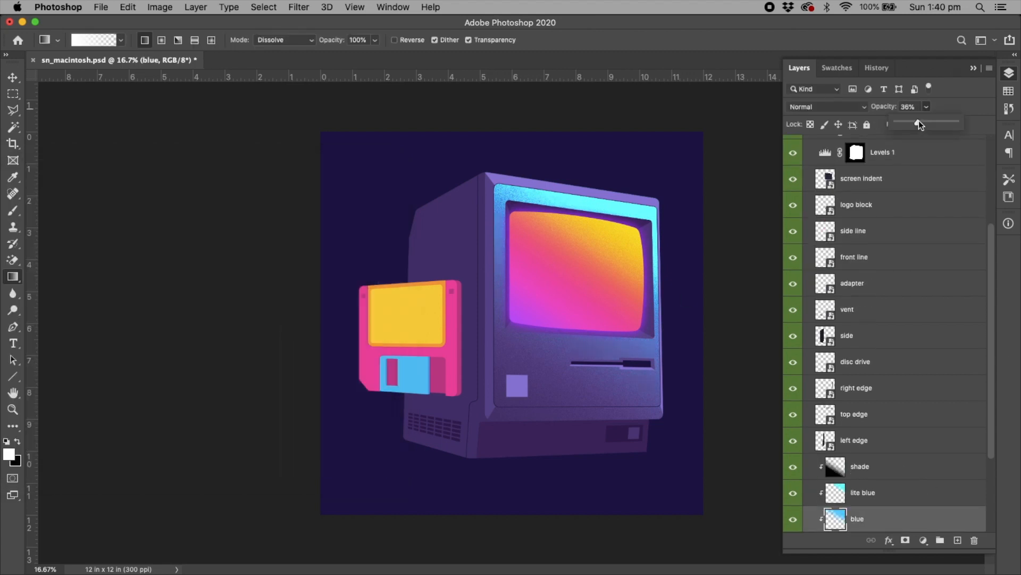
click(869, 418)
mouse_move(926, 107)
mouse_down()
mouse_move(902, 125)
mouse_move(913, 121)
mouse_up()
click(879, 396)
Add an Overlay layer clipped to the bottom layer, with a black gradient running down from the body's lower edge and about 54% opacity.
scroll(978, 409, down, 5)
click(911, 467)
right_click(912, 470)
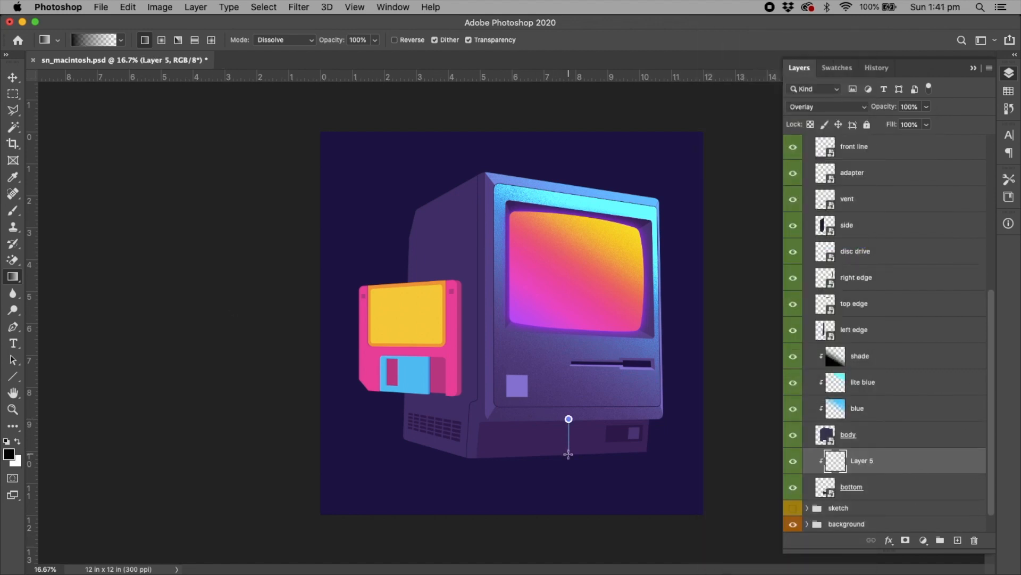
drag(568, 454, 568, 454)
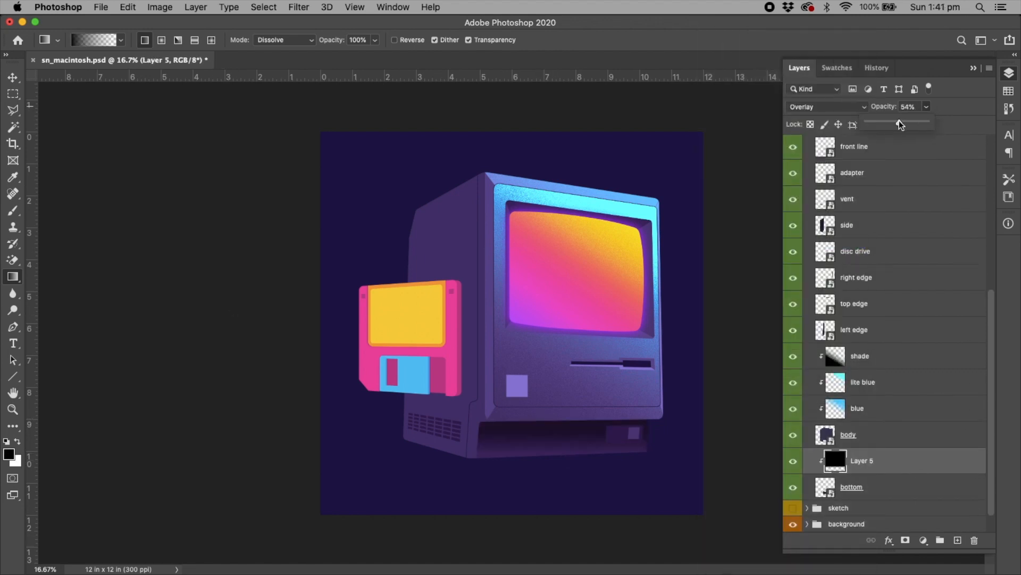
Clip an Overlay layer named shade to the side, draw a black gradient from its lower left to its upper right and set 66% opacity.
scroll(883, 441, up, 3)
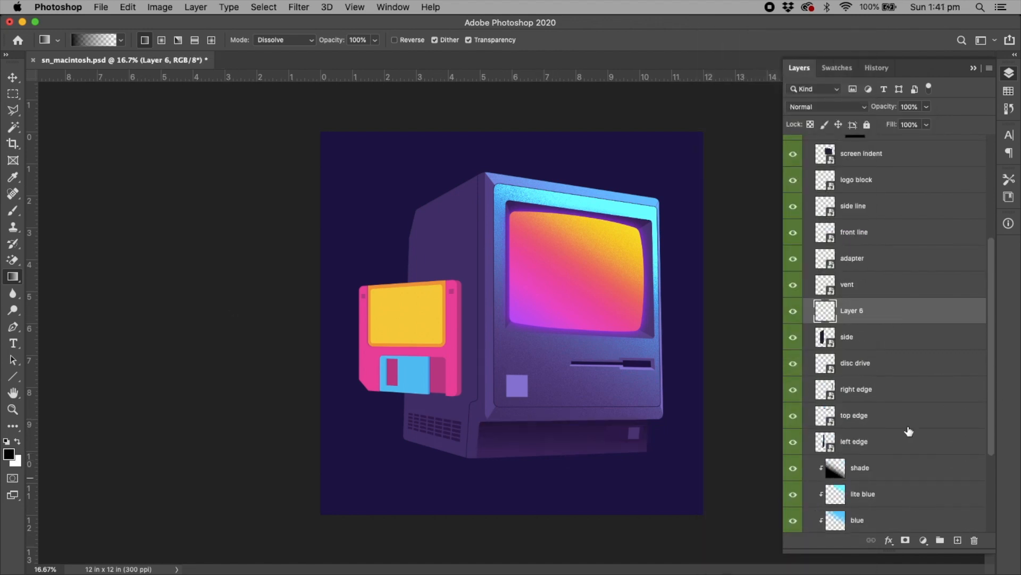
text(shade)
key(Return)
click(827, 106)
click(848, 244)
drag(406, 438, 497, 137)
drag(926, 106, 907, 122)
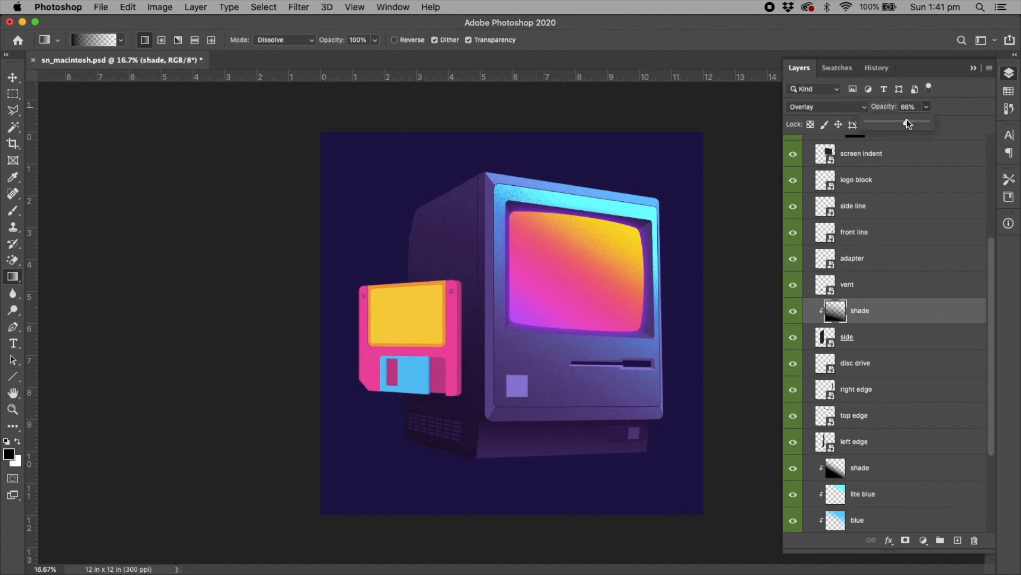
Clip an Overlay layer named shade to the left edge and draw a black gradient upward from the edge's lower end.
click(792, 443)
click(904, 442)
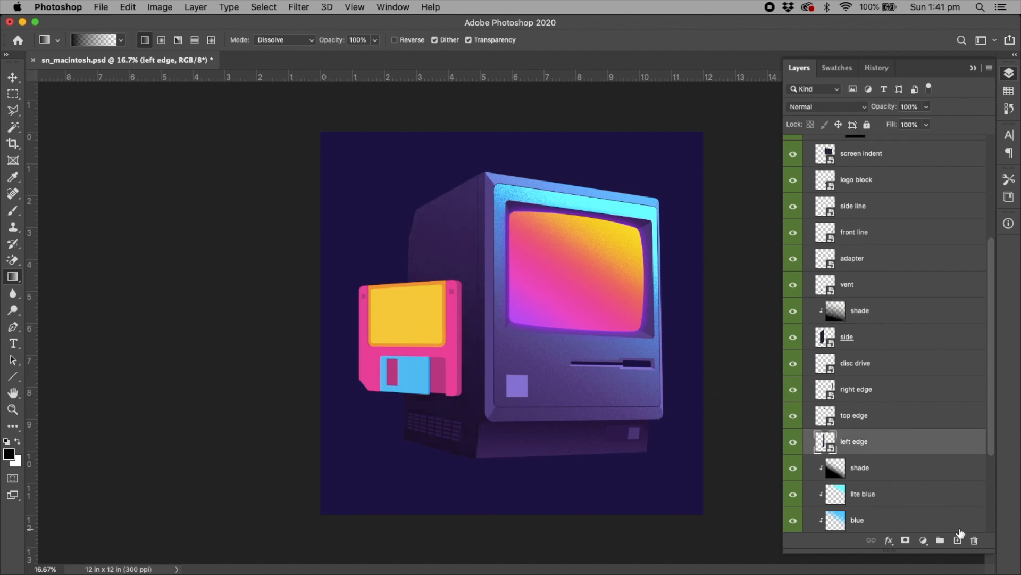
click(957, 540)
right_click(875, 442)
click(830, 322)
click(828, 110)
click(848, 243)
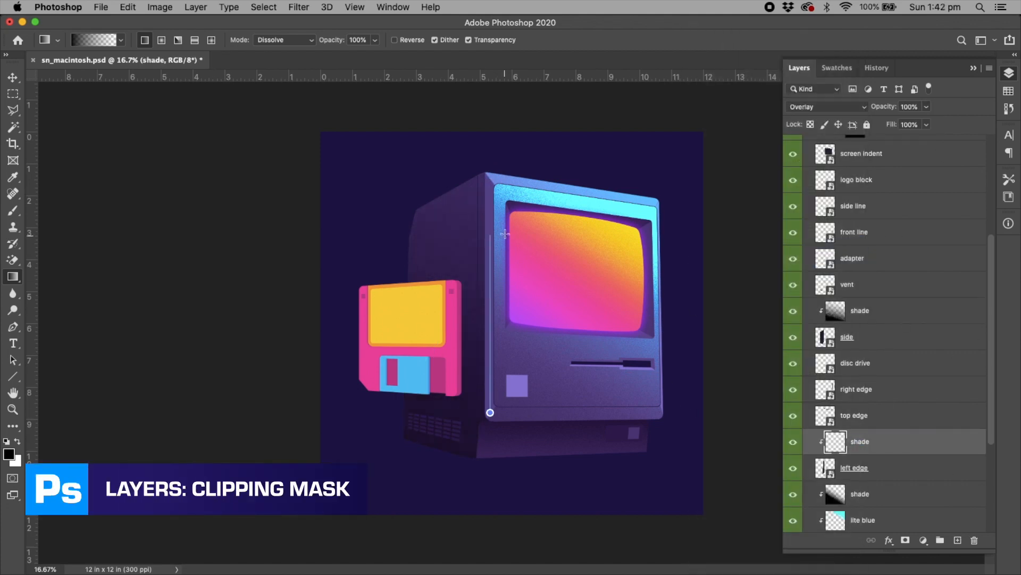
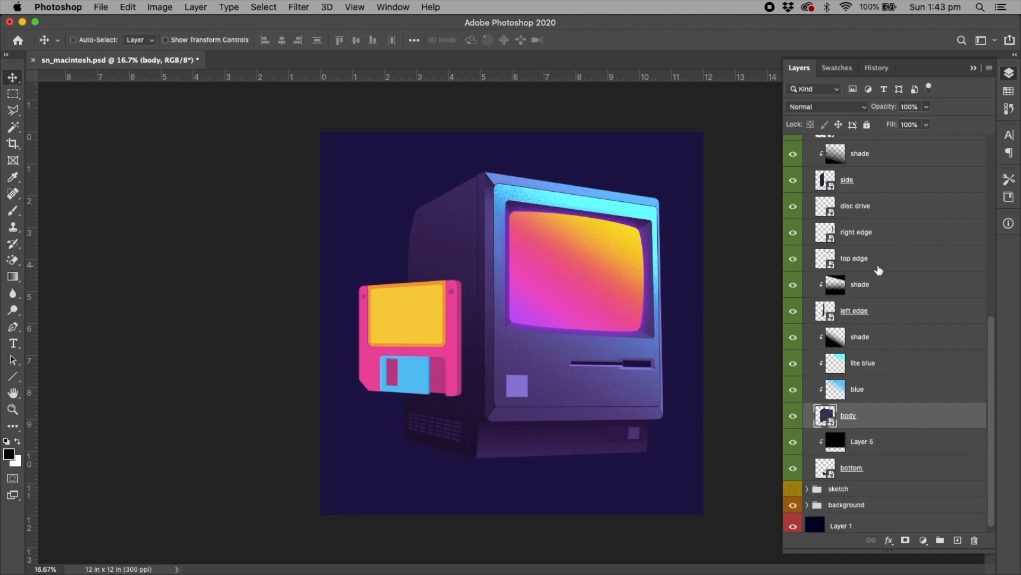
Paste the body's lower bevel shape as a smart object above the top edge layer and fit it along the front's lower edge.
click(817, 261)
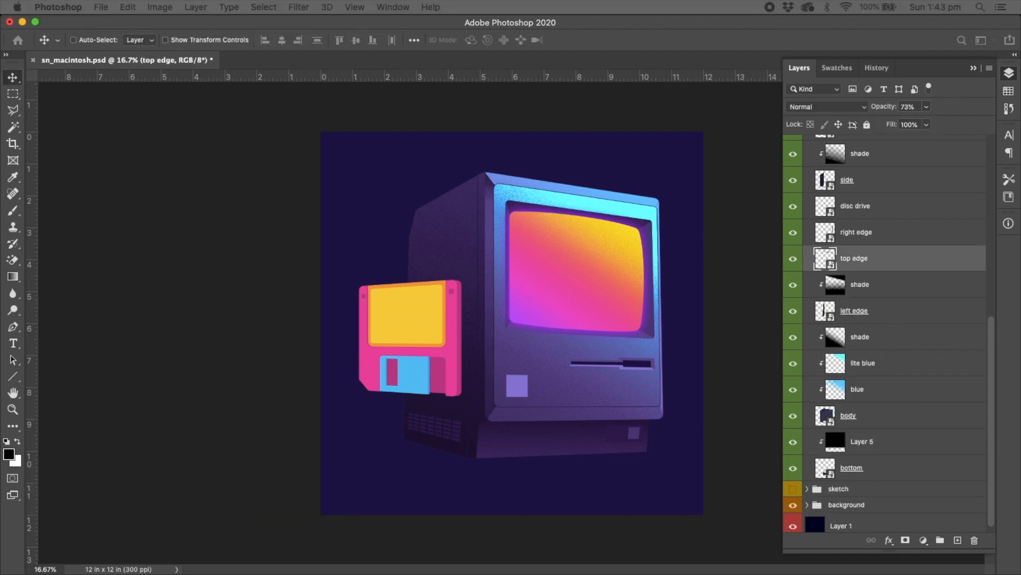
key(ctrl+v)
key(Return)
key(Return)
drag(552, 323, 617, 413)
key(super+plus)
key(super+plus)
key(super+plus)
key(super+plus)
drag(577, 479, 595, 106)
key(super+plus)
key(super+plus)
key(super+plus)
drag(337, 262, 332, 293)
scroll(467, 502, down, 3)
scroll(650, 413, right, 5)
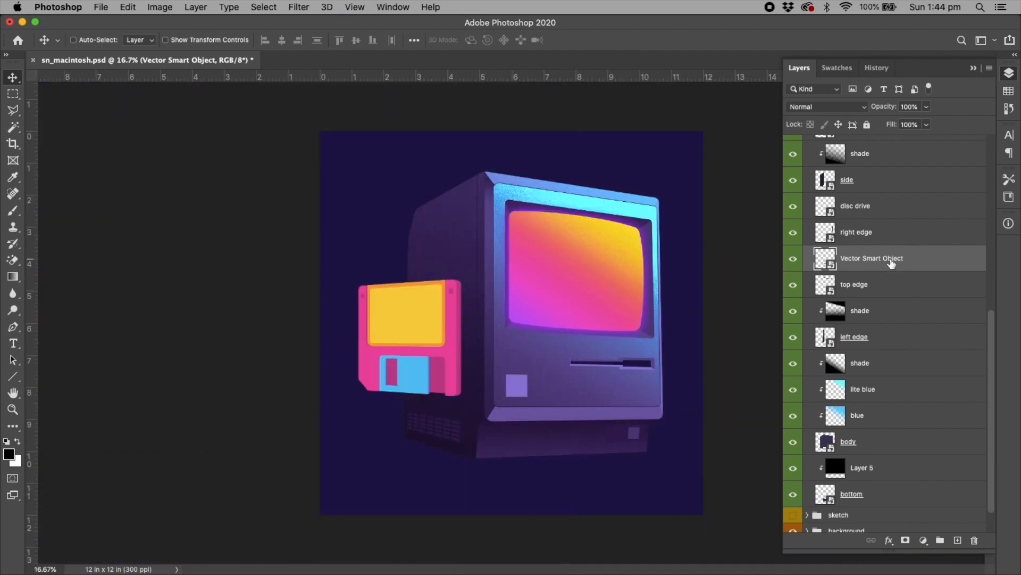
Add a clipped layer above the pasted smart object and name the two layers shade and bottom edge.
click(957, 540)
right_click(876, 261)
click(777, 260)
double_click(872, 284)
text(bottom edge)
key(shift+Tab)
Set the bottom edge's shade layer to Overlay, fill it with black and lower its opacity to about 46%.
click(827, 106)
click(809, 244)
key(alt+BackSpace)
click(926, 106)
drag(929, 122, 893, 125)
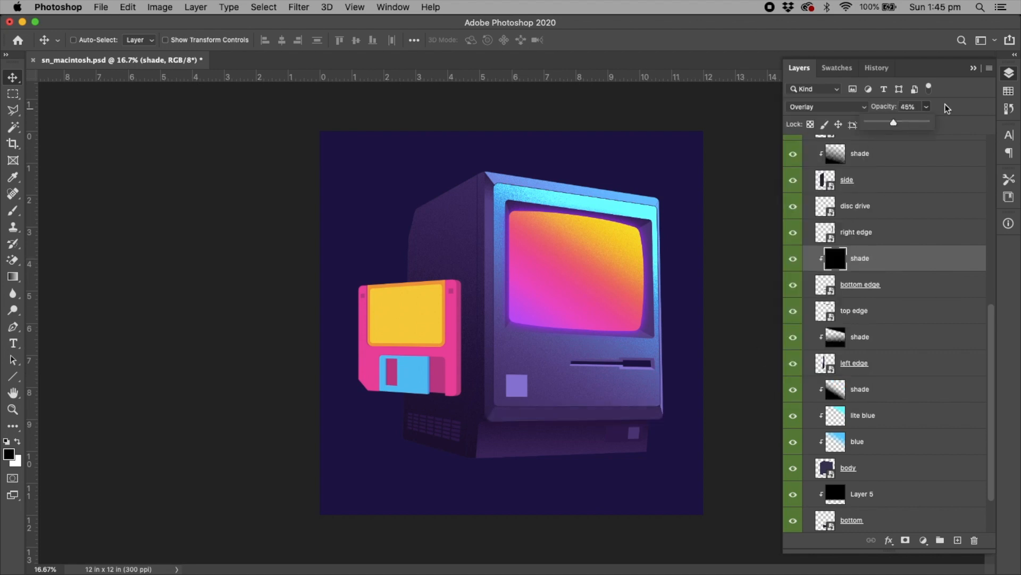
Add a new layer clipped to the adapter on the computer's base and name it shade.
key(super+plus)
drag(691, 322, 472, 181)
right_click(504, 397)
click(521, 404)
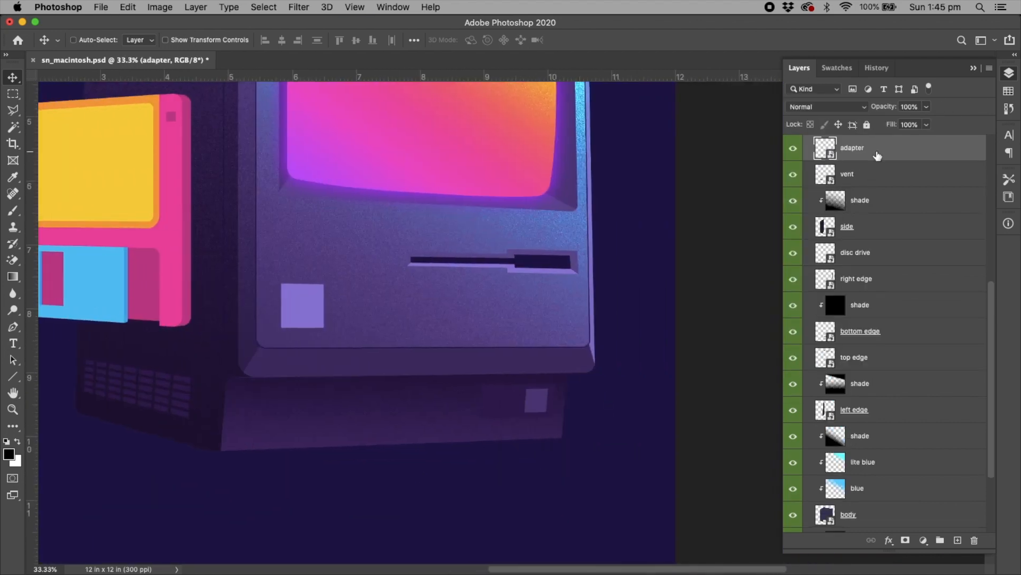
scroll(879, 156, up, 2)
click(958, 540)
right_click(876, 206)
click(772, 260)
double_click(863, 206)
text(shade)
key(Return)
Shade the adapter with black at 70% opacity, keeping its light square clear.
key(g)
drag(482, 401, 535, 402)
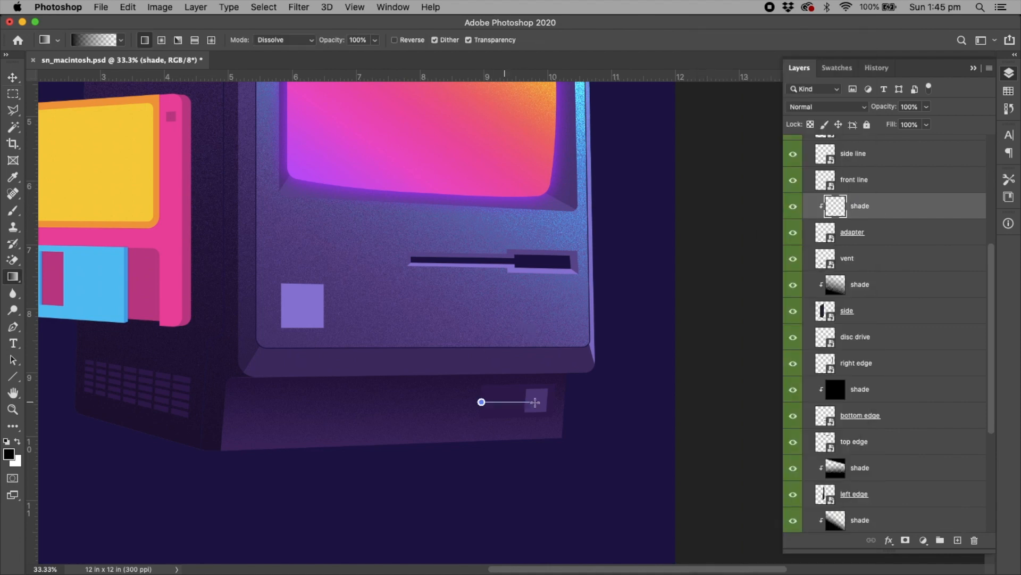
key(w)
click(878, 234)
click(538, 402)
key(super+d)
key(v)
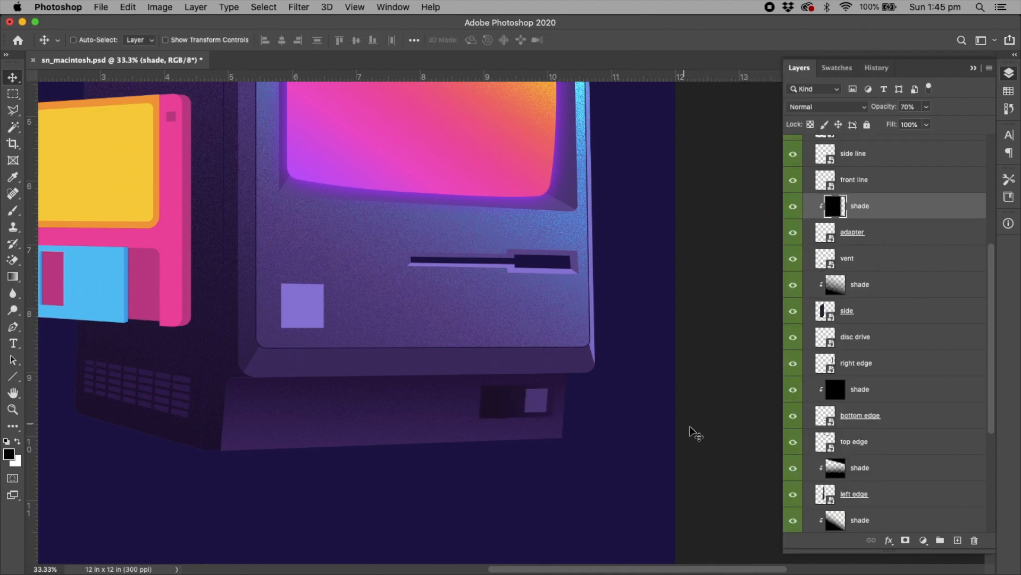
Add a new Overlay layer named edge lines above Layer 4 and get the Line tool ready at the computer's top edge.
key(super+minus)
key(super+minus)
key(super+plus)
key(super+plus)
drag(671, 403, 401, 484)
scroll(987, 207, up, 5)
click(904, 196)
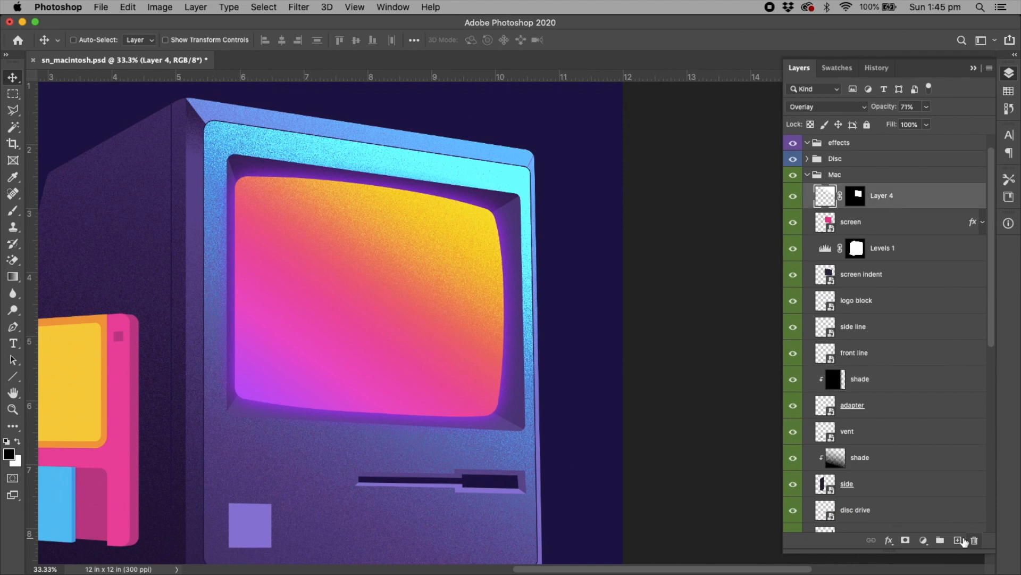
click(958, 540)
click(826, 107)
click(814, 245)
double_click(854, 197)
mouse_move(571, 330)
mouse_down()
mouse_move(564, 246)
mouse_move(577, 340)
mouse_up()
key(super+1)
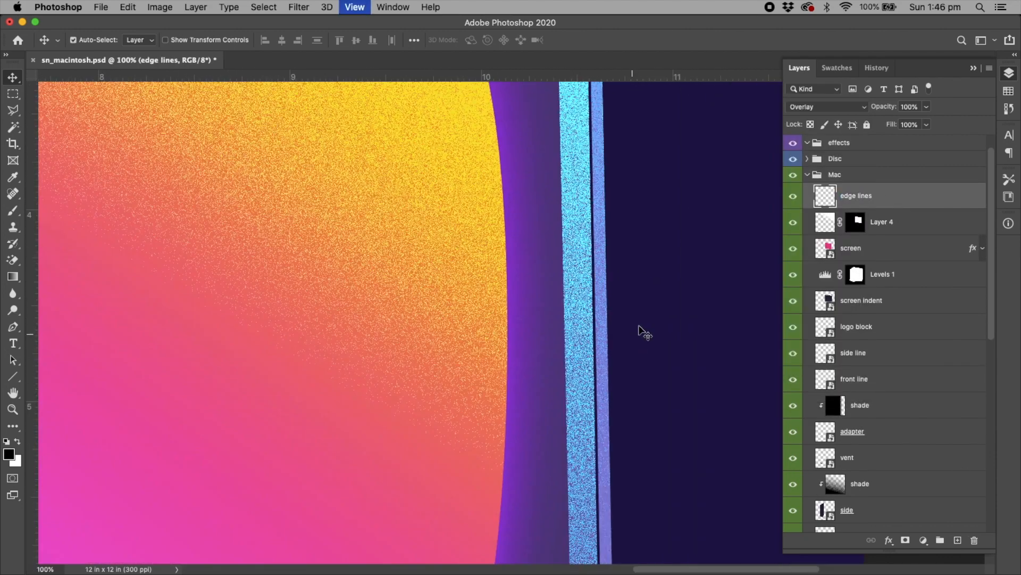
drag(319, 107, 877, 532)
key(u)
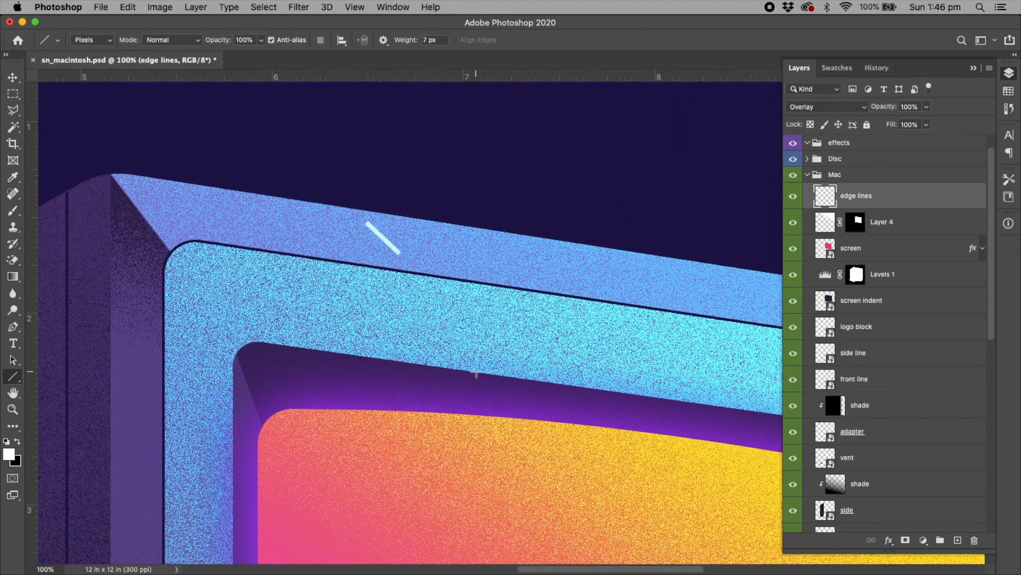
drag(134, 180, 991, 312)
key(super+z)
key(Tab)
drag(56, 151, 976, 310)
key(super+z)
Draw a white highlight line along the computer's top outer edge and choose the SN - Pencil brush.
drag(89, 160, 201, 200)
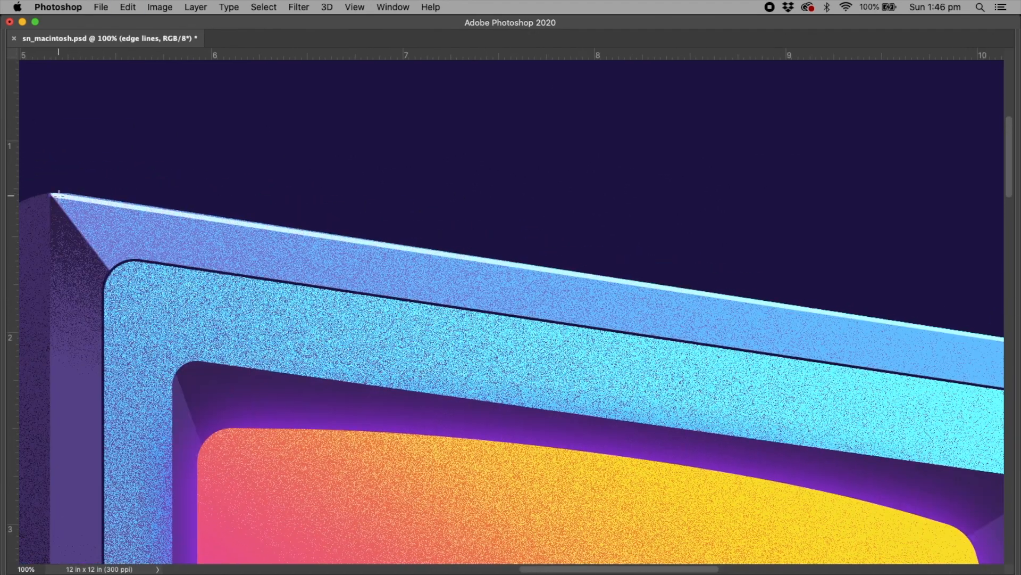
mouse_move(67, 193)
mouse_down()
mouse_move(207, 196)
mouse_move(250, 274)
mouse_up()
right_click(586, 224)
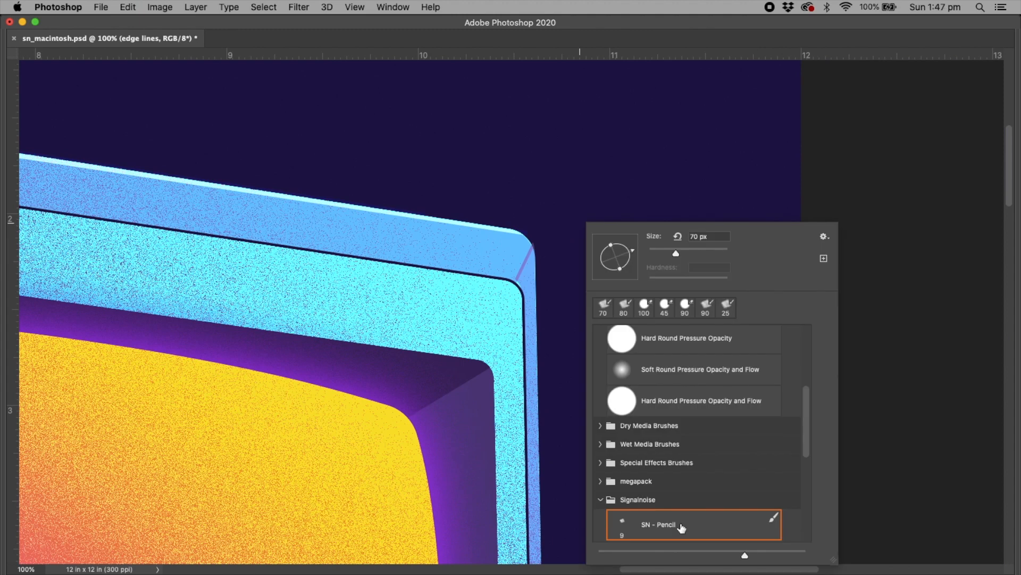
double_click(682, 527)
key(super+equal)
key(super+equal)
scroll(556, 166, up, 3)
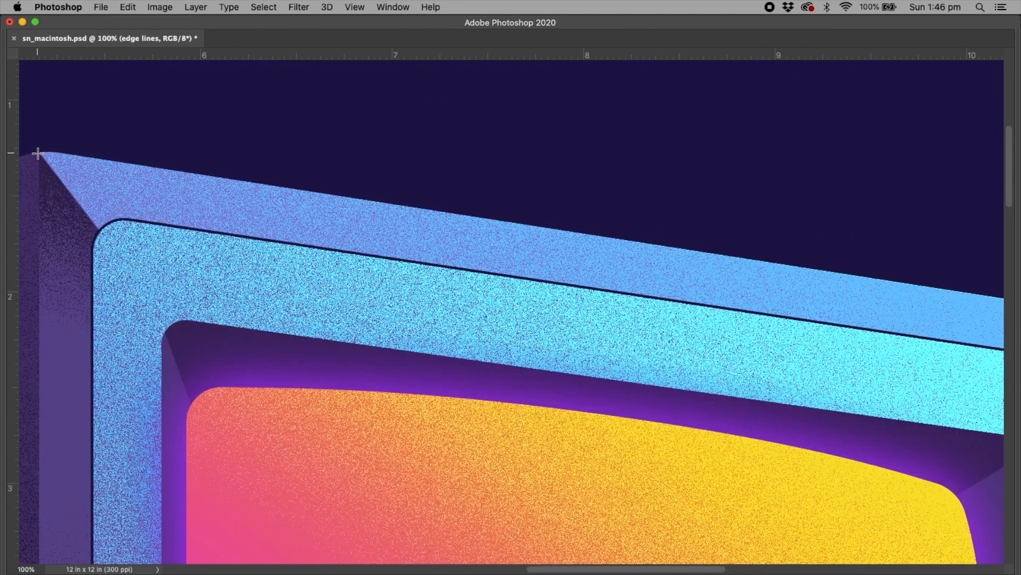
mouse_move(41, 155)
mouse_down()
mouse_move(989, 287)
mouse_move(975, 292)
mouse_up()
drag(52, 194, 236, 208)
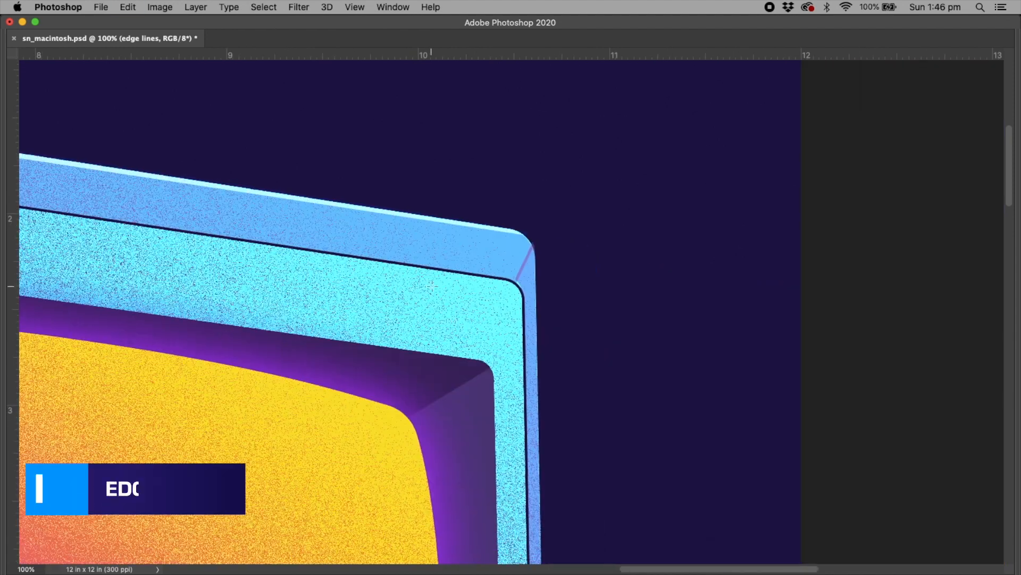
Continue the highlight around the computer's upper-right corner with a smaller SN - Pencil brush and taper its end on the layer mask.
right_click(586, 222)
double_click(780, 459)
key(super+equal)
key(super+equal)
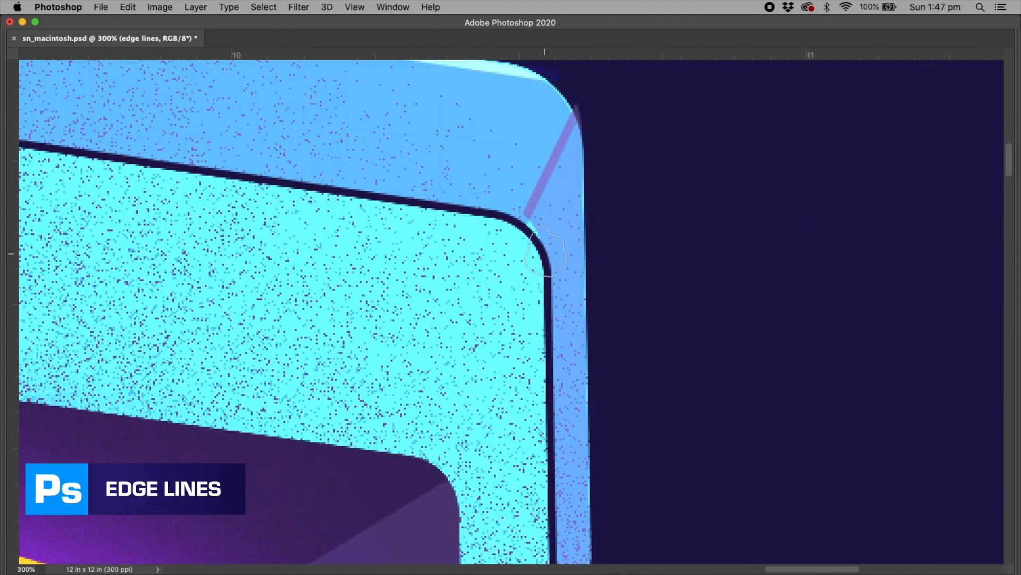
key(bracketleft)
key(bracketleft)
key(bracketleft)
scroll(538, 151, up, 3)
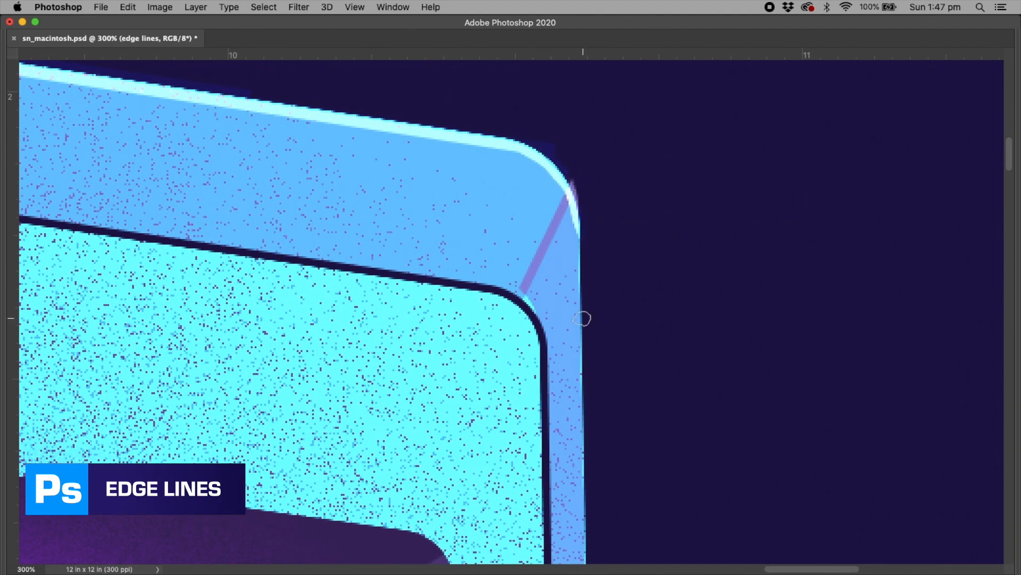
drag(579, 219, 580, 235)
key(Tab)
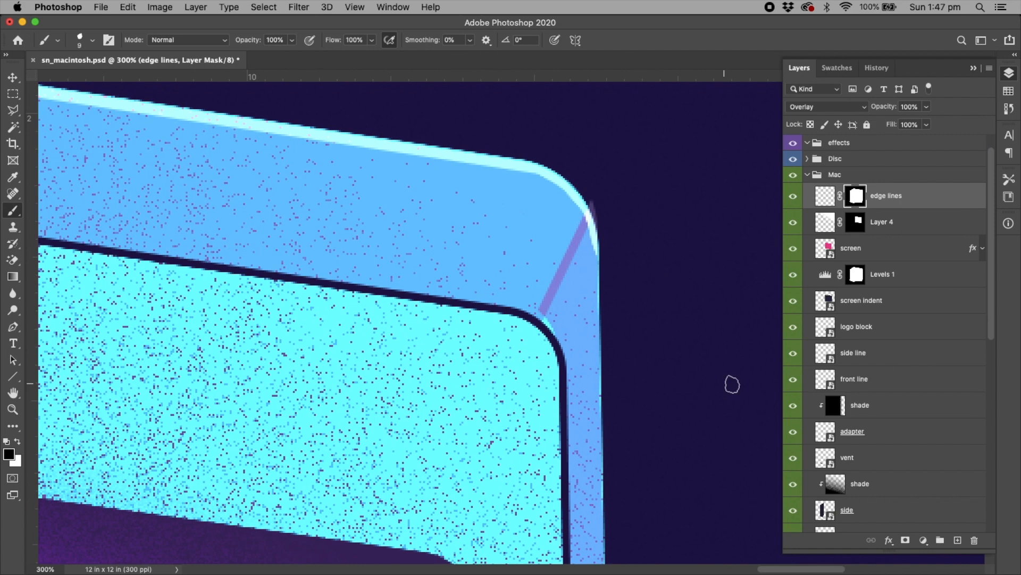
Draw a 5 px white highlight line down the body's right edge and touch up its lower end with the brush.
drag(732, 385, 666, 306)
key(u)
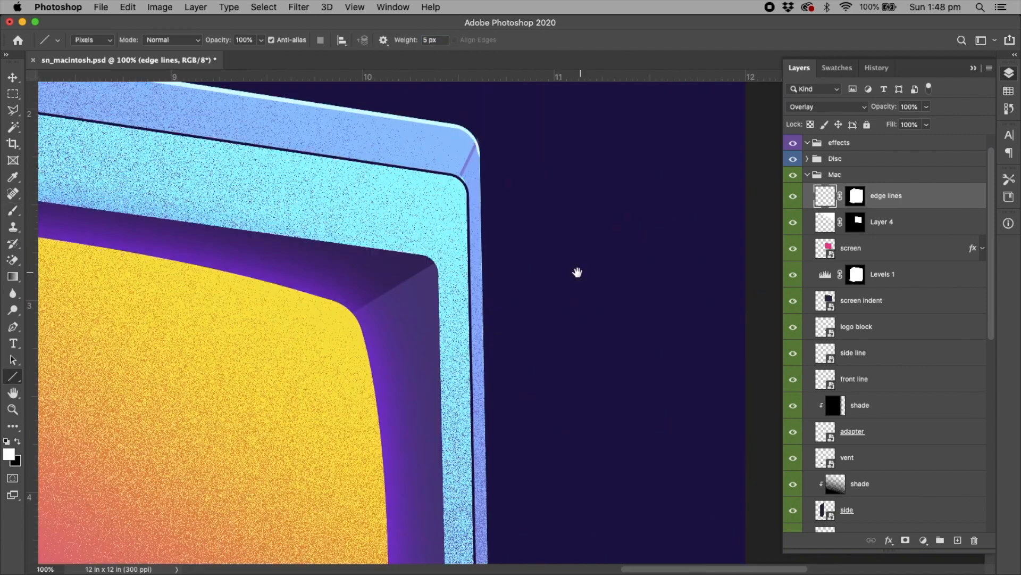
mouse_move(480, 160)
mouse_down()
mouse_move(501, 566)
mouse_move(514, 521)
mouse_up()
key(b)
key(super+equal)
key(super+equal)
scroll(320, 168, down, 6)
drag(511, 468, 480, 536)
key(super+0)
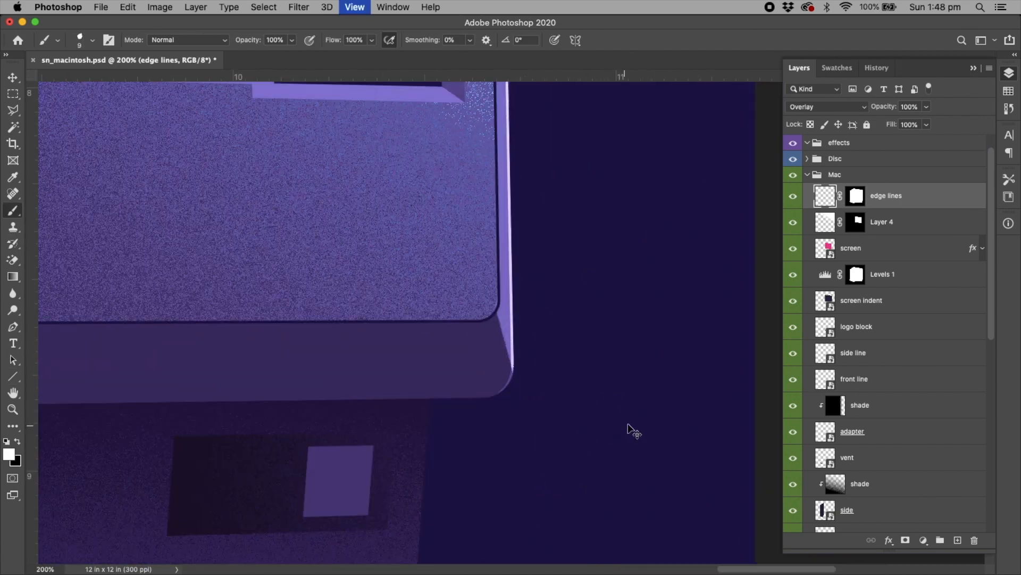
Draw a white line along the diagonal bevel at the front's upper-left corner and set the edge lines layer to 77% opacity.
key(super+equal)
key(super+equal)
key(super+equal)
scroll(403, 258, up, 5)
key(super+equal)
key(super+equal)
scroll(404, 258, up, 5)
click(13, 376)
key(super+equal)
scroll(213, 191, up, 2)
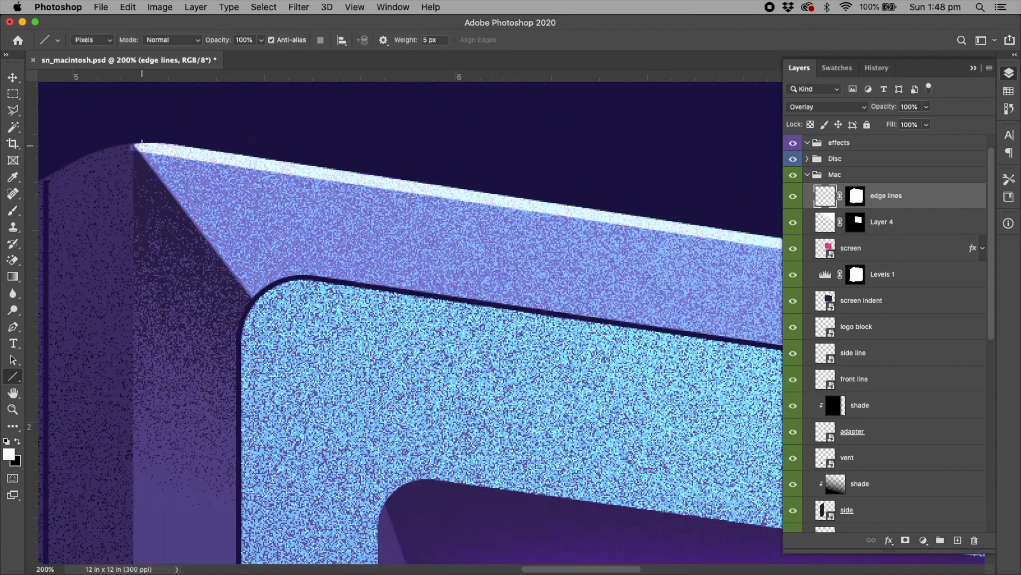
click(926, 107)
drag(930, 122, 908, 123)
key(super+0)
key(super+equal)
key(super+equal)
key(super+equal)
key(super+equal)
key(super+equal)
scroll(575, 312, up, 8)
mouse_move(256, 215)
mouse_down()
mouse_move(969, 322)
mouse_move(703, 352)
mouse_up()
mouse_move(300, 363)
mouse_down()
mouse_move(511, 387)
mouse_move(679, 392)
mouse_up()
click(926, 107)
drag(928, 121, 933, 122)
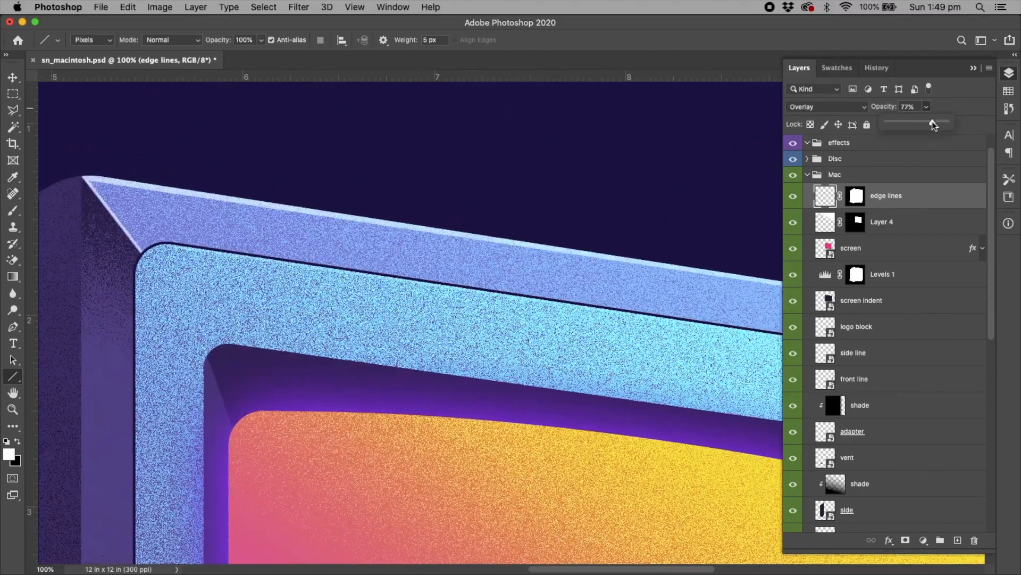
key(b)
key(super+equal)
key(super+equal)
scroll(146, 277, left, 10)
scroll(512, 431, right, 20)
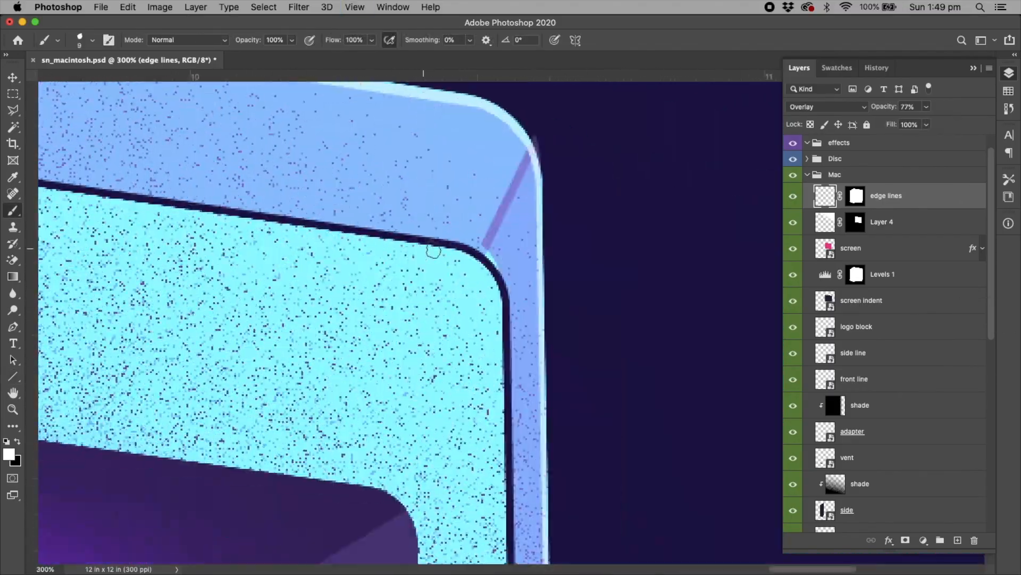
key(super+minus)
key(super+minus)
key(super+minus)
key(super+minus)
key(super+minus)
Draw a white highlight line down the side of the screen recess and brush it around the rounded corner.
key(super+equal)
key(super+equal)
key(super+equal)
key(super+equal)
scroll(621, 465, left, 10)
scroll(479, 324, up, 10)
click(13, 376)
mouse_move(341, 153)
mouse_down()
mouse_move(335, 568)
mouse_move(335, 455)
mouse_move(346, 481)
mouse_move(384, 510)
mouse_up()
key(b)
drag(537, 475, 443, 237)
Draw a white highlight line along the lower edge of the screen recess and finish its corners with the brush.
key(u)
mouse_move(291, 275)
mouse_down()
mouse_move(1019, 314)
mouse_move(661, 365)
mouse_move(681, 351)
mouse_up()
key(b)
key(super+minus)
key(super+minus)
key(super+minus)
key(super+minus)
key(super+plus)
drag(244, 226, 382, 410)
Add a Levels adjustment masked to the screen indent's outline, with input black 17 and input white 189.
scroll(984, 344, down, 3)
scroll(915, 319, up, 2)
click(835, 287)
super+click(833, 286)
click(923, 540)
click(929, 375)
drag(121, 338, 130, 339)
drag(259, 338, 224, 337)
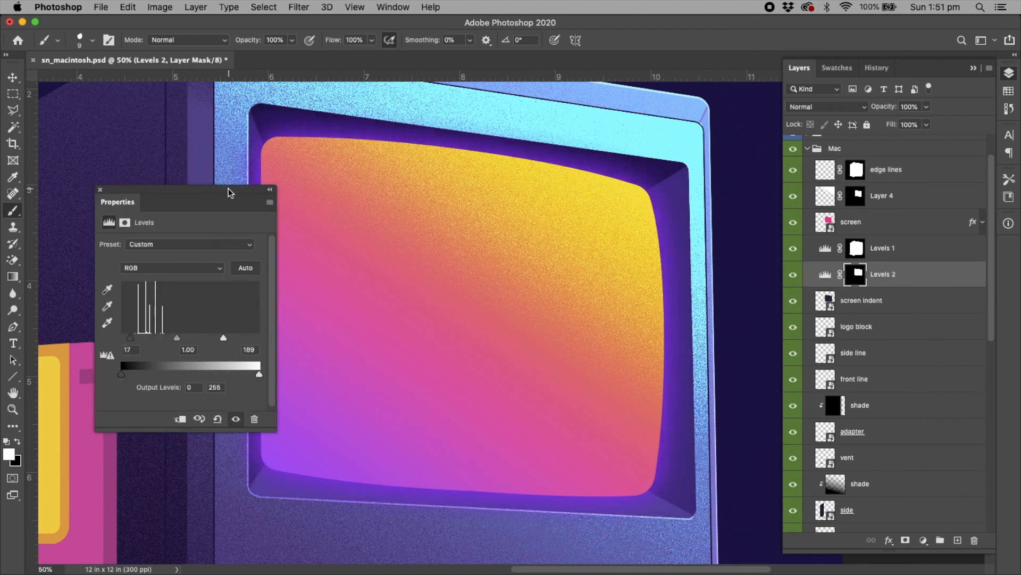
Close the Levels adjustment's settings and examine the computer's lower front around the floppy drive slot and logo block.
drag(175, 190, 352, 205)
click(277, 205)
key(super+minus)
key(super+minus)
key(super+plus)
key(super+plus)
drag(720, 468, 523, 434)
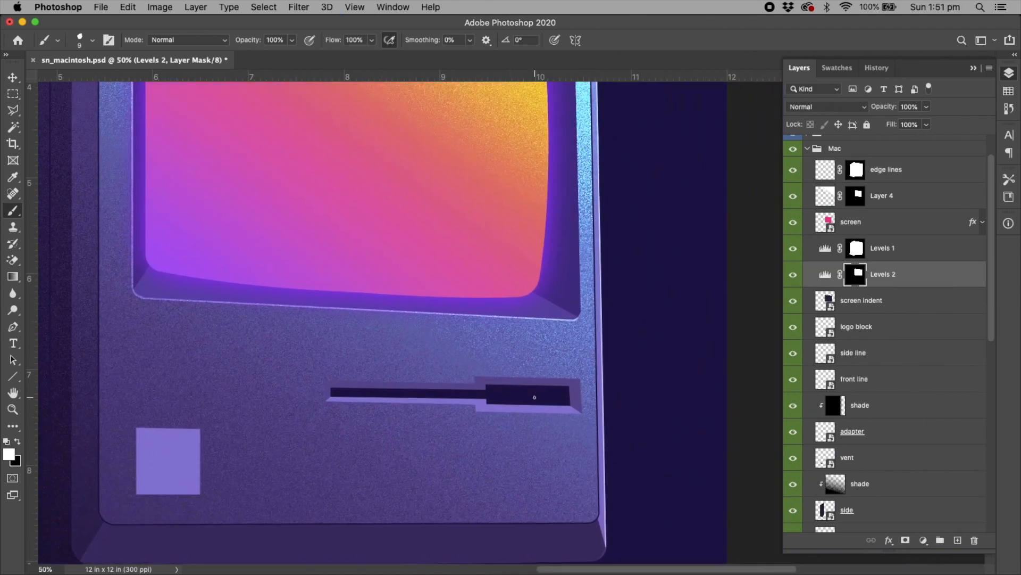
Add a new layer clipped to the disc drive layer and set its blend mode to Overlay.
key(v)
right_click(511, 390)
click(559, 431)
key(super+shift+alt+n)
right_click(877, 405)
click(755, 261)
click(826, 106)
click(805, 247)
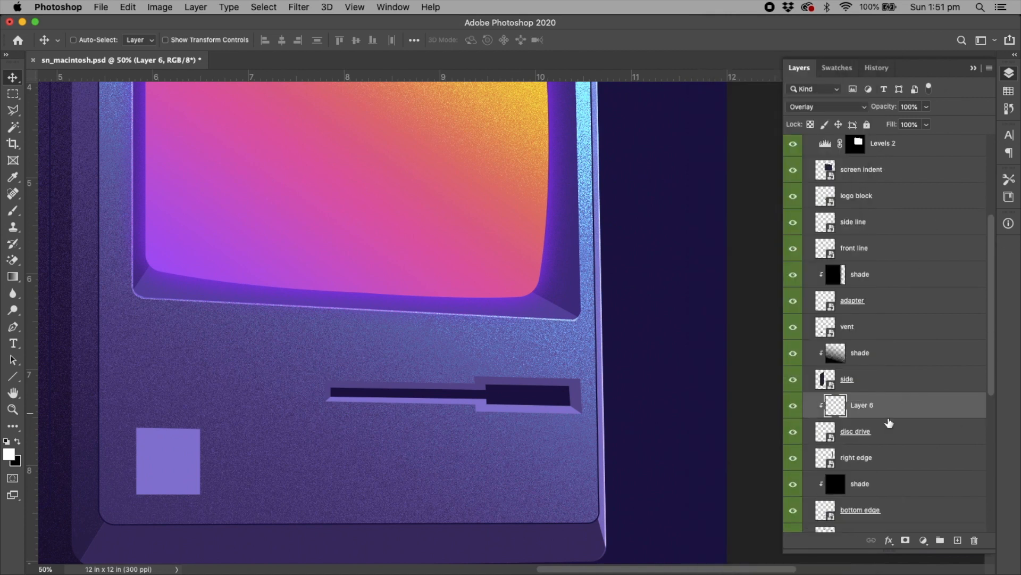
Shade the disc drive with a black gradient on the clipped layer and delete the shading from the slot's light lower lip.
key(g)
key(d)
drag(323, 397, 323, 397)
key(m)
key(alt+[)
key(w)
click(511, 408)
click(880, 416)
key(BackSpace)
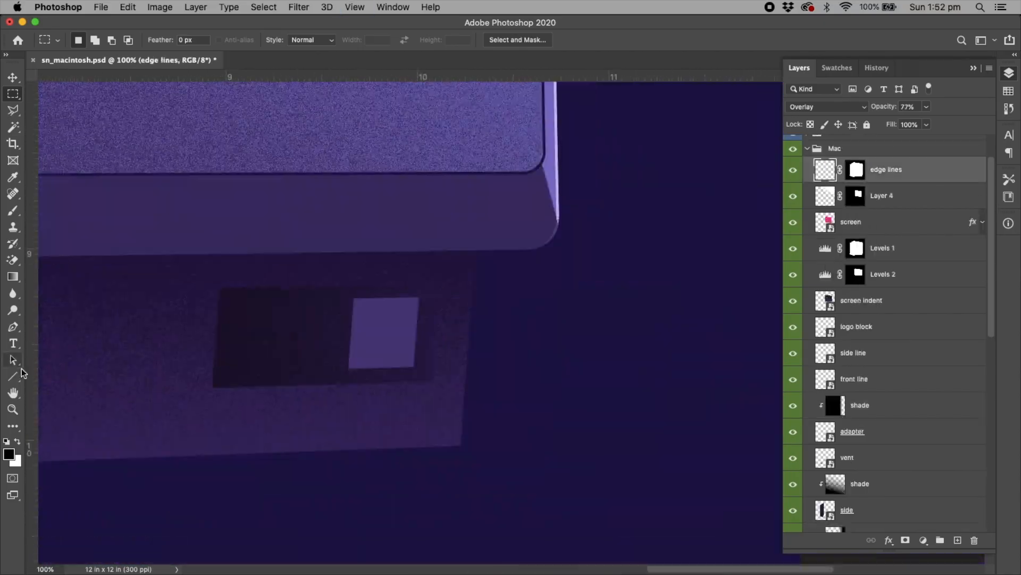
Draw 5 px white highlight lines on the edge lines layer along the base's right edge and the corners of the screen recess.
drag(472, 250, 462, 472)
scroll(585, 310, up, 15)
drag(563, 342, 609, 85)
drag(246, 404, 748, 550)
drag(297, 233, 393, 432)
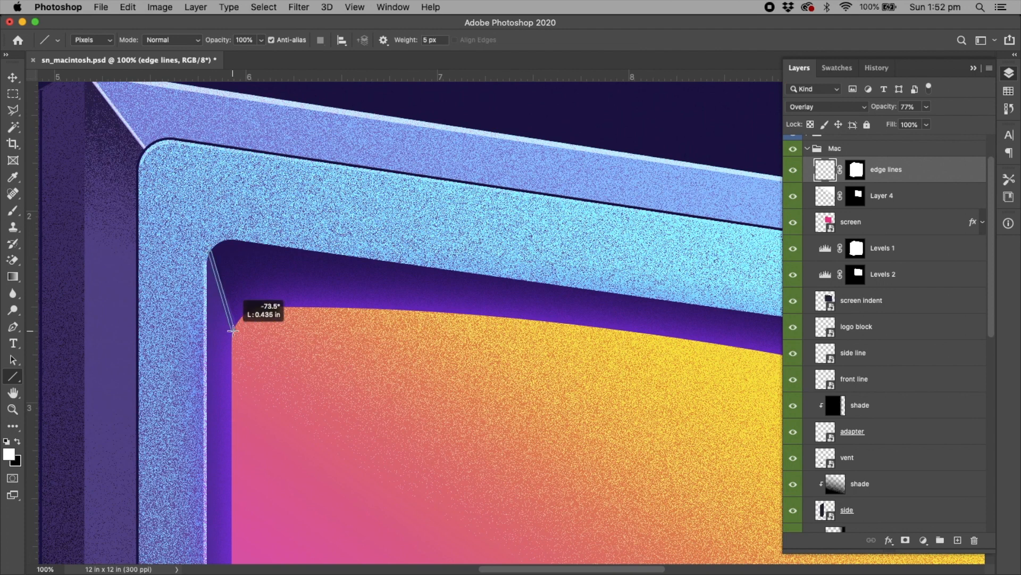
scroll(238, 345, down, 12)
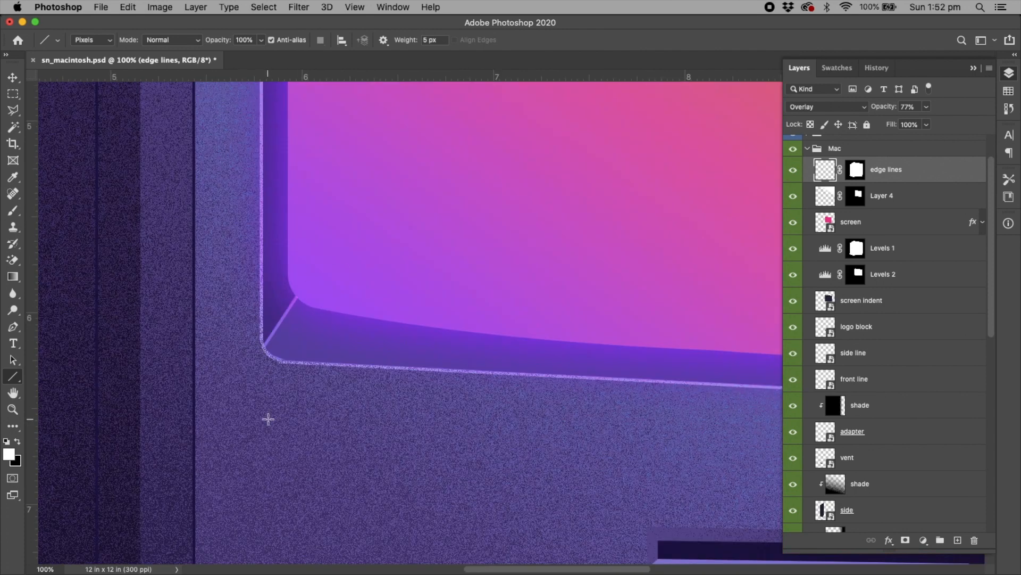
Set the opacity of the edge lines layer to 64%.
key(super+minus)
key(super+minus)
key(super+minus)
key(super+minus)
key(super+minus)
key(super+plus)
key(super+plus)
click(926, 106)
drag(927, 120, 919, 119)
drag(620, 422, 604, 504)
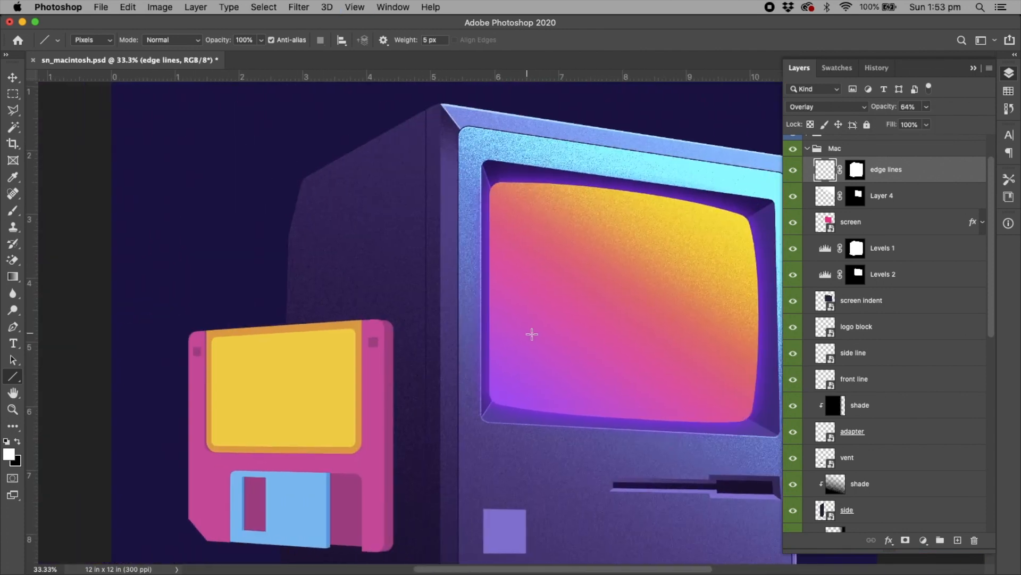
Add another highlight line along a vertical edge of the computer and touch up the edge highlights with the Brush.
key(super+1)
scroll(470, 290, up, 12)
mouse_move(392, 202)
mouse_down()
mouse_move(392, 574)
mouse_move(403, 487)
mouse_move(395, 498)
mouse_up()
key(b)
scroll(414, 488, up, 3)
drag(442, 440, 428, 234)
mouse_move(320, 266)
mouse_down()
mouse_move(330, 320)
mouse_move(372, 376)
mouse_up()
key(super+minus)
key(super+minus)
key(super+minus)
key(super+minus)
key(super+minus)
key(super+minus)
key(super+minus)
Set the black input level of the Levels 1 adjustment to 20.
double_click(825, 248)
drag(305, 354, 312, 354)
drag(365, 206, 194, 236)
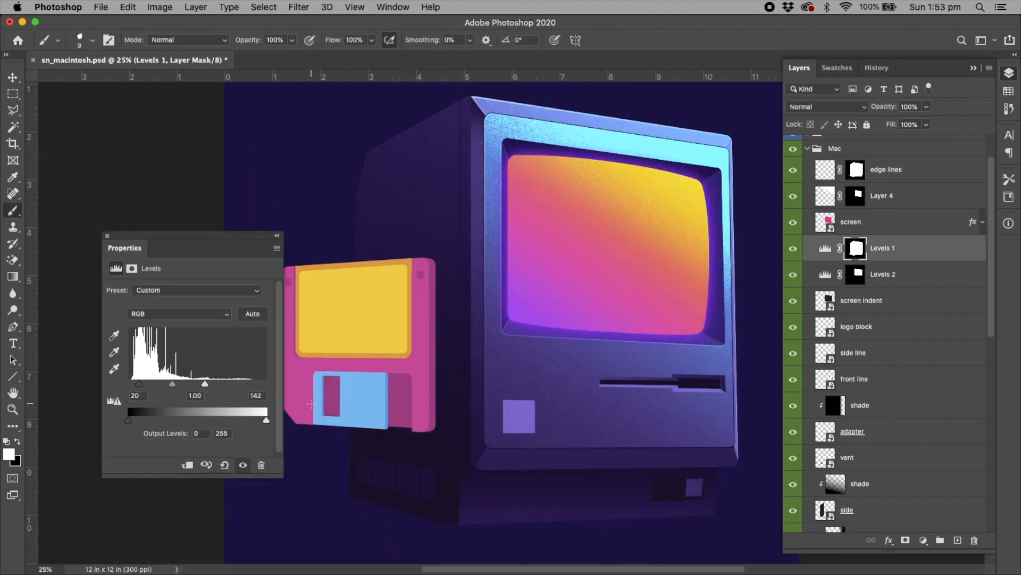
click(107, 235)
Add a background layer above Layer 1 and fill it with a purple Dissolve gradient fading from the lower-left corner toward the upper right.
key(super+minus)
key(super+minus)
key(super+plus)
drag(990, 249, 990, 435)
click(862, 498)
click(958, 540)
key(g)
click(1009, 196)
click(913, 318)
drag(361, 492, 749, 306)
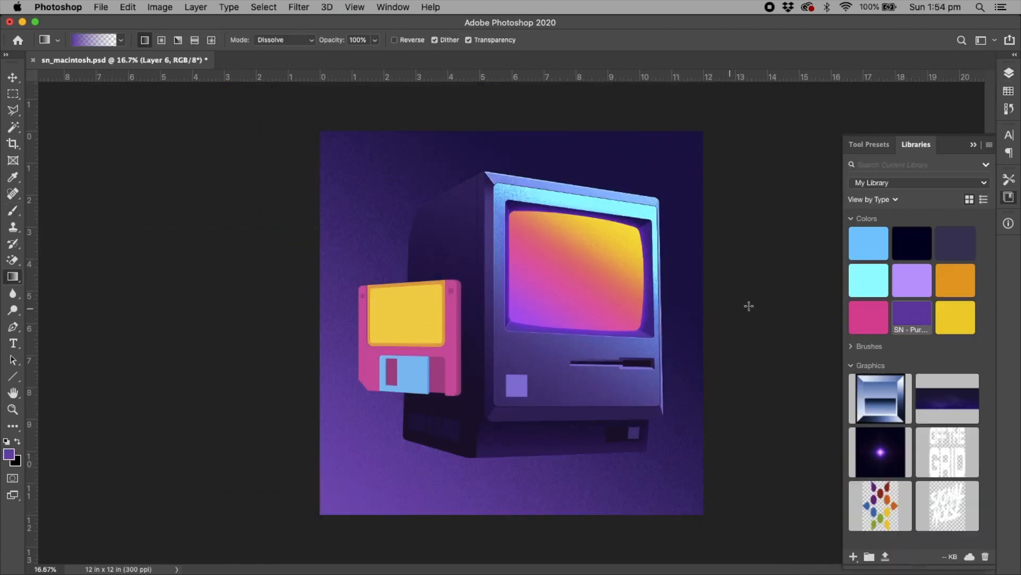
Lower the purple gradient layer's opacity and darken the artwork's upper-right background with a black gradient on a new layer.
click(1009, 73)
click(926, 107)
drag(929, 121, 899, 121)
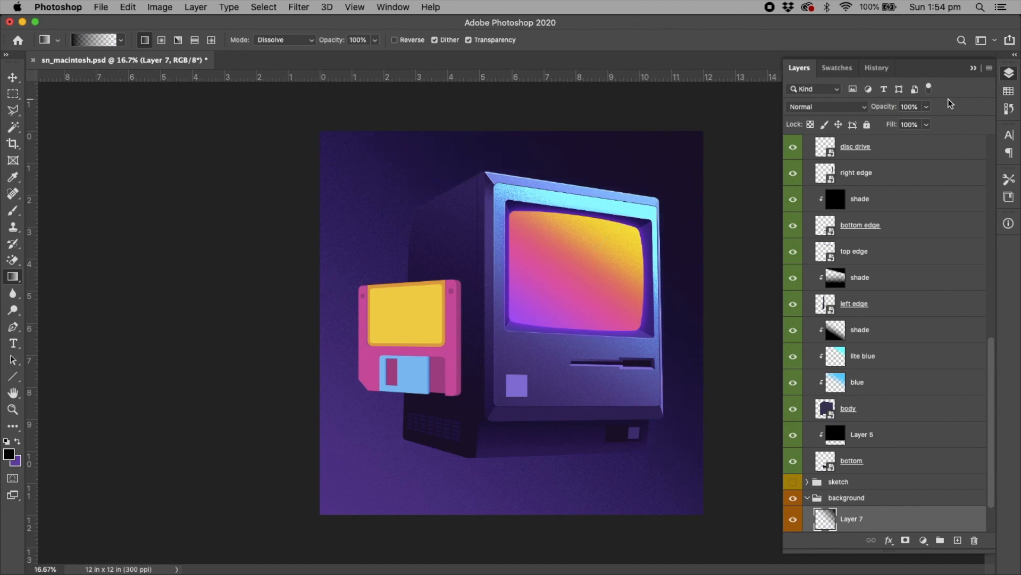
Duplicate the body and bottom layers, merge the copies beneath the Mac artwork, and name the merged layer outer glow.
scroll(935, 406, down, 3)
click(883, 362)
super+click(889, 414)
drag(890, 414, 958, 540)
drag(887, 385, 886, 468)
right_click(885, 447)
click(780, 397)
double_click(843, 434)
text(outer glow)
key(Return)
Clip the blue, lite blue and adjoining shade layers to the body layer.
right_click(870, 334)
click(861, 260)
right_click(867, 304)
click(846, 260)
right_click(893, 280)
click(862, 260)
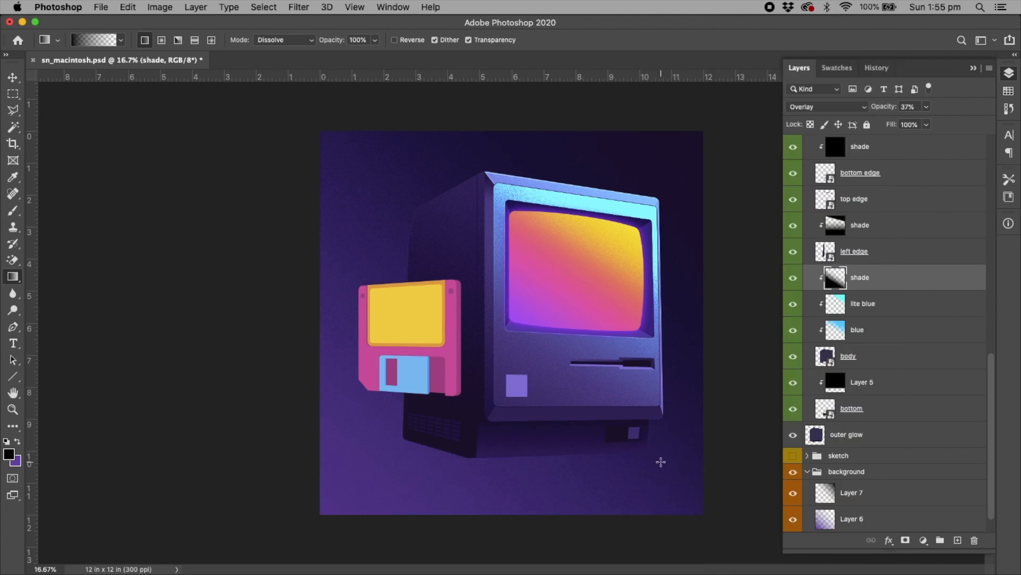
Apply a blue-violet Outer Glow to the outer glow layer with 61% opacity, 14% noise and 103 px size.
key(super+plus)
key(super+plus)
drag(673, 467, 543, 214)
click(856, 435)
key(super+minus)
click(888, 540)
click(905, 528)
click(206, 250)
drag(873, 168, 874, 177)
click(975, 123)
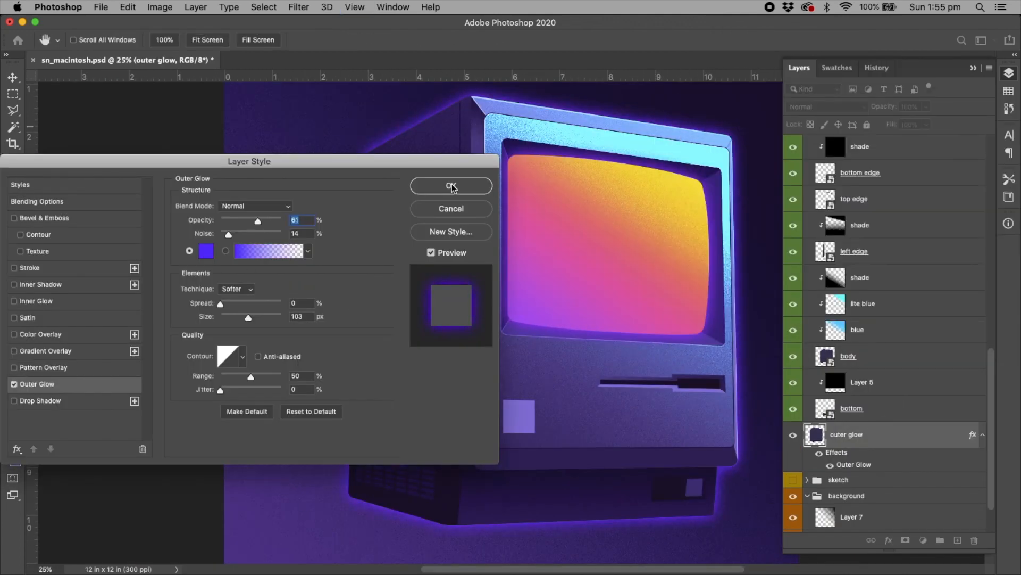
click(452, 186)
Fade the outer glow layer with a black-to-white gradient mask and set its opacity to 77%.
click(905, 540)
key(g)
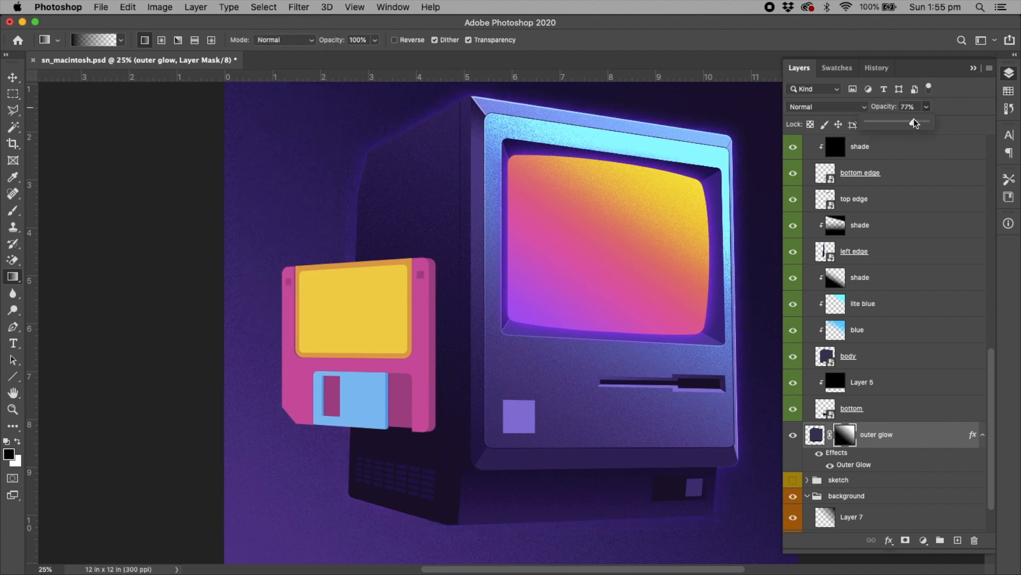
drag(913, 121, 914, 122)
Redraw the black gradient on Layer 7 so it fades from the top of the artwork downward.
key(super+minus)
click(873, 510)
scroll(883, 495, down, 2)
drag(554, 143, 656, 458)
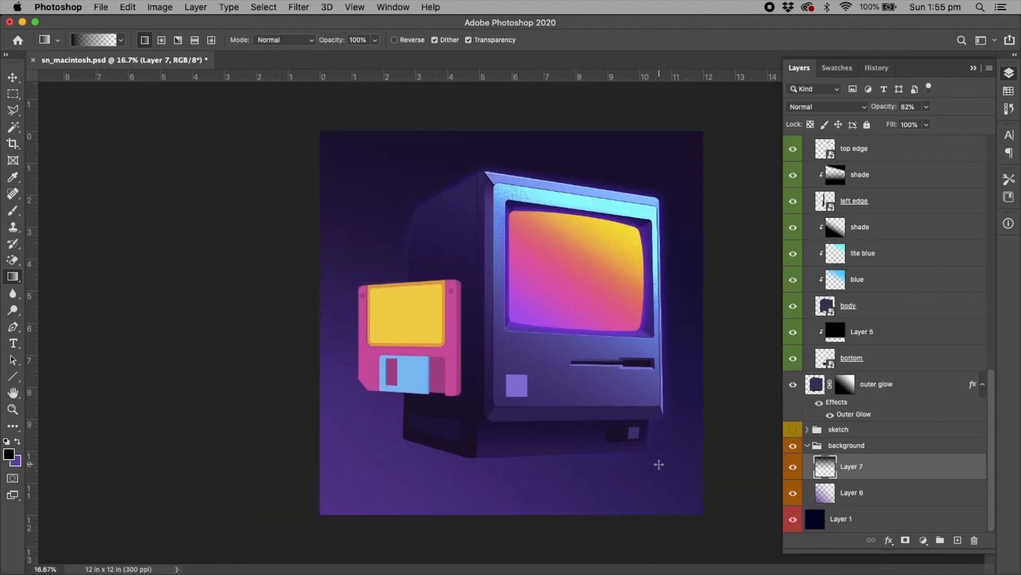
Draw a white highlight line on the edge lines layer along the sloping top edge of the computer's side.
scroll(897, 378, up, 10)
click(878, 354)
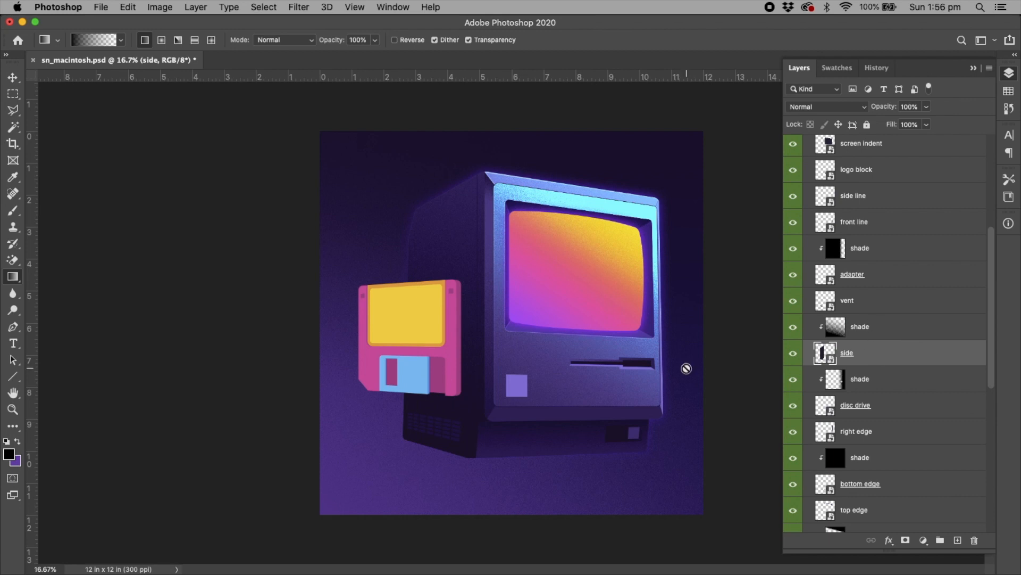
scroll(877, 356, up, 8)
click(886, 222)
key(super+plus)
key(super+plus)
key(super+plus)
key(super+plus)
key(super+plus)
drag(405, 106, 569, 290)
key(u)
key(d)
key(x)
drag(195, 350, 608, 122)
key(b)
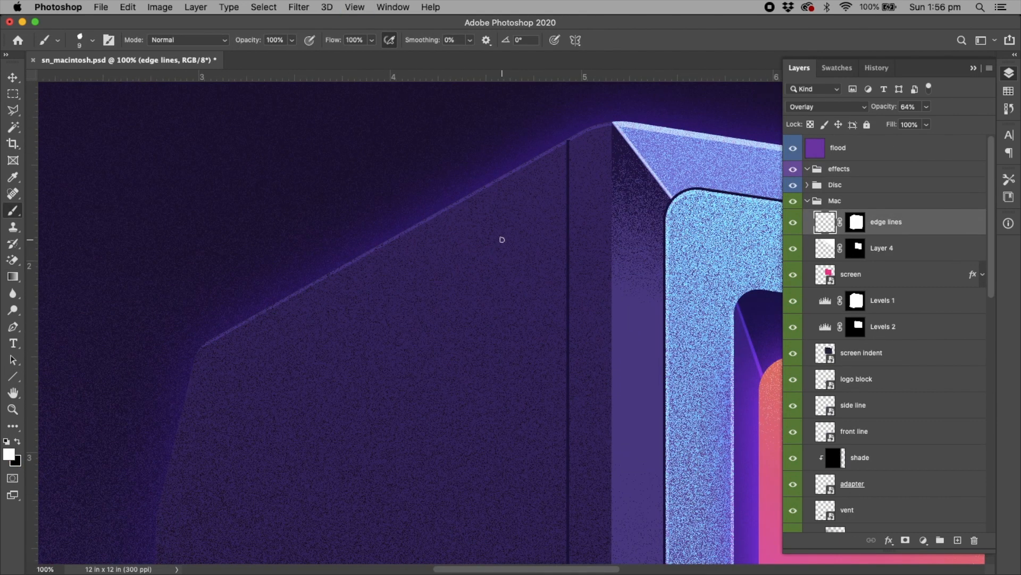
Draw white highlight lines down the computer's rear edge, from the top corner to the floppy disk.
key(super+0)
key(super+plus)
key(super+plus)
key(super+plus)
key(u)
drag(380, 201, 333, 430)
drag(352, 312, 353, 498)
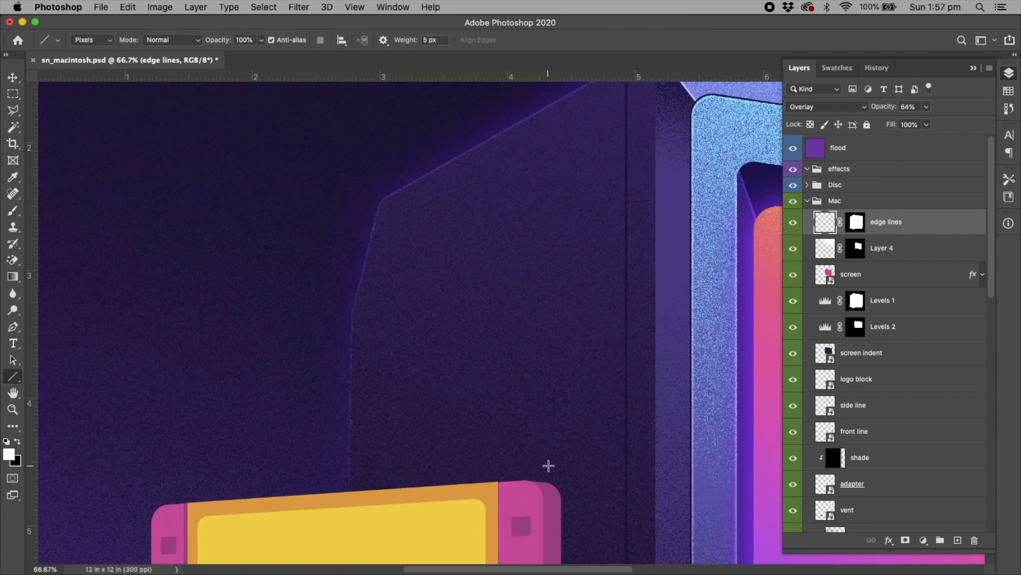
Set the opacity of the shade layer clipped to the side layer to 48%.
scroll(448, 460, down, 10)
key(super+minus)
key(super+minus)
key(super+minus)
scroll(597, 453, up, 3)
scroll(893, 231, down, 5)
click(894, 353)
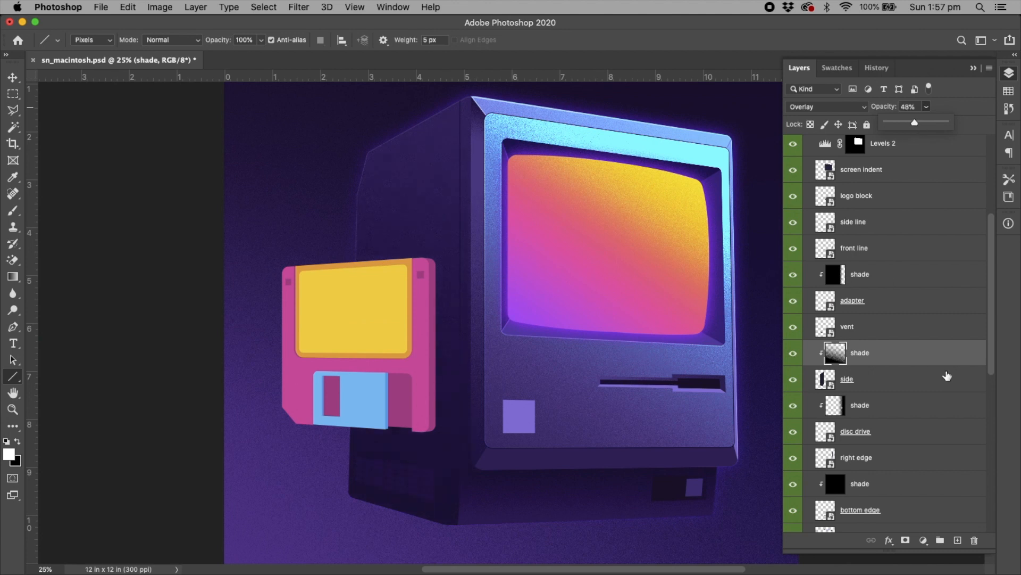
Darken the top edge's left end with a black gradient on a clipped Overlay shade layer at 58% opacity.
drag(991, 332, 992, 341)
drag(477, 113, 574, 130)
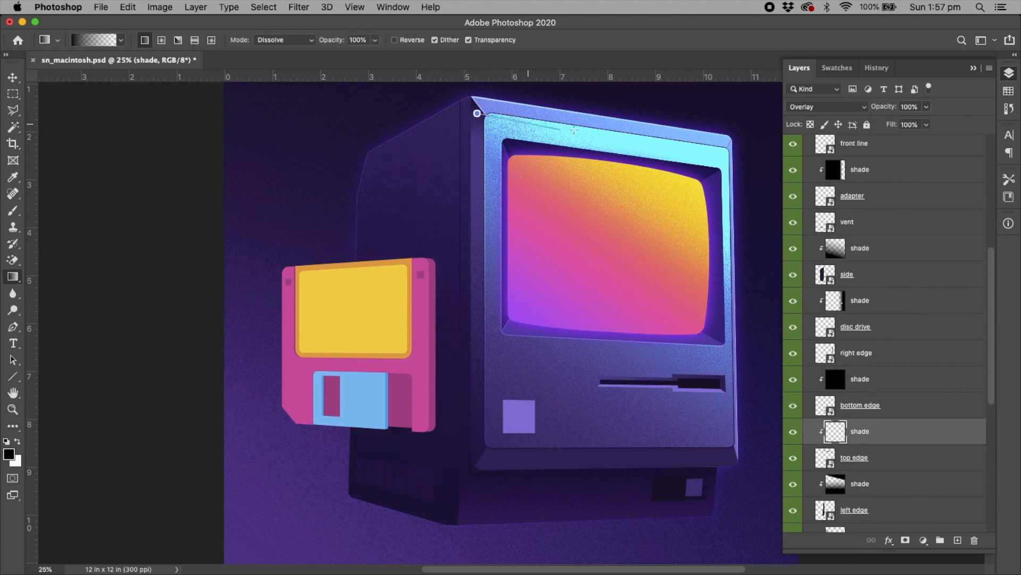
drag(927, 107, 897, 124)
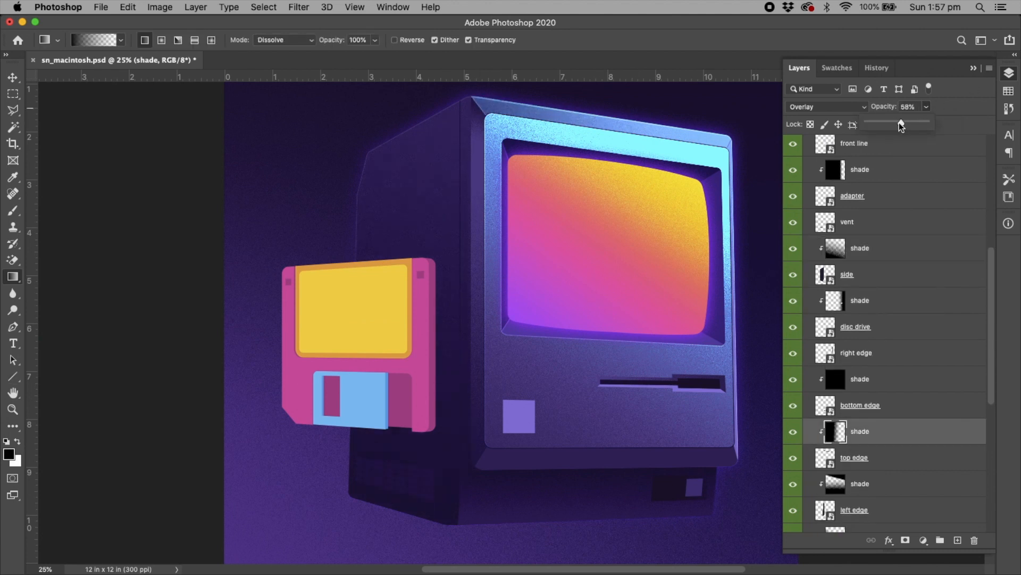
Add a purple gradient over the base's right end on a new layer clipped to the bottom layer, and lower its opacity.
click(923, 481)
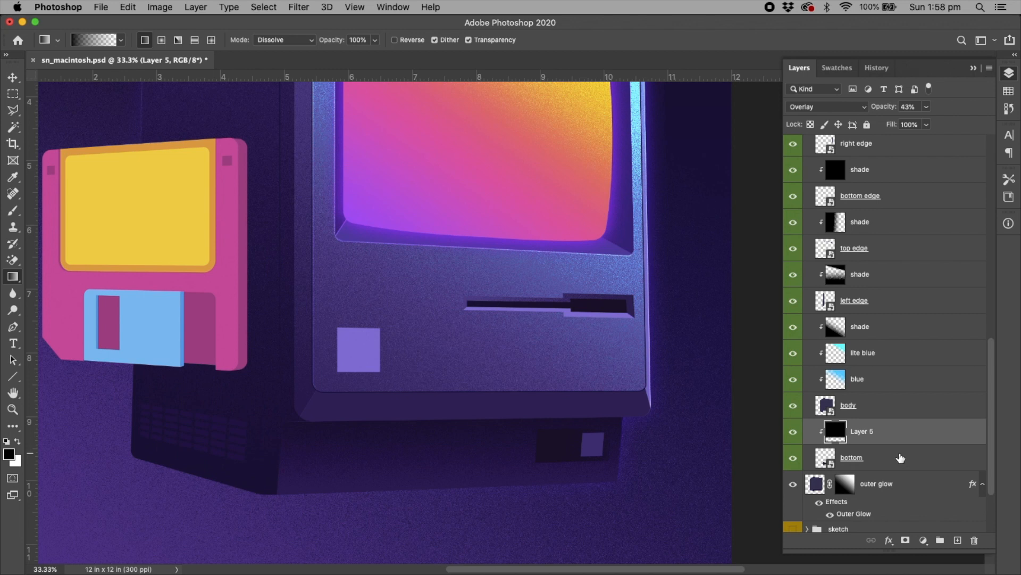
click(1009, 197)
drag(534, 474, 534, 475)
click(1009, 73)
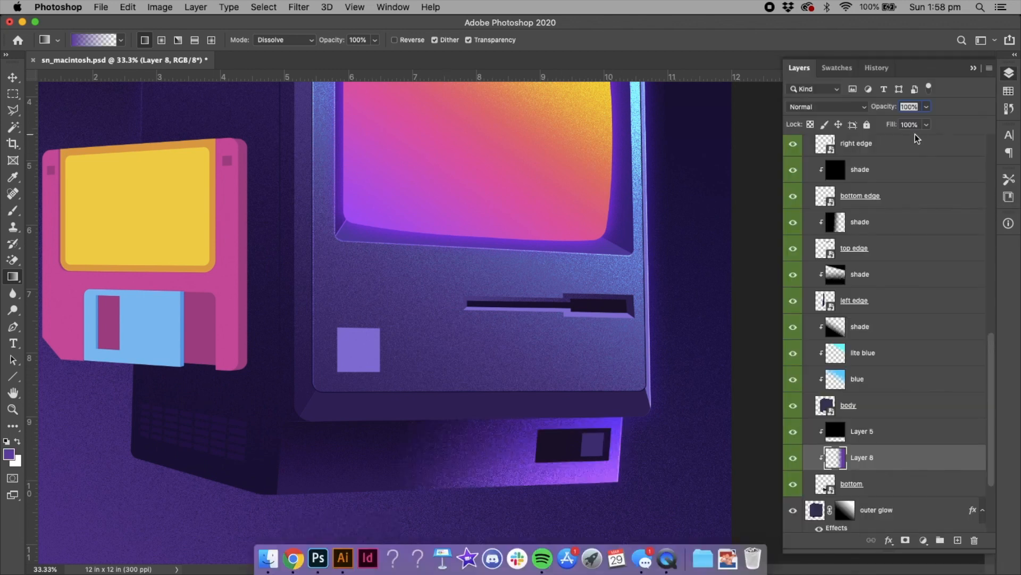
drag(927, 107, 896, 125)
Add a new layer clipped to the bottom edge layer, name it shade 2, and set it to Overlay.
drag(990, 351, 991, 330)
click(913, 226)
click(905, 247)
key(alt+shift+super+n)
double_click(861, 248)
text(shade 2)
key(Return)
click(827, 106)
click(819, 243)
Darken the left part of the bottom edge with a black gradient on shade 2 and set its opacity to 51%.
key(d)
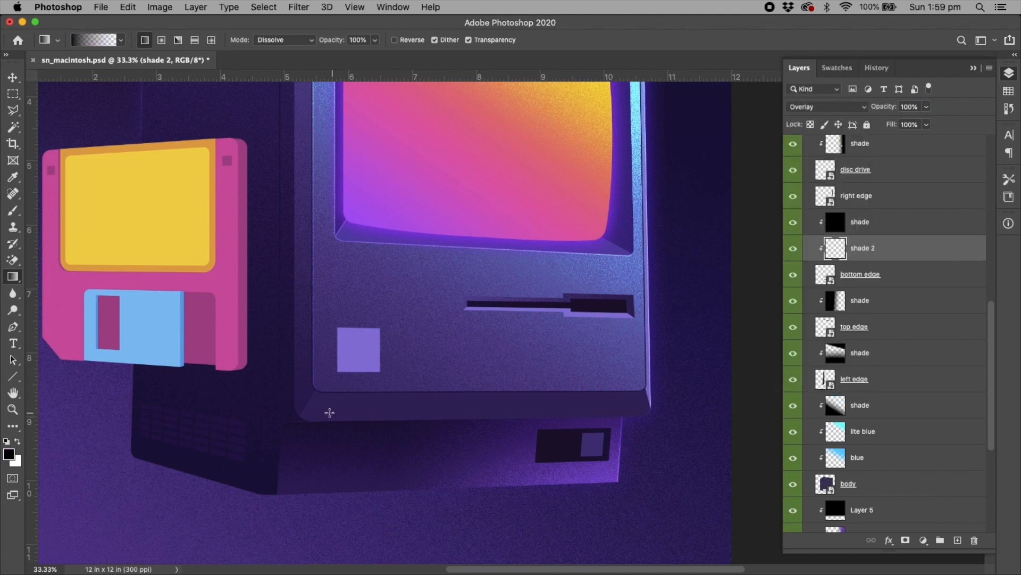
drag(651, 419, 651, 419)
drag(926, 106, 911, 123)
key(super+minus)
key(super+minus)
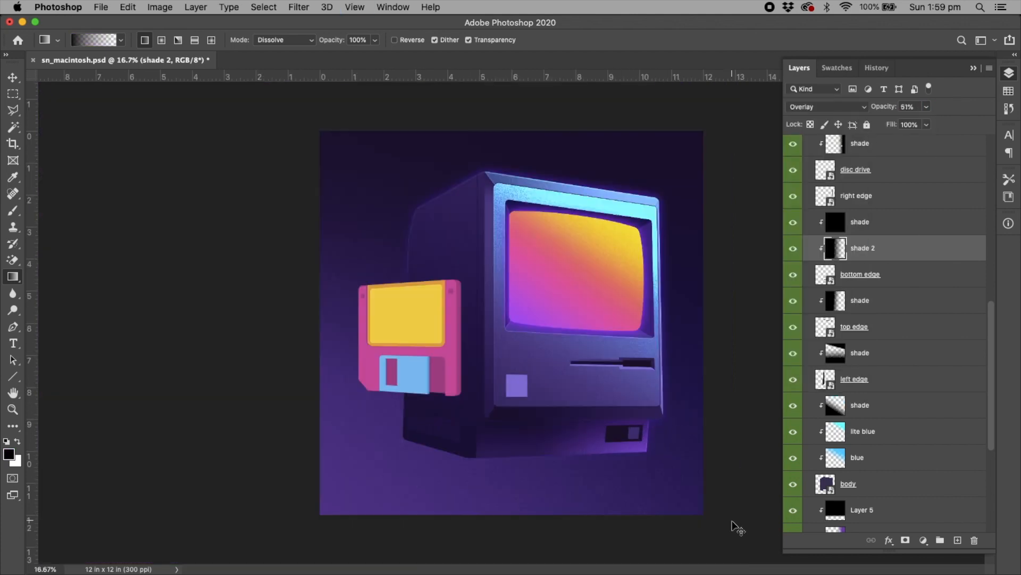
Set the opacity of the plain shade layer above shade 2 to 43%.
click(896, 222)
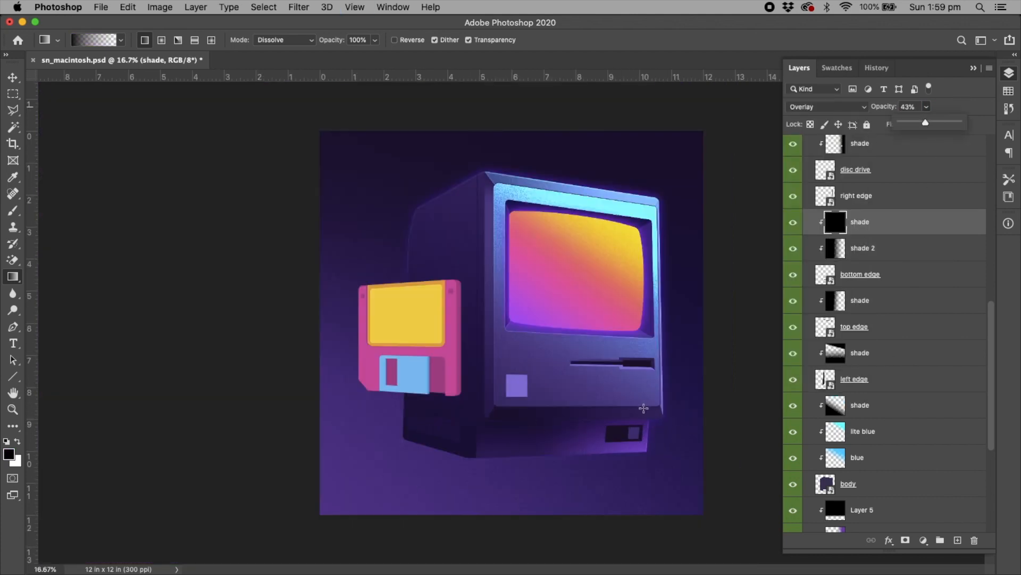
Add a Color Overlay effect to the vent layer.
drag(989, 366, 989, 307)
click(884, 223)
click(889, 540)
click(935, 500)
click(305, 201)
click(692, 250)
key(Return)
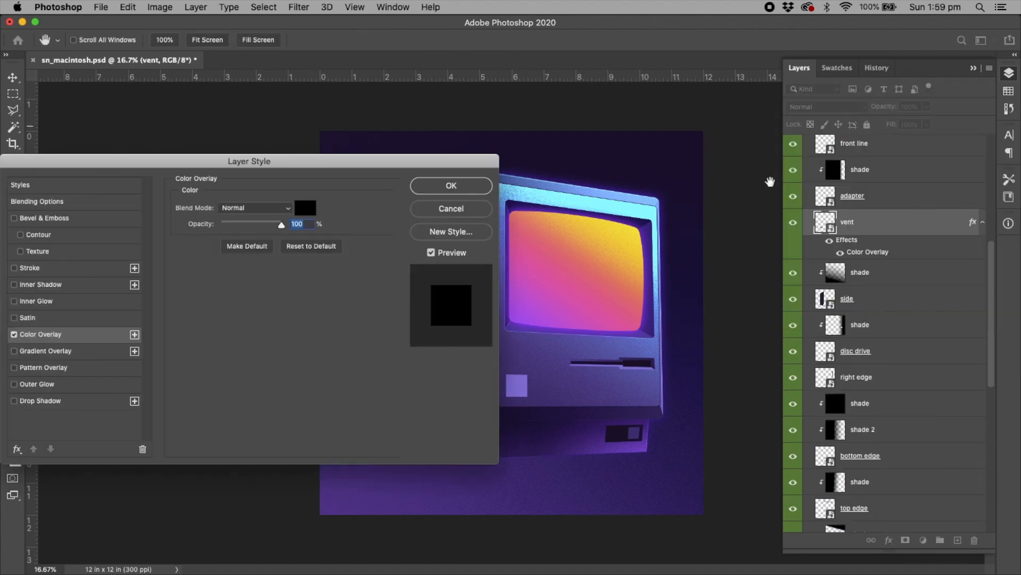
click(451, 185)
Change the vent layer's Color Overlay to purple.
double_click(868, 251)
drag(363, 162, 886, 115)
click(830, 160)
click(869, 195)
click(849, 128)
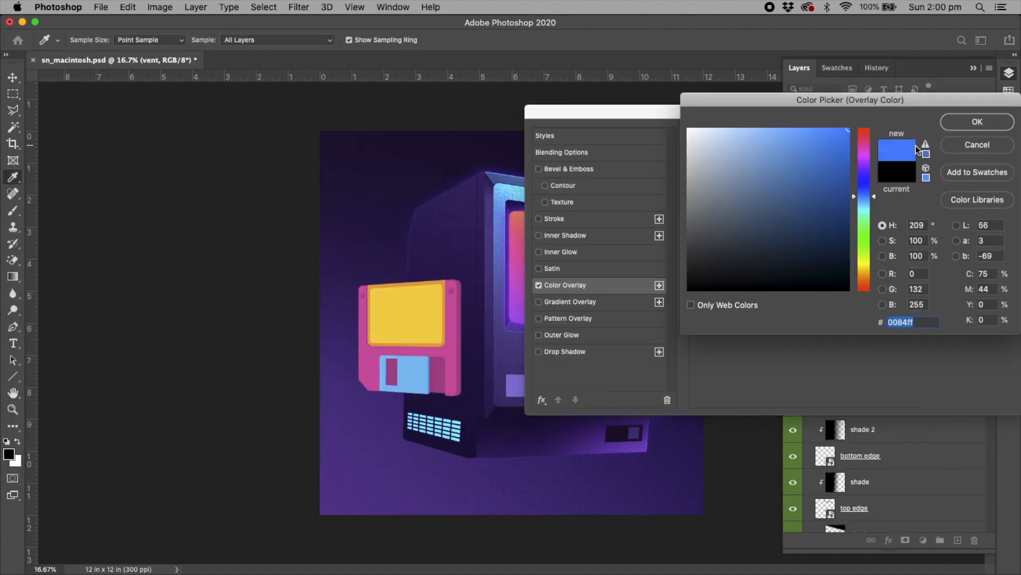
click(875, 171)
key(Return)
click(992, 142)
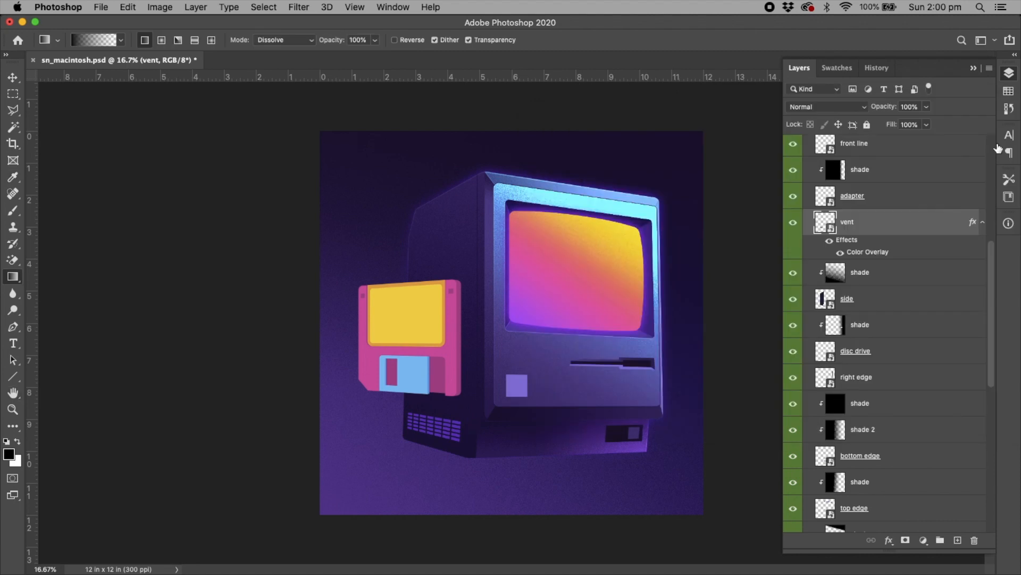
Load the vent's outline as a selection and fill it with the library's pink on a new layer above the vent.
super+click(825, 227)
key(super+shift+alt+n)
key(super+plus)
key(super+plus)
key(super+plus)
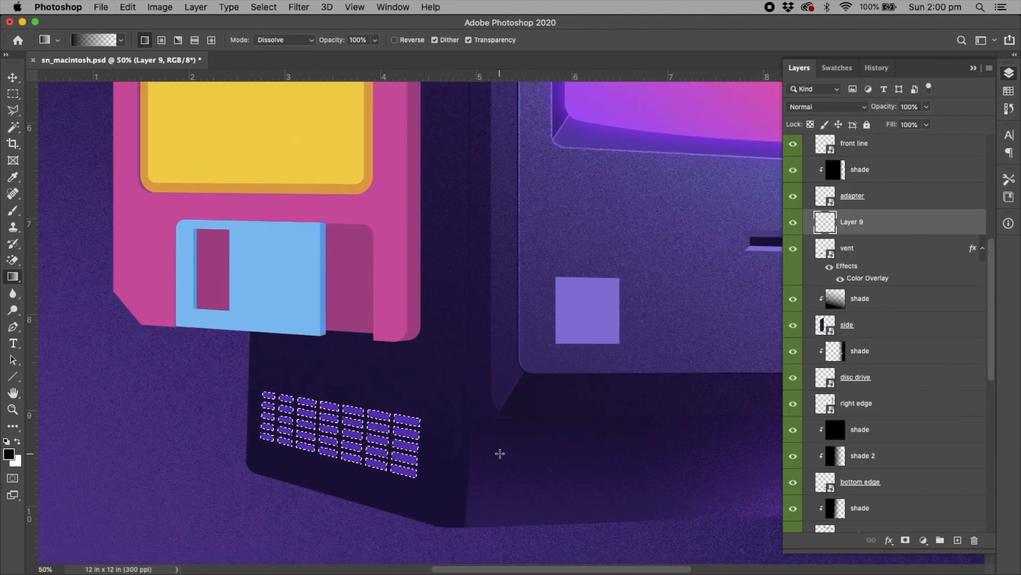
click(1009, 197)
click(883, 317)
key(alt+BackSpace)
Mask the pink layer to the vent selection and lower its opacity to 25%.
key(F7)
click(906, 540)
mouse_move(926, 106)
mouse_down()
mouse_move(874, 124)
mouse_move(934, 123)
mouse_up()
Pick a different color for the vent layer's Color Overlay.
double_click(854, 278)
click(822, 168)
click(797, 239)
key(Return)
key(Return)
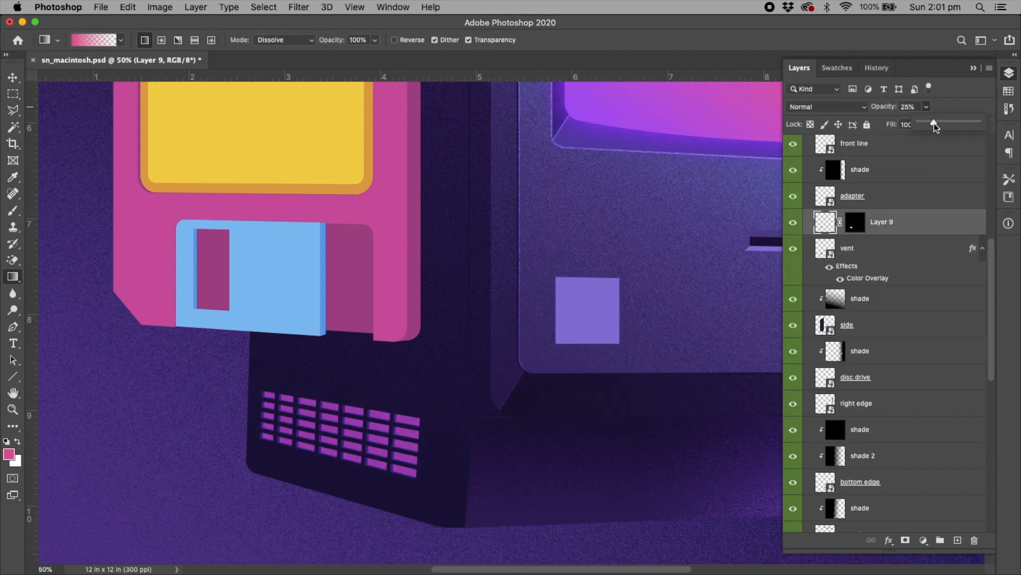
Blend the library's orange into the vent's right end with a radial gradient on Layer 9, and set the layer's opacity to 27%.
key(super+0)
key(F7)
click(955, 277)
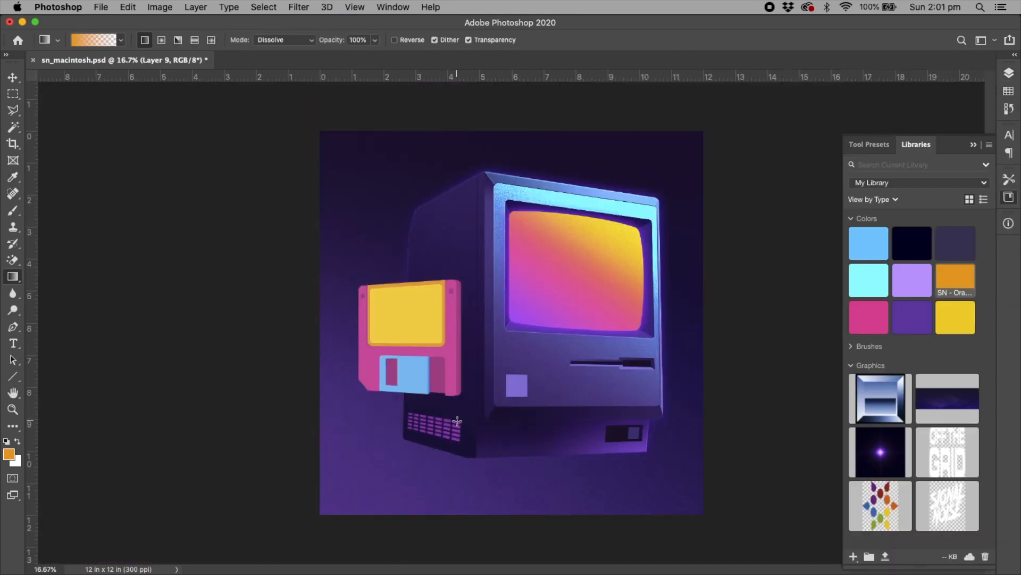
click(1011, 78)
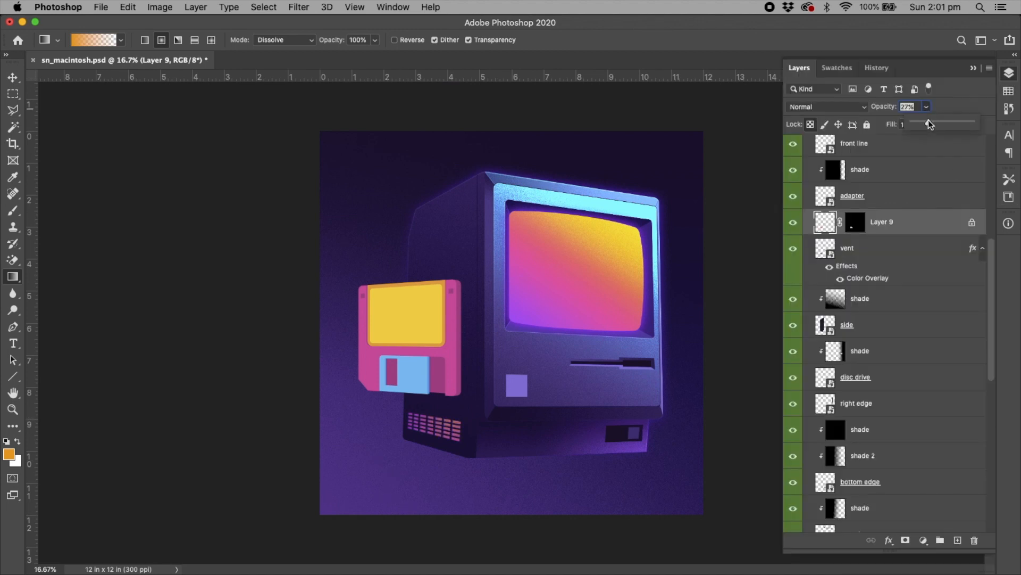
Open the adapter smart object in Illustrator, select its small square, save the artwork and switch back to Photoshop.
click(12, 79)
right_click(632, 432)
click(652, 438)
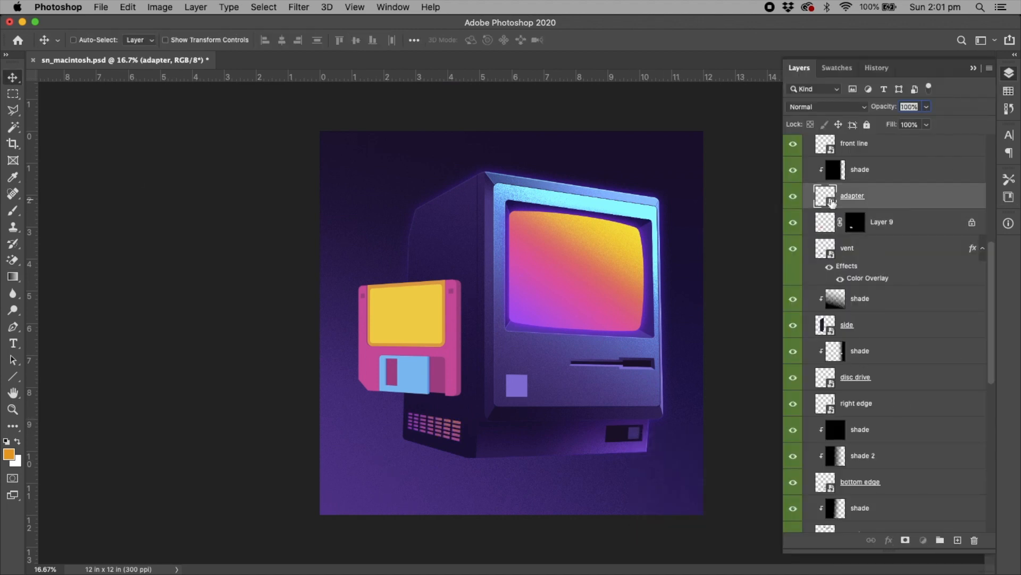
double_click(825, 196)
click(688, 478)
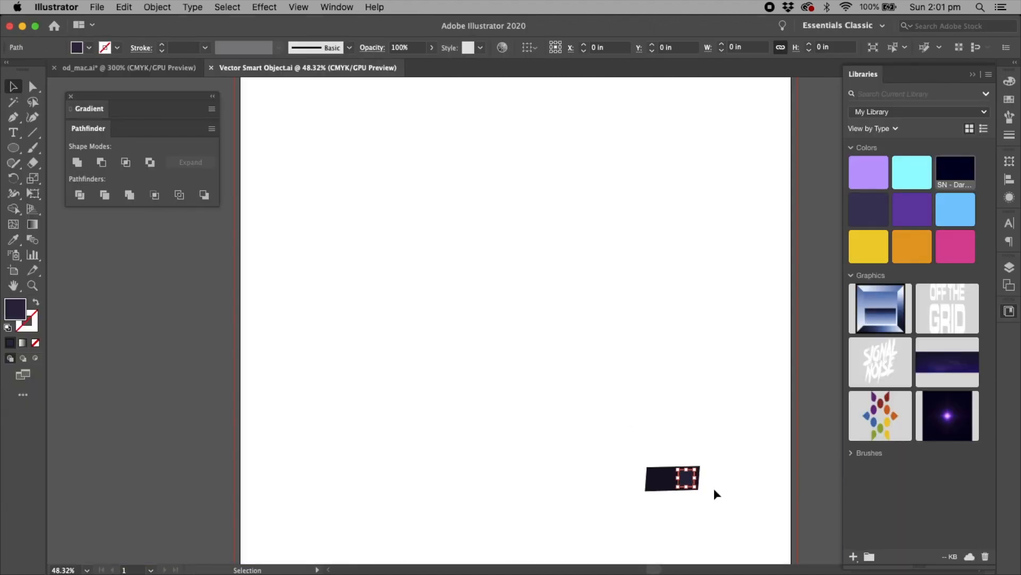
click(766, 459)
key(super+s)
key(super+Tab)
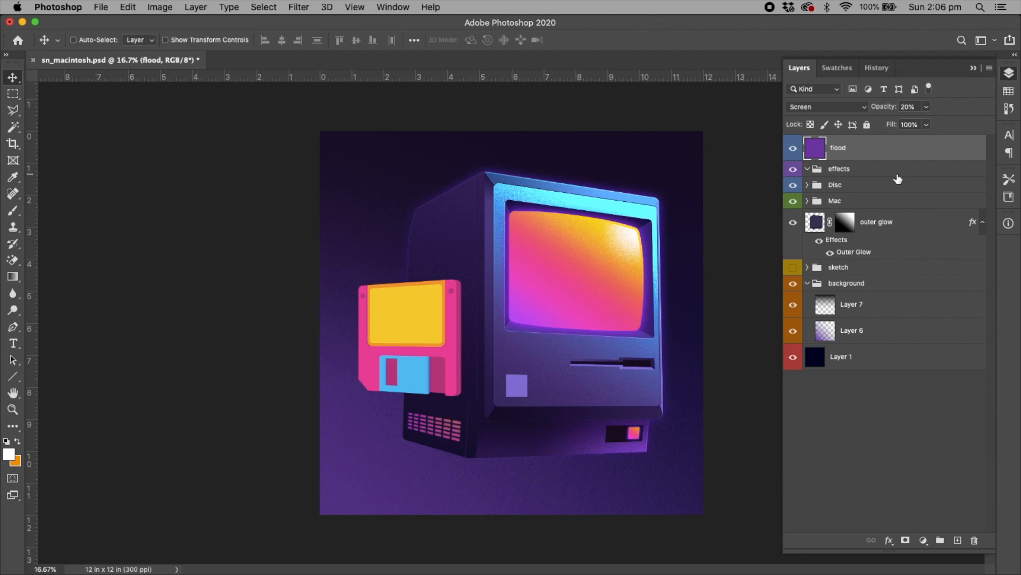
Expand the Disc group and load the floppy disc's combined outline as a selection, with the group's top smart object active.
click(807, 184)
key(super+plus)
key(super+plus)
super+click(825, 234)
shift+super+click(824, 234)
click(873, 206)
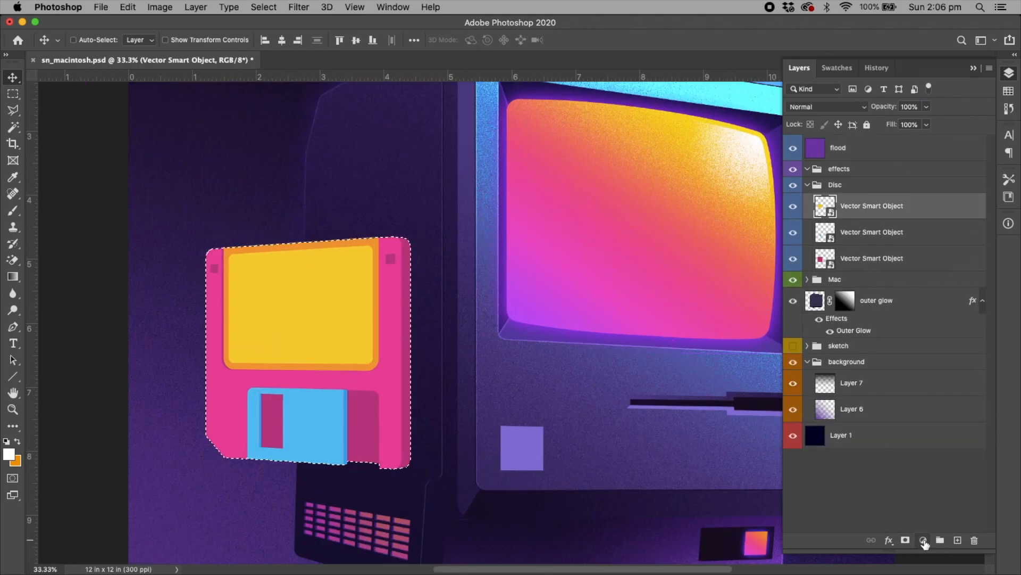
Add a Levels adjustment masked to the disc, pulling the black and white input points inward to increase its contrast.
click(924, 540)
click(931, 368)
drag(194, 235, 552, 150)
drag(486, 300, 498, 300)
drag(623, 300, 612, 302)
click(465, 150)
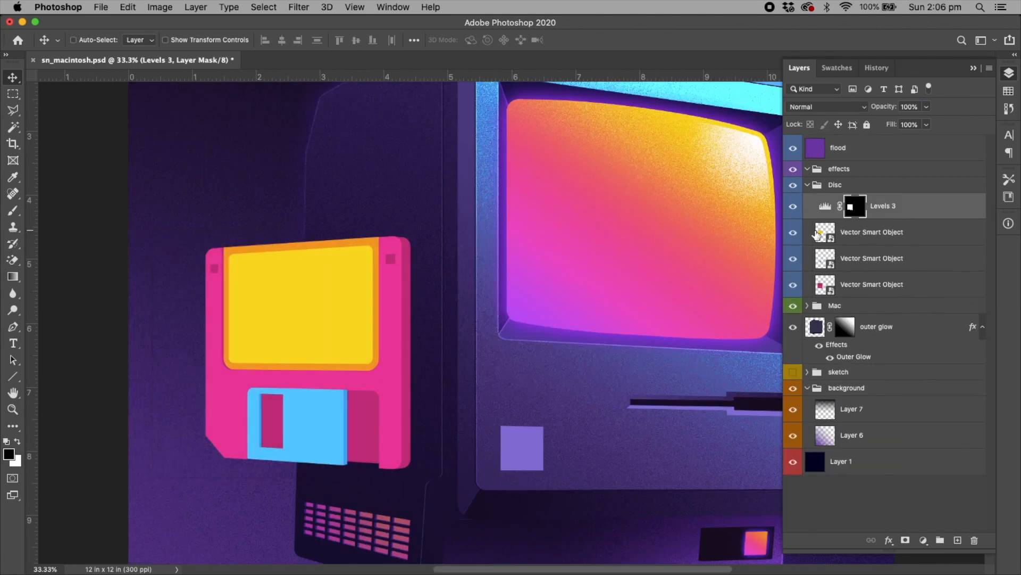
Lower the flood layer's opacity to 15%.
key(super+minus)
key(super+minus)
click(846, 152)
click(926, 106)
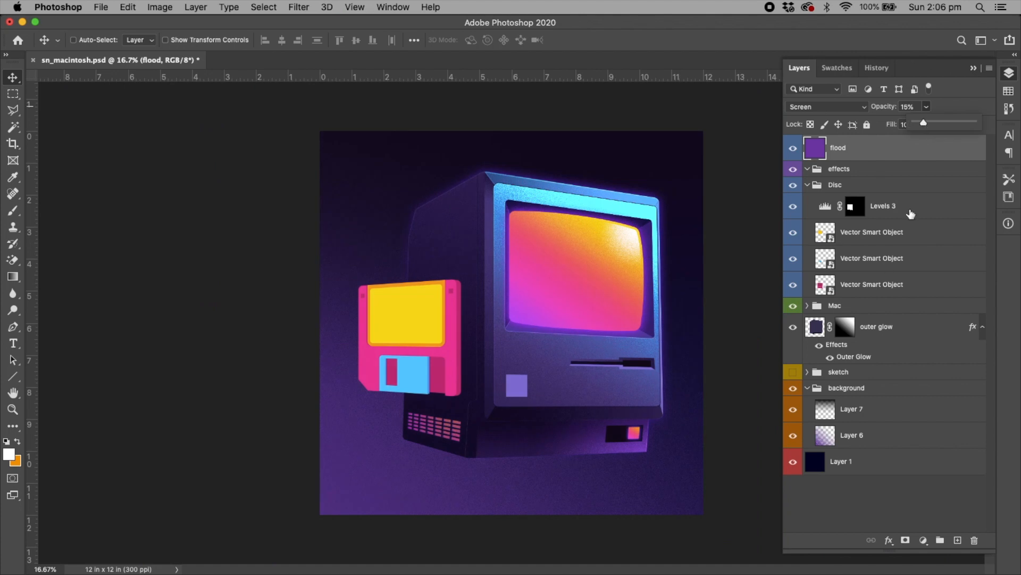
Add an Overlay layer clipped to the pink disc body and darken its lower-left corner with a black radial gradient.
click(876, 285)
key(super+shift+alt+n)
right_click(871, 285)
click(804, 260)
click(826, 107)
click(803, 250)
key(g)
drag(365, 385, 445, 294)
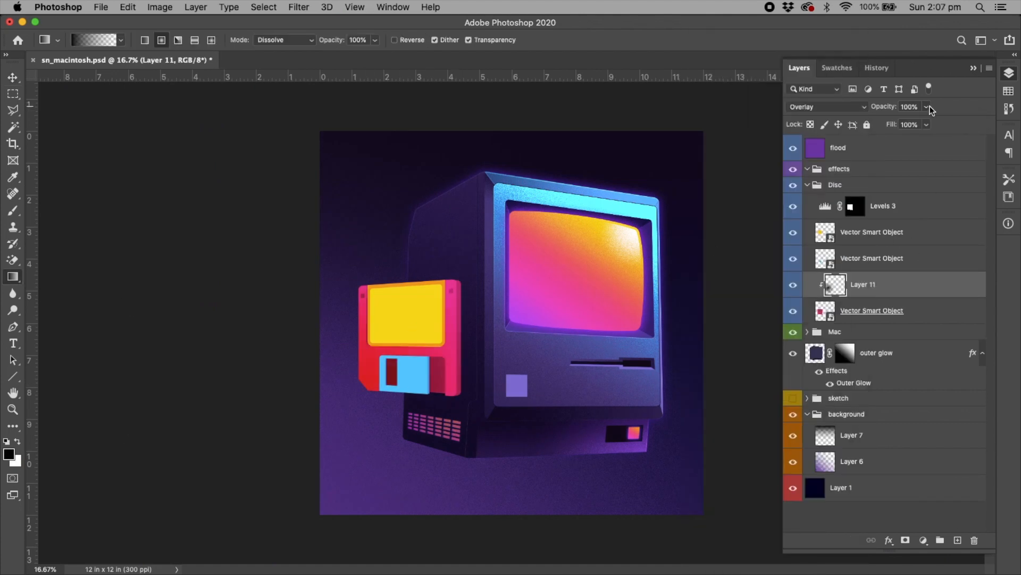
Switch the disc body's shading layer to Multiply at 24% opacity and redraw its black gradient as linear from the lower-left corner.
click(826, 107)
click(812, 59)
click(926, 107)
drag(929, 122, 884, 125)
key(super+z)
click(144, 40)
drag(371, 378, 426, 326)
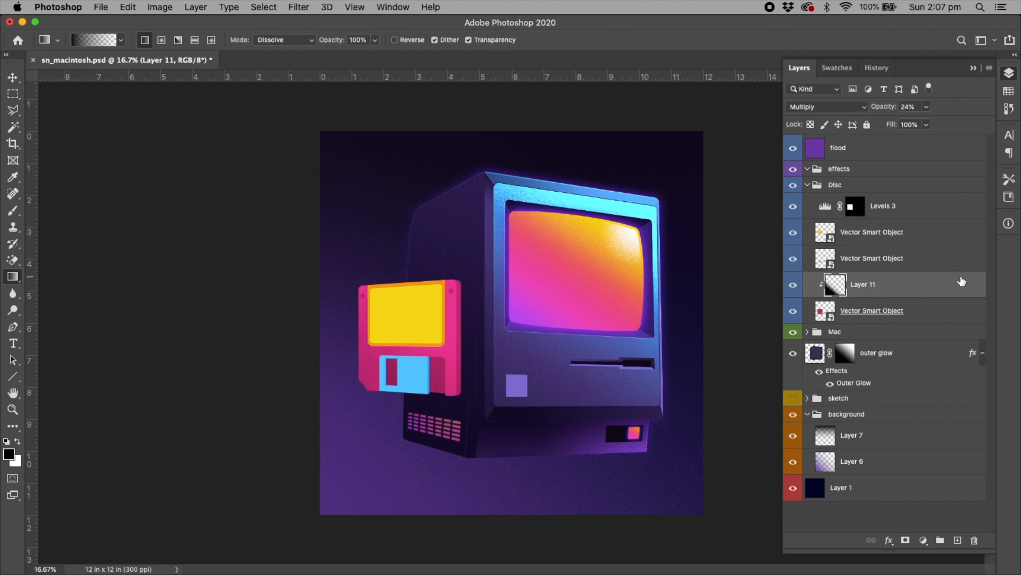
Add another clipped Overlay layer and highlight the disc body's upper-right corner with a white radial gradient at 41% opacity.
key(v)
key(super+shift+alt+n)
click(826, 107)
click(737, 242)
click(18, 442)
key(g)
drag(457, 284, 431, 314)
drag(901, 126, 891, 126)
Select the disc body's darker pink areas with the Magic Wand and clear the Layer 12 highlight from them.
click(872, 336)
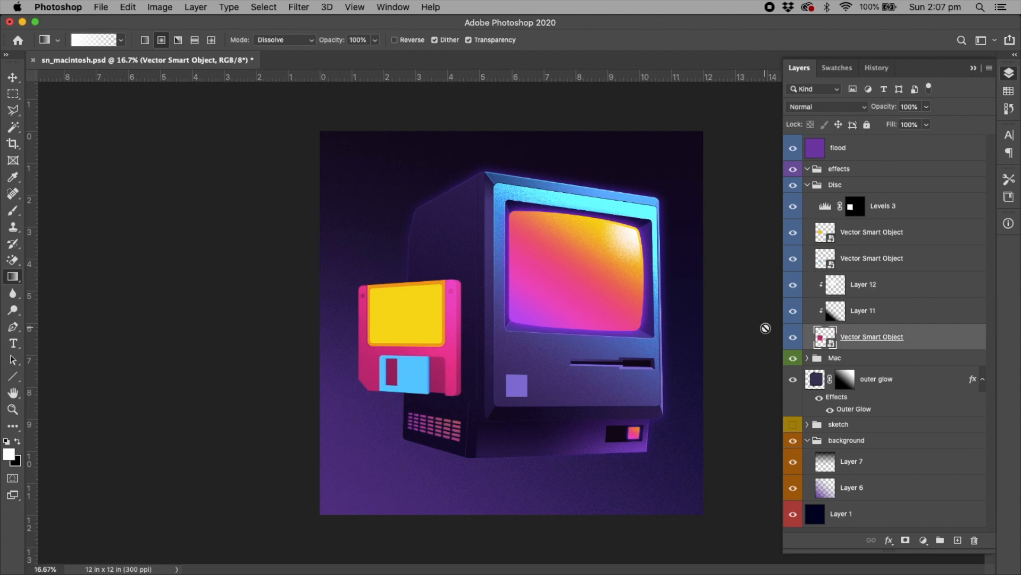
key(w)
click(438, 376)
click(863, 284)
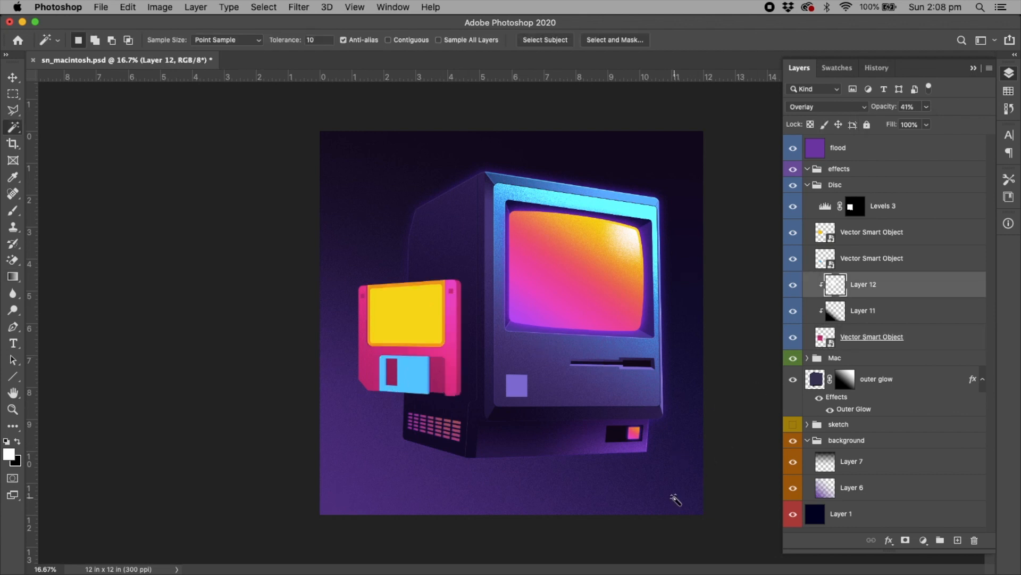
Add a new layer named shade clipped to the disc's blue shutter object.
key(super+=)
key(super+=)
drag(761, 454, 868, 369)
click(883, 258)
click(957, 539)
right_click(905, 258)
click(867, 263)
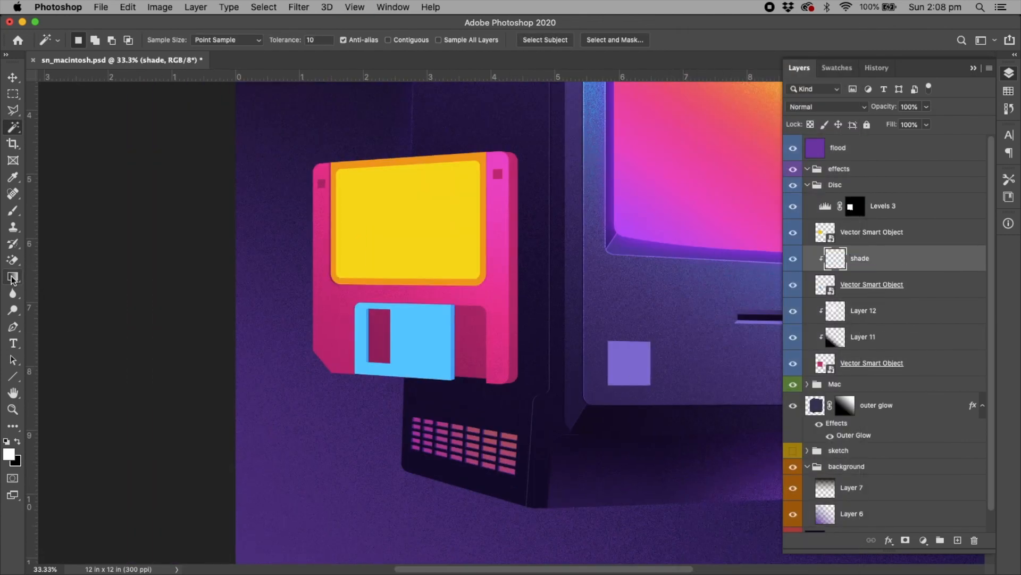
Darken the blue shutter's lower-left corner with a black linear gradient, set the shade layer to Overlay and reduce its opacity.
click(12, 278)
key(x)
click(144, 40)
drag(355, 372, 413, 336)
click(826, 107)
click(814, 243)
drag(926, 106, 912, 126)
Add a highlite layer beneath the shutter's shade, brighten its upper right with a white Overlay gradient and reduce the opacity.
super+click(958, 540)
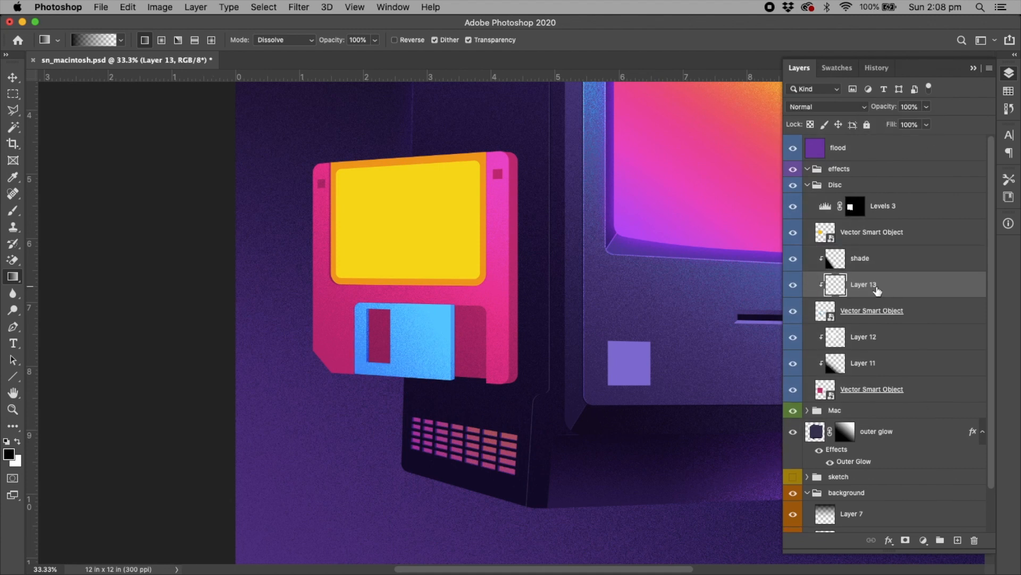
drag(416, 339, 414, 342)
click(826, 106)
click(815, 243)
drag(926, 106, 916, 126)
Select the shutter's darker right edge with the Magic Wand and clear the highlight from it.
click(872, 310)
key(w)
click(453, 346)
click(862, 284)
Add a new layer above Levels 3 in the Disc group, name it edge line, and set it to Overlay.
click(883, 232)
click(957, 540)
drag(883, 232, 881, 197)
double_click(851, 206)
text(edge)
click(826, 106)
click(814, 242)
Draw a 5 px white vertical line along the edge between the disc's front and its right side.
key(super+=)
key(super+=)
key(super+=)
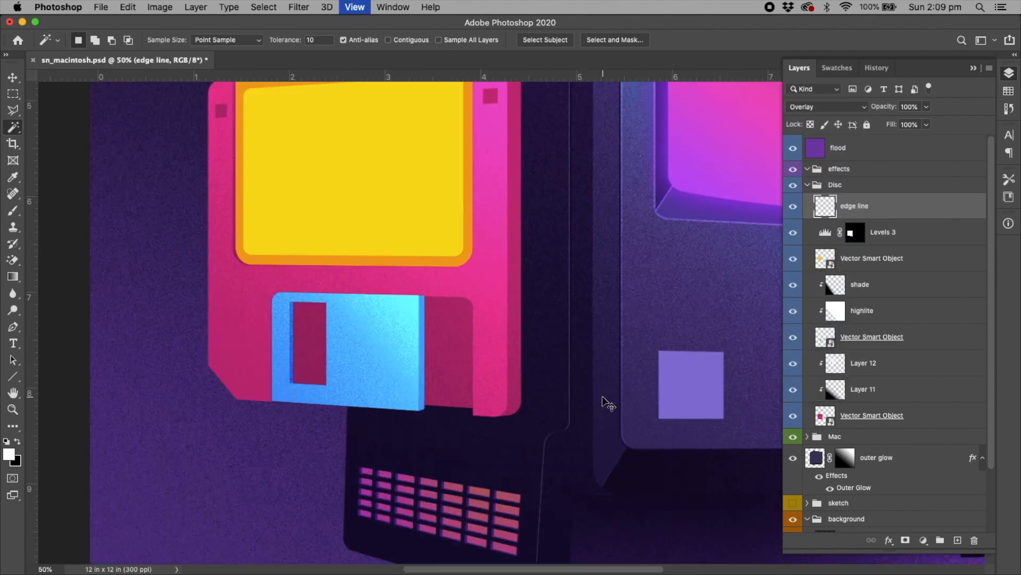
drag(556, 133, 525, 525)
click(13, 377)
drag(517, 347, 495, 254)
drag(446, 128, 442, 535)
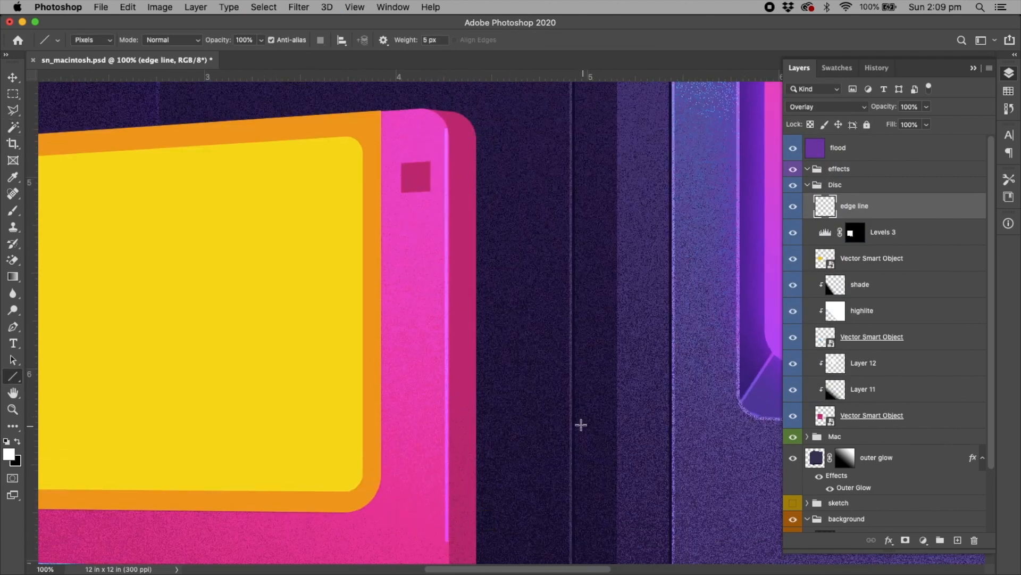
mouse_move(447, 133)
mouse_down()
mouse_move(456, 547)
mouse_move(447, 452)
mouse_move(510, 381)
mouse_up()
Brush white curves around the rounded bottom and top corners to continue the disc's right edge line.
key(b)
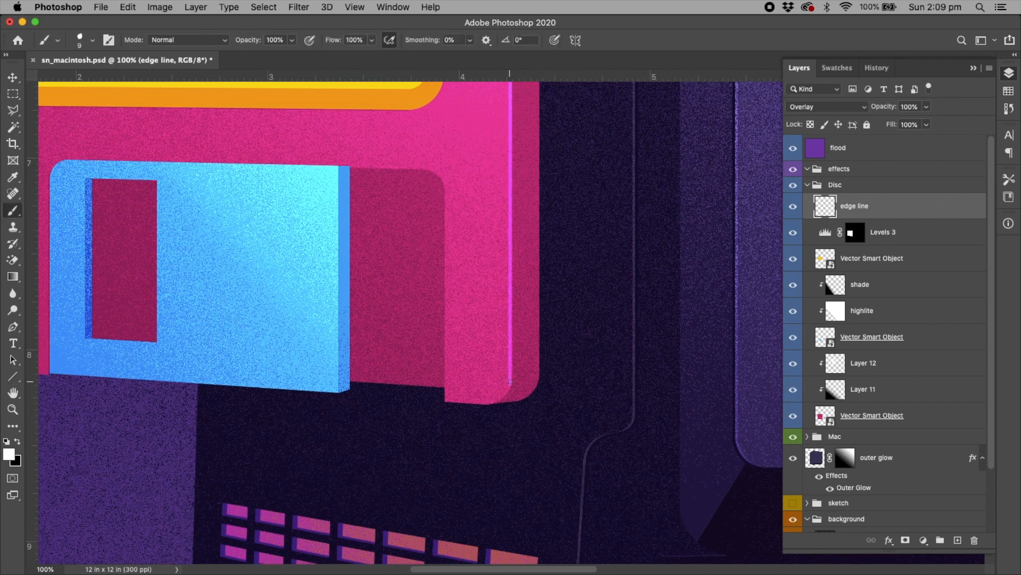
scroll(500, 361, up, 10)
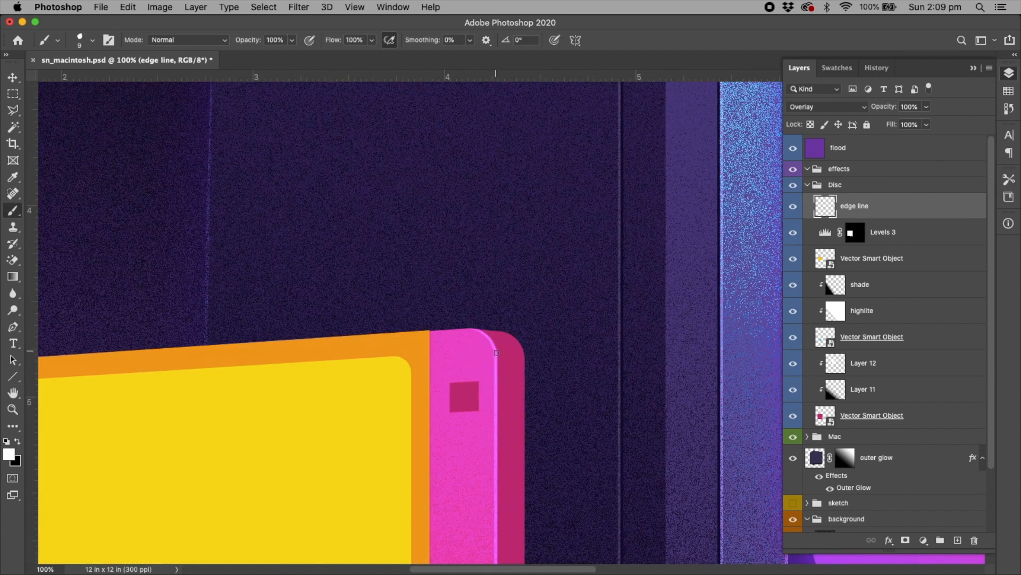
scroll(494, 348, up, 2)
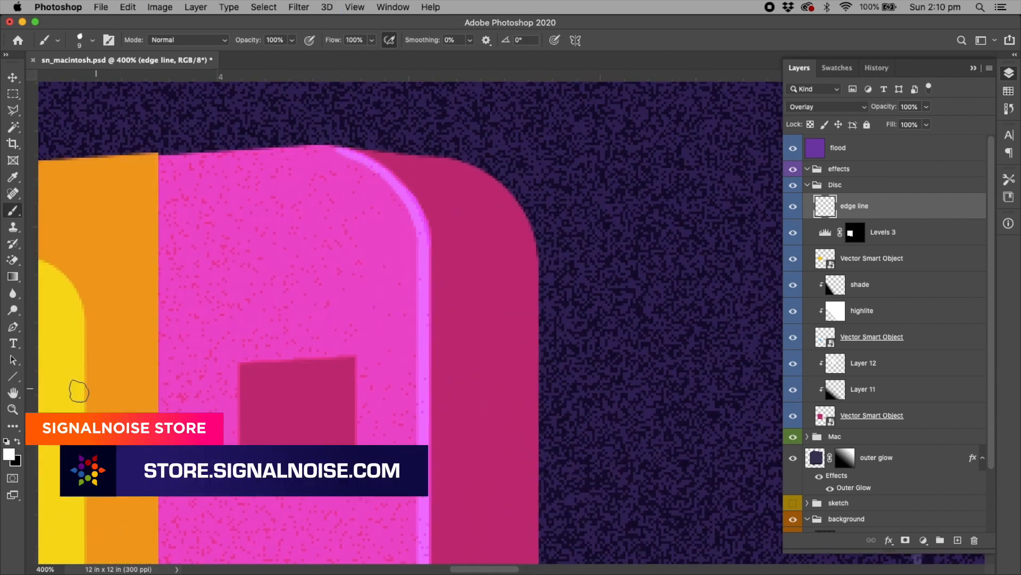
Draw a white vertical highlight line along the left side of the small square notch in the disc's upper-right corner.
key(u)
drag(234, 363, 234, 468)
key(super+0)
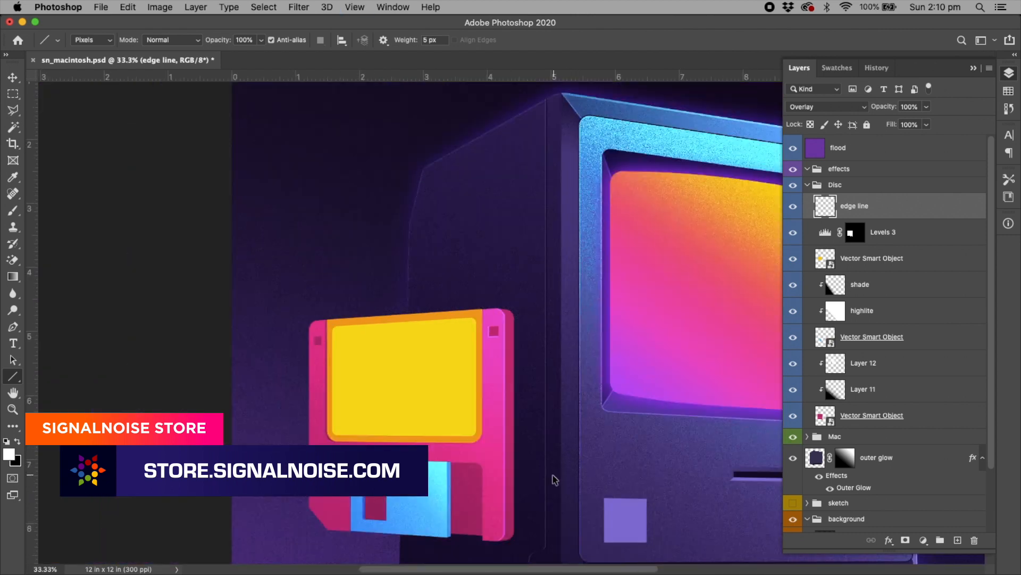
Draw a white line down the left side of the yellow label's recess and brush it around the rounded lower-left corner.
key(super+1)
drag(255, 406, 567, 249)
drag(262, 157, 263, 499)
scroll(260, 544, up, 2)
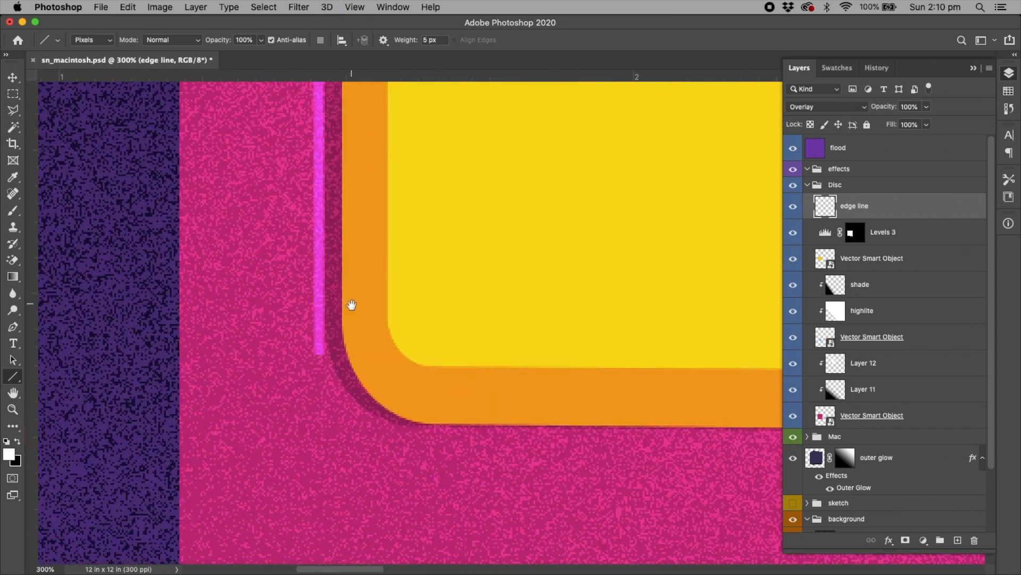
key(b)
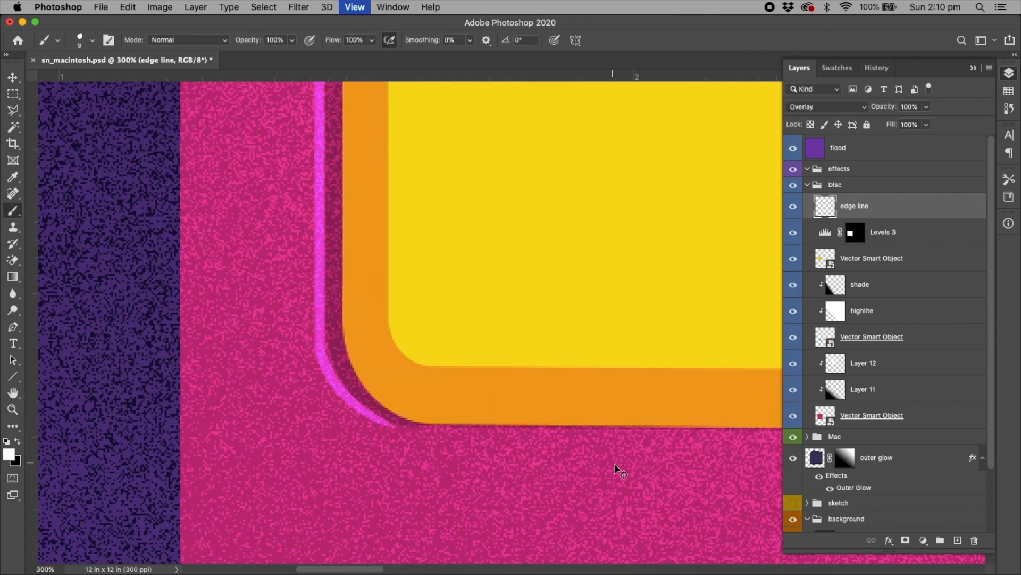
Lower the edge line layer's opacity to 67%.
key(super+minus)
key(super+minus)
key(super+minus)
key(super+minus)
click(926, 106)
drag(929, 122, 911, 122)
Draw a white line along the lower edge of the yellow label's recess, meeting the curve at its lower-left corner.
key(super+plus)
key(super+plus)
key(super+plus)
drag(641, 447, 426, 369)
key(u)
mouse_move(217, 314)
mouse_down()
mouse_move(1015, 319)
mouse_move(631, 323)
mouse_up()
scroll(383, 399, left, 10)
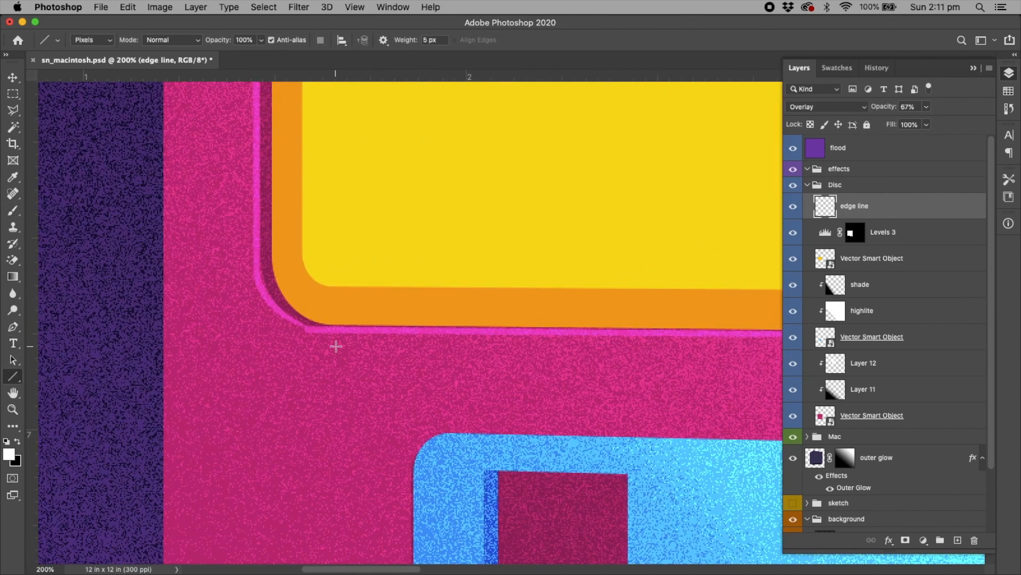
key(b)
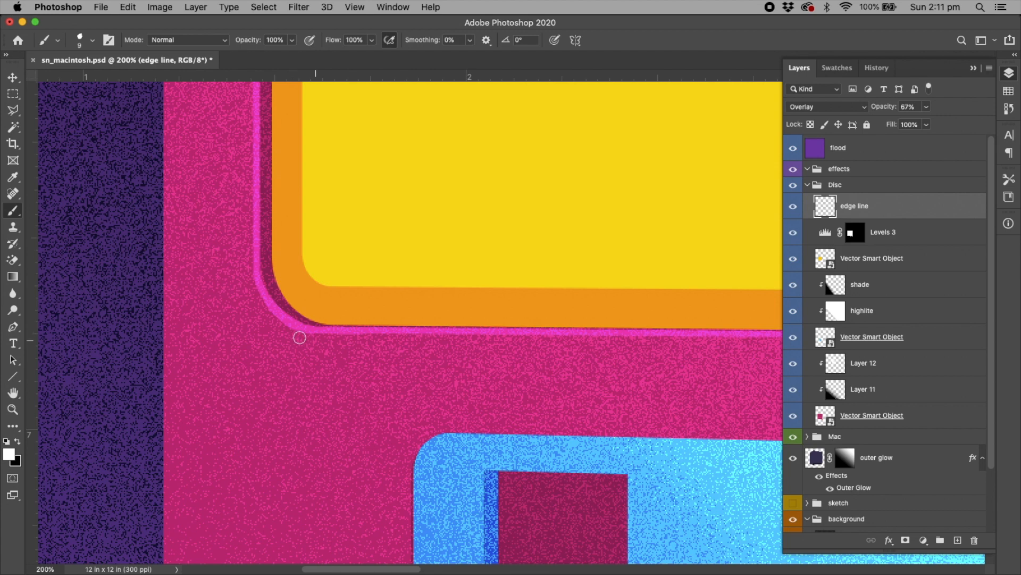
Lower the edge line layer's opacity to 48%.
key(super+minus)
key(super+minus)
key(super+minus)
click(926, 106)
drag(927, 122, 919, 124)
Draw white highlight lines along the left and bottom edges of the rectangular window in the disc's blue shutter.
key(super+minus)
key(super+minus)
key(super+minus)
key(super+plus)
key(super+plus)
drag(399, 481, 449, 409)
key(super+plus)
key(super+plus)
key(super+plus)
key(super+plus)
drag(193, 415, 726, 256)
key(u)
drag(359, 99, 358, 553)
drag(165, 418, 637, 408)
drag(321, 115, 322, 441)
drag(323, 439, 469, 449)
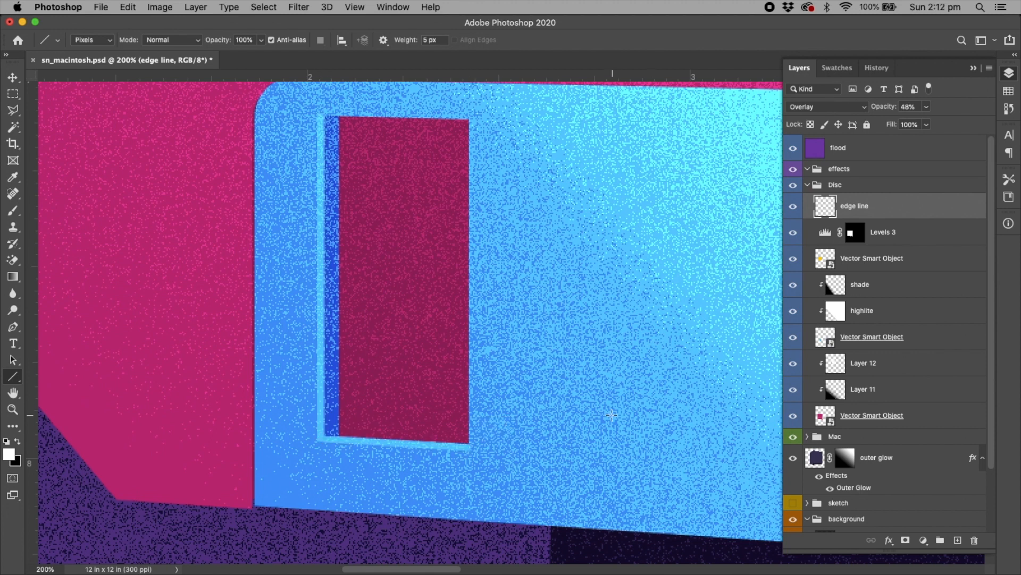
Examine the disc's edge lines up close and against the whole illustration.
key(super+minus)
key(super+minus)
key(super+minus)
key(super+minus)
key(super+minus)
key(super+plus)
key(super+plus)
key(super+plus)
key(super+minus)
key(super+minus)
drag(679, 436, 697, 406)
key(super+minus)
key(super+plus)
Duplicate the pink disc body's smart object and clip Layer 11 and Layer 12 to the copy.
click(936, 417)
key(super+j)
click(907, 389)
shift+right_click(884, 364)
click(780, 261)
Rename the lower disc body layer outer glow and give it an Outer Glow effect 40 px in size.
double_click(894, 442)
text(outer glow)
click(888, 540)
click(927, 530)
click(729, 201)
click(864, 144)
click(977, 122)
drag(754, 267, 761, 267)
Make the disc's outer glow white with Overlay blending and raise its opacity.
click(730, 200)
click(688, 129)
click(977, 121)
drag(766, 157, 758, 295)
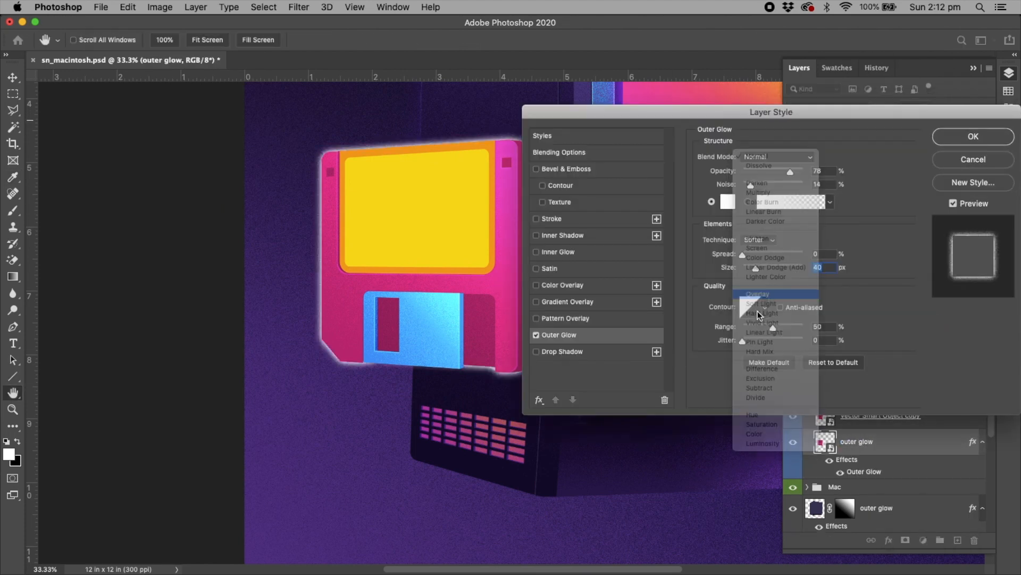
drag(734, 112, 703, 351)
drag(761, 417, 796, 414)
click(945, 380)
Add a mask to the disc's outer glow layer and fade the glow toward the lower left with a black gradient.
click(905, 539)
key(g)
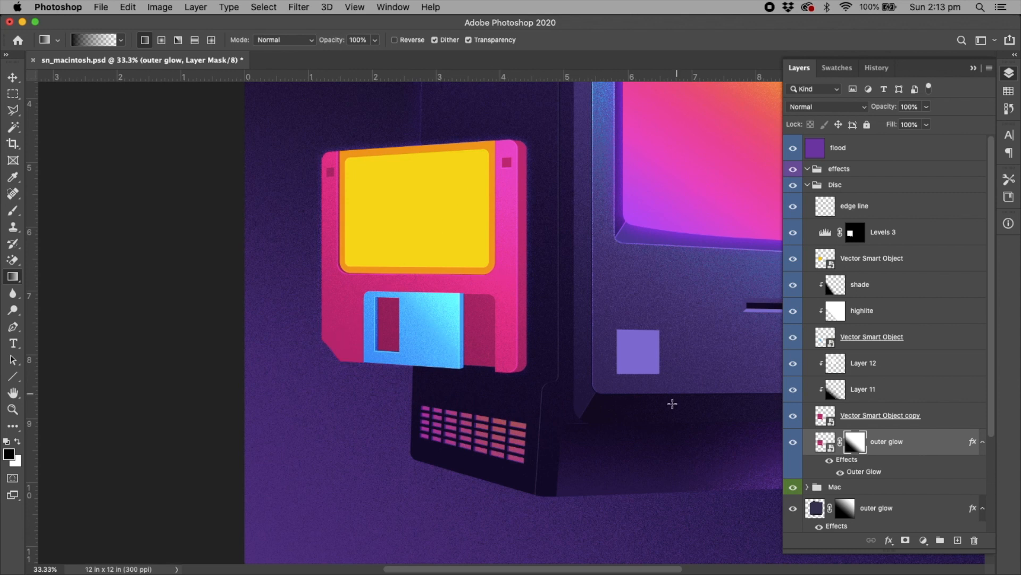
key(super+minus)
key(super+minus)
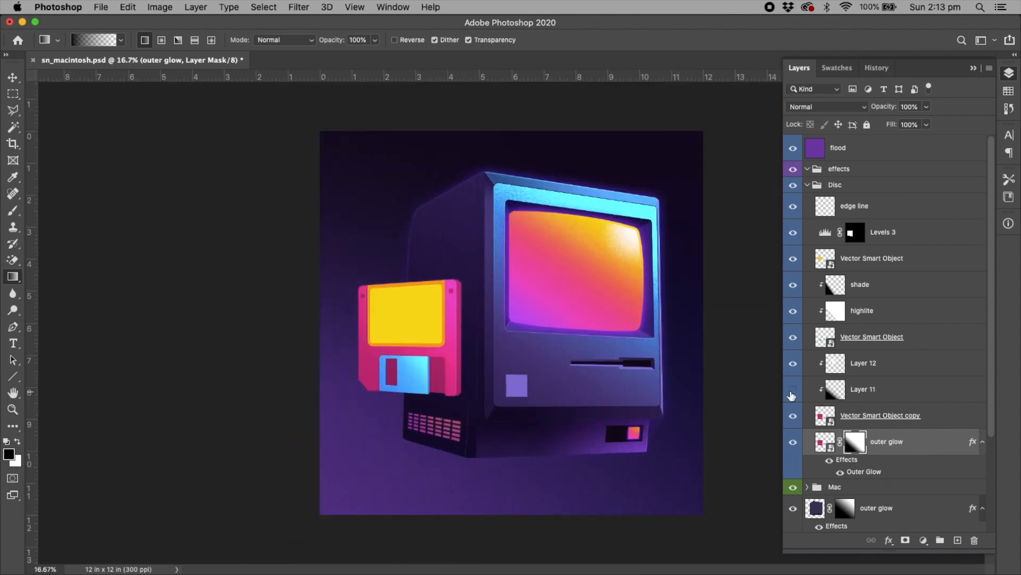
click(792, 390)
click(863, 389)
key(alt+shift+super+n)
drag(411, 323, 411, 322)
drag(894, 122, 884, 122)
key(BackSpace)
Add a new layer above Layer 11 and select the disc's dark shutter recess with the Magic Wand.
key(super+plus)
key(super+plus)
key(alt+shift+super+n)
click(886, 447)
key(w)
click(364, 422)
Shade the selected shutter recess with a black Dissolve gradient on Layer 13 and lower the layer's opacity.
click(878, 389)
key(g)
click(284, 40)
click(282, 50)
mouse_move(365, 386)
mouse_down()
mouse_move(328, 559)
mouse_move(346, 462)
mouse_up()
key(super+z)
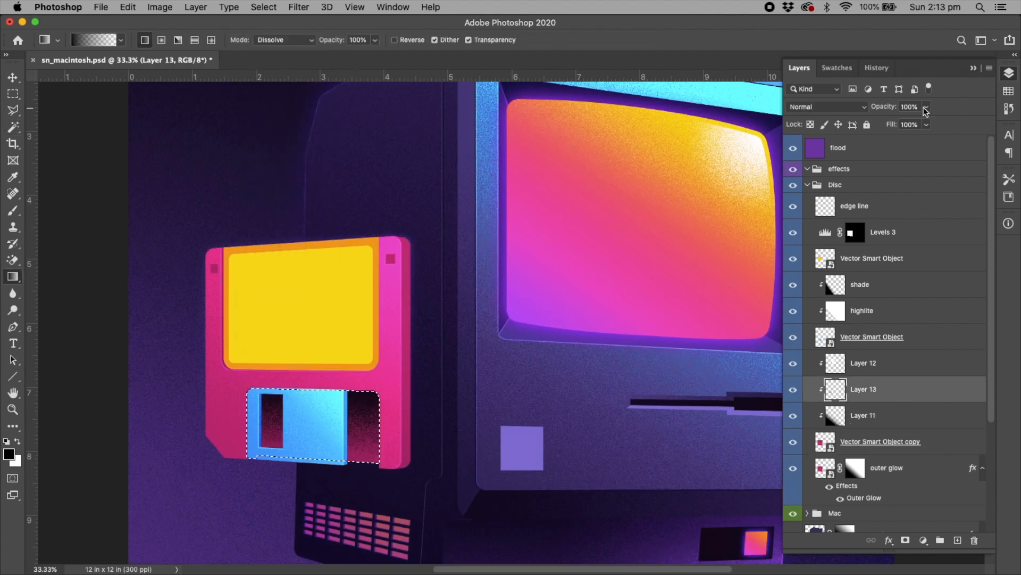
drag(890, 121, 888, 120)
key(m)
key(super+minus)
key(super+minus)
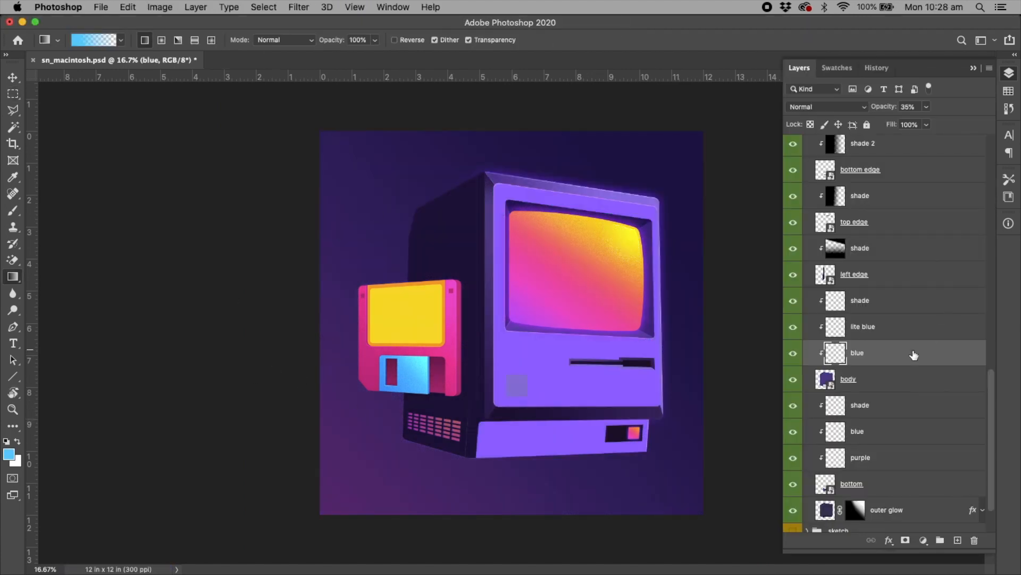
Light the Mac front from its upper-right corner with a blue gradient on the blue layer and a cyan Dissolve gradient on lite blue.
drag(656, 207, 531, 458)
click(887, 329)
click(1008, 197)
click(868, 277)
click(280, 39)
click(274, 49)
drag(656, 207, 574, 299)
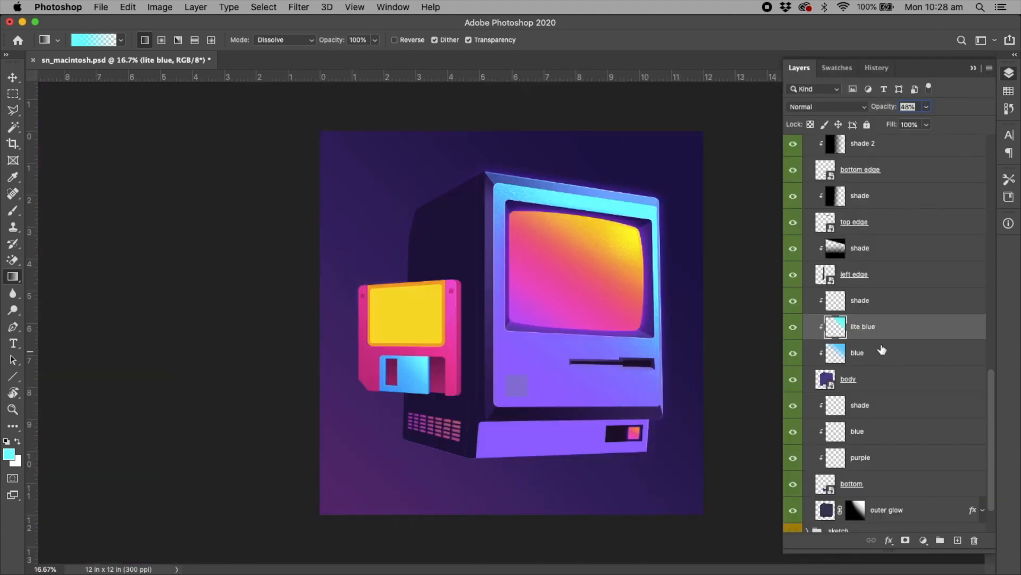
Draw a black Dissolve gradient on the body's shade layer from the Mac front's lower-left corner toward the screen.
key(alt+bracketright)
key(d)
drag(599, 287, 600, 288)
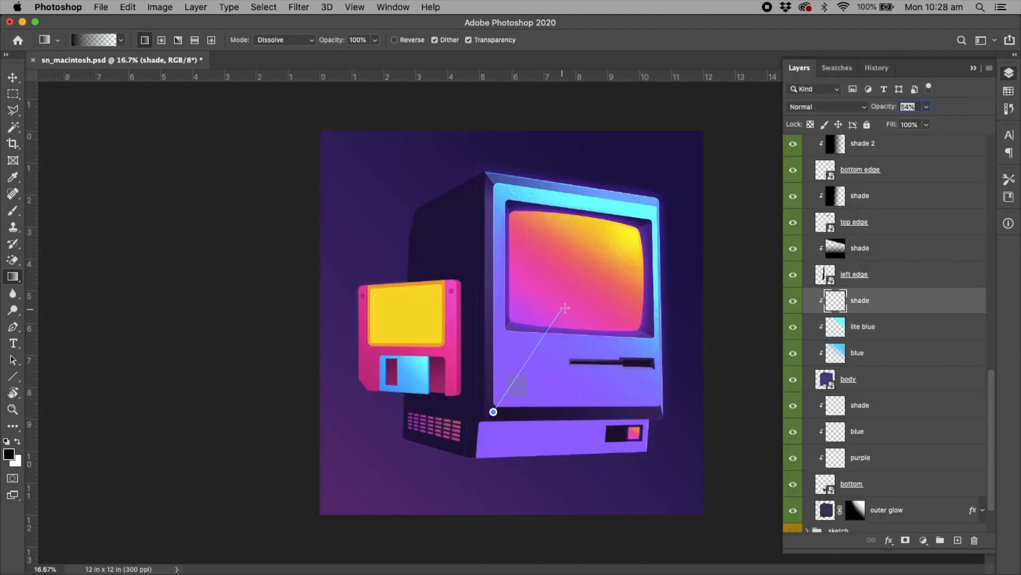
Clear the lite blue layer and redraw a shorter cyan gradient from the Mac front's upper-right corner.
click(906, 331)
key(Delete)
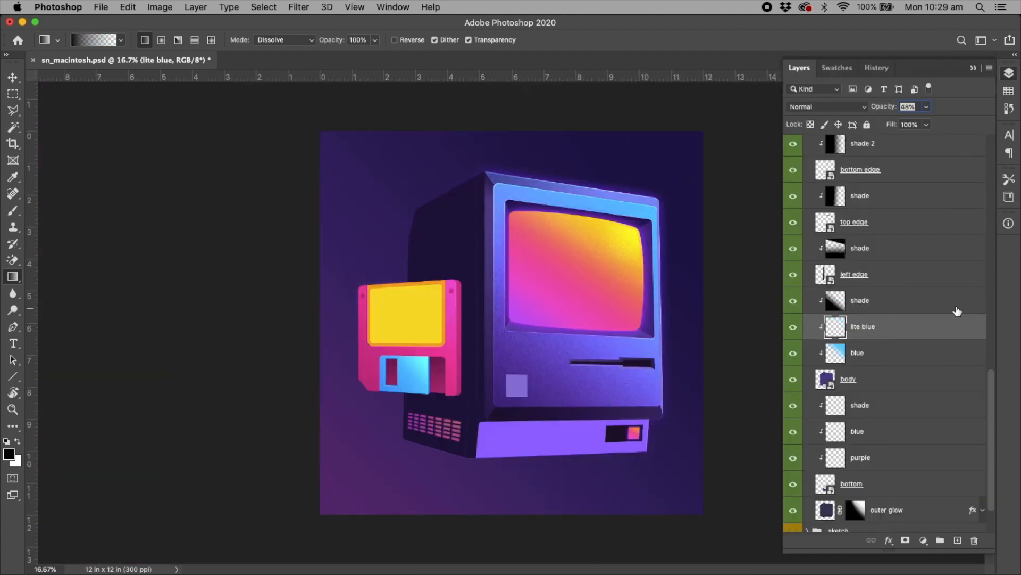
click(1008, 197)
click(867, 278)
drag(659, 208, 591, 266)
Draw a blue gradient from the right end of the Mac's base leftward on the base's blue layer.
click(1009, 73)
click(879, 434)
click(1009, 197)
click(871, 243)
mouse_move(645, 449)
mouse_down()
mouse_move(551, 433)
mouse_move(548, 456)
mouse_up()
Shade the Mac's base with a black gradient on its shade layer and set the layer's opacity to 62%.
click(1009, 72)
click(887, 405)
key(d)
drag(927, 107, 937, 123)
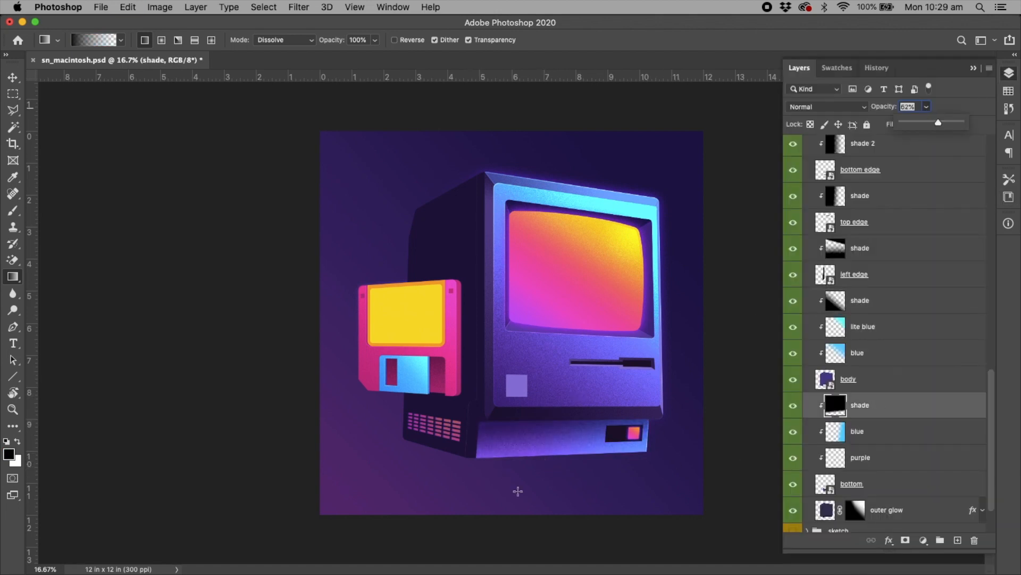
drag(479, 423, 414, 213)
Clear the base's shade layer and redraw its black gradient from the base's left side toward the lower right.
key(super+plus)
key(super+plus)
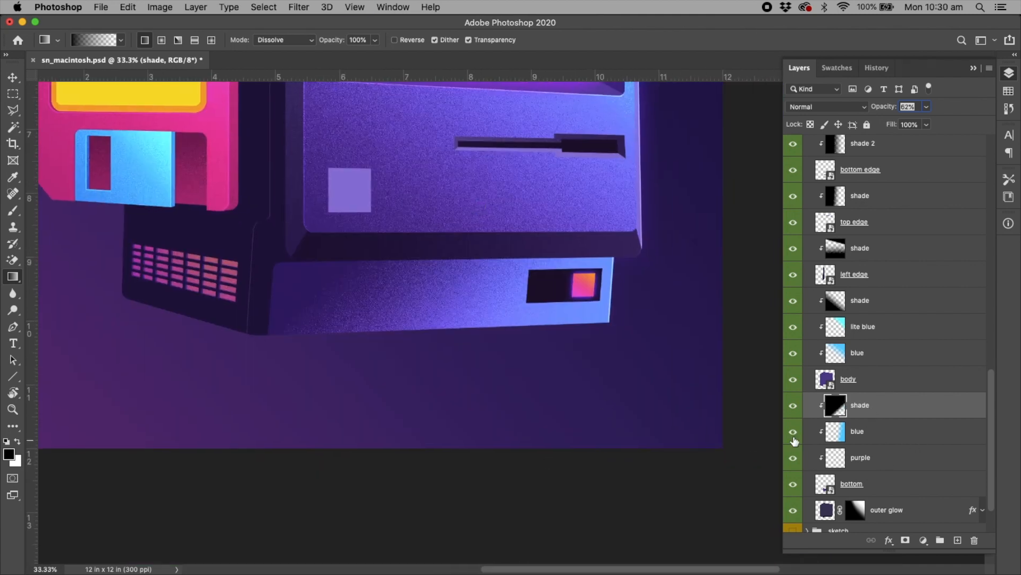
key(super+minus)
key(super+minus)
key(super+plus)
key(super+a)
key(BackSpace)
key(super+d)
drag(474, 467, 721, 554)
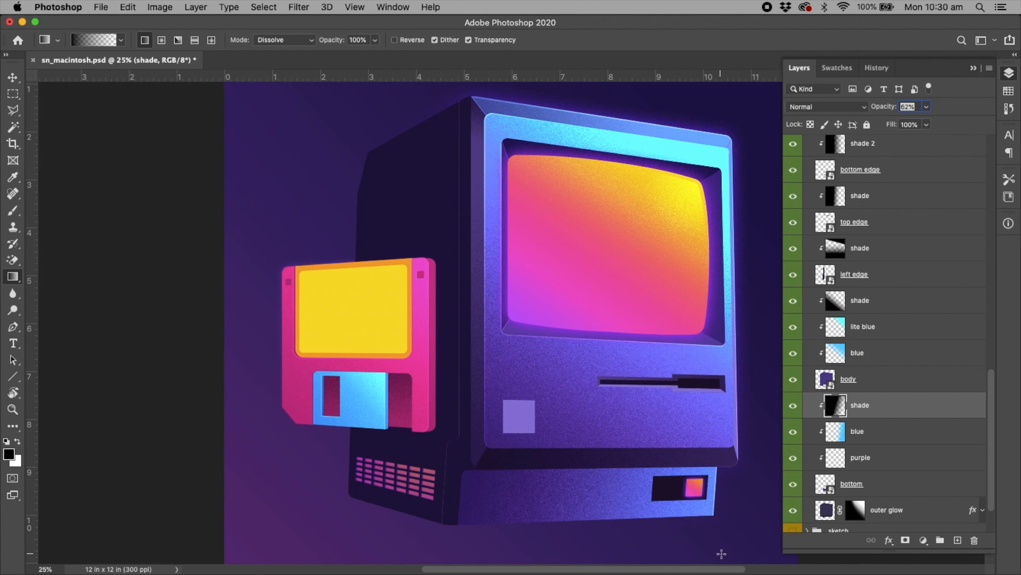
Rename the two layers directly above the screen layer front light and screen hilite.
key(super+minus)
key(super+minus)
key(super+plus)
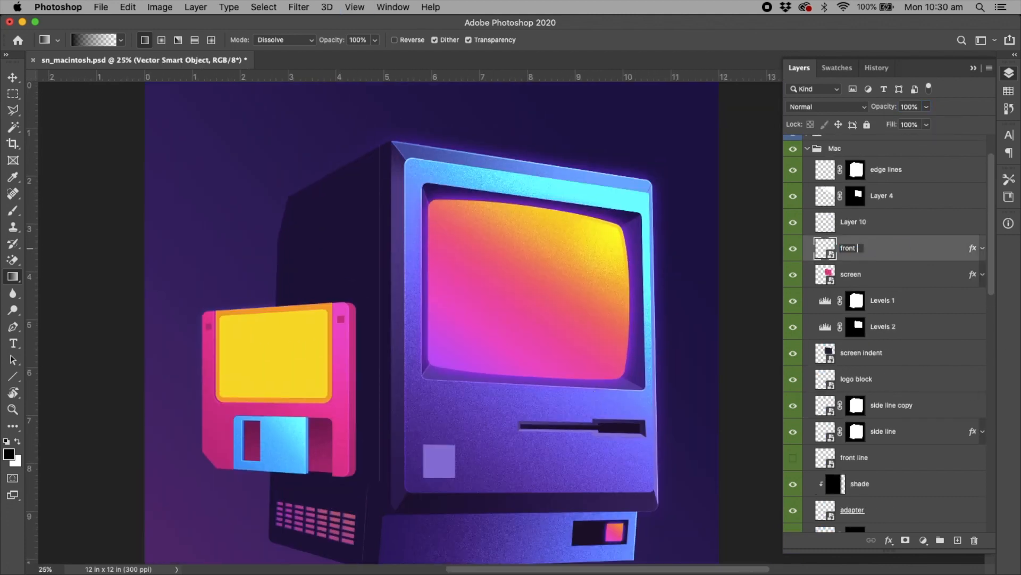
click(793, 224)
double_click(853, 221)
text(scre)
Add a new layer above screen hilite and create a contracted selection of the screen shape from Layer 4's mask.
click(958, 540)
super+click(855, 195)
click(264, 7)
mouse_move(274, 189)
click(468, 228)
key(Return)
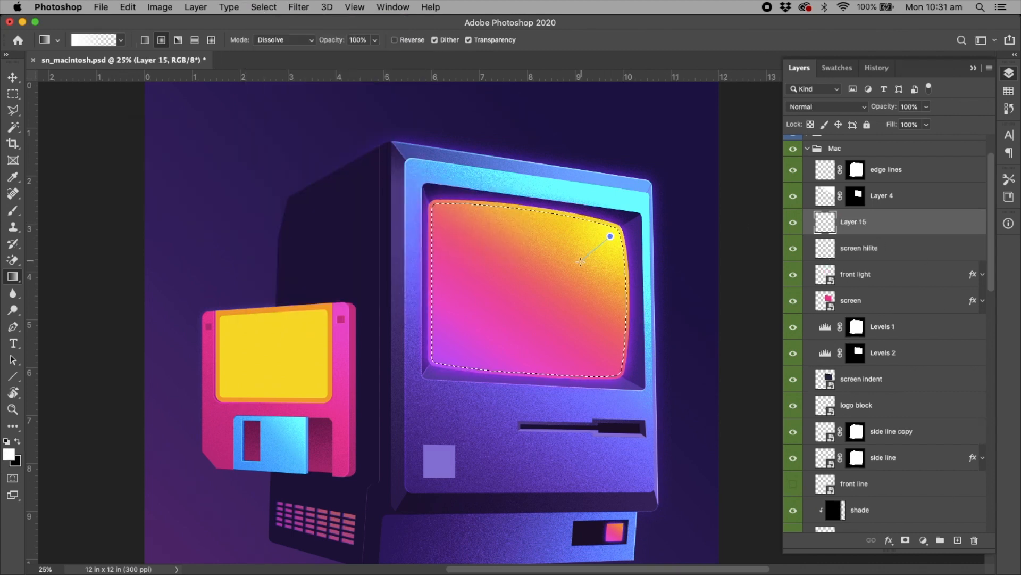
Draw a white radial Dissolve highlight in the screen's upper-right corner at 68% layer opacity and save the file.
drag(580, 261, 580, 261)
click(926, 124)
scroll(705, 464, left, 3)
scroll(706, 464, down, 2)
key(super+s)
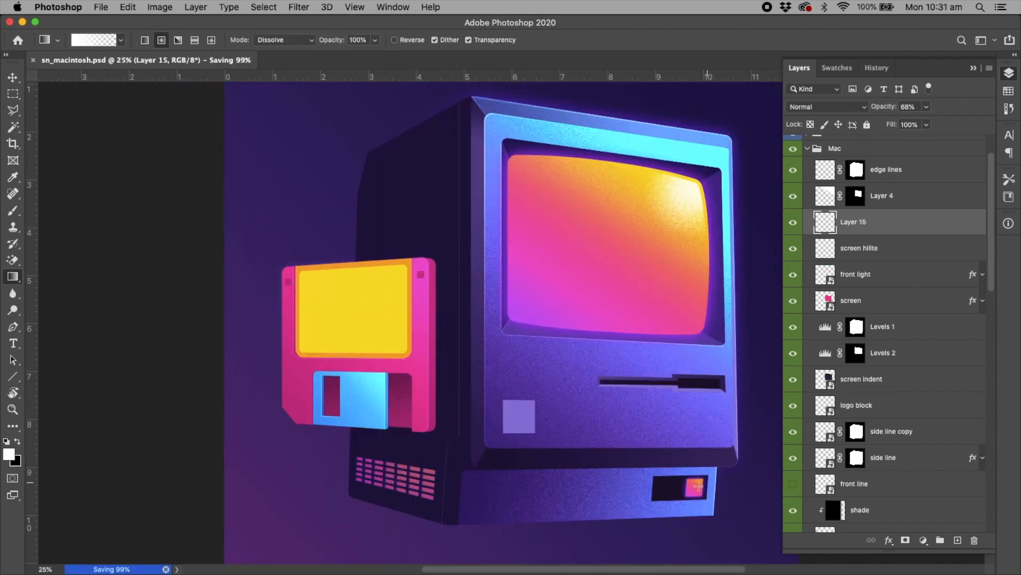
Apply a dark purple Color Overlay to the logo block on the Mac's lower front.
key(v)
right_click(521, 412)
click(553, 454)
scroll(903, 224, down, 5)
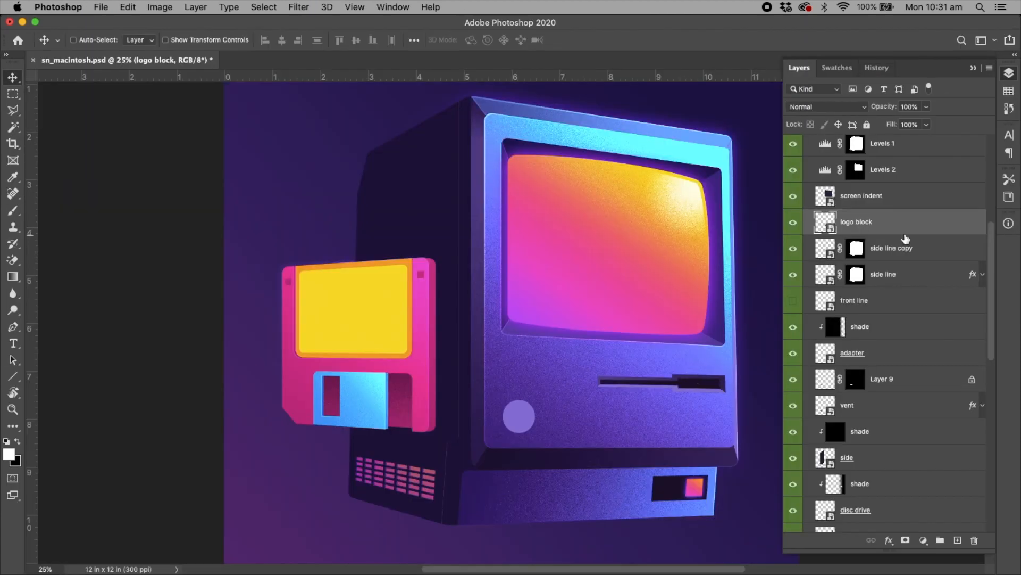
click(888, 540)
click(936, 493)
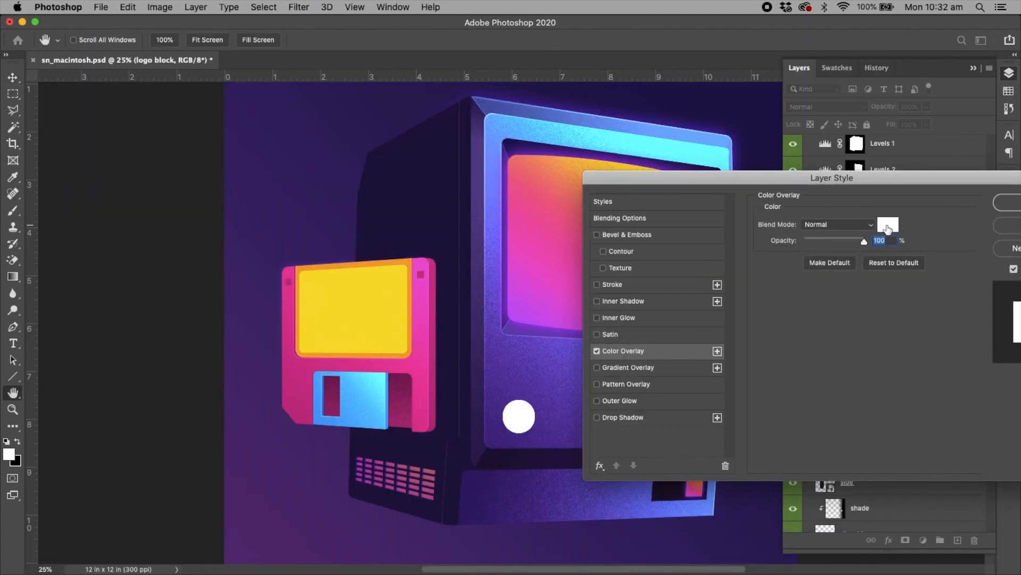
click(889, 224)
click(865, 186)
drag(784, 228, 796, 259)
key(Return)
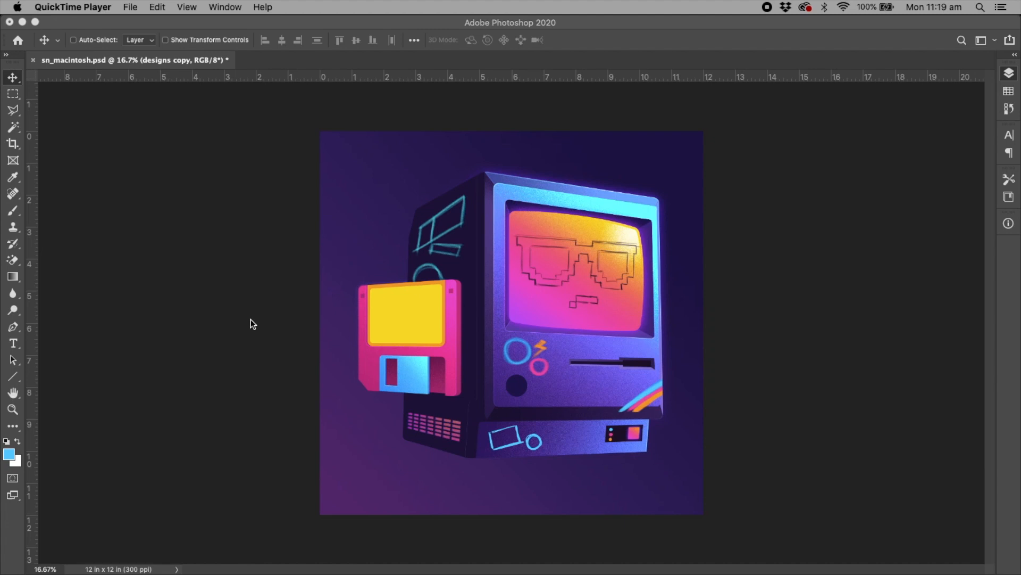
Switch to Illustrator and draw a white upright rectangle about 18 by 120 pt beside the Mac's base in od_mac.ai.
click(602, 21)
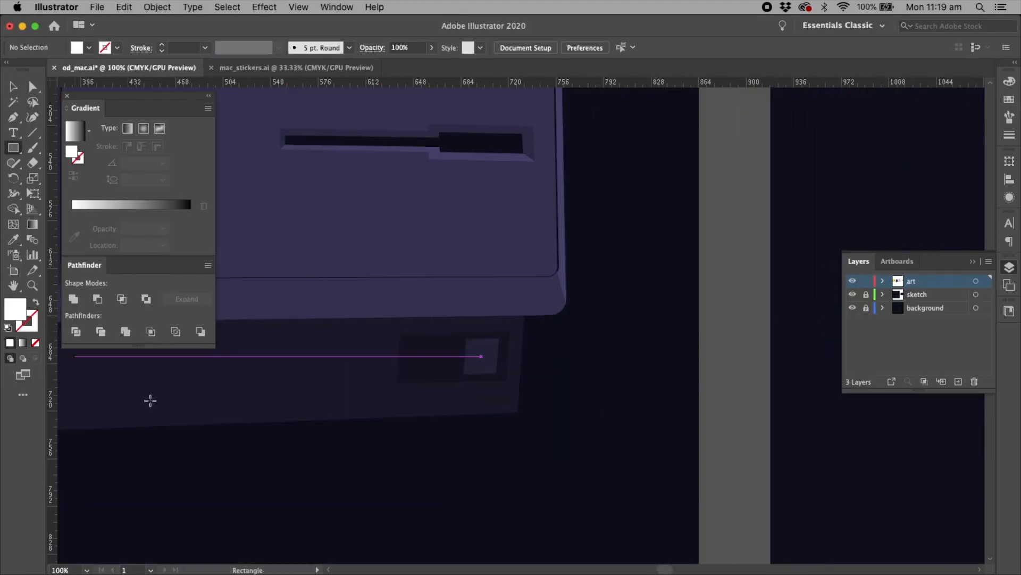
drag(592, 349, 621, 506)
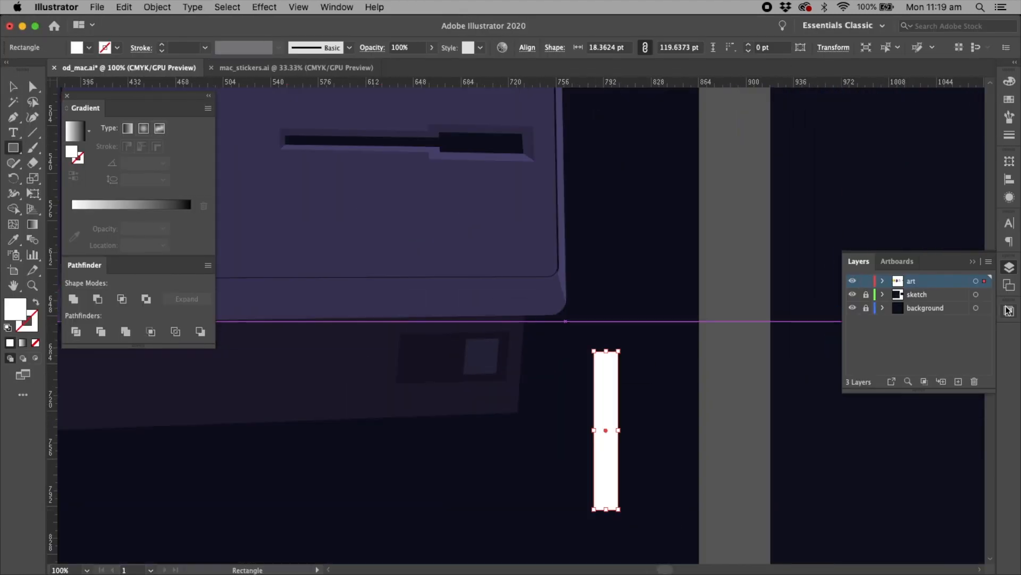
Turn the white rectangle into three touching vertical stripes in orange, pink and light blue by recolouring and duplicating it.
click(1009, 311)
click(912, 246)
drag(606, 401, 654, 390)
click(956, 246)
click(955, 209)
click(692, 403)
click(605, 430)
drag(594, 429, 603, 430)
click(652, 430)
drag(649, 351, 648, 317)
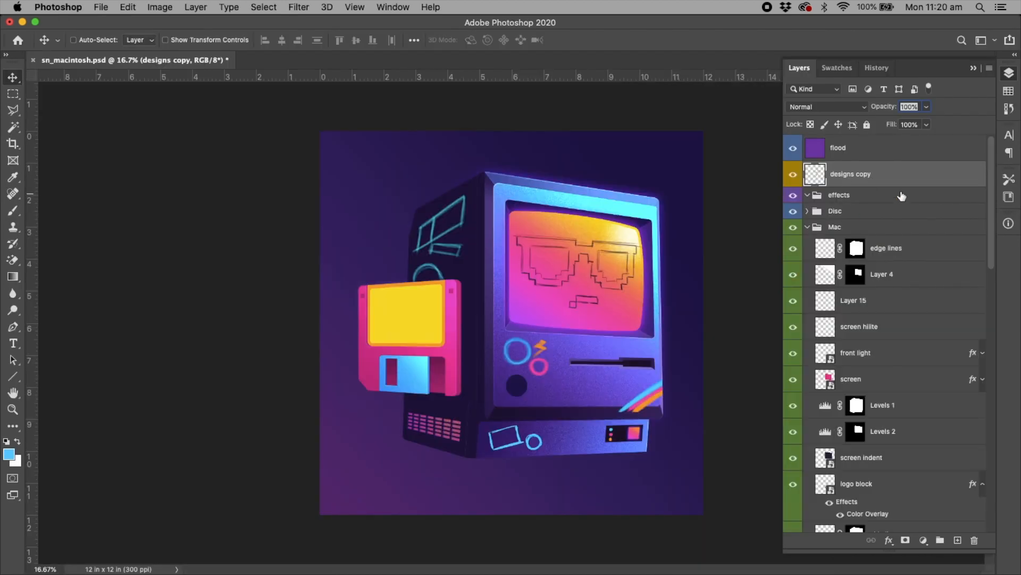
Switch to sn_macintosh.psd, paste the stripes as a smart object and rotate them diagonally across the Mac front's lower-right corner.
scroll(979, 468, down, 10)
click(894, 250)
click(904, 481)
key(super+v)
click(247, 151)
drag(515, 322, 658, 390)
drag(669, 349, 704, 373)
drag(629, 411, 601, 433)
Mask the stripes to the Mac body's outline and shift them slightly left within the unlinked mask.
drag(899, 481, 886, 326)
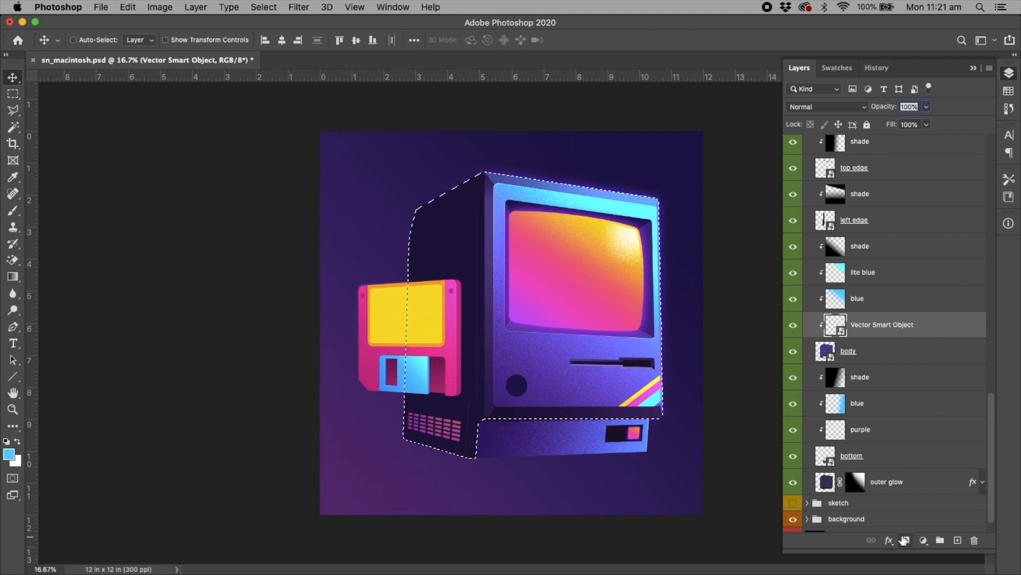
click(906, 540)
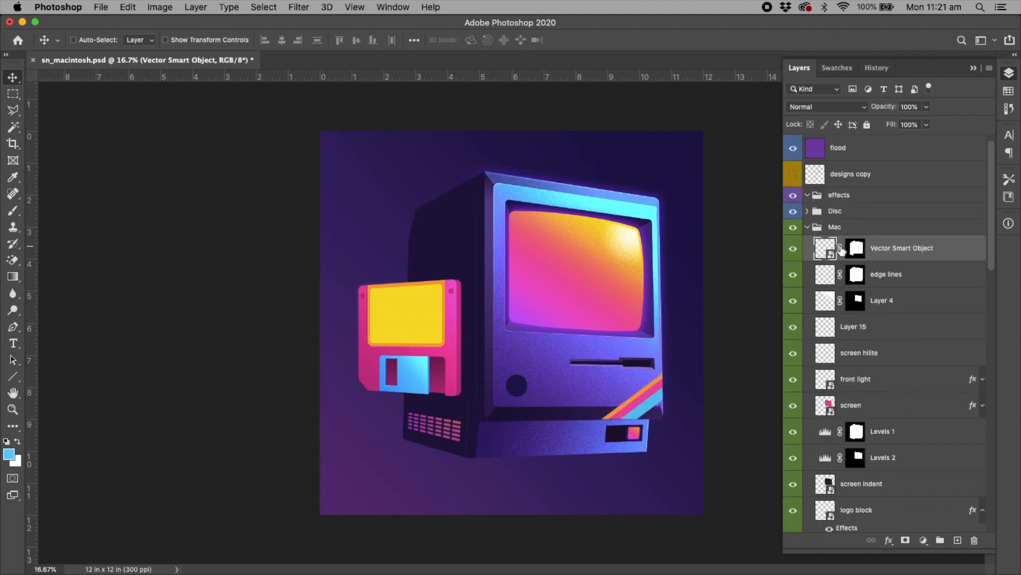
mouse_move(639, 413)
mouse_down()
mouse_move(653, 412)
mouse_move(633, 414)
mouse_up()
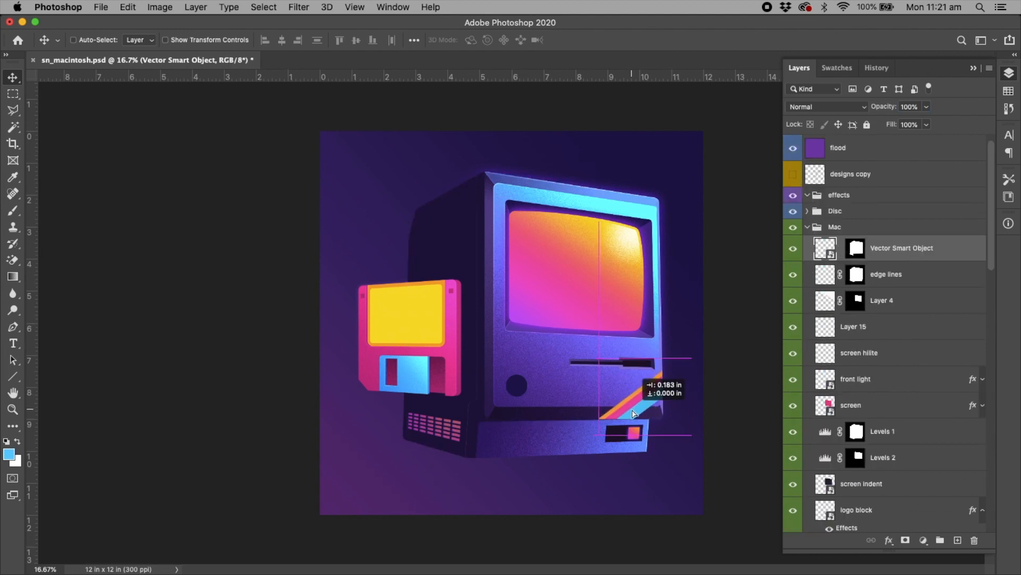
Hide the stripes along the Mac front's right edge in their layer mask.
drag(990, 259, 989, 281)
super+click(831, 349)
click(855, 169)
key(m)
click(825, 169)
key(v)
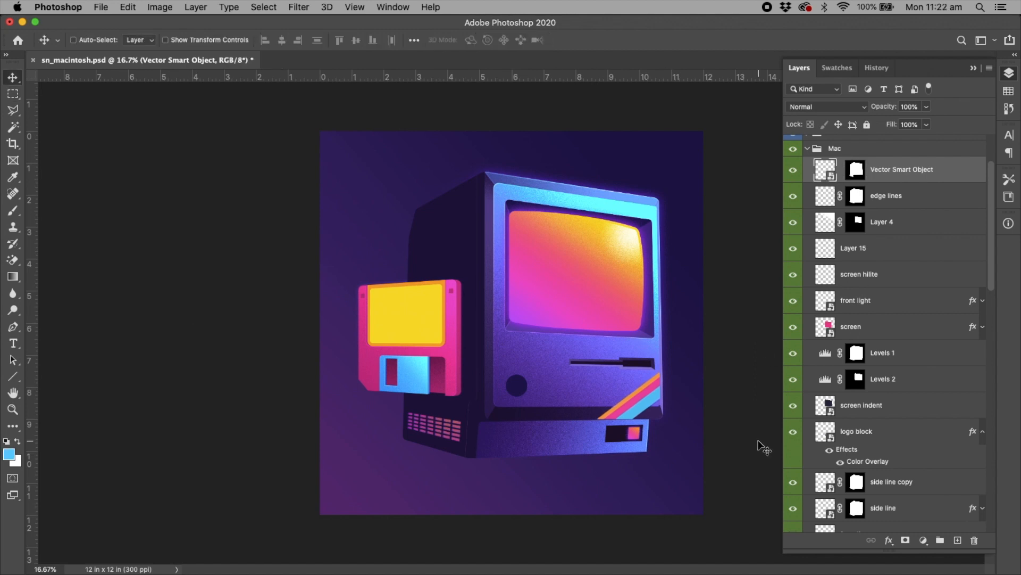
Load the bottom edge's shape as a selection and fade the stripes there by filling their mask with grey.
mouse_move(992, 229)
mouse_down()
mouse_move(993, 374)
mouse_move(989, 181)
mouse_up()
super+click(826, 429)
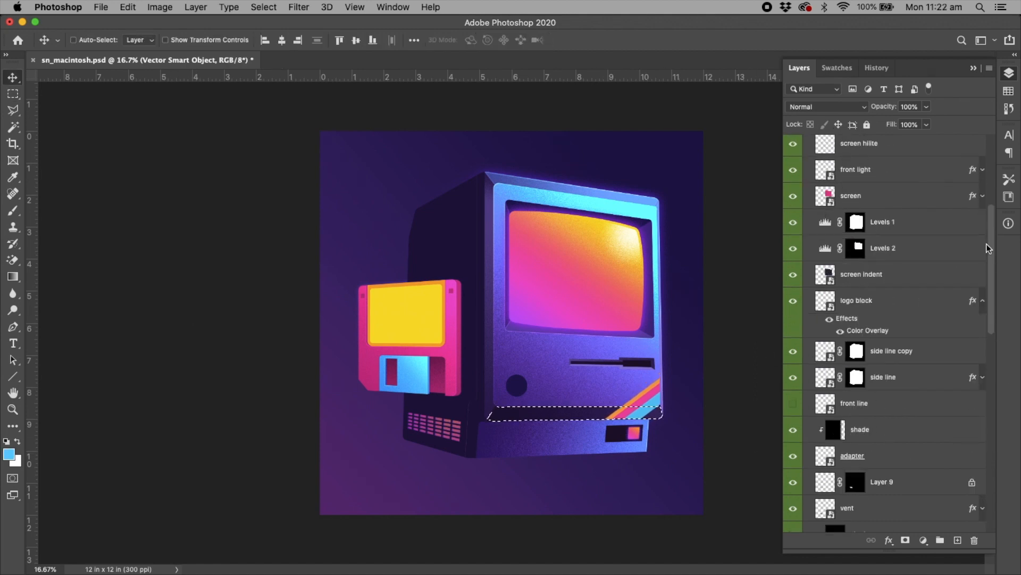
click(855, 248)
click(837, 67)
click(825, 349)
key(alt+BackSpace)
click(837, 349)
key(m)
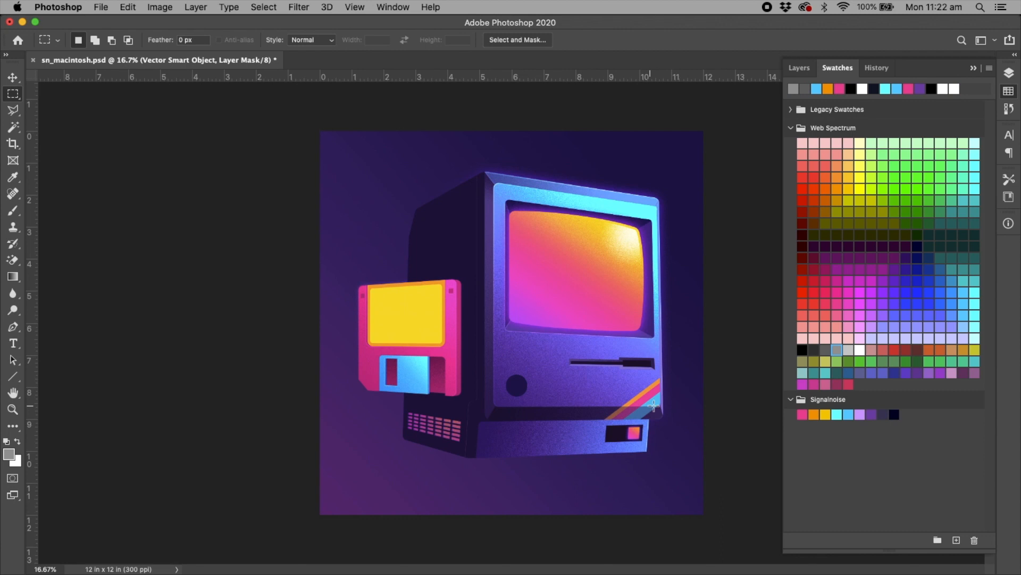
key(super+d)
key(F7)
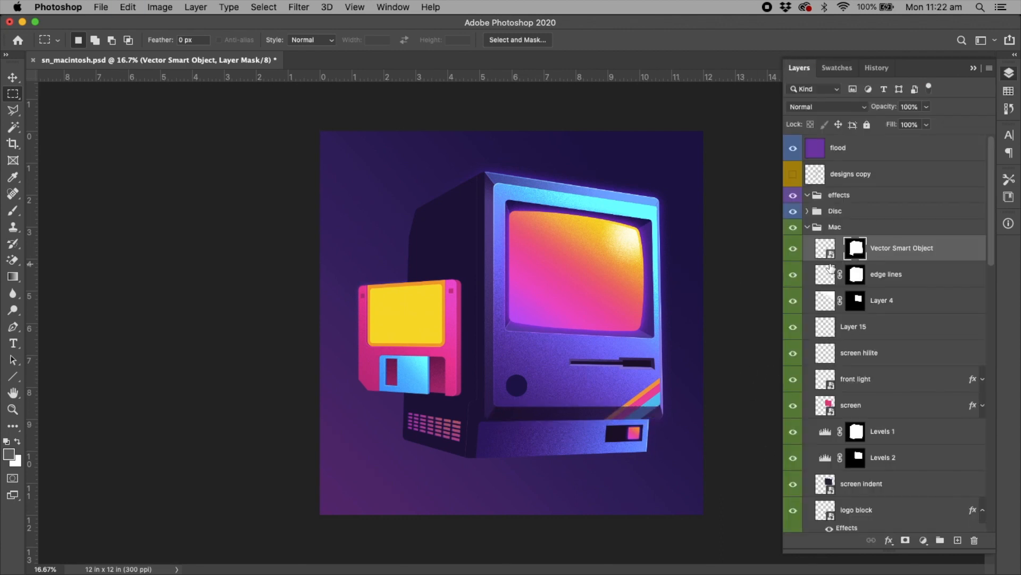
Fill the bottom-edge selection with black in the mask to hide the stripes there completely, and deselect.
key(d)
key(alt+BackSpace)
key(x)
key(alt+BackSpace)
key(super+d)
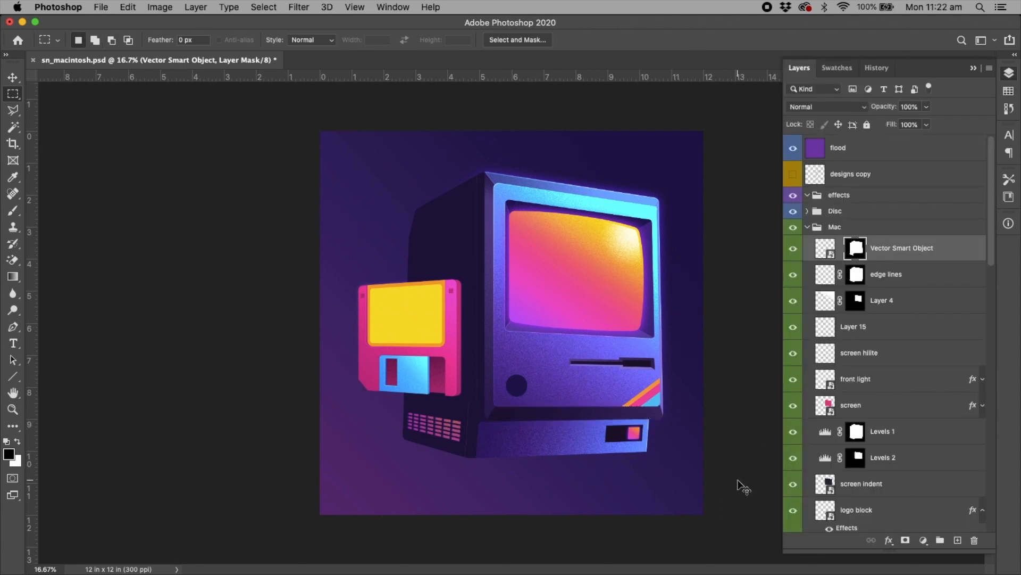
Copy the Hell Yeah sticker from mac_stickers.ai, paste it as a smart object and tilt it below the Mac's screen at about 41% size.
click(12, 79)
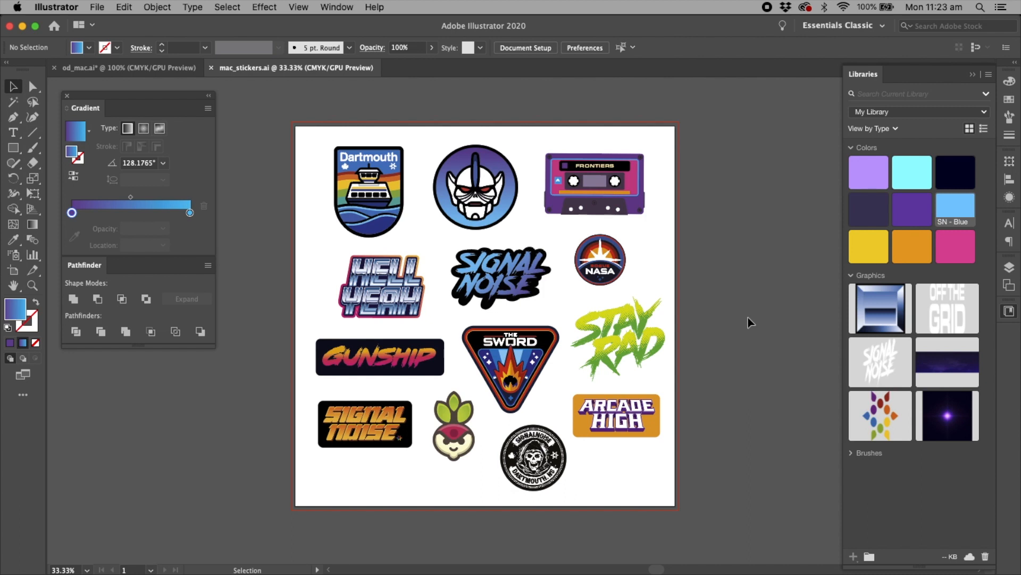
click(420, 314)
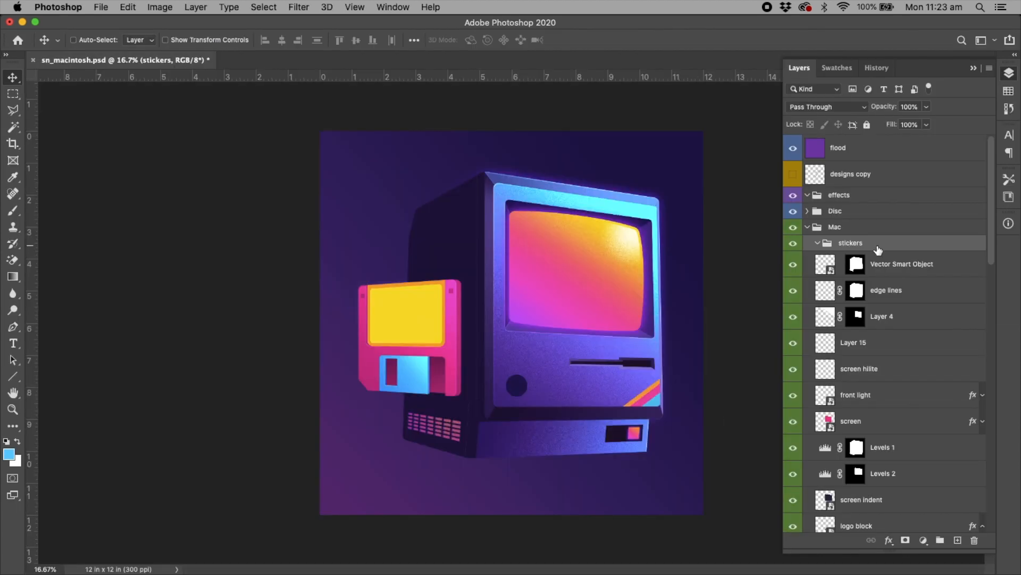
key(cmd+v)
drag(558, 407, 550, 364)
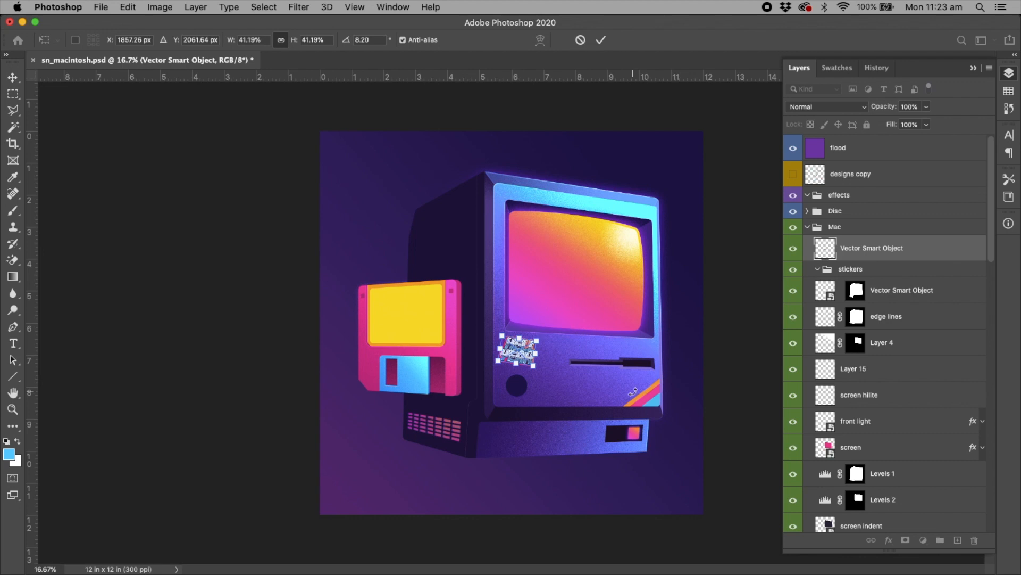
key(super+plus)
key(super+plus)
key(super+plus)
drag(554, 414, 563, 416)
key(Return)
key(super+0)
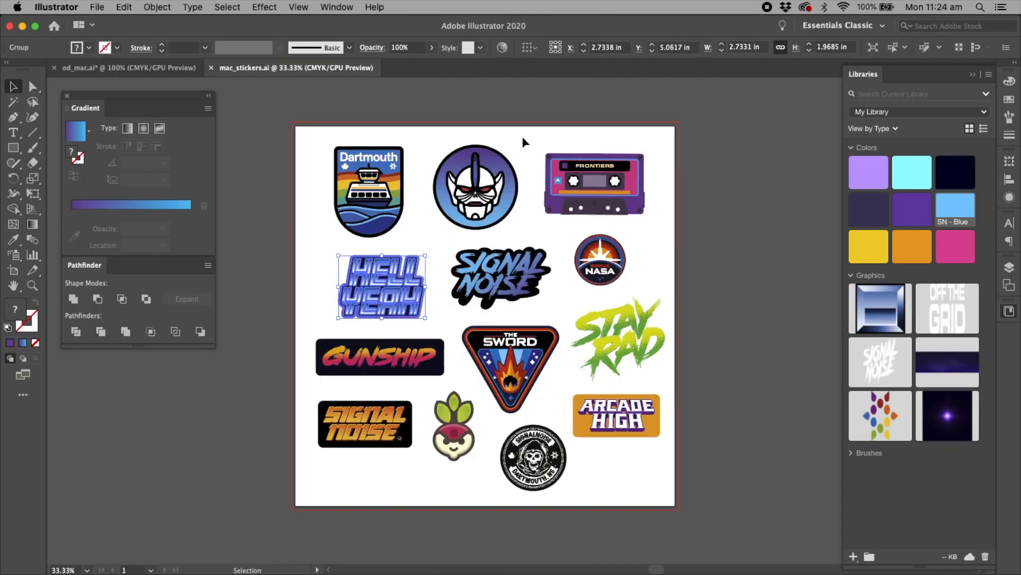
Copy the round robot-face sticker from mac_stickers.ai and place it, scaled down, high on the Mac's dark left side.
key(super+v)
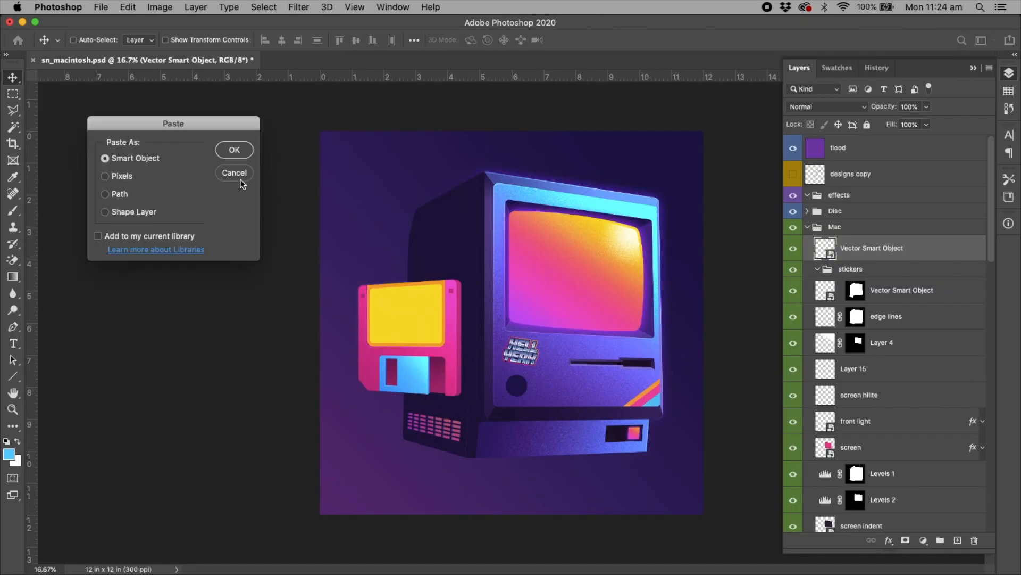
key(Return)
drag(562, 372, 453, 241)
drag(465, 265, 446, 244)
key(super+plus)
key(super+plus)
scroll(503, 346, up, 5)
drag(503, 345, 506, 319)
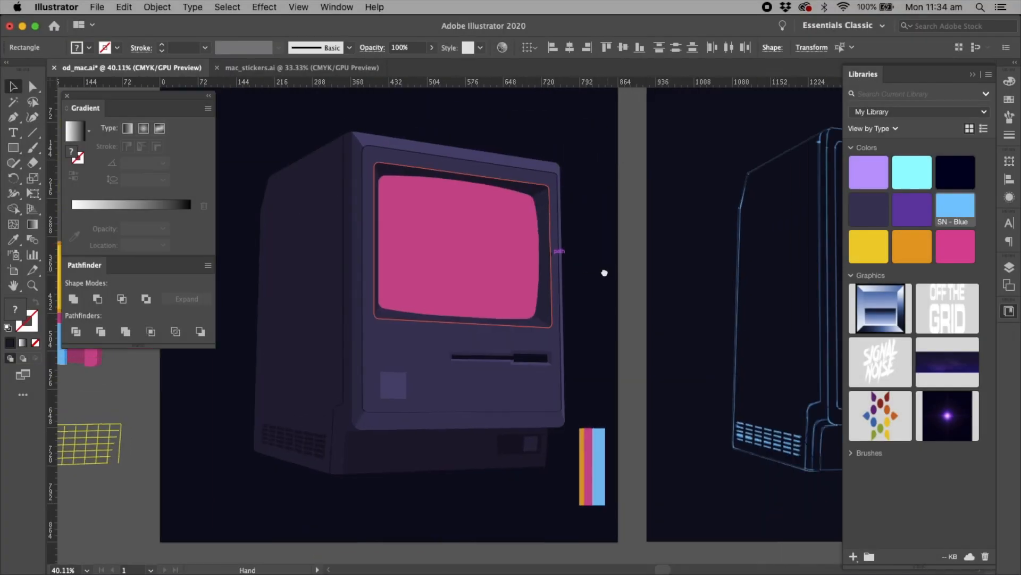
Paste the pixel sunglasses face into od_mac.ai and scale it onto the Mac's pink screen.
key(super+v)
drag(555, 319, 483, 233)
mouse_move(512, 265)
mouse_down()
mouse_move(530, 283)
mouse_move(527, 255)
mouse_up()
Try skewing the sunglasses face with Free Transform and nudging it down and left, and undo the changes.
key(e)
drag(528, 213, 535, 209)
key(v)
key(Down)
key(Left)
click(607, 277)
key(super+z)
key(super+z)
key(super+z)
key(super+z)
Distort the sunglasses face with Free Transform to follow the screen's perspective, and ungroup it.
drag(515, 264, 532, 272)
key(e)
drag(388, 207, 392, 205)
mouse_move(530, 274)
mouse_down()
mouse_move(536, 282)
mouse_move(525, 276)
mouse_up()
drag(502, 227, 504, 235)
drag(528, 283, 527, 285)
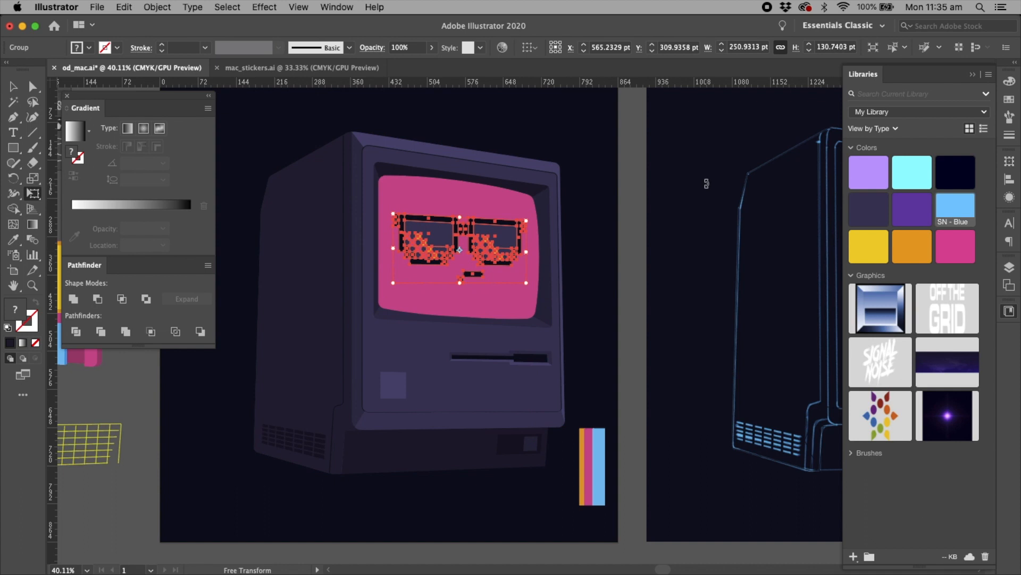
key(v)
key(super+shift+g)
scroll(707, 187, down, 10)
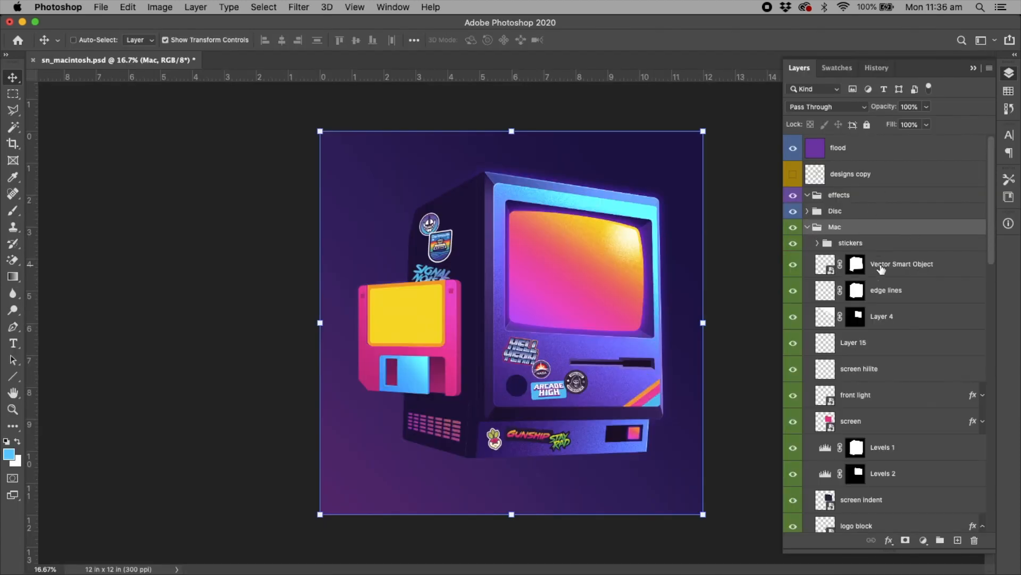
Paste the sunglasses face into sn_macintosh.psd as a smart object above the screen layer and stretch it to about 119% width.
key(super+v)
key(Return)
drag(602, 266, 602, 266)
drag(621, 285, 638, 298)
drag(621, 264, 617, 268)
drag(637, 277, 615, 275)
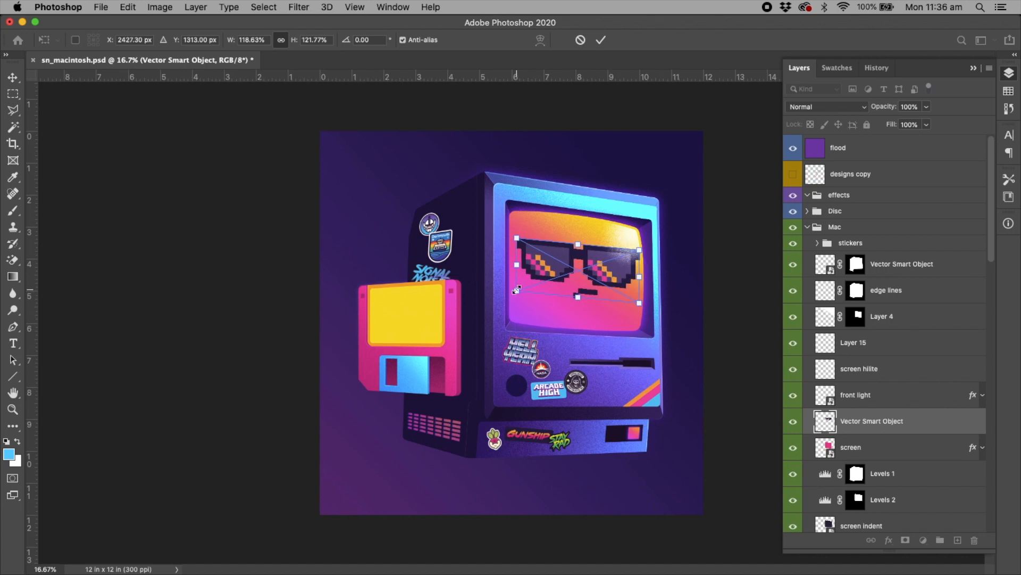
key(Return)
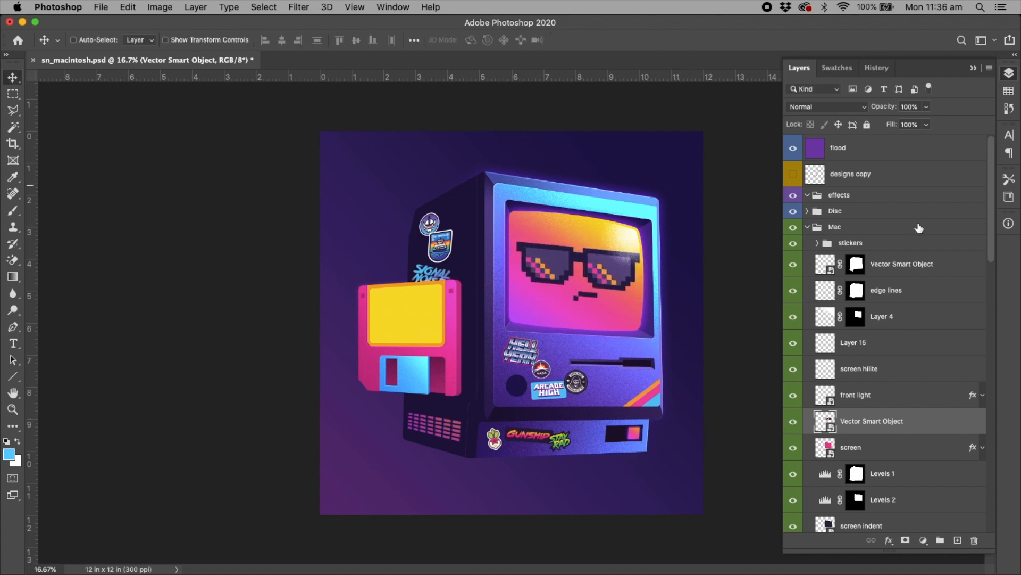
Set the sunglasses layer's opacity to 92% and fine-tune its fit on the screen.
right_click(891, 423)
click(766, 238)
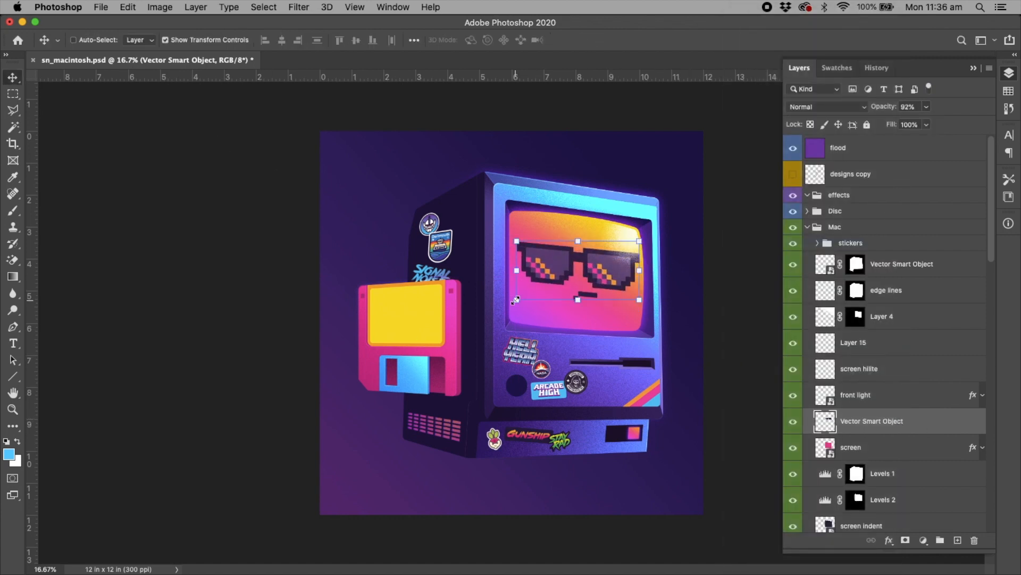
key(ctrl+t)
key(Return)
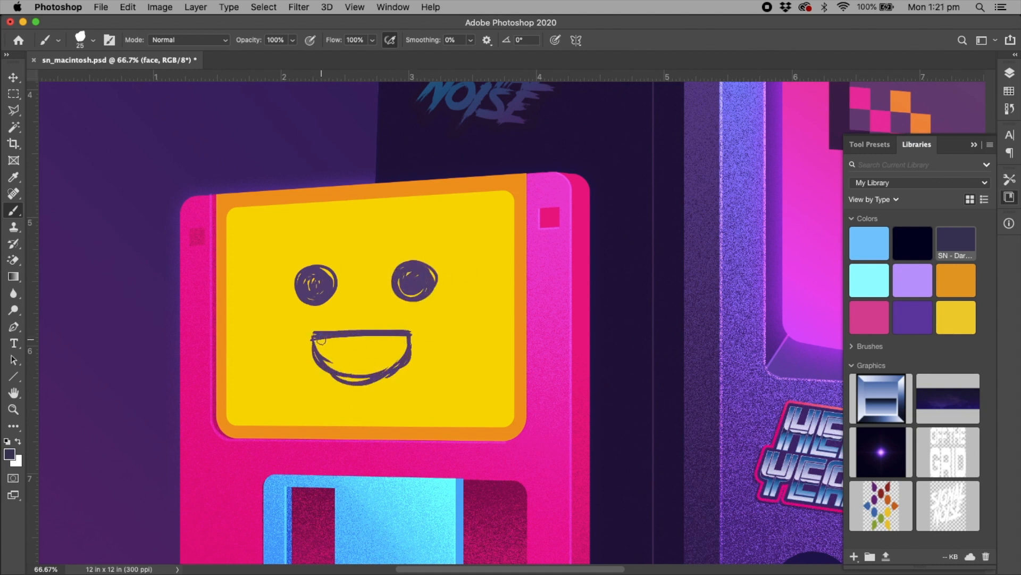
Start filling the smiling mouth on the floppy label's face layer with dark purple and nudge the face slightly up.
mouse_move(321, 339)
mouse_down()
mouse_move(350, 336)
mouse_move(378, 350)
mouse_up()
key(super+minus)
key(super+minus)
key(super+plus)
key(v)
drag(320, 333, 321, 324)
Fill the rest of the smile with dark purple brush strokes, leaving a yellow oval tongue at the mouth's bottom.
key(z)
mouse_move(246, 314)
mouse_down()
mouse_move(436, 349)
mouse_move(398, 363)
mouse_up()
key(b)
key(b)
mouse_move(347, 386)
mouse_down()
mouse_move(375, 400)
mouse_move(455, 393)
mouse_up()
right_click(488, 386)
key(super+minus)
key(super+minus)
key(super+plus)
key(super+plus)
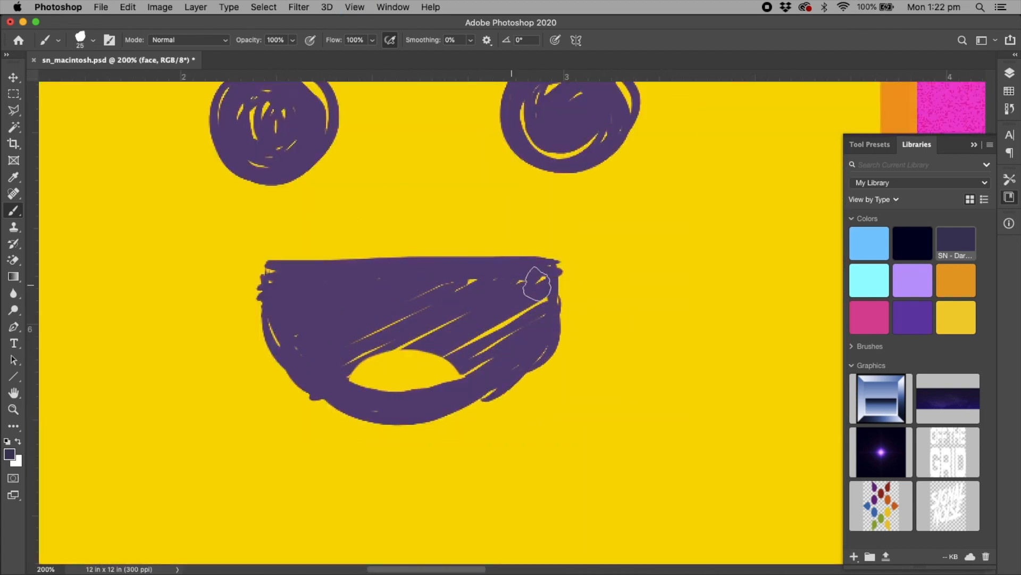
Paste the coloured stripes as a smart object and scale them horizontally across the bottom of the floppy's yellow label.
key(super+minus)
key(super+minus)
key(super+minus)
key(super+minus)
key(super+minus)
key(super+plus)
key(super+plus)
drag(598, 381, 286, 369)
key(super+v)
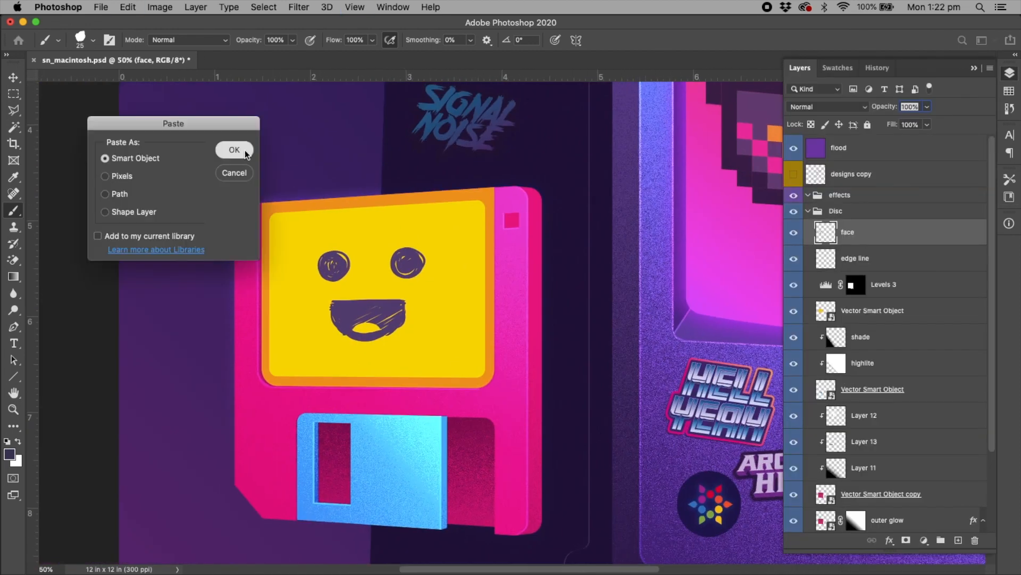
click(235, 151)
drag(586, 213, 661, 355)
mouse_move(608, 335)
mouse_down()
mouse_move(418, 370)
mouse_move(495, 357)
mouse_up()
drag(380, 330, 380, 351)
drag(493, 351, 496, 352)
key(Return)
Select the yellow label area with the Magic Wand and mask the stripes to it.
click(882, 517)
key(w)
click(893, 336)
click(471, 340)
click(883, 238)
click(906, 540)
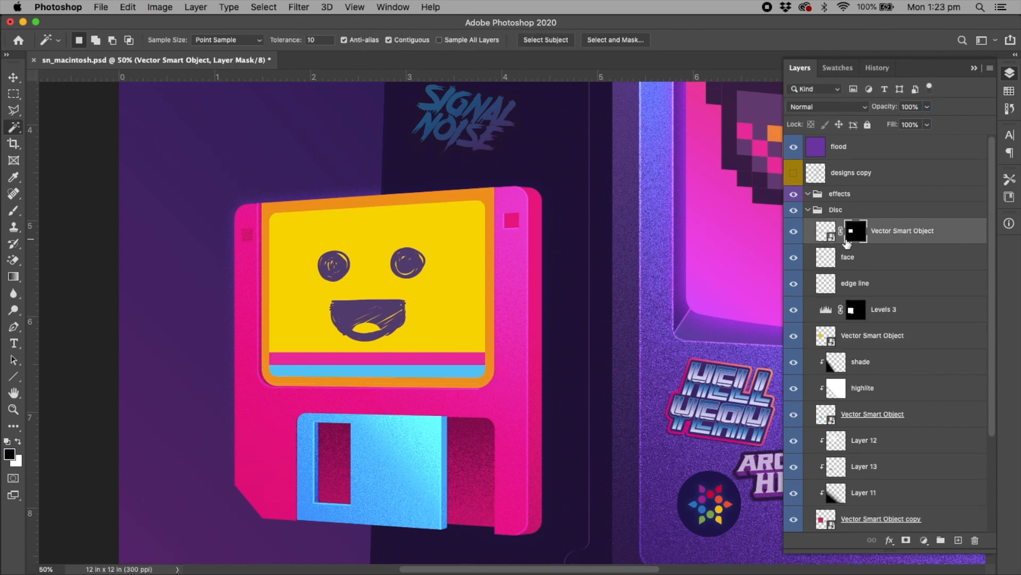
Unlink the stripes from their mask, move them down to the label's lower border and resize them with Free Transform.
click(826, 231)
key(v)
key(shift+Down)
key(shift+Down)
key(super+t)
drag(515, 346, 517, 340)
key(Return)
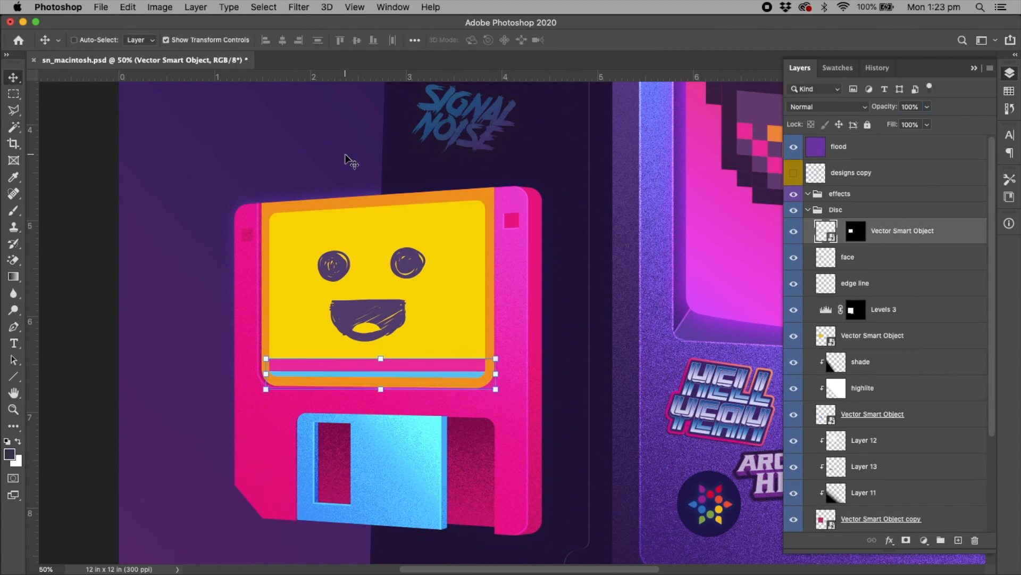
Recolour the floppy label's stripes with a Color Overlay and check the layer by toggling its visibility.
double_click(826, 231)
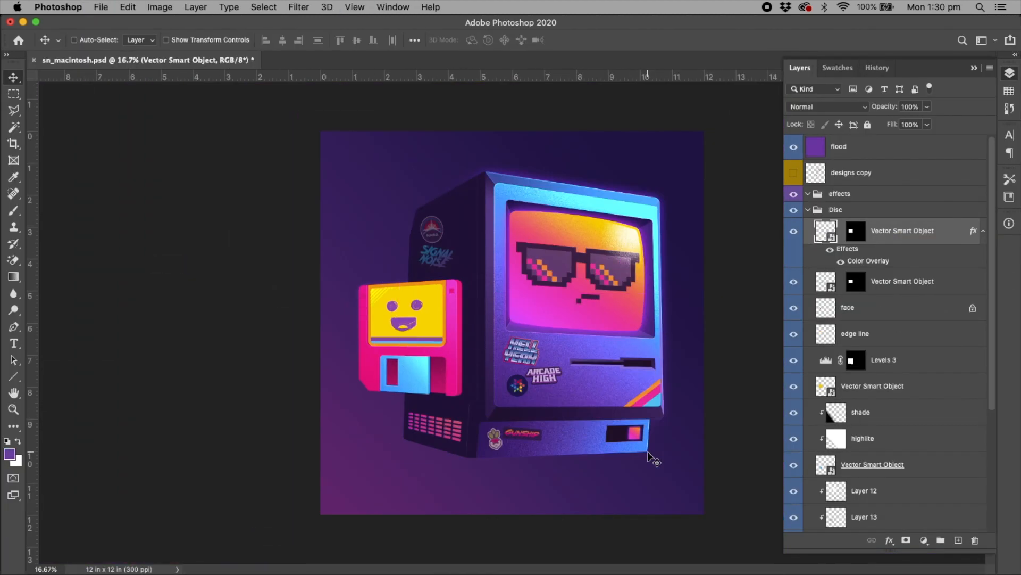
click(794, 231)
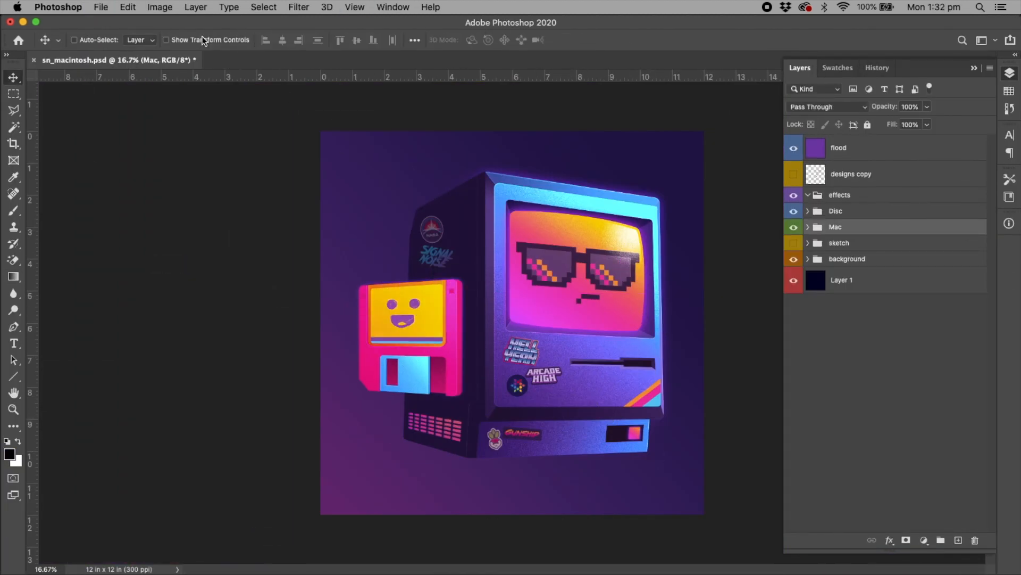
Rotate the Mac group about 4.7° counter-clockwise and nudge it slightly upward.
click(200, 40)
drag(717, 120, 700, 103)
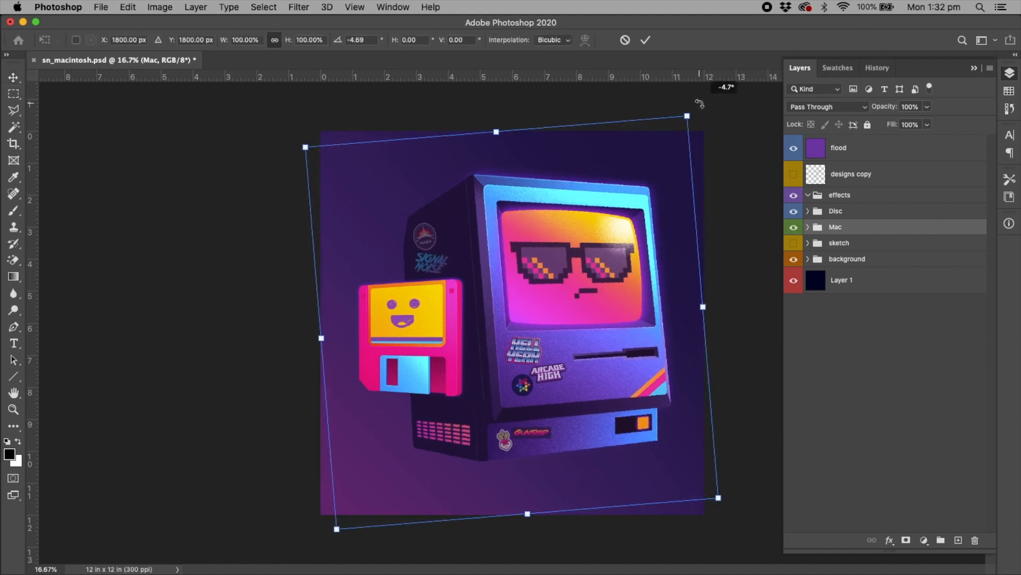
key(Escape)
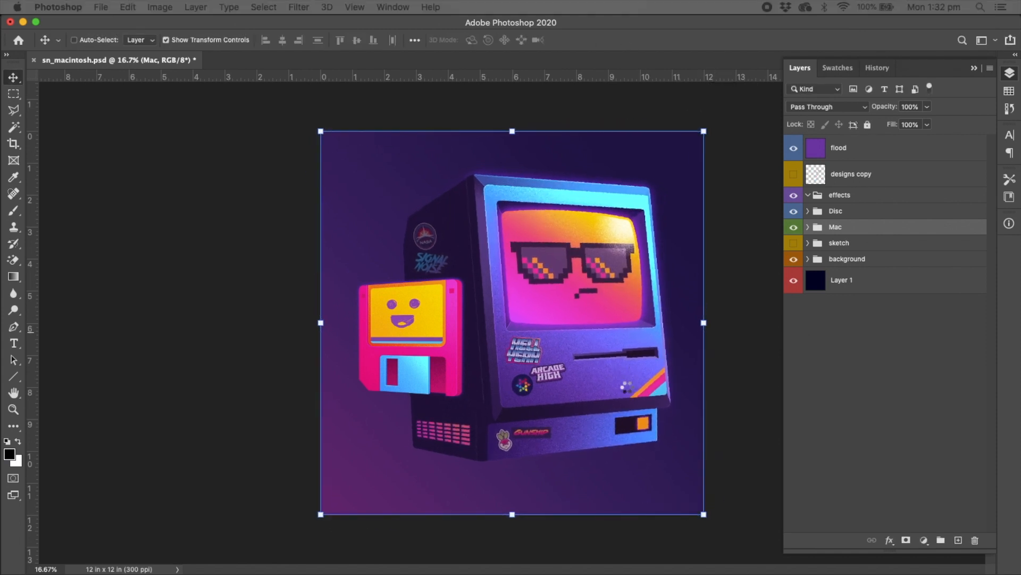
drag(626, 388, 627, 386)
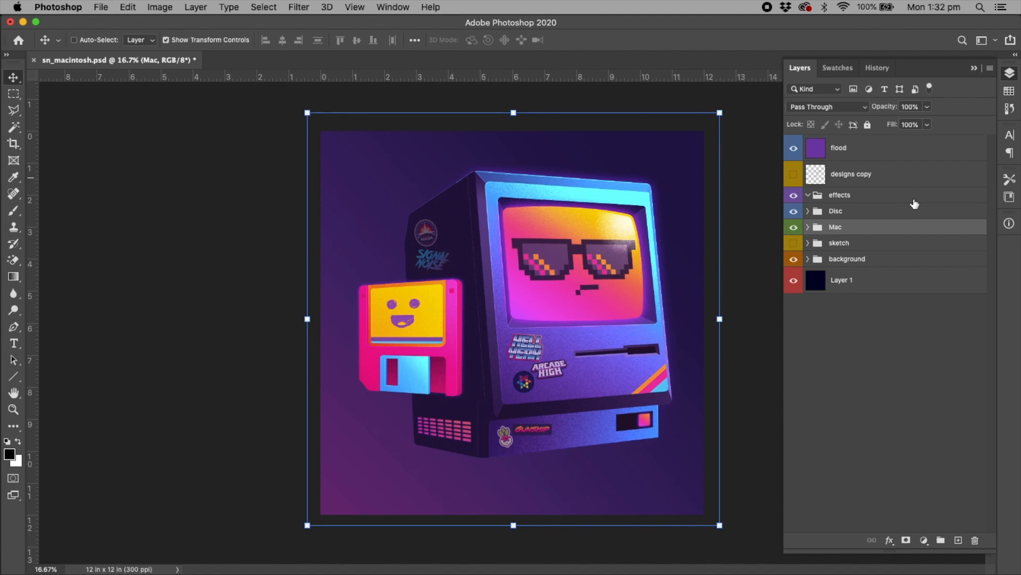
Rotate the Disc group clockwise so the floppy leans away from the Mac, and shift it left and down.
click(910, 208)
drag(716, 123, 738, 178)
drag(737, 143, 738, 165)
key(Return)
drag(451, 328, 454, 345)
key(shift+Left)
key(shift+Left)
key(shift+Down)
key(shift+Left)
key(shift+Left)
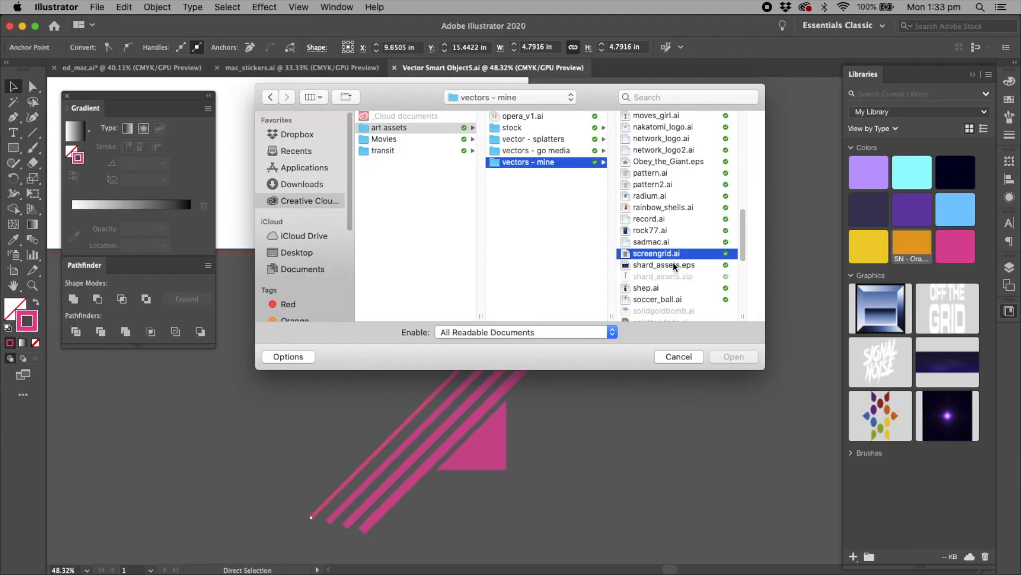
Open screengrid.ai and paste its dot grid above the screen layer, enlarged beyond the canvas and masked to the screen shape.
double_click(673, 263)
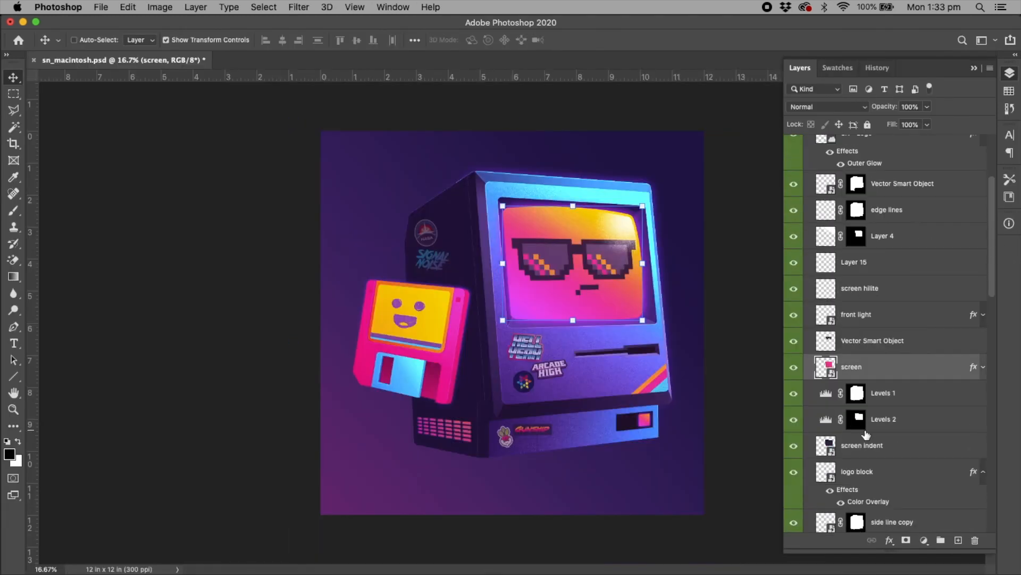
key(super+v)
key(Return)
drag(703, 217, 966, 73)
key(Return)
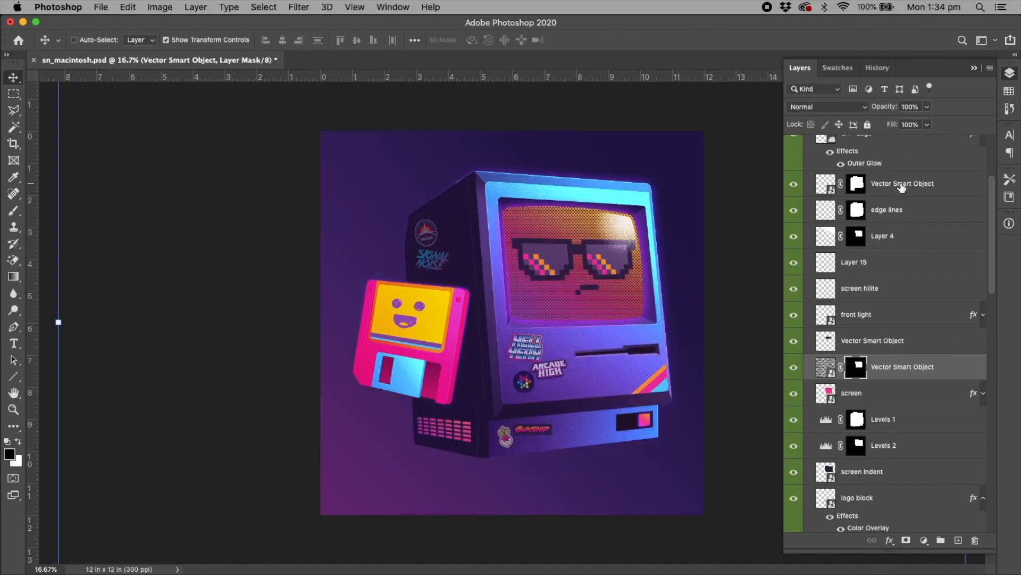
Set the screen grid layer's blend mode to Overlay and check how the pattern sits on the Mac's screen.
click(828, 106)
click(829, 245)
key(super+plus)
key(super+plus)
drag(750, 340, 649, 388)
key(super+minus)
key(super+minus)
key(super+minus)
Unlink the grid layer from its mask and scale the dot pattern down inside the screen shape.
click(166, 40)
click(841, 366)
click(826, 366)
key(super+t)
drag(160, 515, 161, 523)
key(super+plus)
key(super+plus)
key(super+plus)
key(super+plus)
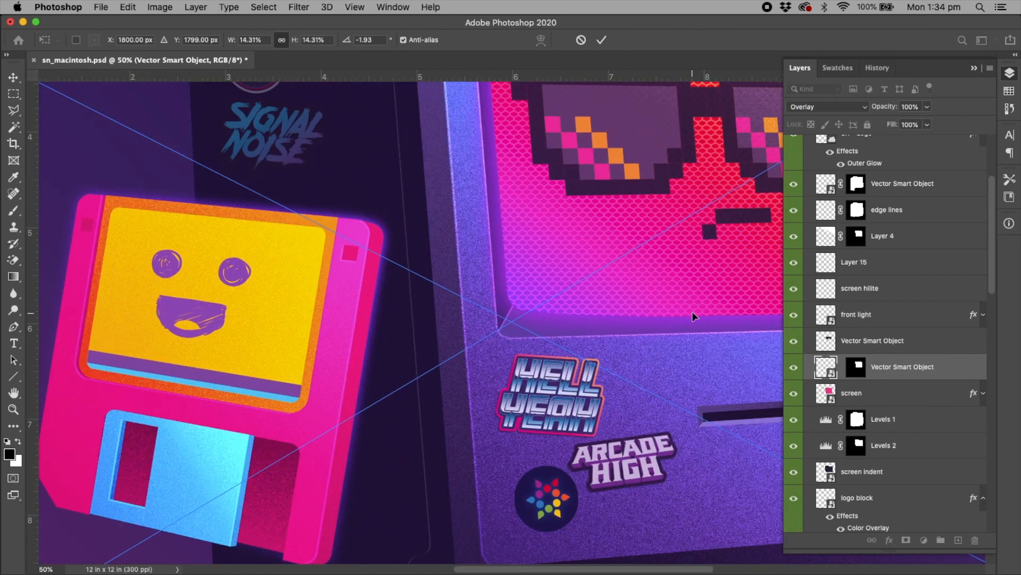
drag(692, 336, 544, 438)
key(Return)
Rasterize the grid layer, lock its transparent pixels and fill the dots with white.
right_click(821, 367)
right_click(913, 366)
click(771, 238)
click(811, 123)
key(x)
key(alt+BackSpace)
Lower the grid layer's opacity to 29%, comparing the screen with the layer hidden and shown.
click(927, 106)
drag(898, 125, 884, 125)
key(super+minus)
key(super+minus)
key(super+minus)
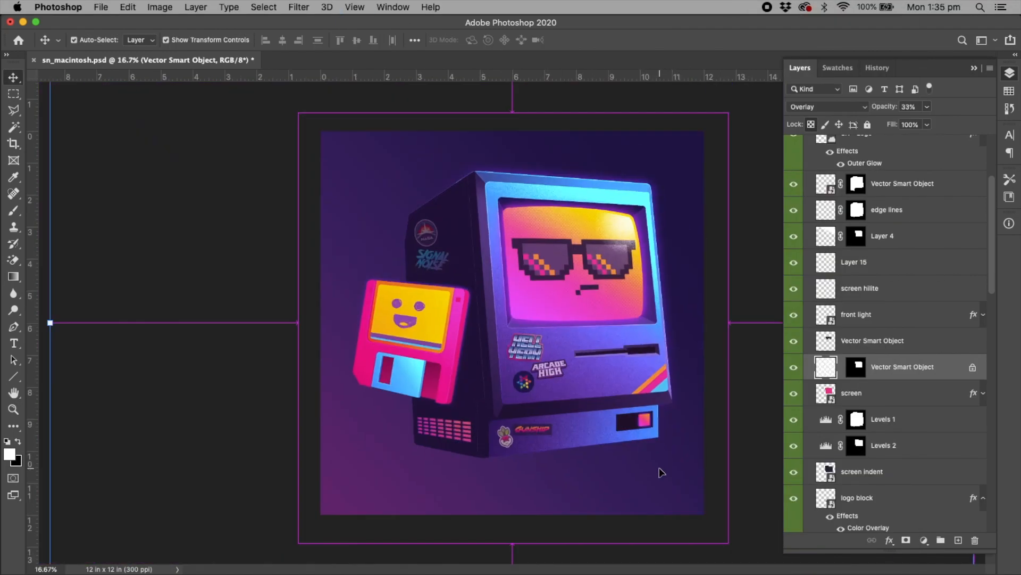
click(927, 107)
double_click(794, 367)
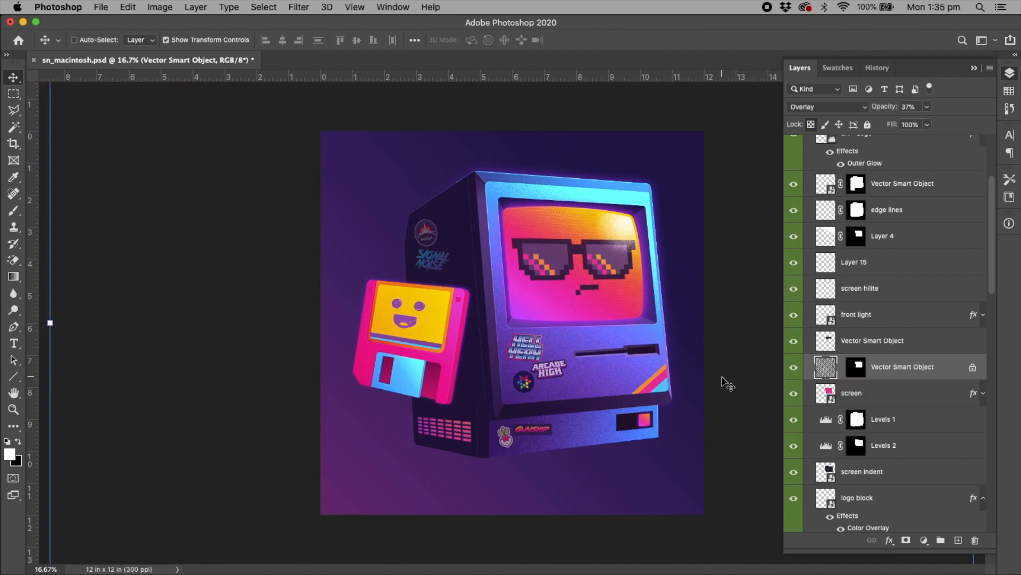
key(super+plus)
key(super+plus)
click(927, 107)
drag(929, 123, 923, 123)
Fade parts of the screen grid by applying a black-to-transparent linear gradient in Normal mode to its layer mask.
click(855, 367)
key(g)
click(285, 40)
click(269, 30)
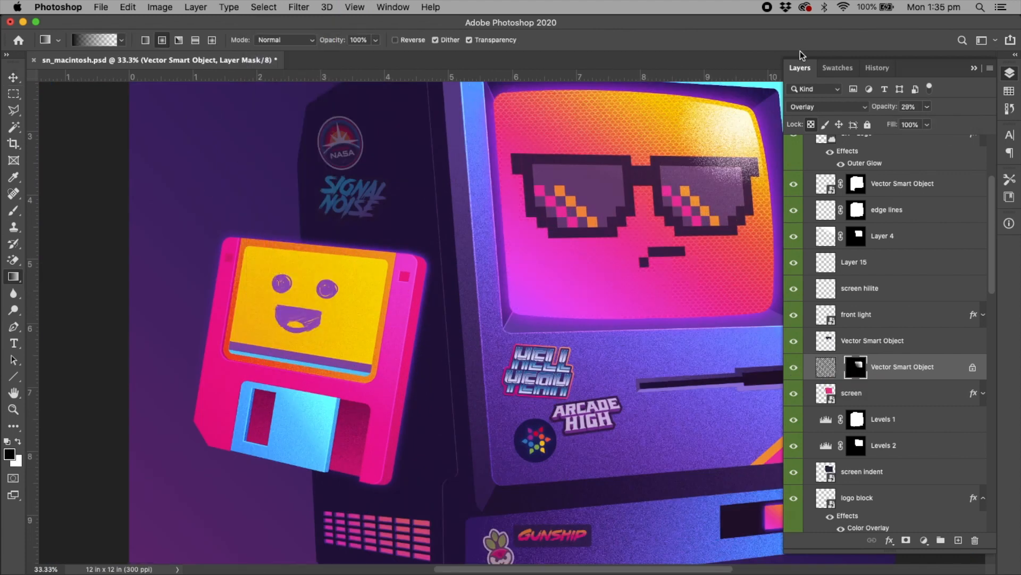
drag(681, 184, 682, 183)
key(super+minus)
key(super+plus)
key(super+minus)
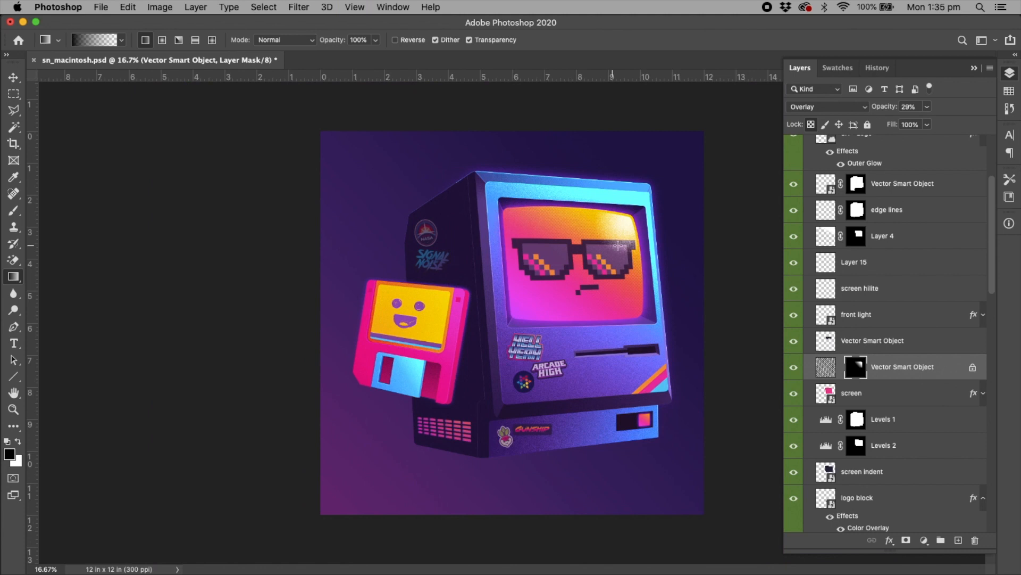
Add a Levels adjustment above the SN - Logo layer, masked to the Mac's outline, and tighten its shadow and highlight inputs slightly.
scroll(851, 173, up, 5)
super+click(856, 343)
click(894, 264)
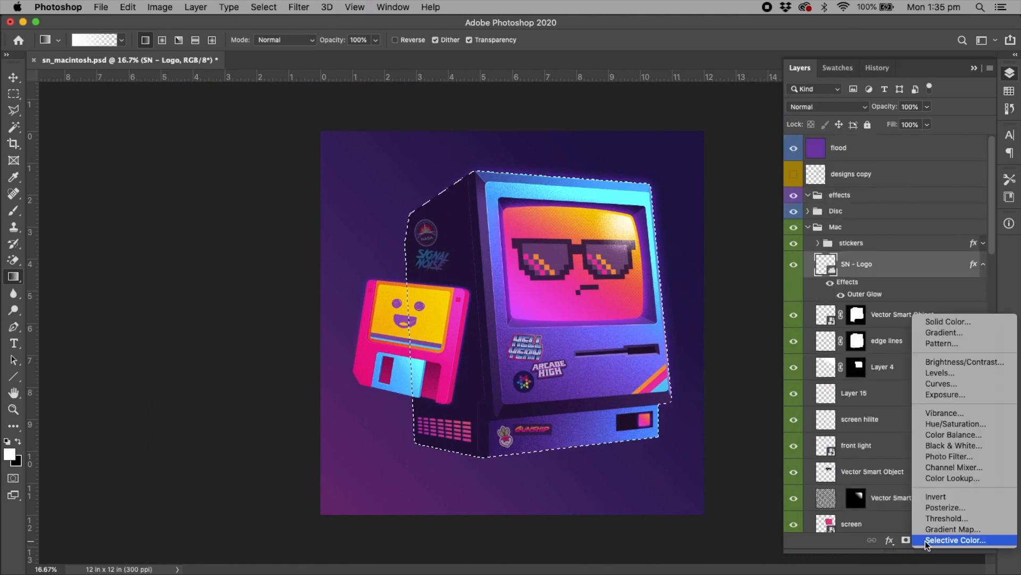
click(923, 540)
click(931, 380)
drag(549, 150, 152, 140)
drag(88, 289, 94, 290)
drag(225, 289, 214, 290)
drag(94, 289, 90, 291)
click(67, 141)
Create a new Overlay layer named overall shade in the Mac group, masked to the computer's outline.
drag(993, 213, 988, 374)
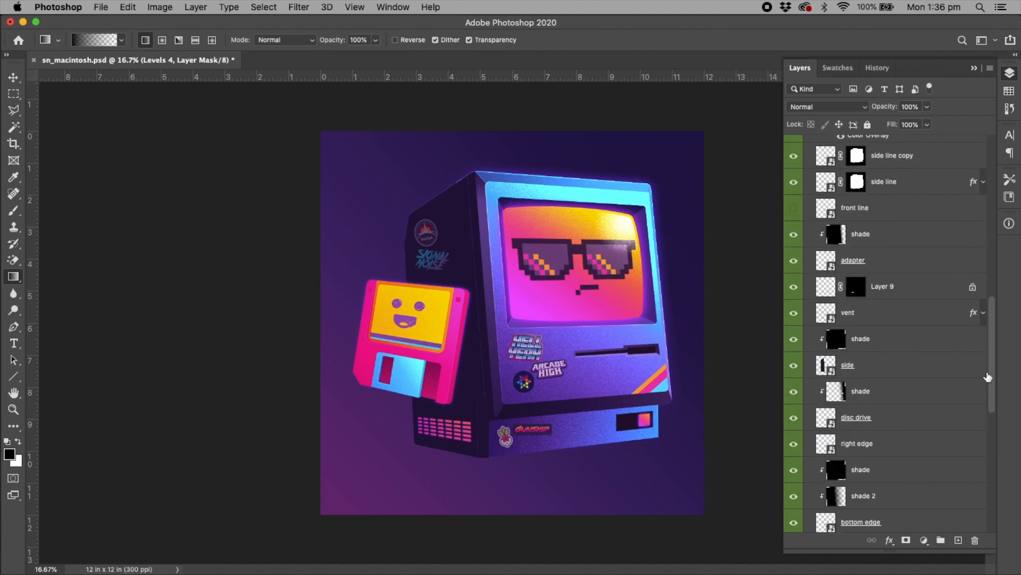
click(907, 312)
key(alt+shift+super+n)
super+click(856, 182)
click(906, 540)
double_click(882, 313)
text(overall shade)
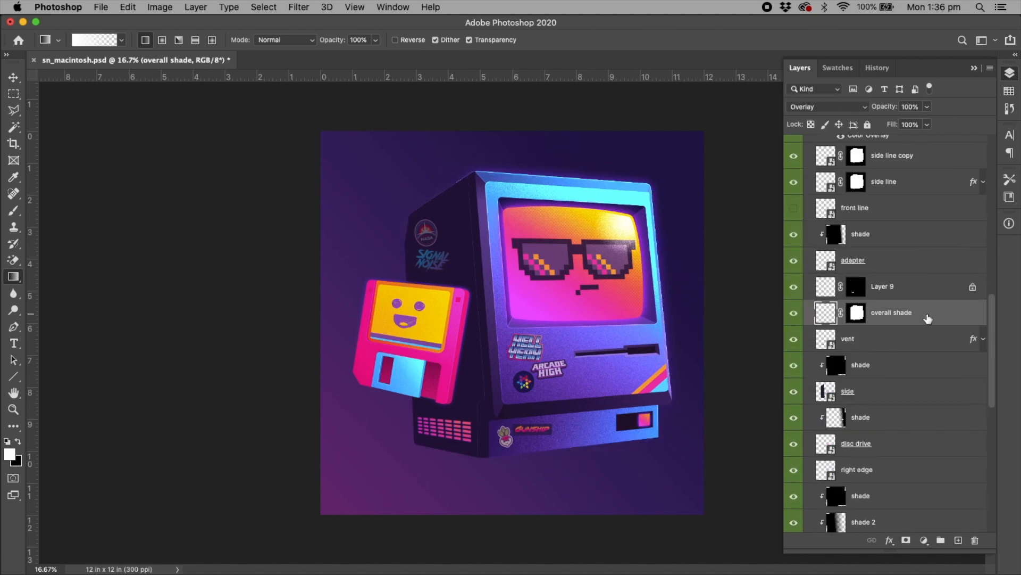
Move overall shade to the top of the Mac group, shade the Mac from its base upward with a gradient, and lower its opacity.
drag(928, 319, 898, 242)
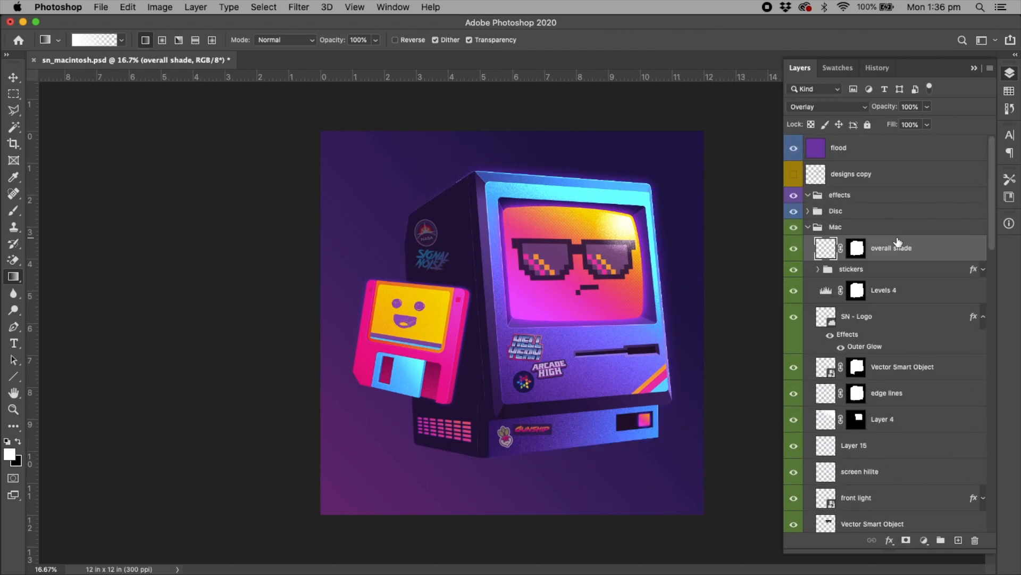
drag(490, 451, 585, 266)
click(927, 106)
drag(929, 123, 885, 123)
click(794, 250)
Add a spots layer in Overlay mode at the top of the Mac group for white radial gradient highlights.
click(957, 539)
click(161, 40)
key(x)
click(827, 106)
click(851, 182)
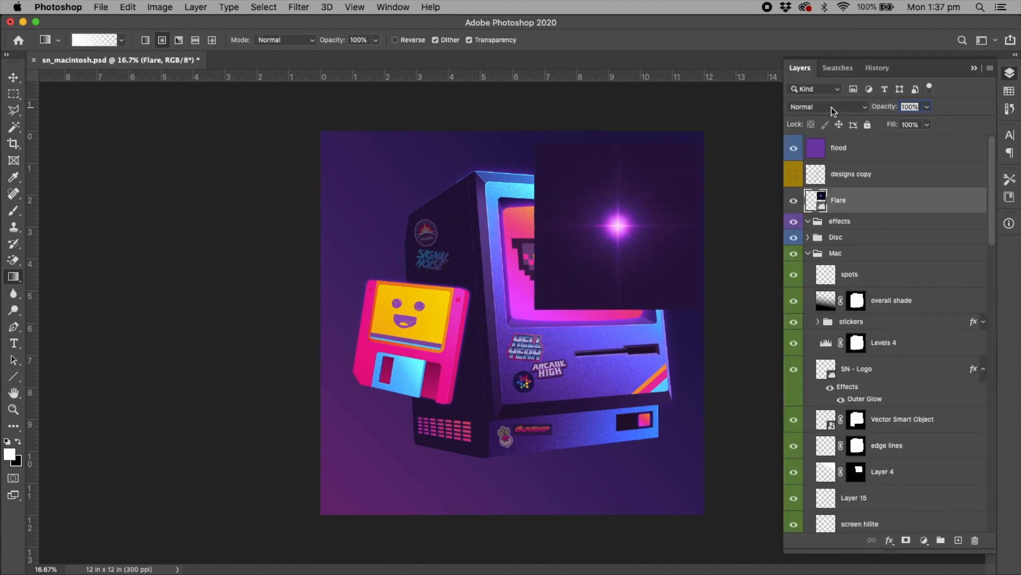
Set the Flare layer's blend mode to Screen and position it on the Mac's upper right front corner.
click(831, 107)
click(830, 206)
key(v)
drag(650, 260, 675, 235)
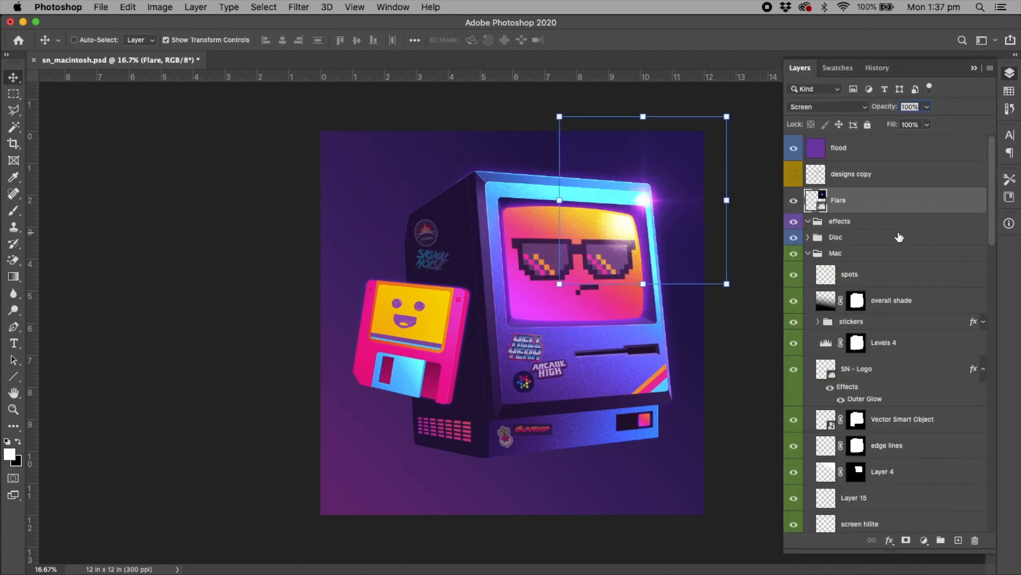
Apply Levels and Hue/Saturation to the Flare, shifting its colour from purple to light blue.
key(super+l)
click(364, 213)
key(super+u)
drag(548, 128, 275, 193)
click(330, 345)
drag(146, 276, 216, 281)
click(351, 213)
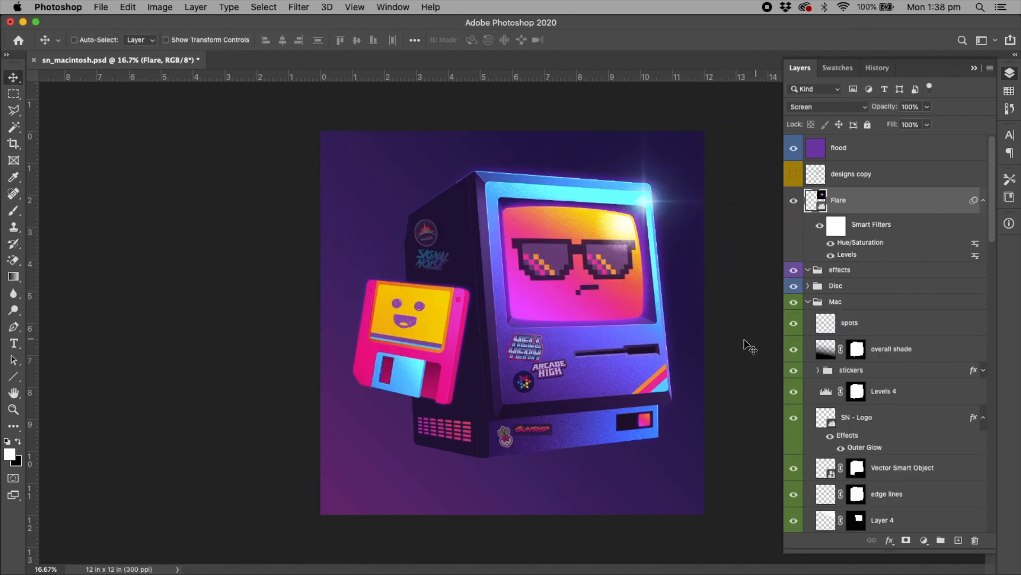
Duplicate the Flare, adjust the copy's hue, shrink it and place it on the upper corner of the floppy's metal shutter.
key(super+j)
drag(646, 198, 458, 292)
key(super+u)
drag(176, 307, 168, 306)
click(334, 213)
drag(559, 194, 527, 228)
key(Return)
drag(501, 279, 465, 347)
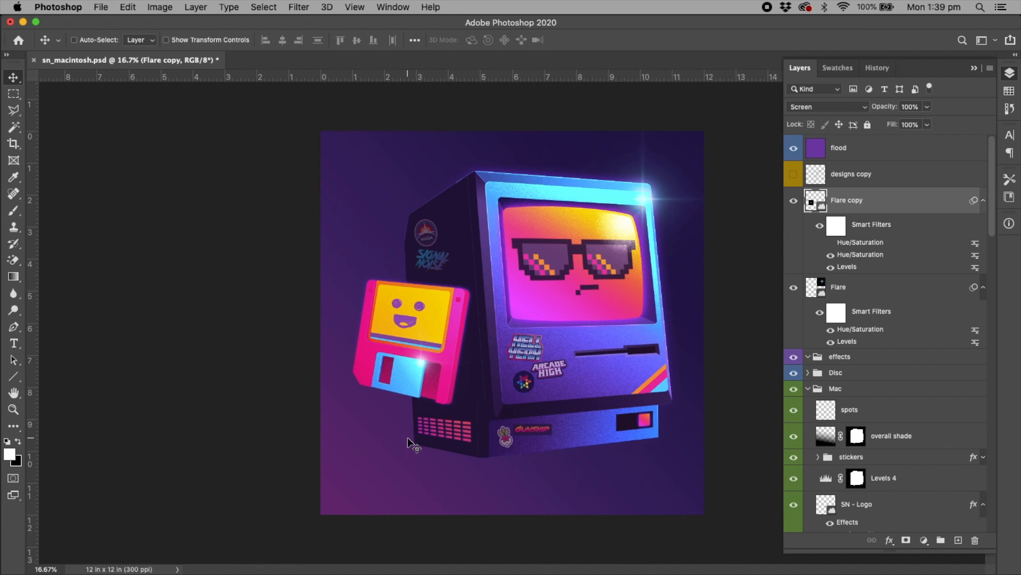
Repaint background Layer 6 with a library purple linear gradient in Dissolve mode and set its opacity to 41%.
scroll(883, 319, down, 15)
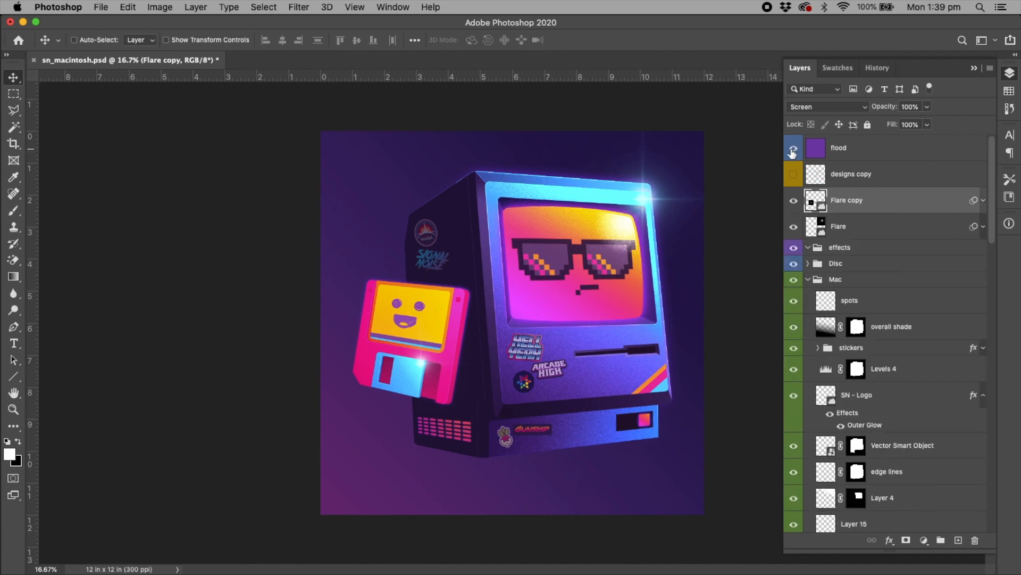
click(871, 495)
click(794, 467)
drag(927, 106, 935, 125)
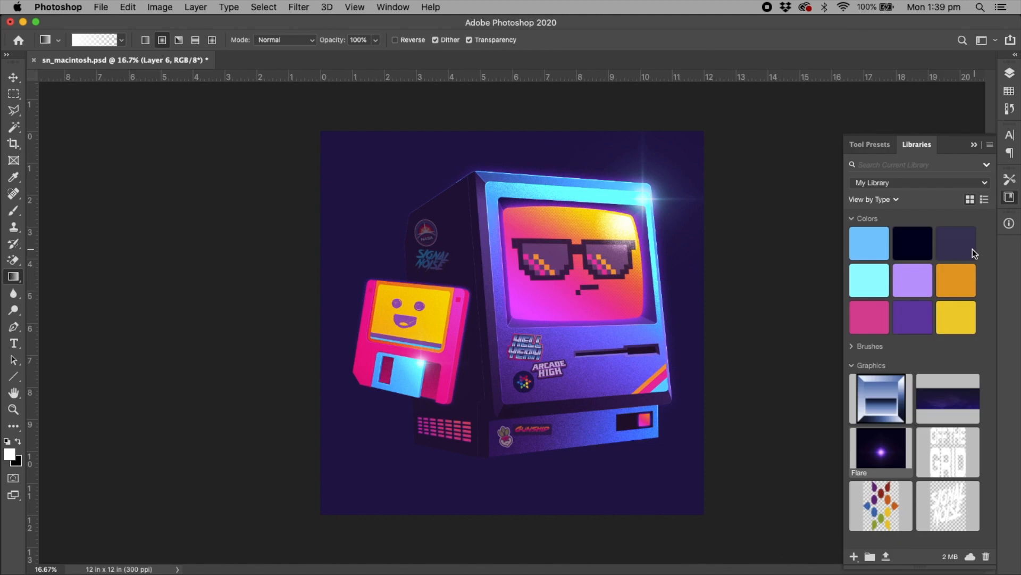
click(285, 40)
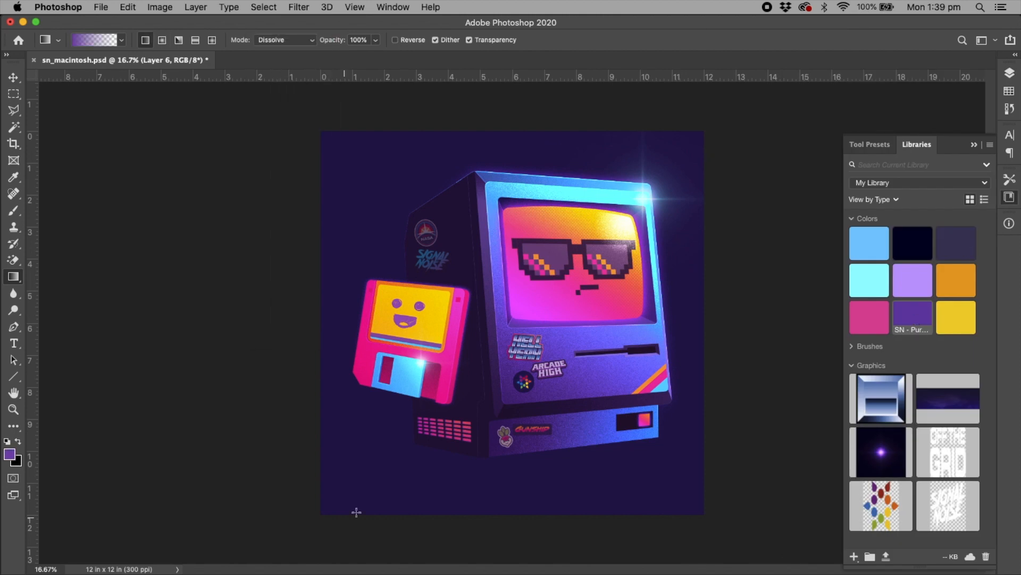
click(266, 50)
click(1009, 73)
drag(936, 122, 927, 122)
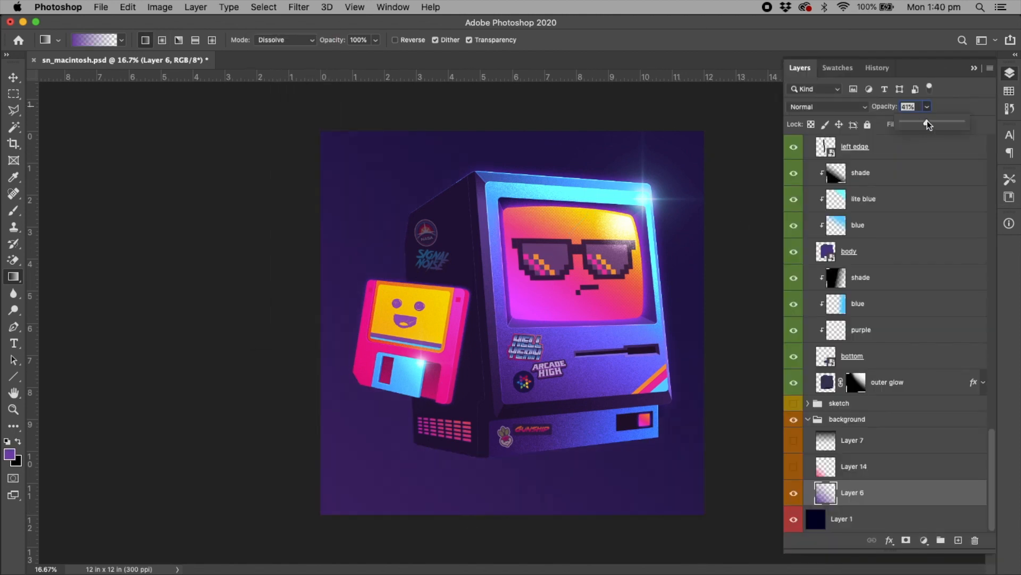
Show Layers 14 and 7, then clear Layer 7 and repaint its upper right corner with a library dark blue gradient, adjusting its opacity.
click(794, 467)
click(794, 440)
click(869, 440)
key(super+a)
key(BackSpace)
click(1009, 198)
click(912, 242)
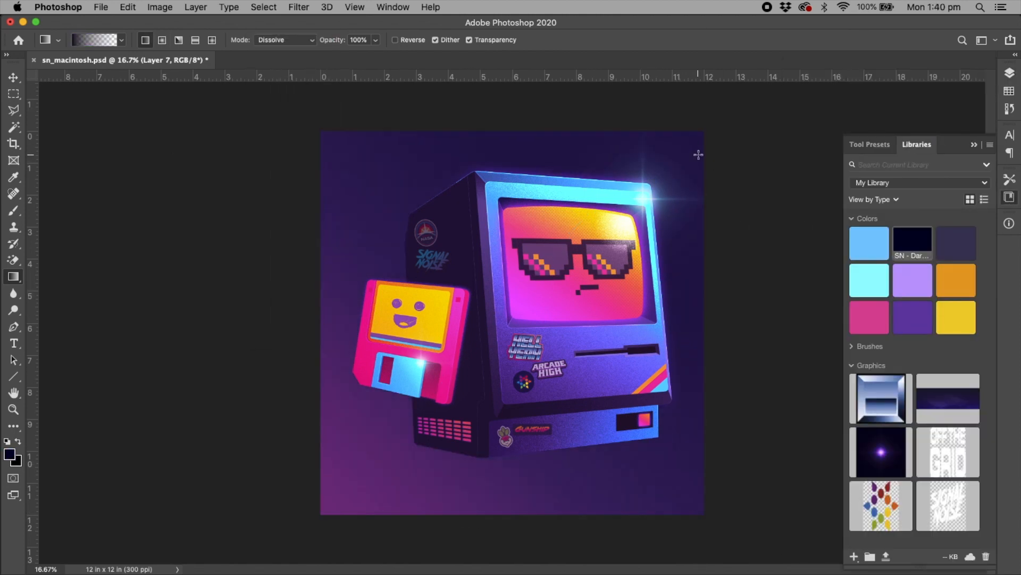
click(1010, 72)
click(927, 107)
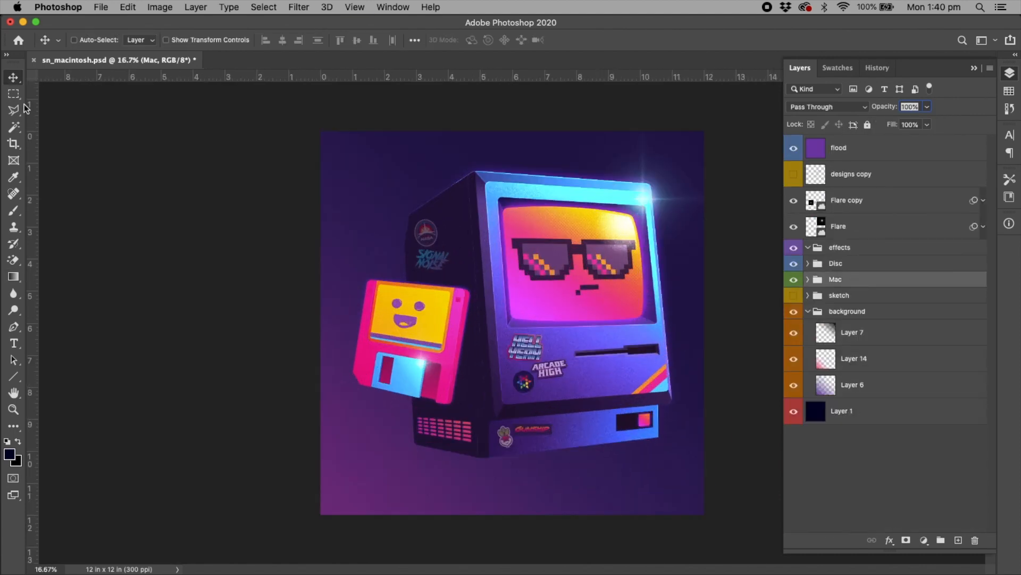
Shift the Mac group slightly left and undo the last change to the Disc group's position.
drag(744, 458, 732, 471)
key(alt+bracketright)
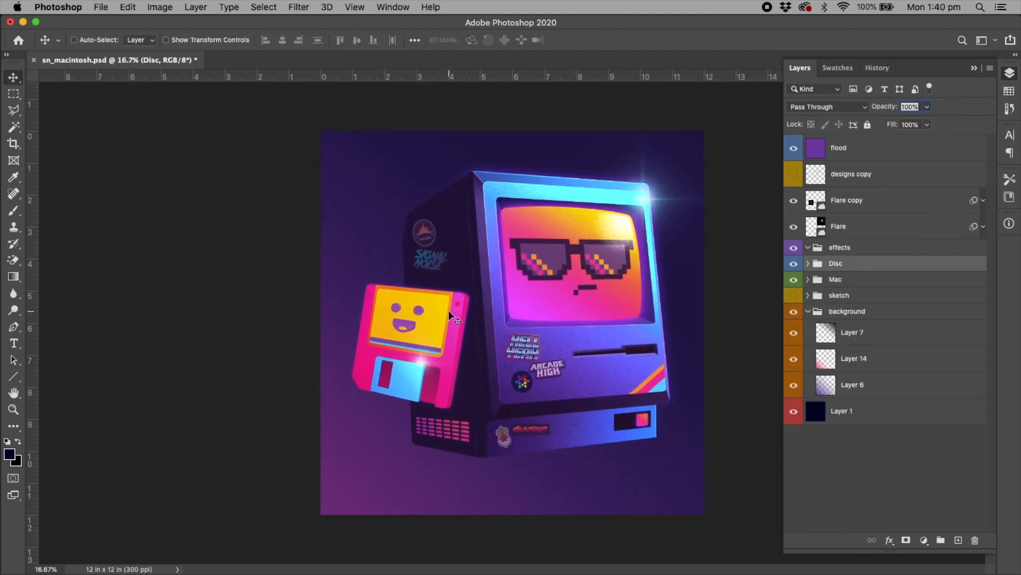
key(super+z)
Add white radial gradient highlights in Dissolve mode to the Mac group's spots layer, and collapse the group.
click(808, 280)
click(862, 300)
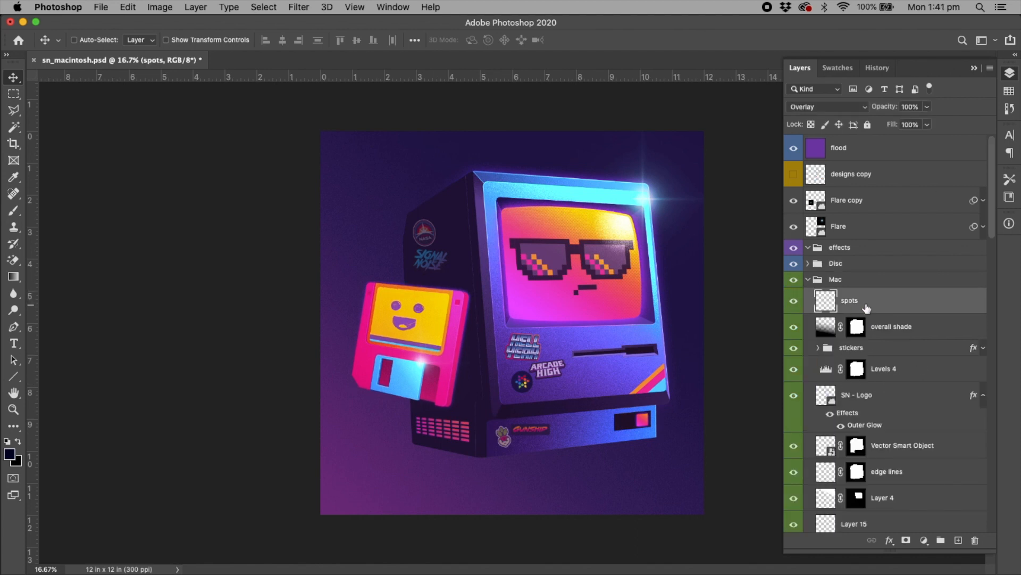
key(g)
key(x)
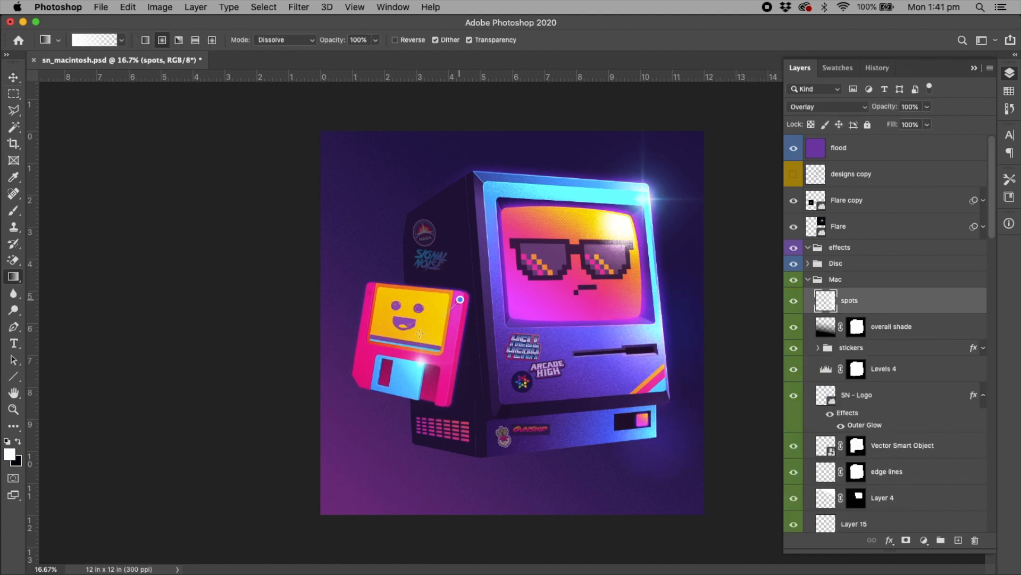
click(808, 279)
Add a spots layer at the top of the Disc group with white radial highlights, Overlay mode and about 78% opacity.
click(808, 264)
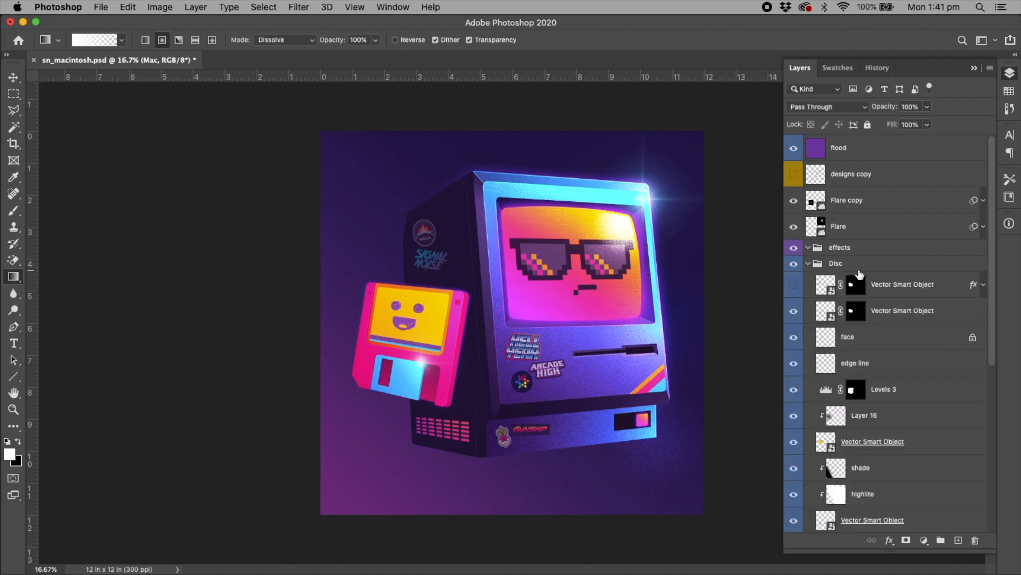
click(883, 285)
key(super+shift+alt+n)
double_click(853, 284)
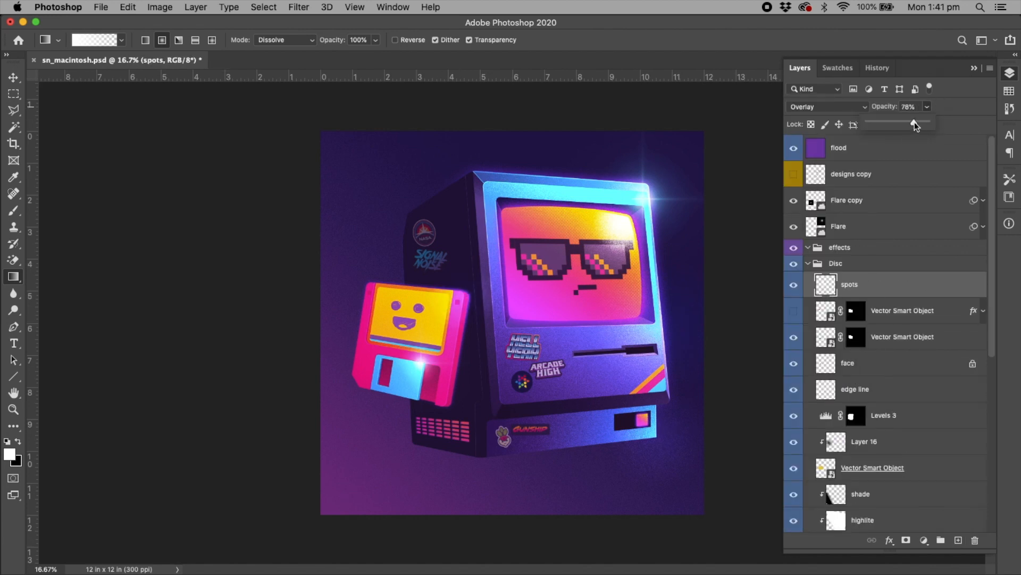
Add a floppy-masked layer below the Disc spots, shade its lower left with a black linear gradient, and set 30% opacity.
click(883, 311)
key(super+shift+alt+n)
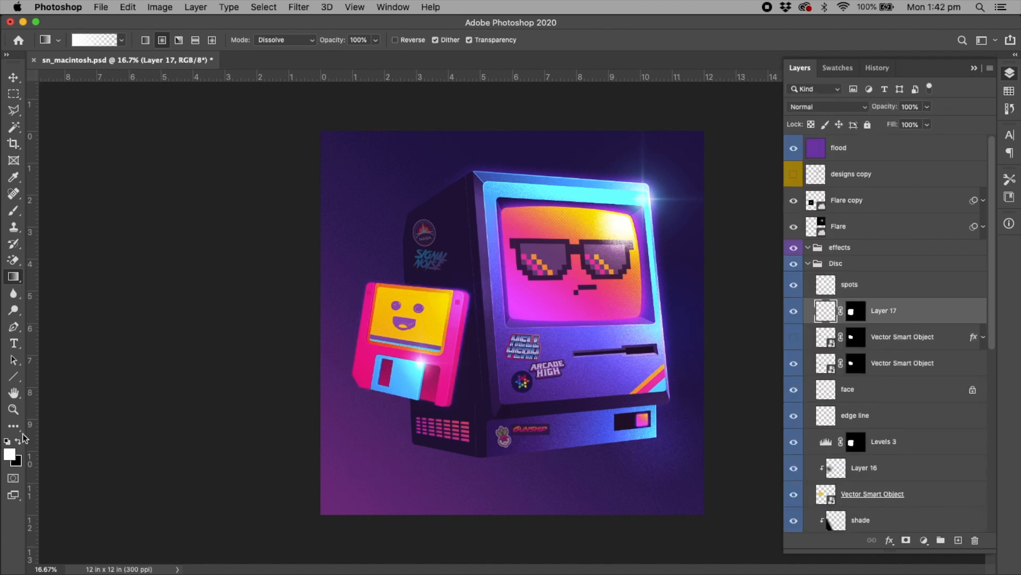
drag(417, 334, 417, 334)
drag(927, 107, 885, 123)
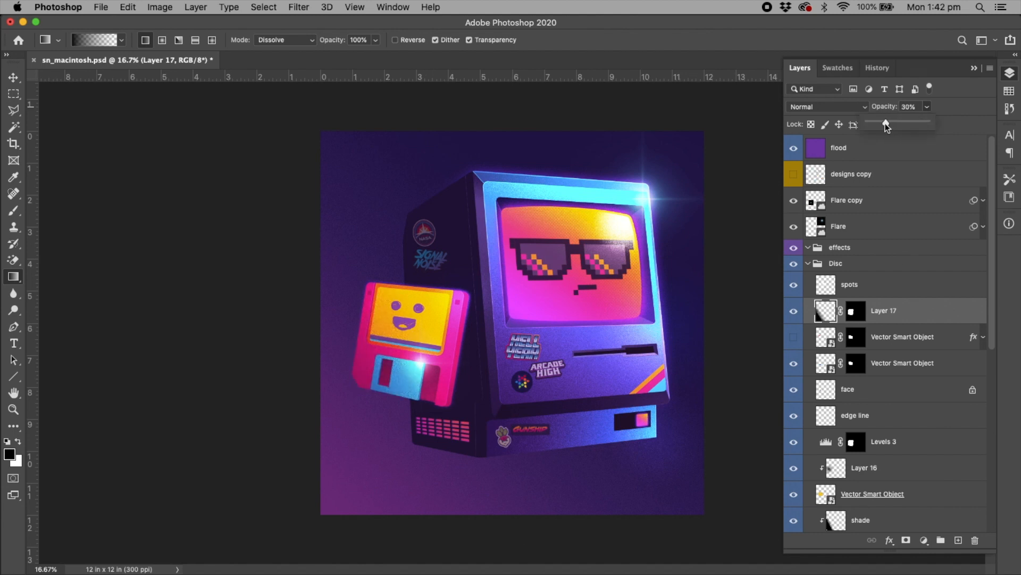
click(808, 263)
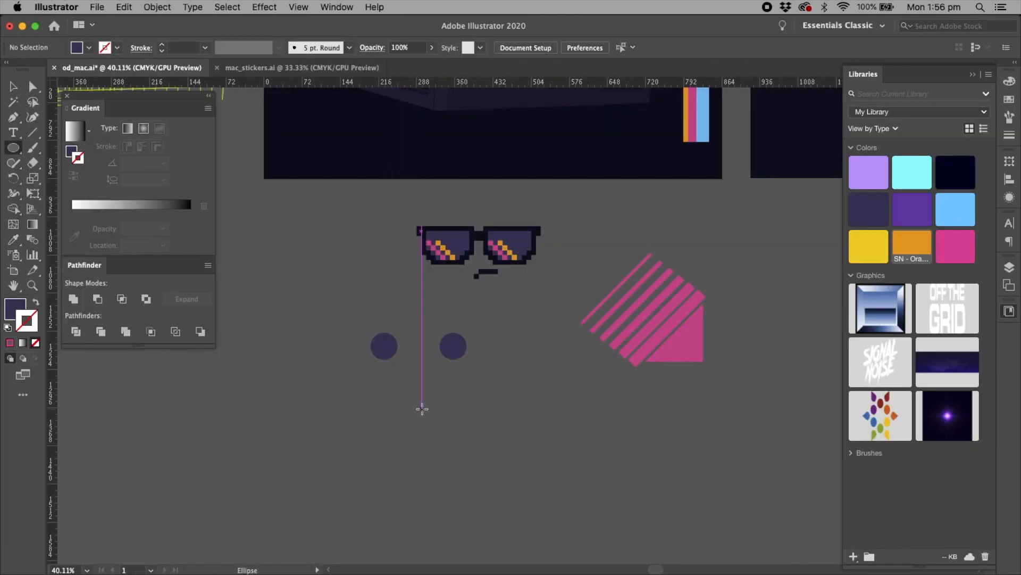
Switch to Illustrator and draw a half-circle mouth with rounded corners, centred beneath the two round eyes in od_mac.ai.
drag(420, 410, 444, 386)
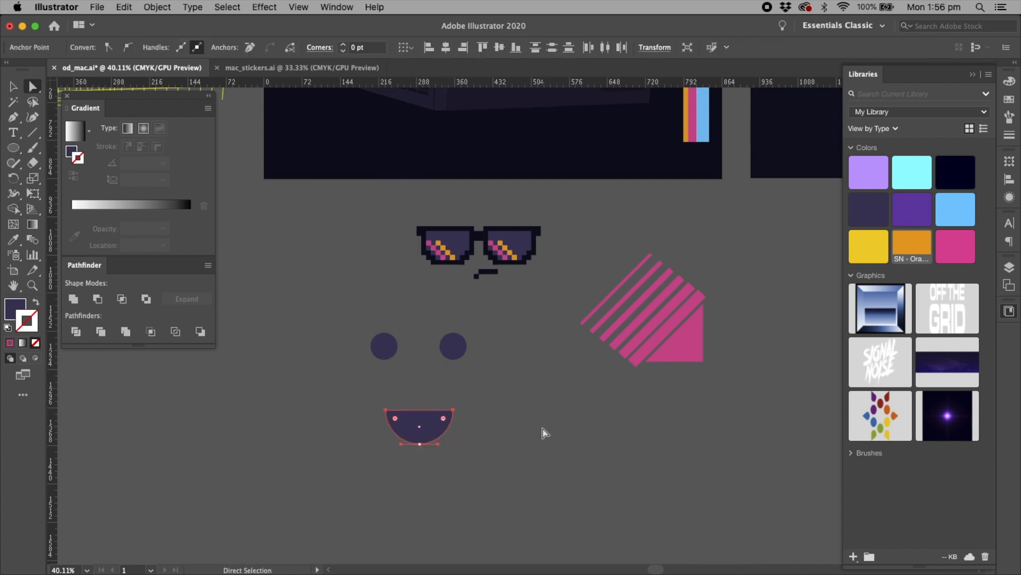
drag(443, 418, 436, 395)
key(v)
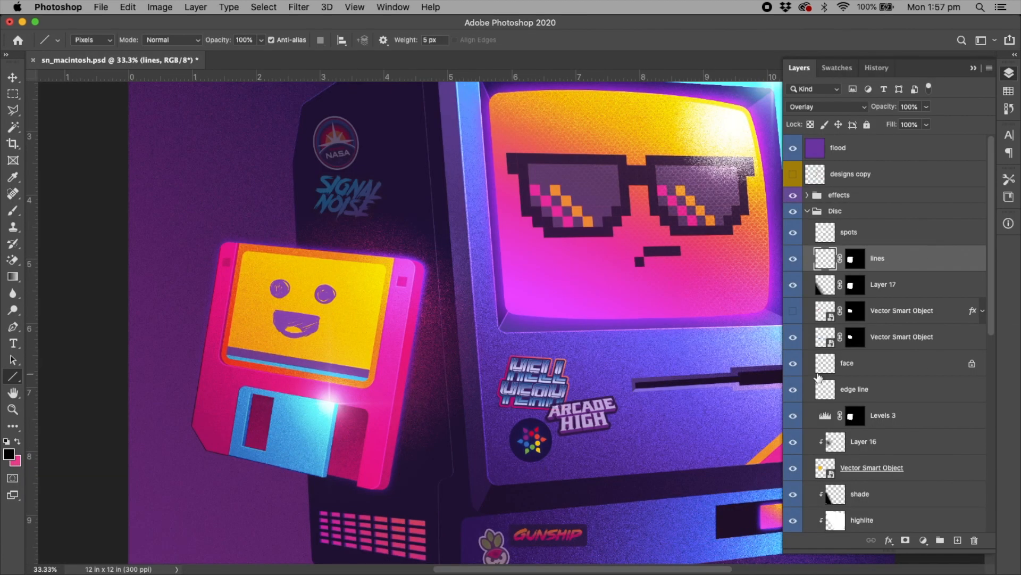
Back in Photoshop, hide the sketched face and paste the vector face, scaled down and rotated about 6.8° onto the floppy label.
click(792, 367)
key(super+v)
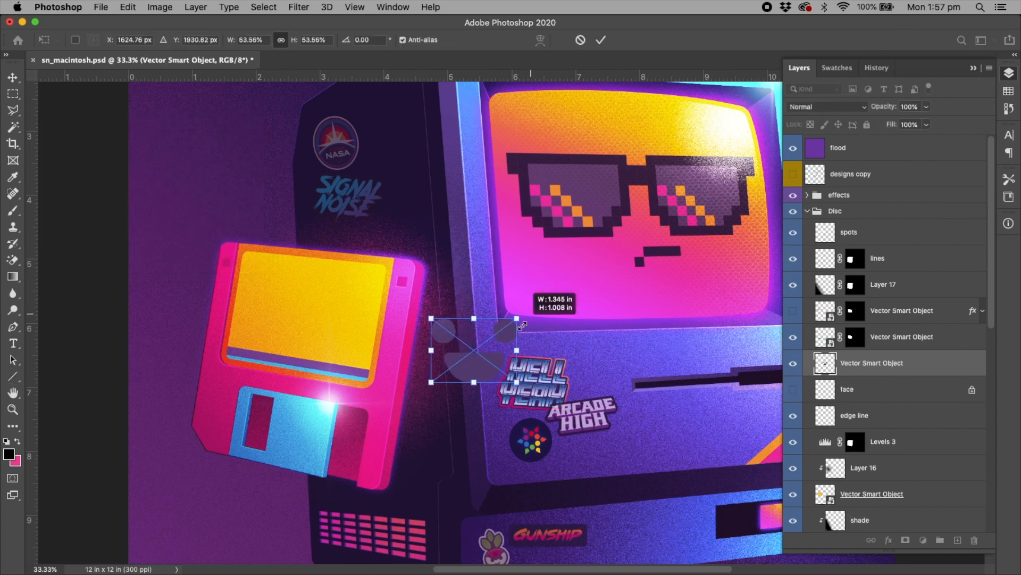
drag(372, 266, 375, 275)
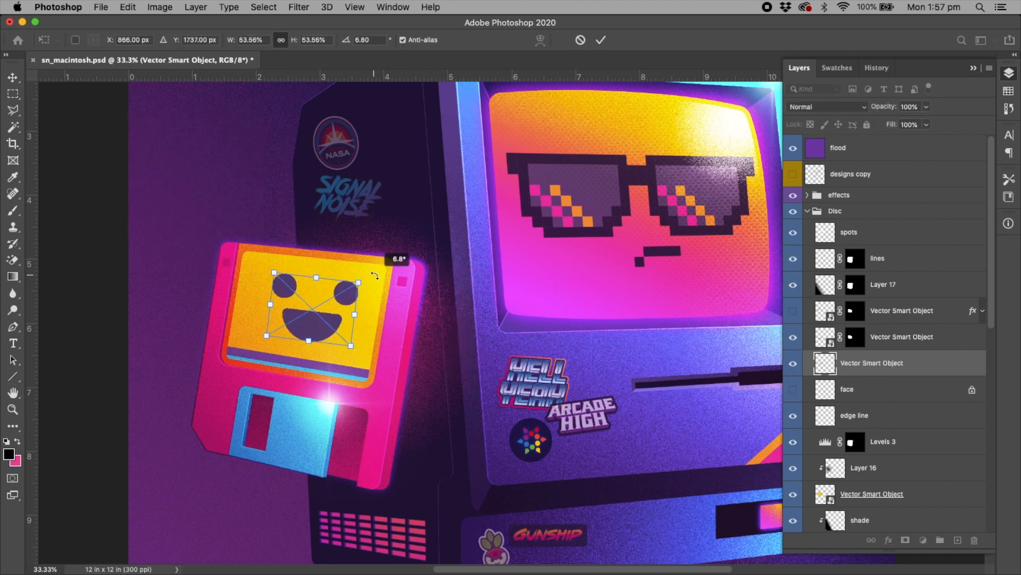
drag(350, 345, 339, 334)
key(Return)
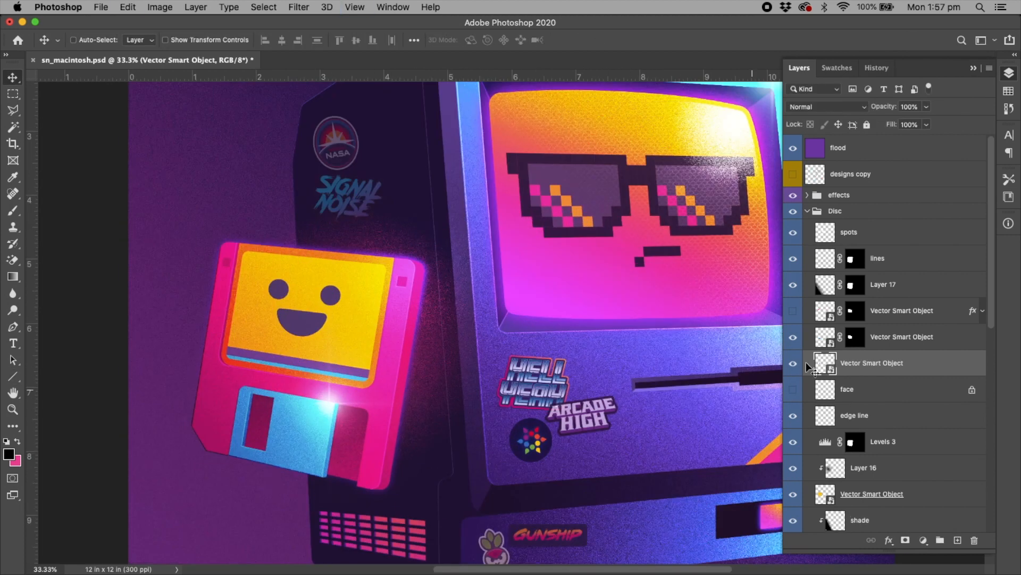
Rasterize the pasted face layer and transform it slightly to fit the tilted floppy label.
right_click(889, 363)
click(783, 238)
key(super+t)
mouse_move(340, 336)
mouse_down()
mouse_move(354, 344)
mouse_move(342, 342)
mouse_up()
key(Return)
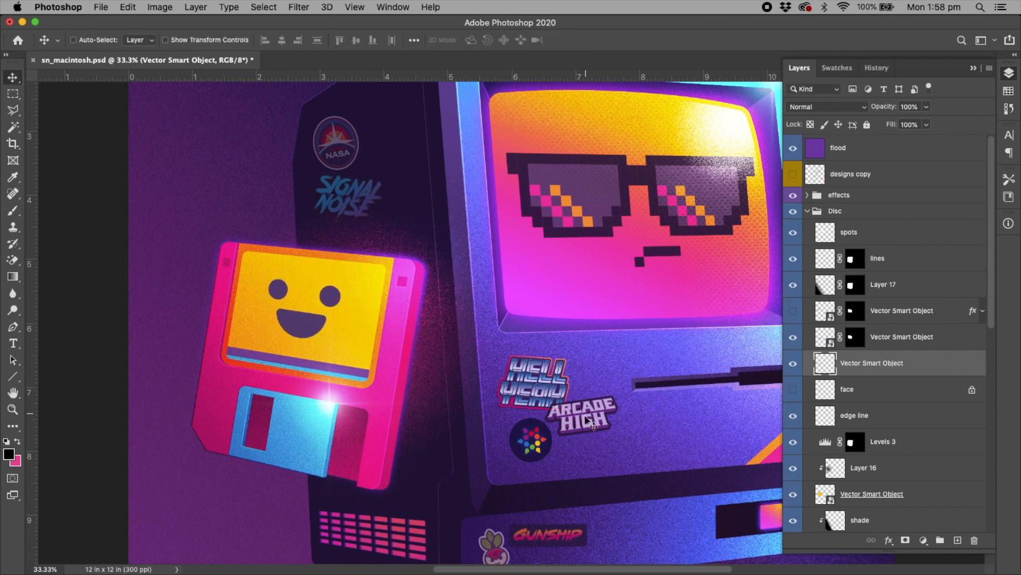
Apply a purple Color Overlay to the floppy's new face.
click(889, 541)
click(925, 491)
click(717, 212)
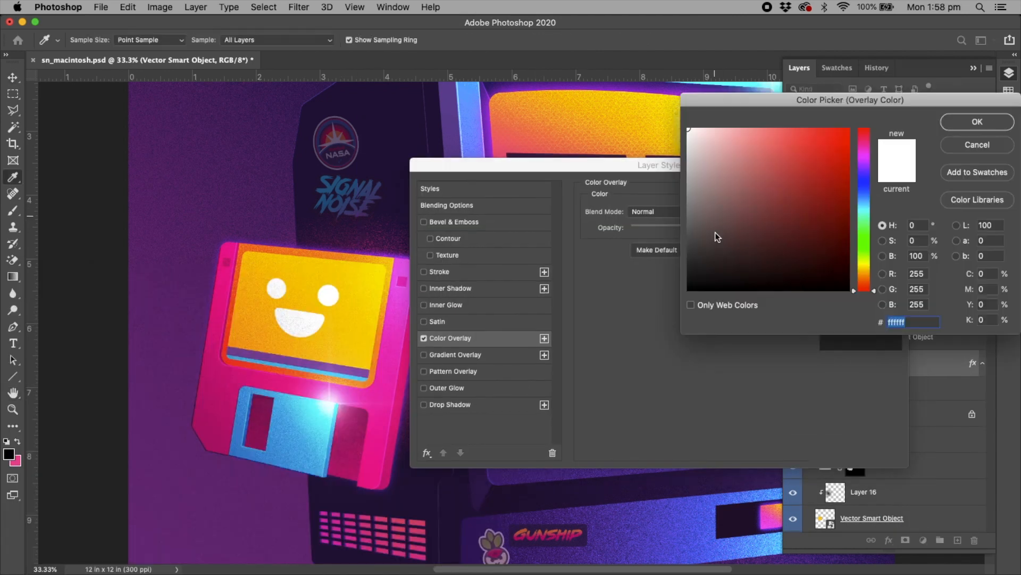
key(Return)
key(Return)
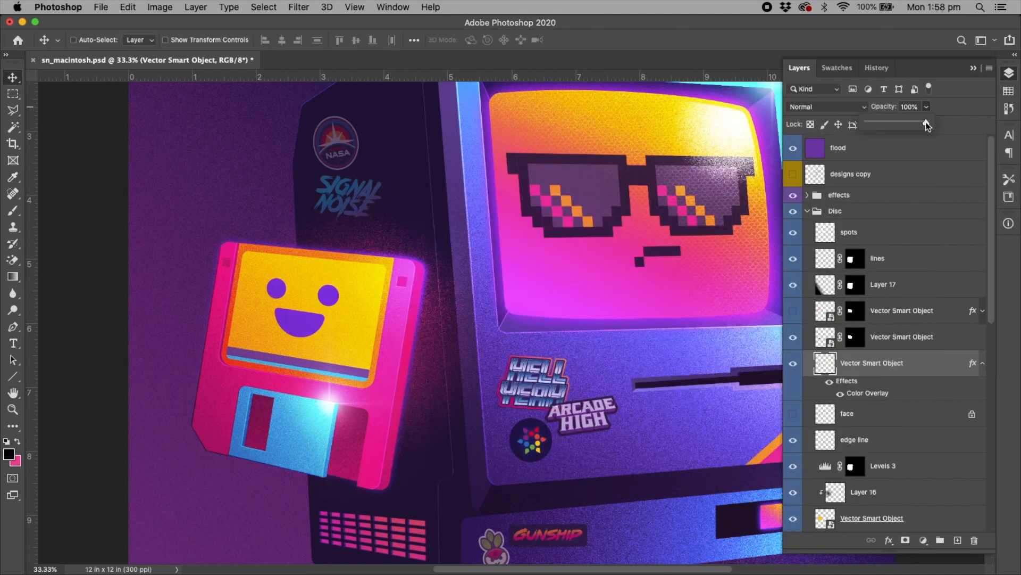
Add the text "800" in Eurostile Black on the floppy's yellow label.
key(super+minus)
key(super+plus)
key(super+plus)
key(super+plus)
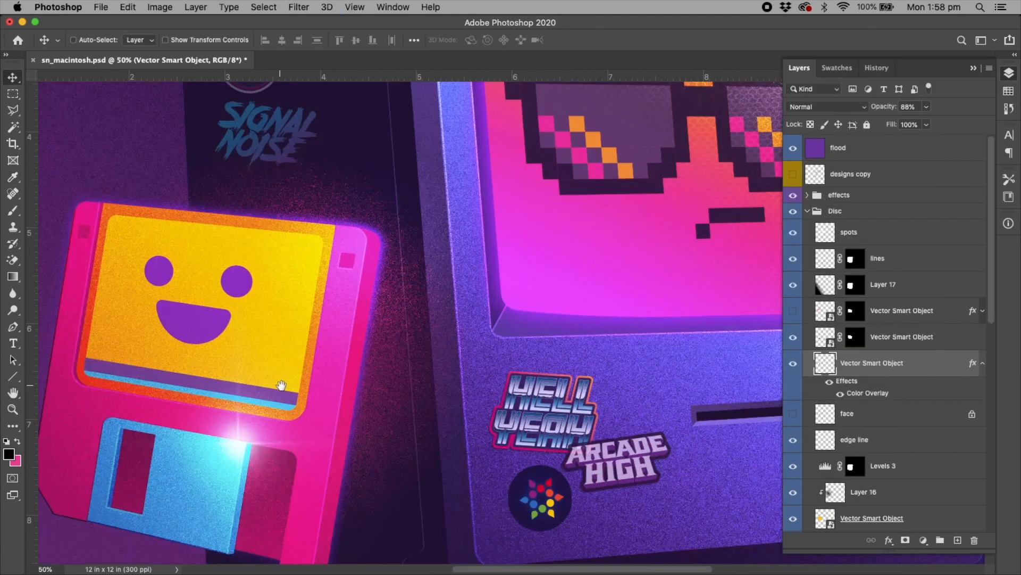
key(t)
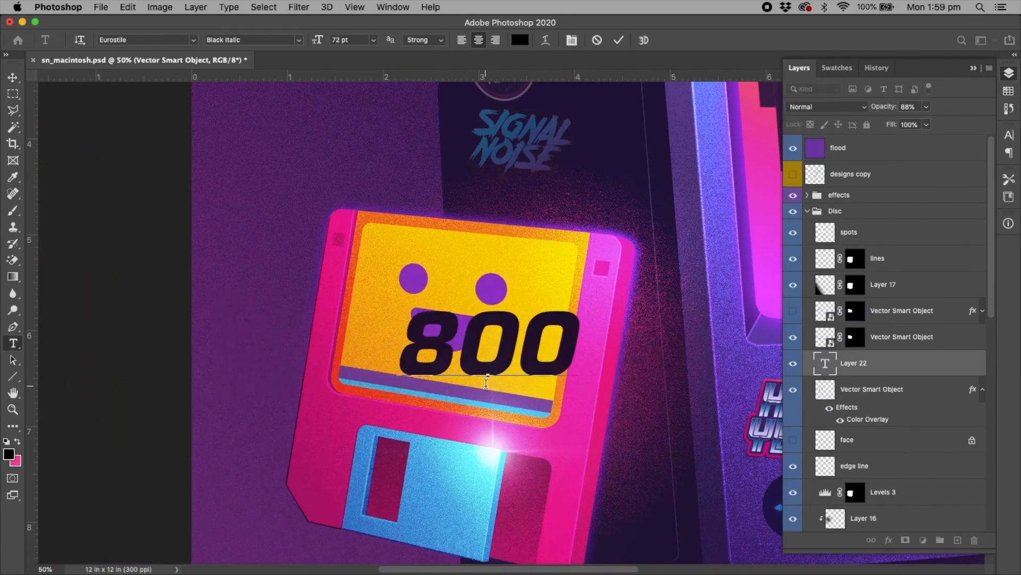
click(285, 39)
click(298, 40)
click(239, 106)
click(5, 442)
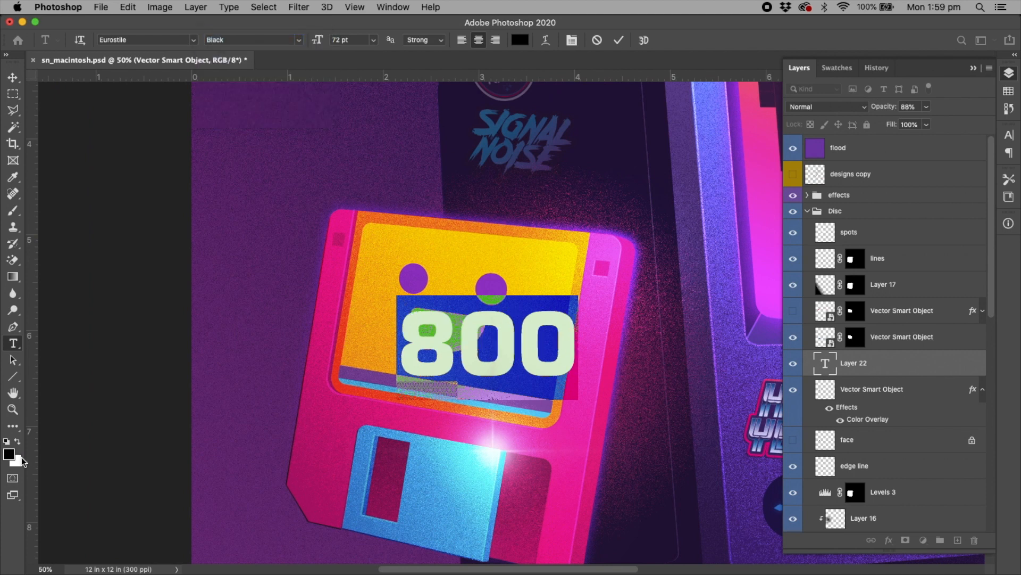
Make the "800" text white, scale it to about 25%, tilt it with the label and place it just above the stripes, near the lower-right corner.
click(17, 441)
click(12, 78)
drag(479, 346, 413, 389)
drag(510, 353, 381, 398)
drag(360, 408, 520, 377)
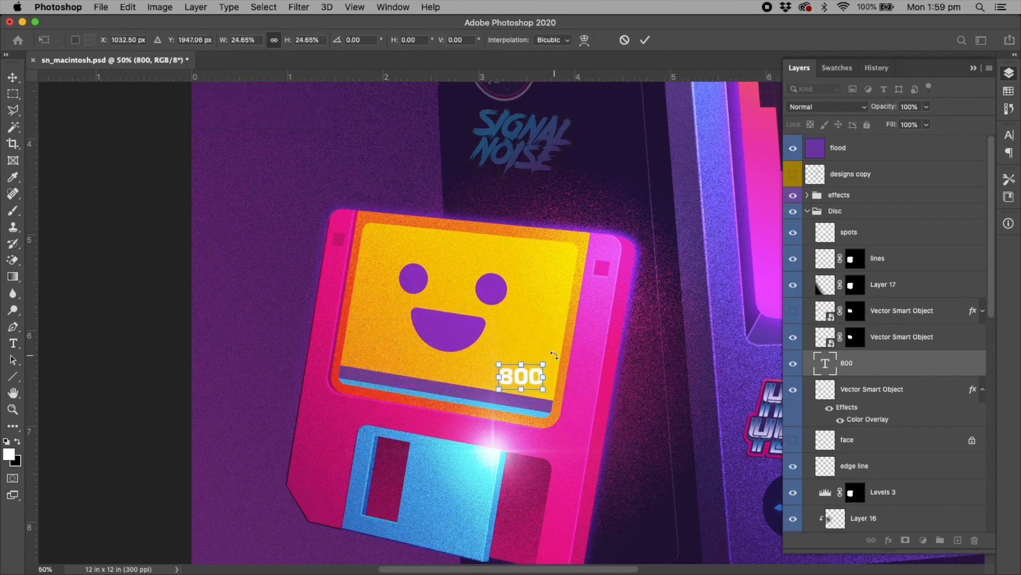
key(Return)
drag(592, 419, 598, 423)
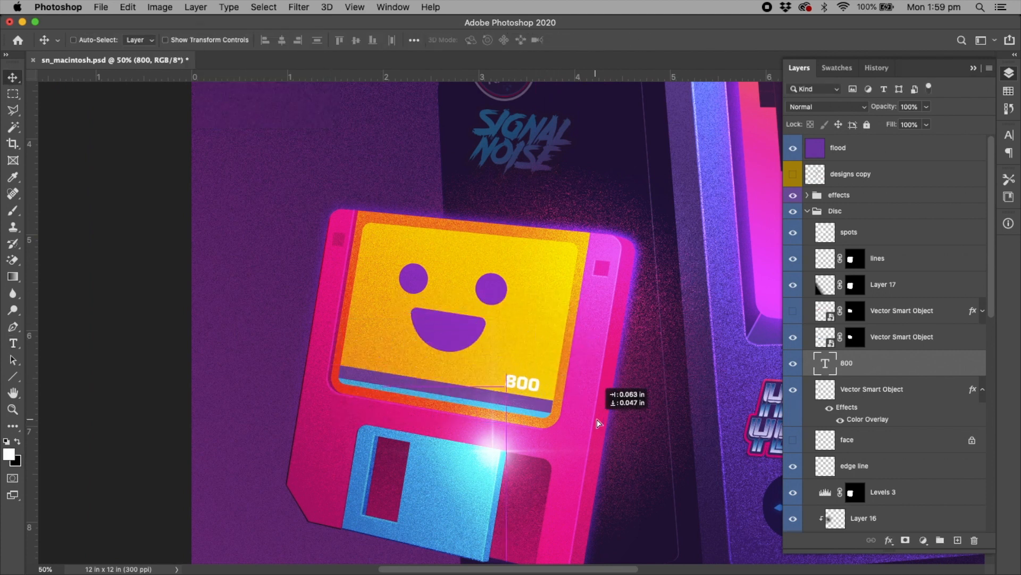
Add a small tilted "ULTRA-SAVE" text and place it along the upper-right edge of the floppy's label.
drag(886, 363, 956, 539)
drag(537, 382, 442, 363)
click(13, 343)
double_click(364, 360)
text(ULTRA-SAVE)
click(12, 77)
click(13, 343)
click(193, 40)
click(187, 92)
text(5)
key(Return)
key(v)
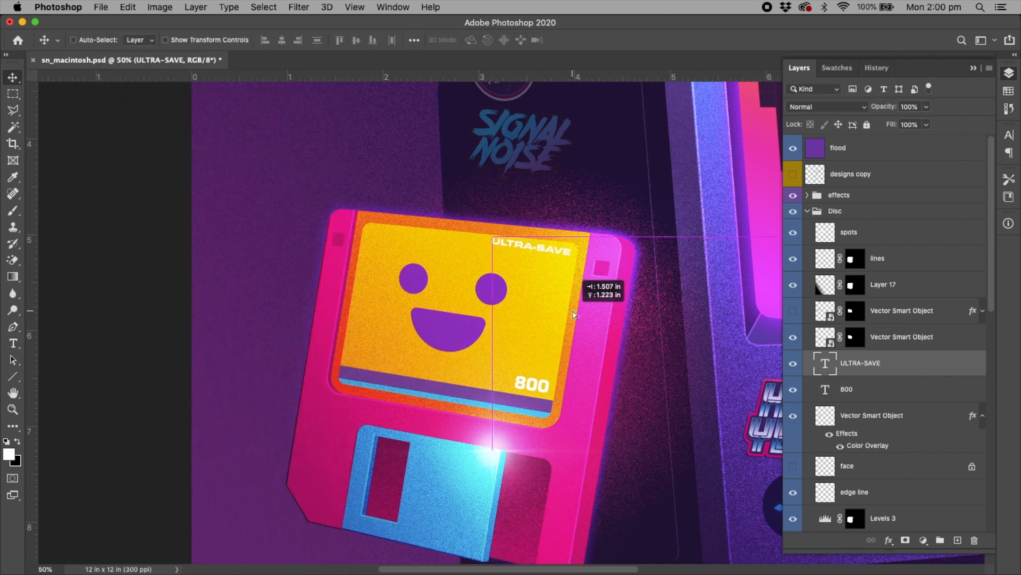
drag(590, 244, 586, 229)
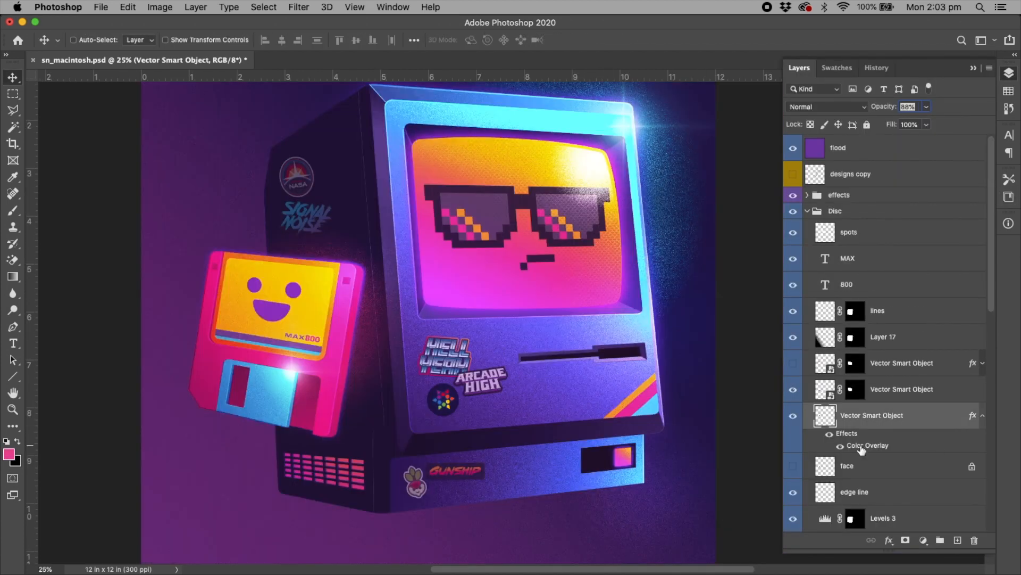
Style the floppy's face with a reversed linear Gradient Overlay between bright purple and dark violet instead of the solid Color Overlay.
click(511, 354)
click(662, 240)
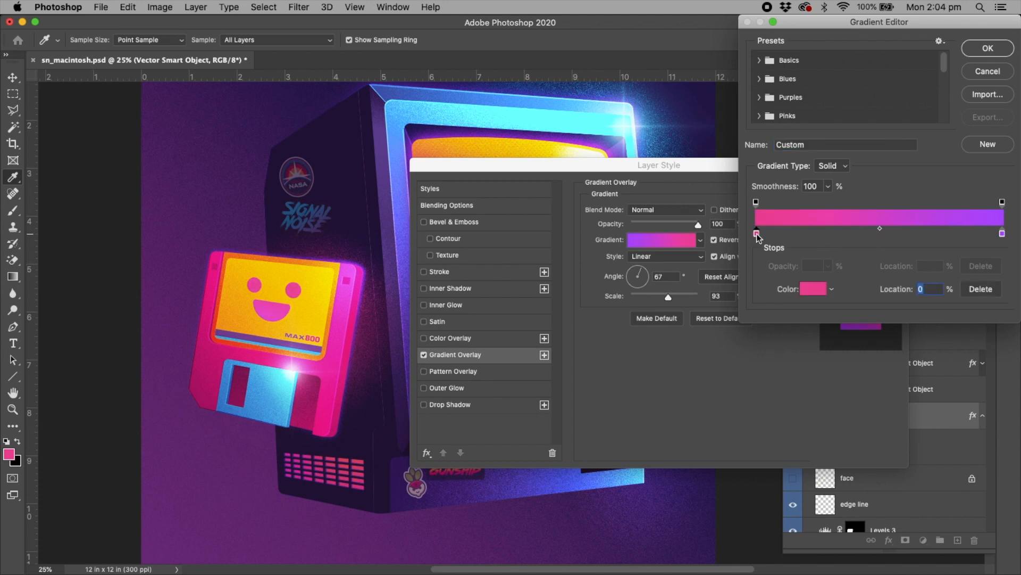
double_click(756, 234)
key(Return)
key(Return)
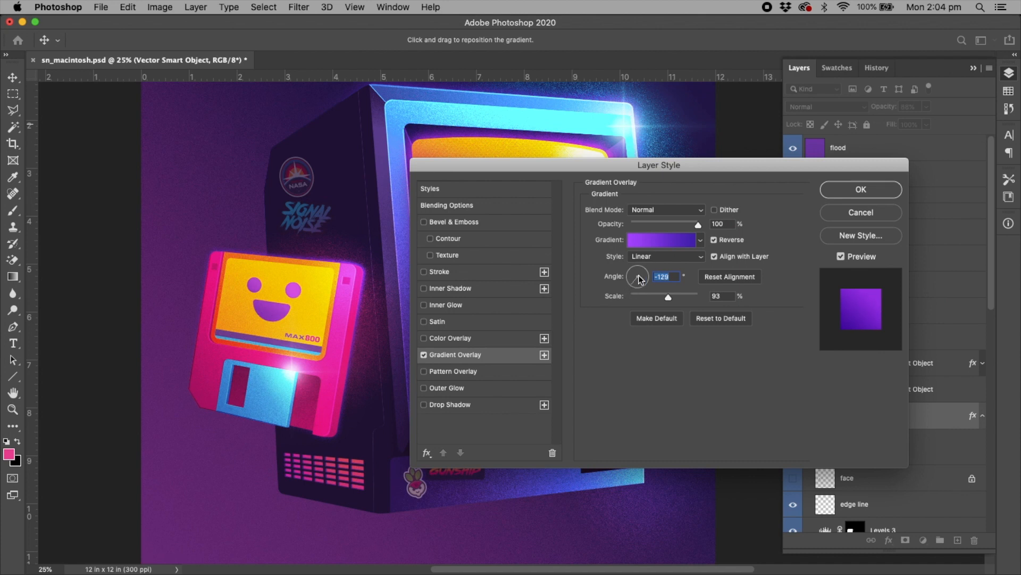
click(861, 189)
key(ctrl+=)
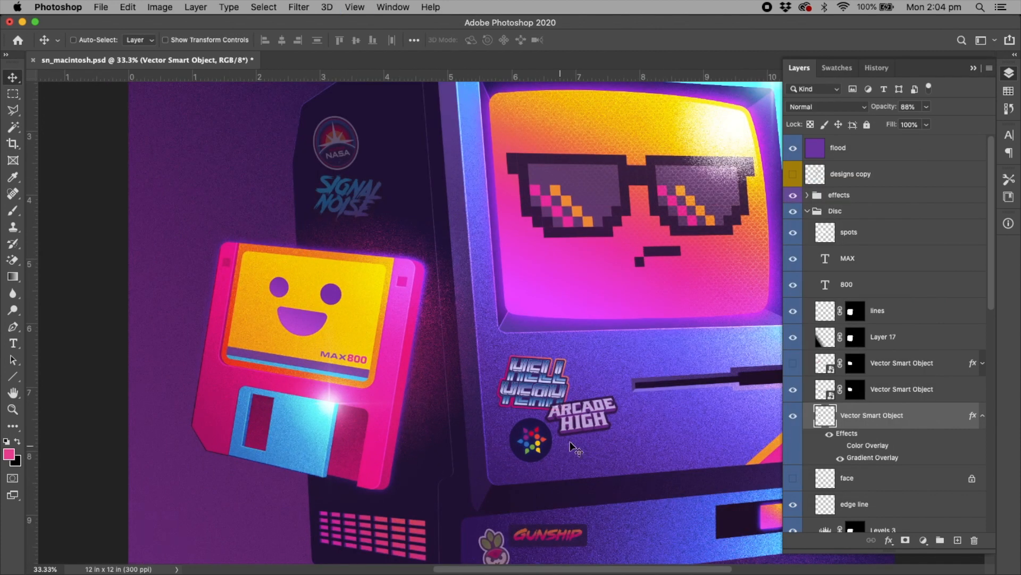
Change the blend mode of Layer 16, the shading clipped to the floppy's label.
scroll(905, 320, down, 5)
click(863, 347)
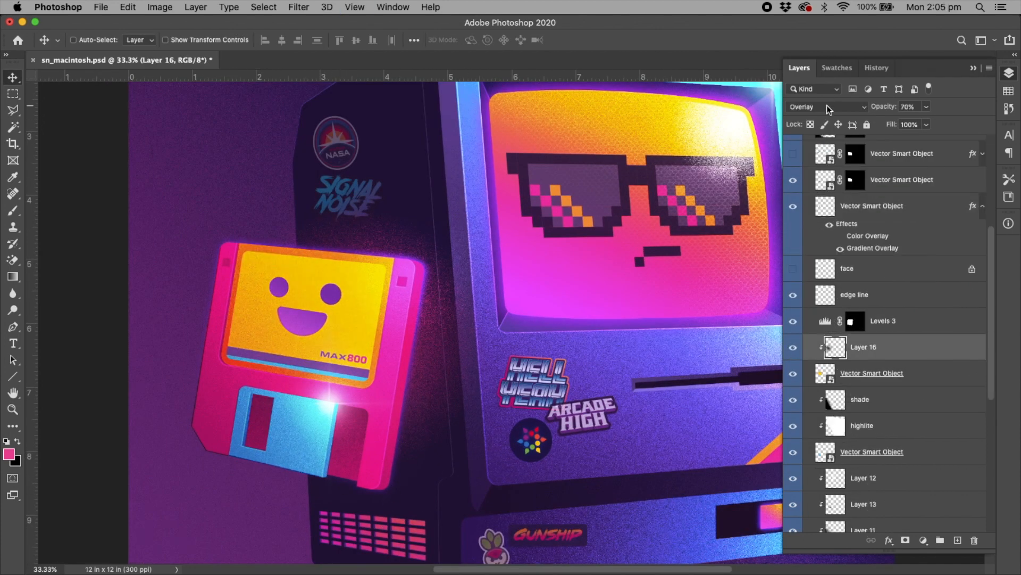
click(827, 106)
click(819, 159)
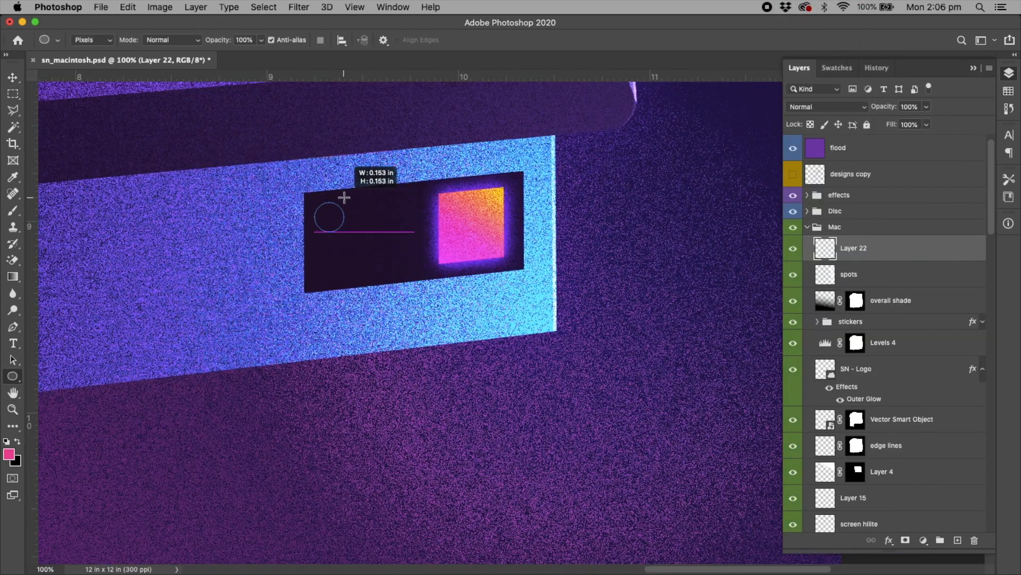
Draw a circle about 0.15 in wide in the Mac base's dark panel and apply a radial purple Gradient Overlay.
drag(344, 197, 348, 198)
key(v)
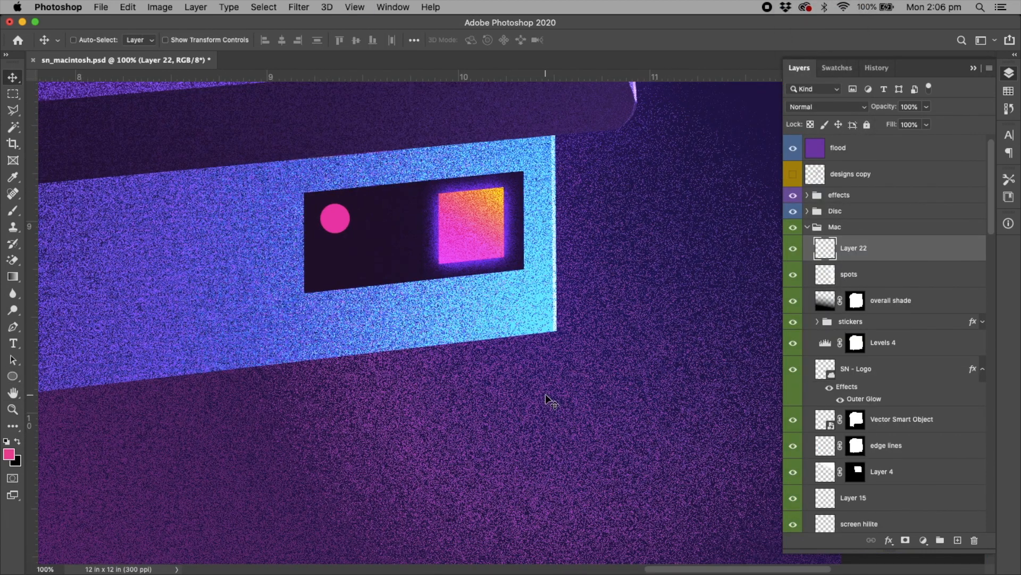
click(888, 539)
click(941, 506)
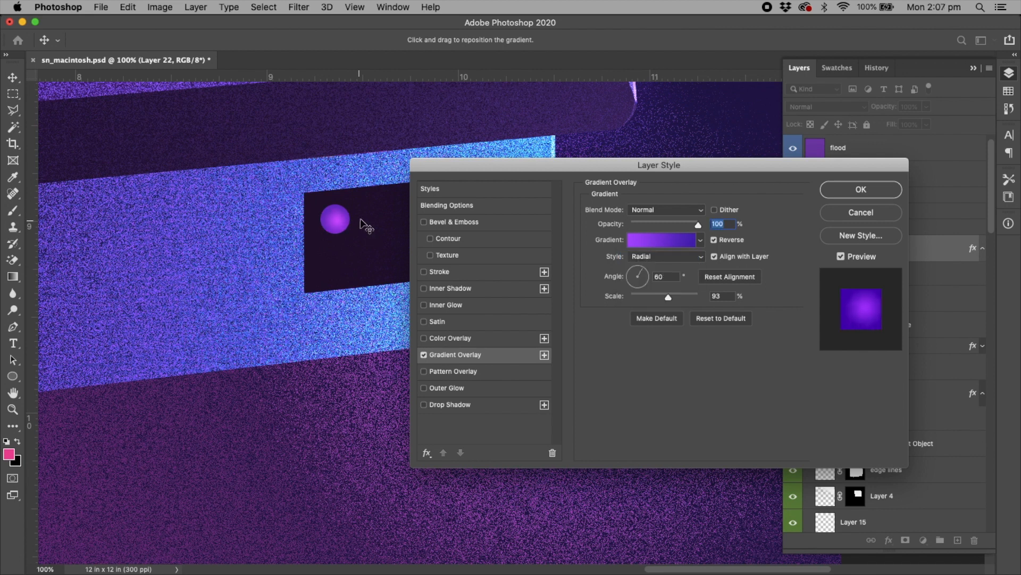
click(872, 192)
Duplicate the purple circle directly below itself and change the copy's central gradient color to yellow.
drag(342, 218, 342, 260)
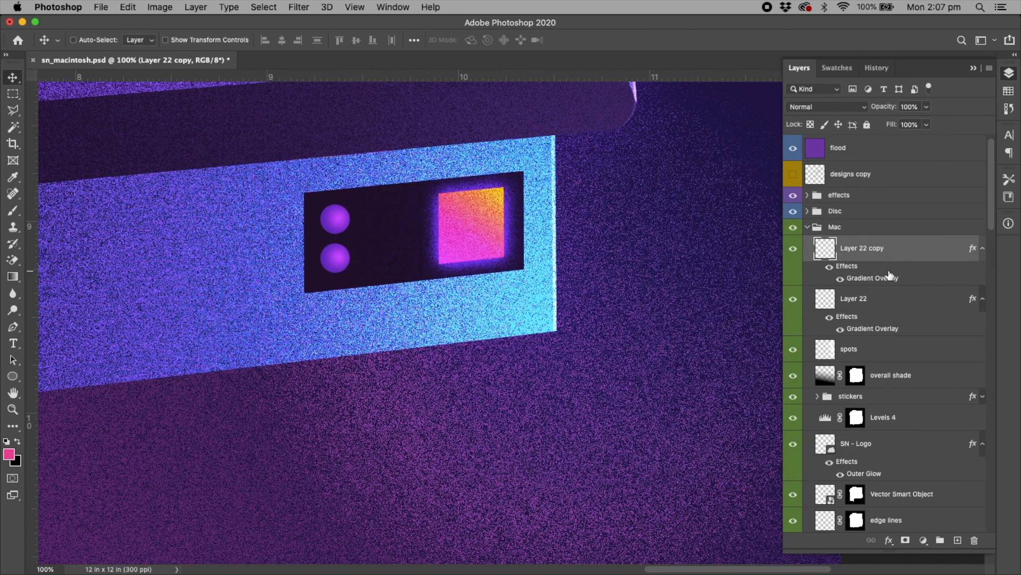
double_click(873, 278)
click(661, 239)
double_click(1002, 233)
click(865, 267)
click(849, 131)
click(979, 126)
Set the outer color of the lower circle's radial gradient to orange.
click(757, 233)
click(813, 288)
click(865, 129)
click(870, 275)
click(851, 128)
drag(873, 275, 874, 279)
click(978, 125)
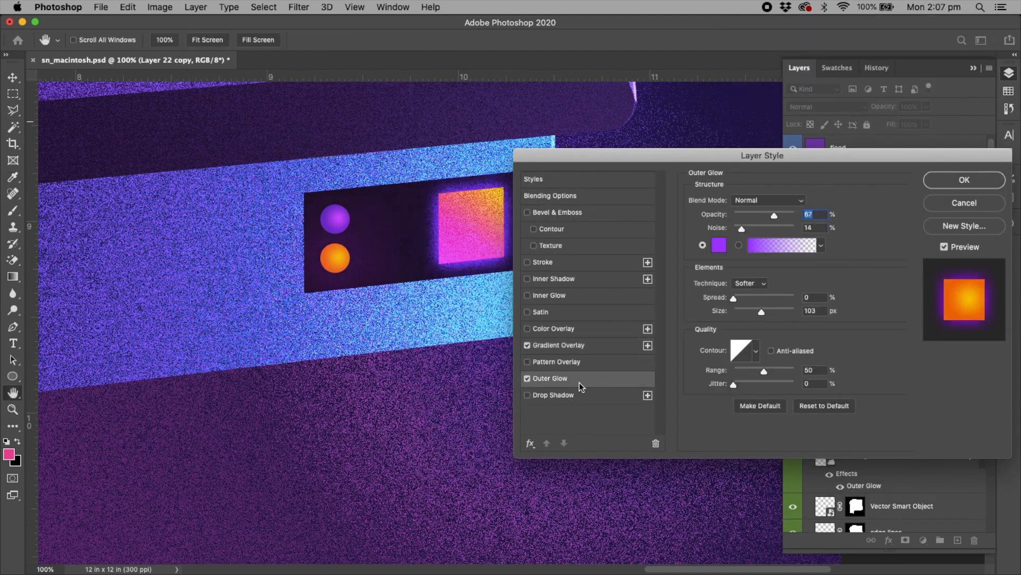
Give the orange light a red Outer Glow and the purple light a blue-violet one at 78% opacity and 43 px.
click(718, 245)
click(973, 119)
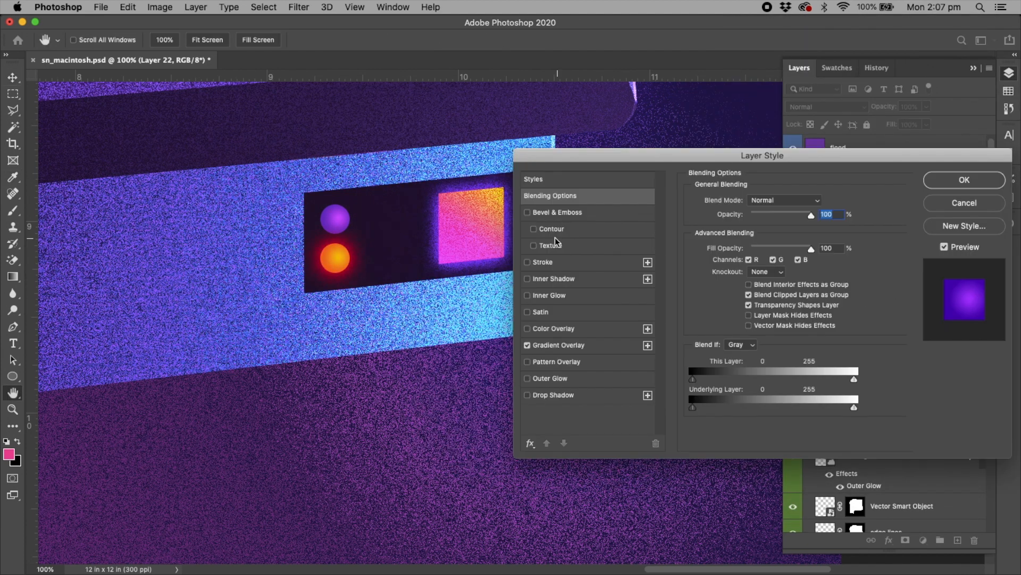
click(550, 377)
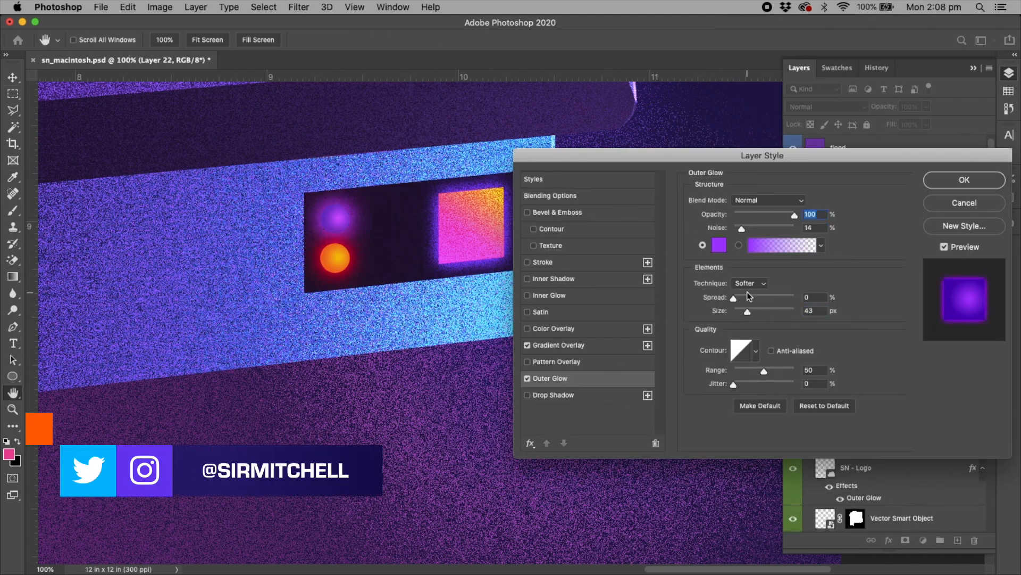
click(719, 245)
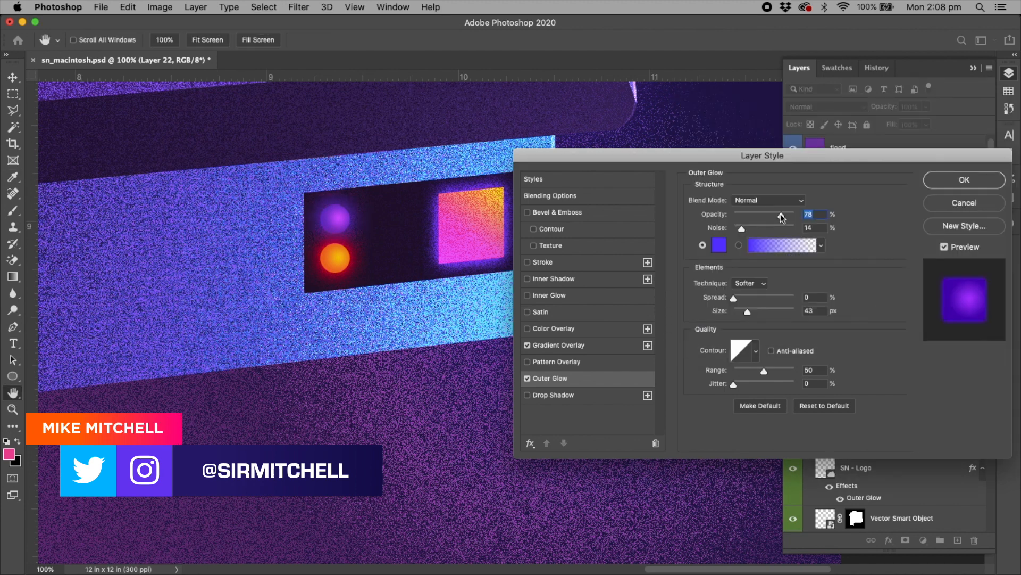
click(972, 180)
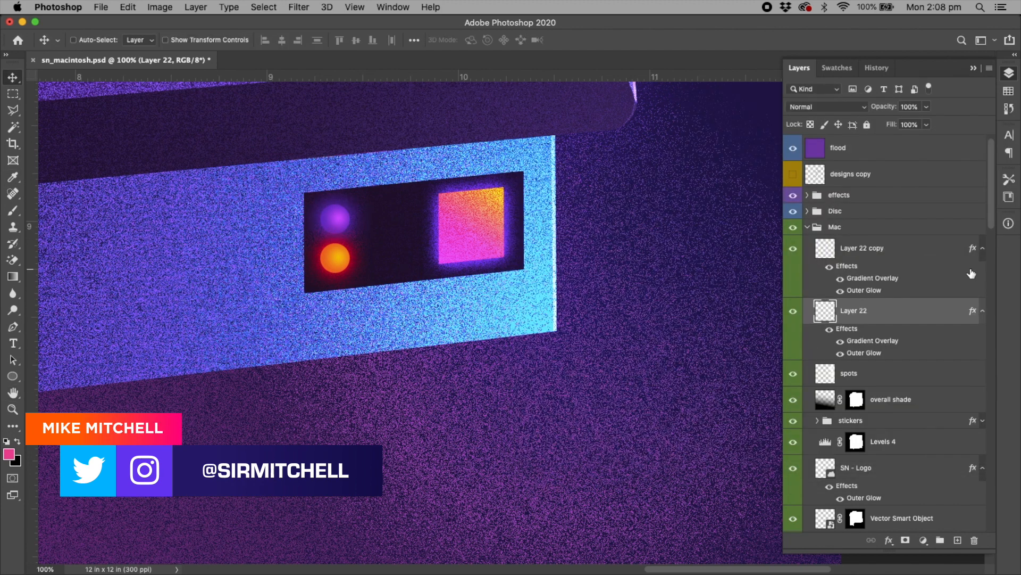
Add a new layer above the two lights and paint a small white highlight on each light.
click(982, 248)
click(982, 274)
click(931, 250)
click(957, 539)
drag(329, 204, 446, 248)
key(b)
key(d)
key(x)
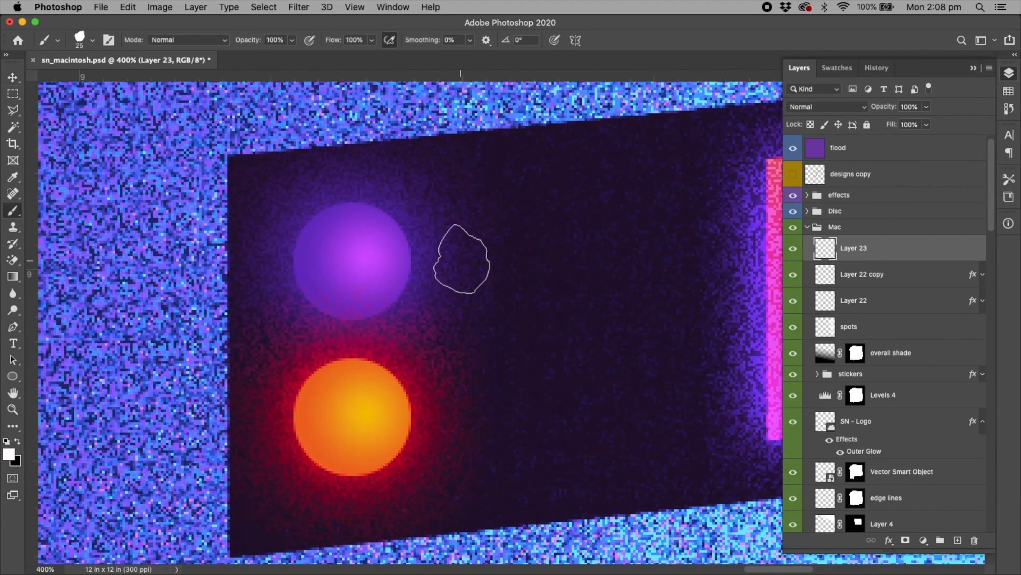
key(super+minus)
key(super+minus)
key(super+minus)
key(super+minus)
key(super+minus)
key(super+minus)
key(super+minus)
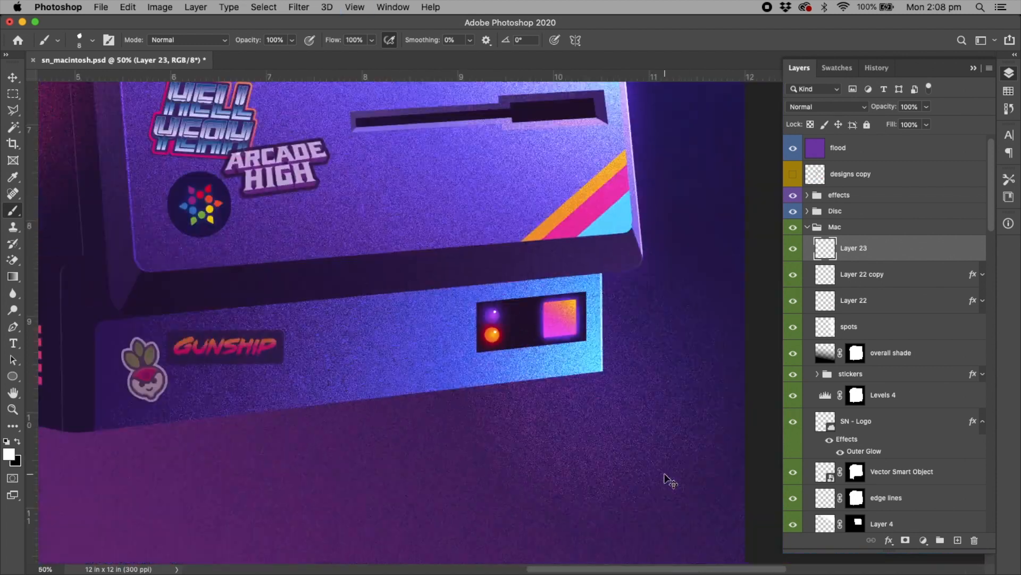
key(super+plus)
Switch to Illustrator and build an upward arrow from a triangle and a horizontally centred rectangular stem, filled with the library yellow.
scroll(896, 257, down, 3)
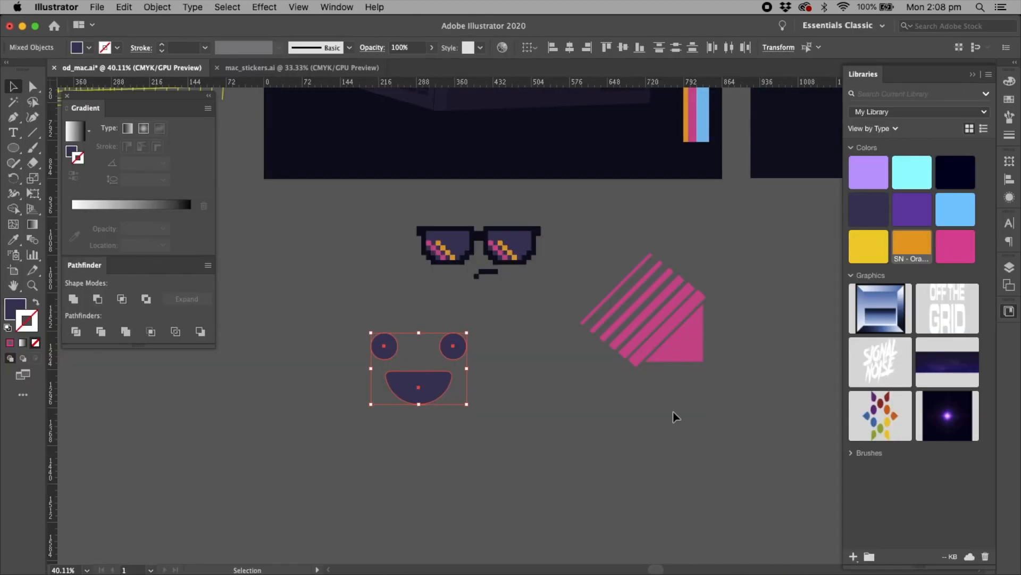
click(348, 388)
key(Return)
drag(13, 147, 92, 151)
click(90, 148)
mouse_move(340, 401)
mouse_down()
mouse_move(355, 448)
mouse_move(359, 428)
mouse_up()
key(v)
shift+click(348, 388)
click(570, 47)
click(868, 246)
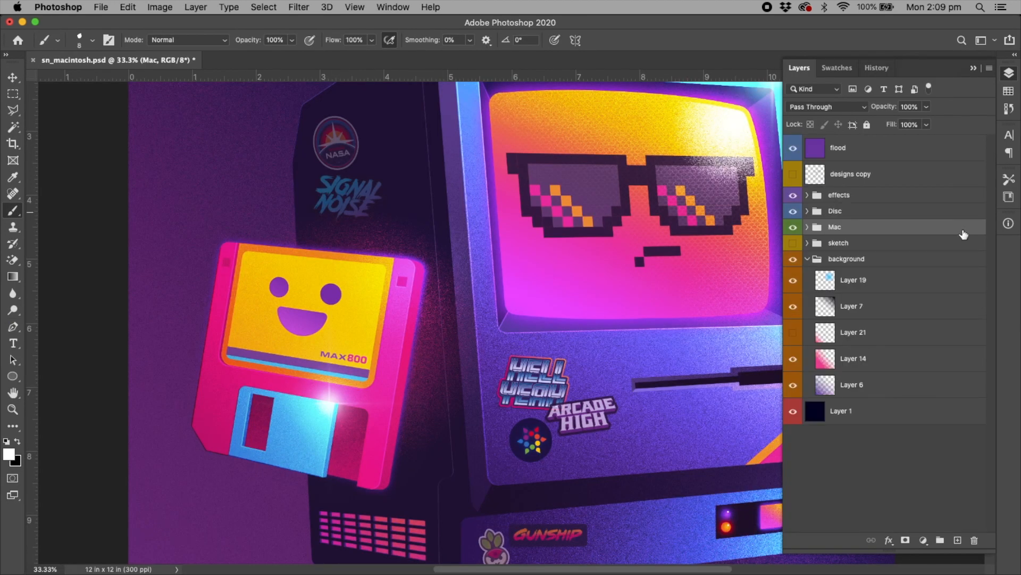
Back in Photoshop, paste the arrow into the Disc group, scaled to about 41% and rotated about 9.8°, left of the floppy's shutter.
click(899, 232)
click(890, 263)
key(super+v)
key(Return)
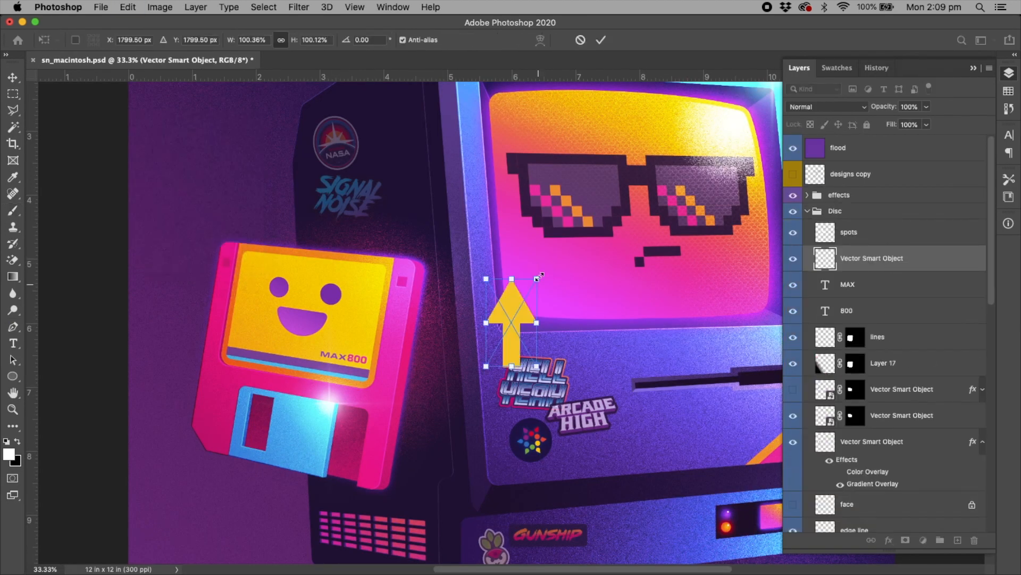
drag(537, 280, 507, 329)
drag(496, 346, 217, 407)
drag(247, 364, 271, 339)
key(super+1)
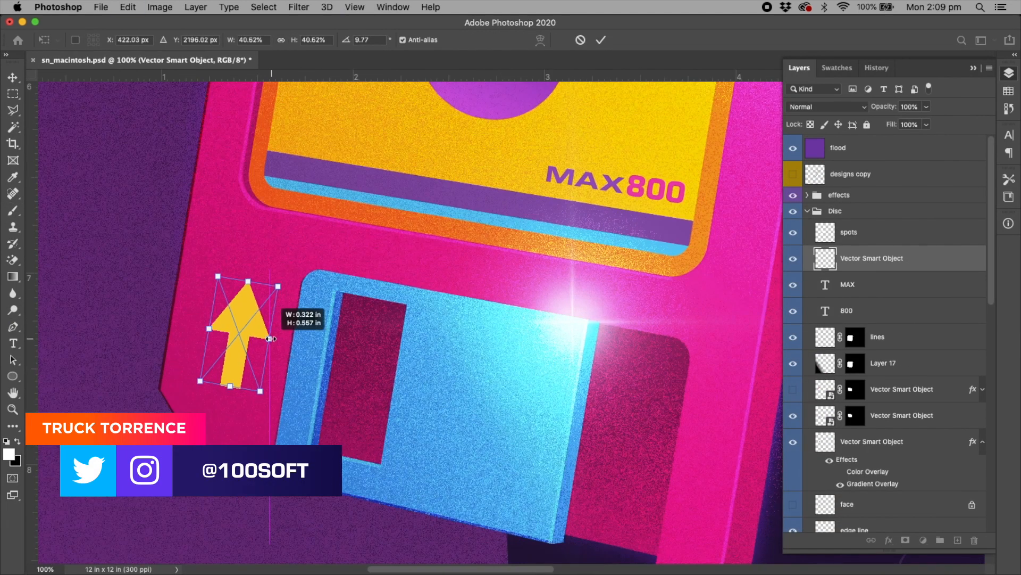
key(Return)
Shrink the yellow arrow slightly and move it closer to the floppy's outer edge.
key(super+minus)
key(v)
click(187, 40)
drag(344, 366, 334, 371)
key(Return)
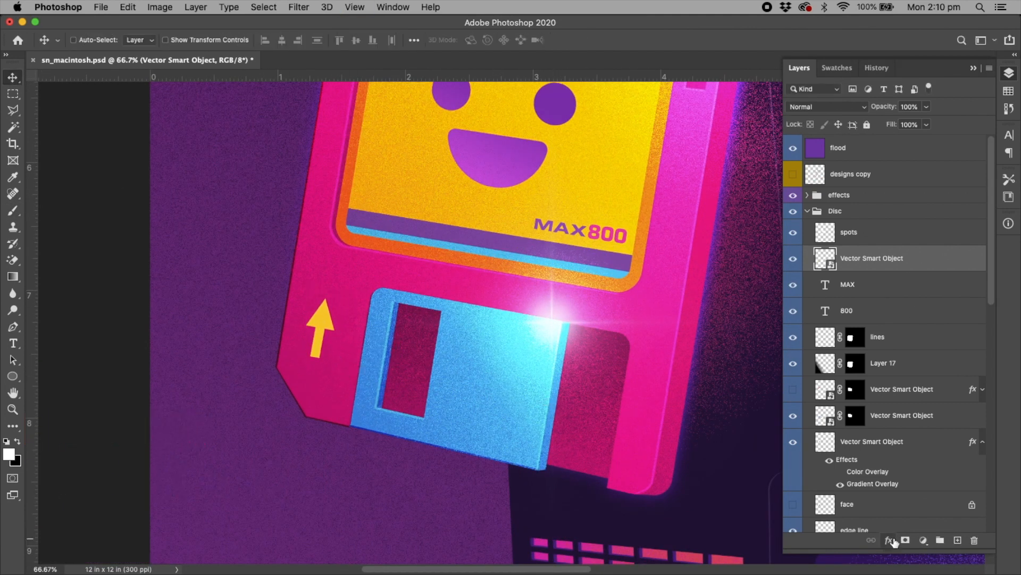
Apply an Outer Glow to the yellow arrow and choose its glow color.
click(889, 540)
click(907, 530)
click(725, 244)
click(864, 202)
click(978, 122)
key(Return)
key(super+minus)
key(super+minus)
key(super+minus)
key(super+minus)
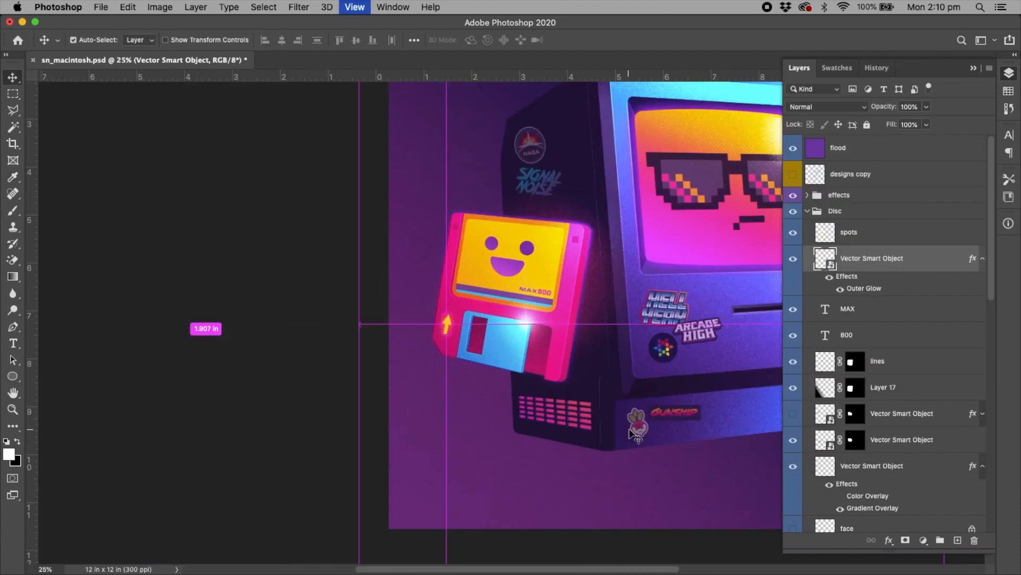
key(super+minus)
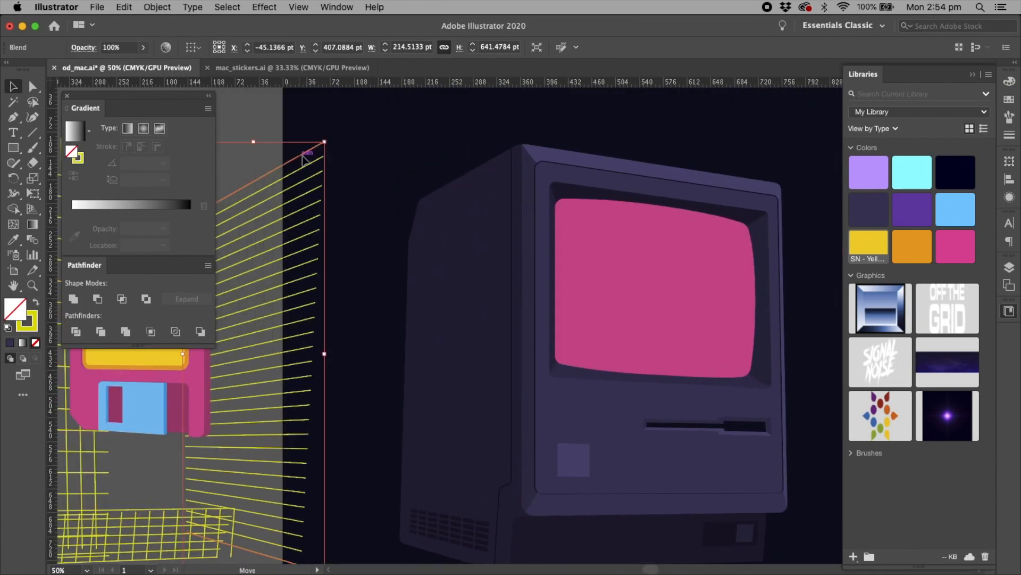
In Illustrator's od_mac.ai, move the yellow perspective-line blend onto the Mac's left side panel.
drag(500, 162, 499, 162)
scroll(583, 515, down, 5)
drag(515, 434, 523, 444)
scroll(605, 408, up, 9)
Fit the anchor of the blend's top line to the upper corner of the Mac's side panel.
key(super+plus)
key(super+plus)
key(super+plus)
drag(583, 159, 746, 302)
key(a)
click(200, 412)
drag(498, 216, 493, 211)
Reposition the endpoints of the blend's bottom line to follow the lower edge of the Mac base's side.
key(super+minus)
key(super+minus)
key(super+minus)
drag(692, 500, 630, 233)
key(super+plus)
key(super+plus)
key(super+plus)
drag(557, 546, 620, 17)
drag(537, 401, 536, 401)
drag(625, 96, 601, 401)
Change the Blend Options so fewer intermediate lines span the Mac's side panel.
double_click(32, 242)
click(583, 328)
key(super+minus)
key(super+minus)
key(super+minus)
drag(684, 201, 598, 343)
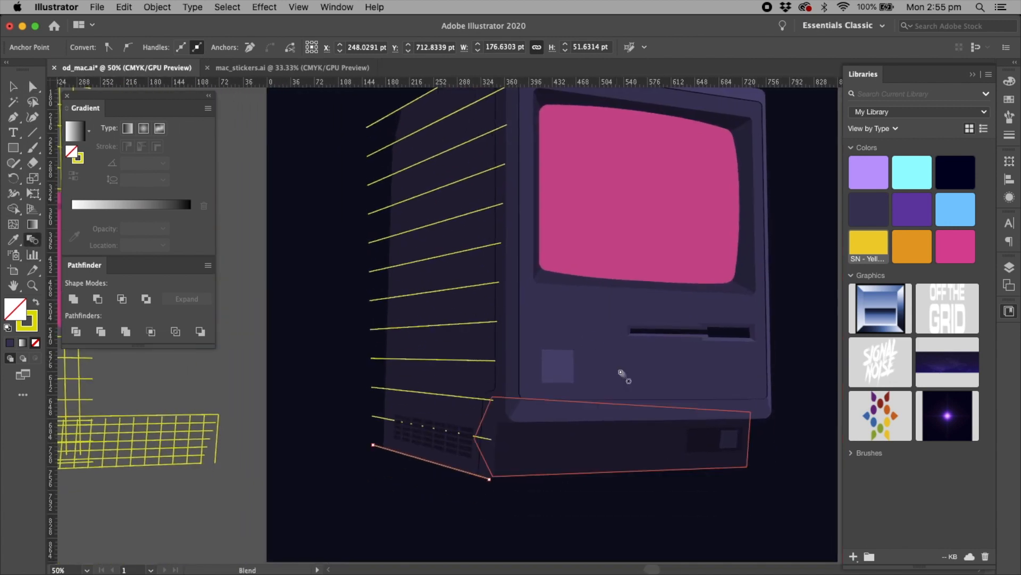
Extend the inner endpoint of the blend's bottom line slightly past the lower corner of the Mac base's side.
click(13, 86)
click(208, 519)
scroll(661, 182, down, 2)
key(a)
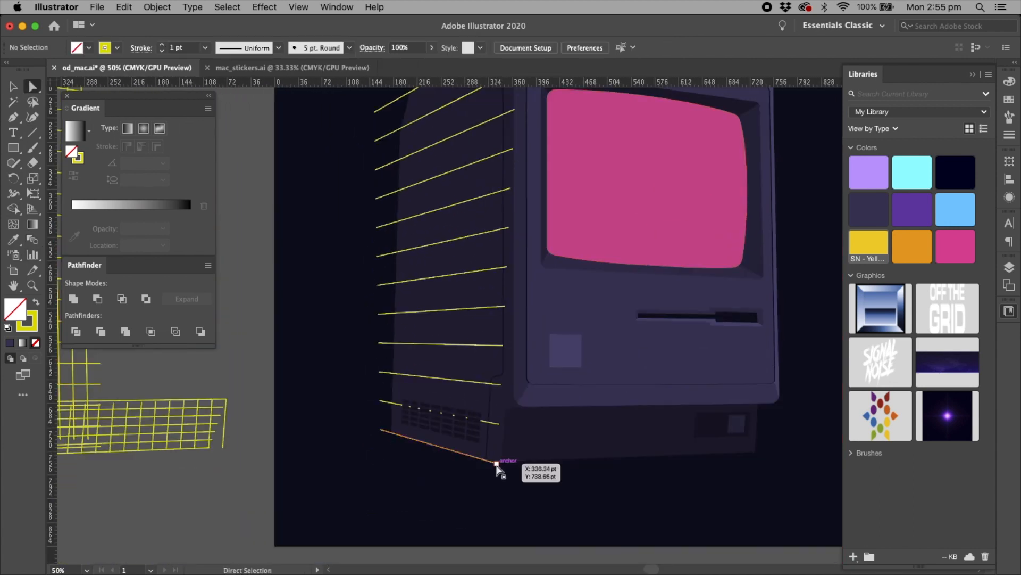
drag(499, 465, 512, 467)
drag(679, 228, 668, 301)
drag(266, 477, 898, 500)
Draw a vertical yellow line along the front edge of the Mac's side panel and extend it past the panel's base.
click(18, 88)
scroll(537, 197, right, 10)
key(super+plus)
key(super+plus)
drag(554, 175, 620, 563)
key(backslash)
mouse_move(495, 154)
mouse_down()
mouse_move(474, 561)
mouse_move(495, 468)
mouse_up()
key(a)
scroll(461, 198, down, 5)
drag(472, 213, 472, 474)
scroll(575, 539, up, 8)
drag(580, 411, 703, 176)
Draw a second yellow line along the rear edge of the Mac's side panel and fit its ends to the panel's slant.
key(super+minus)
key(backslash)
drag(623, 458, 716, 139)
mouse_move(452, 151)
mouse_down()
mouse_move(442, 554)
mouse_move(468, 332)
mouse_move(468, 363)
mouse_up()
key(a)
scroll(467, 364, up, 7)
drag(442, 329, 445, 200)
key(v)
click(278, 499)
drag(691, 469, 656, 364)
Blend the two vertical lines across the Mac's side panel with 5 intermediate steps.
key(w)
click(555, 106)
click(407, 98)
key(Return)
text(4)
key(Return)
key(a)
key(w)
key(Return)
text(5)
key(Return)
Expand the vertical-line blend into separate editable paths.
click(124, 7)
mouse_move(156, 7)
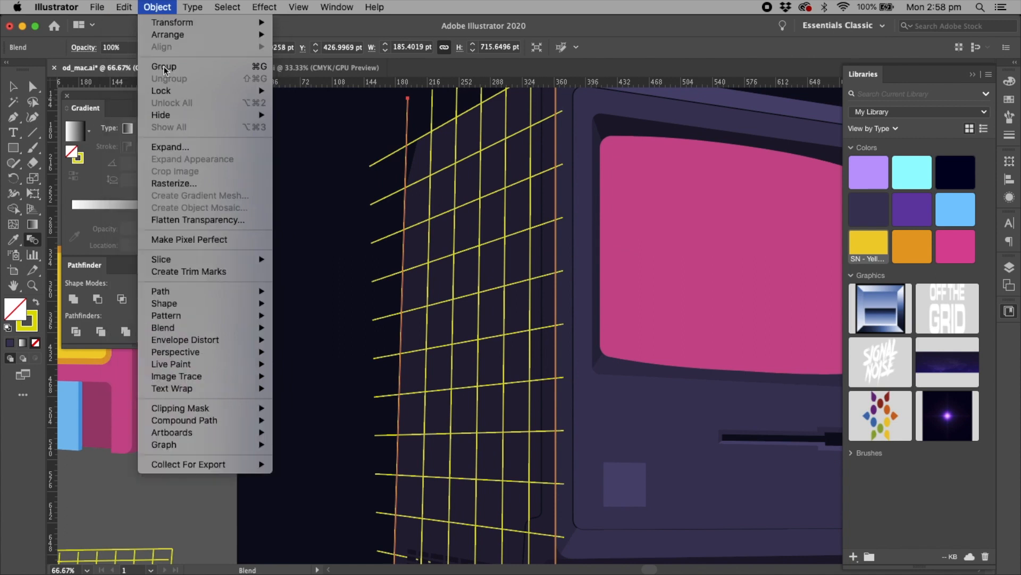
click(160, 146)
key(Return)
Nudge the five intermediate vertical lines toward the rear in decreasing amounts so their spacing tightens in perspective.
key(a)
click(206, 413)
click(425, 412)
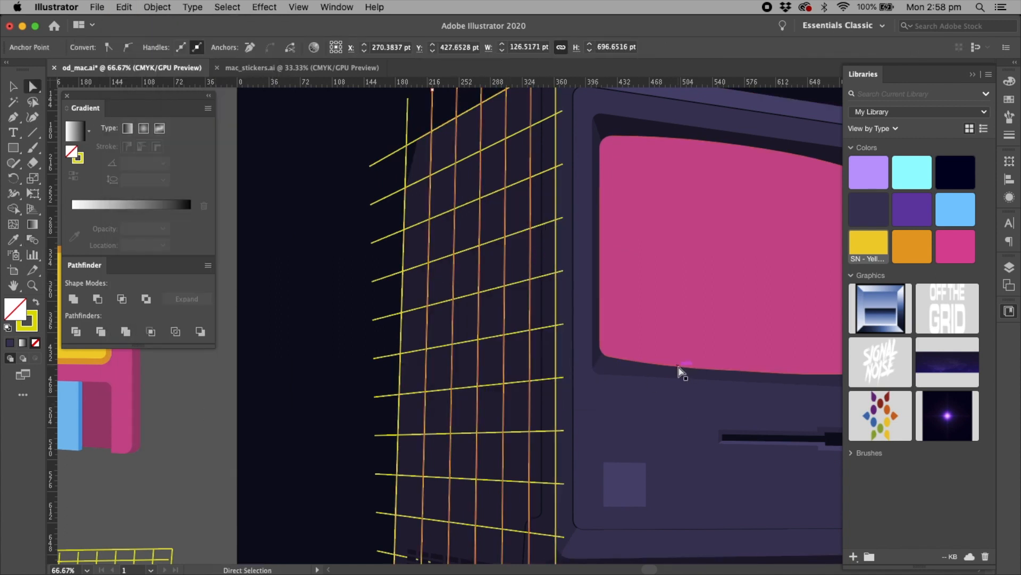
key(Left)
key(Left)
key(Left)
key(Left)
key(Left)
shift+click(424, 279)
key(Left)
key(Left)
key(Left)
key(Left)
shift+click(446, 270)
key(Left)
key(Left)
key(Left)
shift+click(471, 268)
key(Left)
key(Left)
shift+click(493, 261)
key(Left)
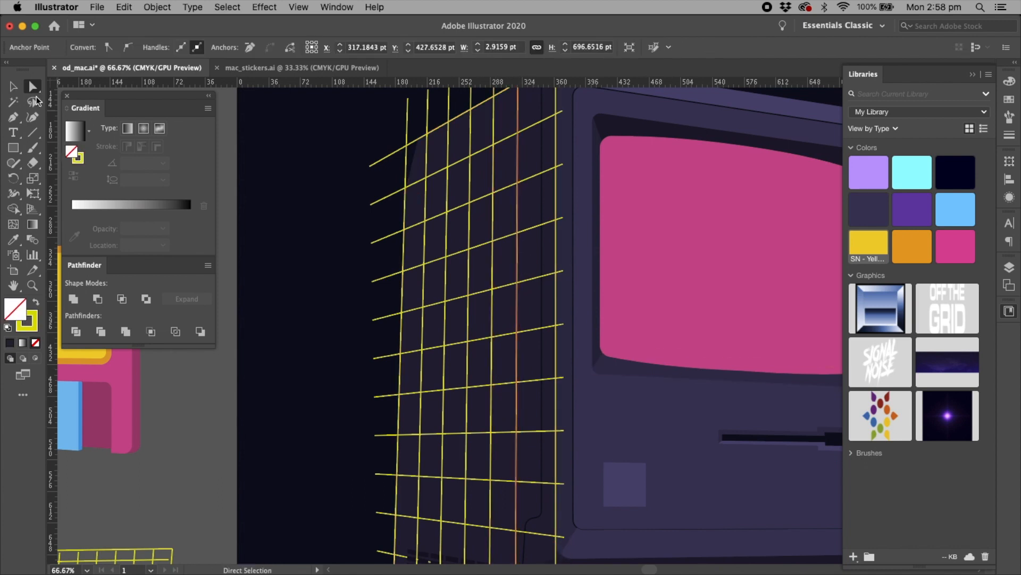
Copy the vertical and horizontal grid lines and paste them into sn_macintosh.psd in Photoshop as a Smart Object.
click(13, 86)
key(super+shift+a)
click(407, 138)
shift+click(402, 149)
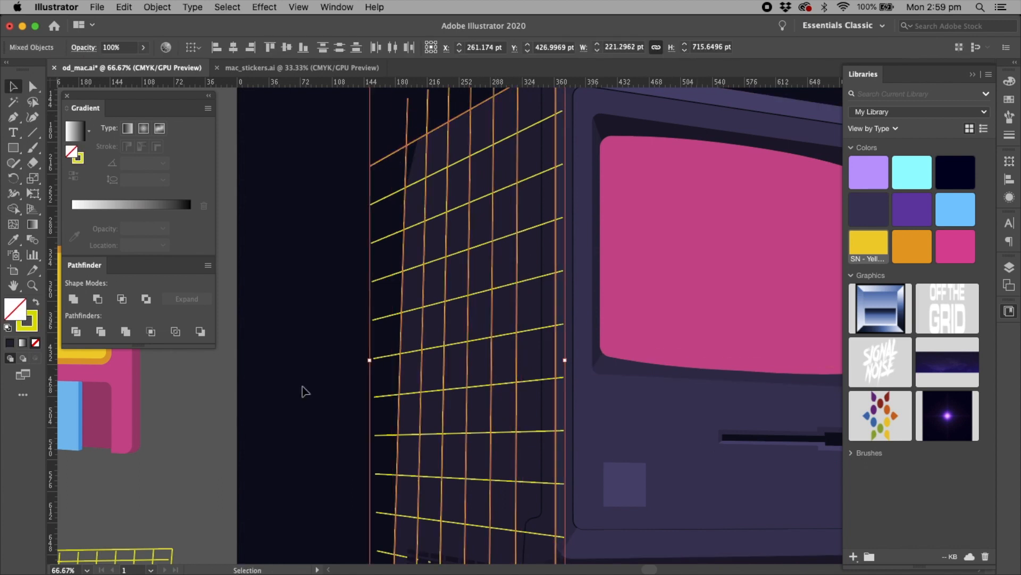
key(super+Tab)
click(809, 227)
click(952, 233)
scroll(955, 239, down, 10)
click(880, 365)
key(super+v)
click(234, 150)
key(Return)
Place the pasted grid layer above the side's shade layer and clip it to the Mac's side.
drag(911, 337, 897, 370)
shift+click(904, 343)
key(super+alt+g)
click(886, 346)
Move the grid onto the Mac's side and rotate it about -4.3° to match the computer's tilt.
key(v)
drag(619, 332, 511, 328)
key(super+minus)
drag(500, 142, 491, 133)
drag(470, 434, 465, 433)
super+click(507, 477)
super+click(507, 478)
drag(509, 483, 517, 480)
scroll(570, 276, up, 6)
key(shift+Right)
key(Right)
key(Right)
key(Right)
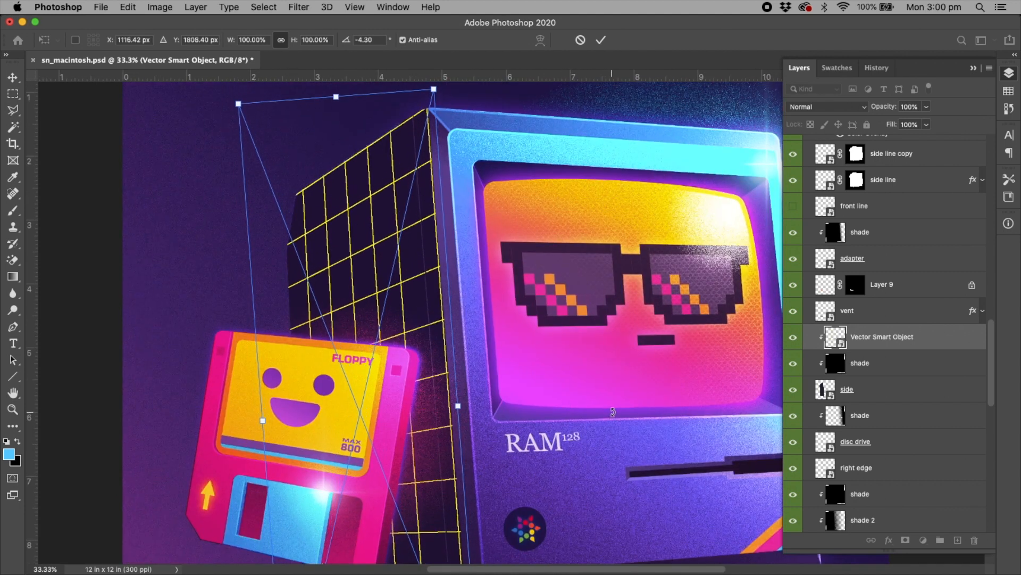
key(Return)
Fine-tune the grid's transform and nudge it slightly left on the Mac's side.
key(super+t)
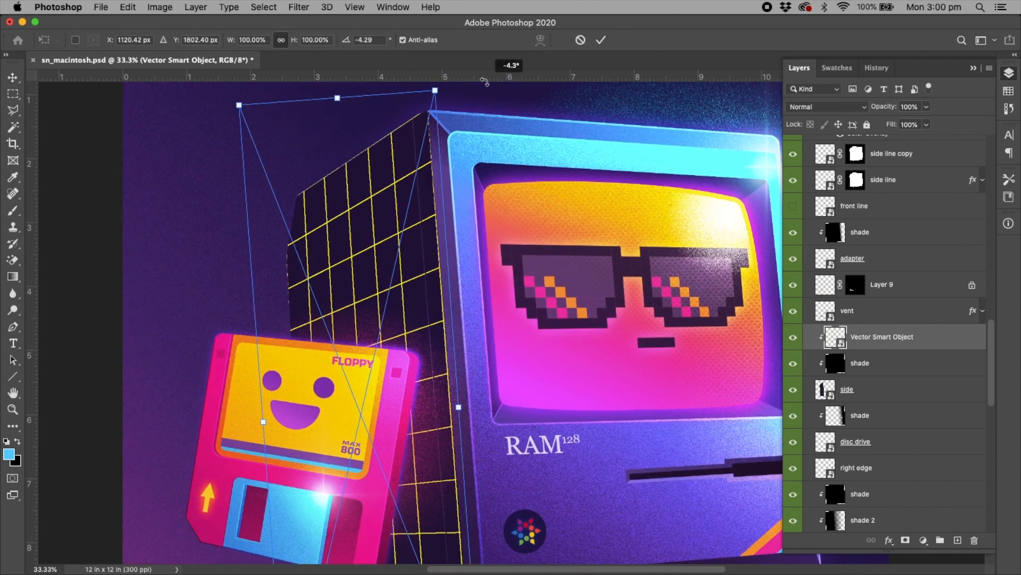
scroll(659, 394, right, 1)
key(Return)
scroll(469, 438, down, 6)
key(Left)
key(Left)
key(Left)
key(Left)
key(Left)
key(Left)
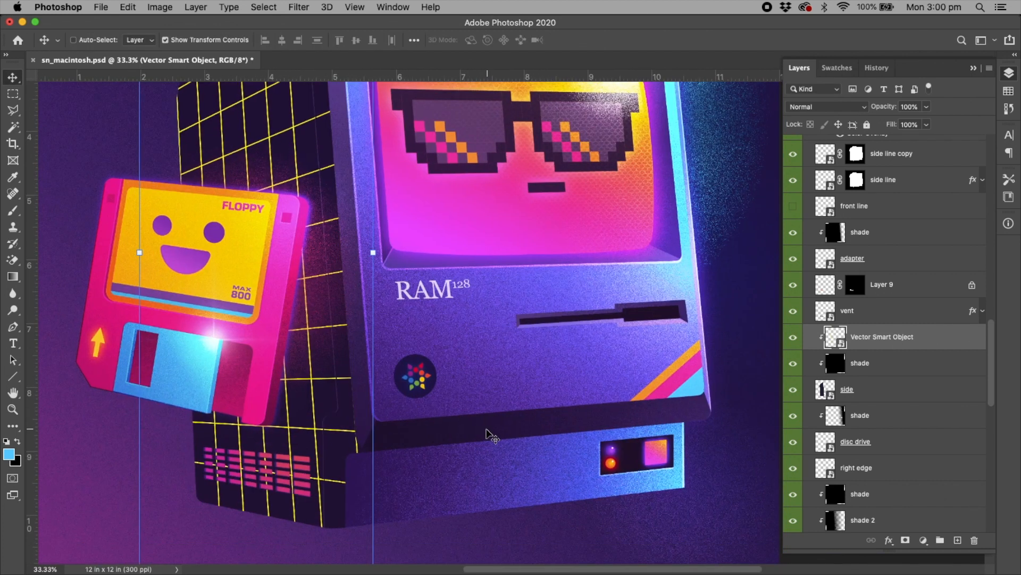
Make a small Free Transform correction to the grid so its lines follow the lower side of the Mac's base.
key(super+t)
key(super+minus)
key(Return)
key(super+t)
drag(261, 519, 263, 521)
key(Return)
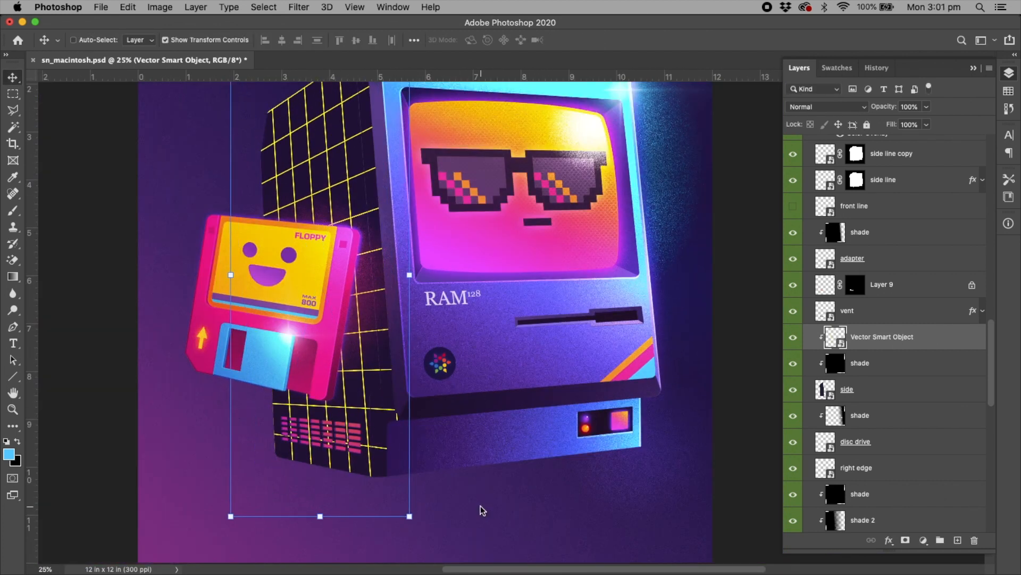
Apply a Color Overlay layer style to the clipped grid.
key(super+minus)
click(890, 539)
click(904, 493)
click(837, 213)
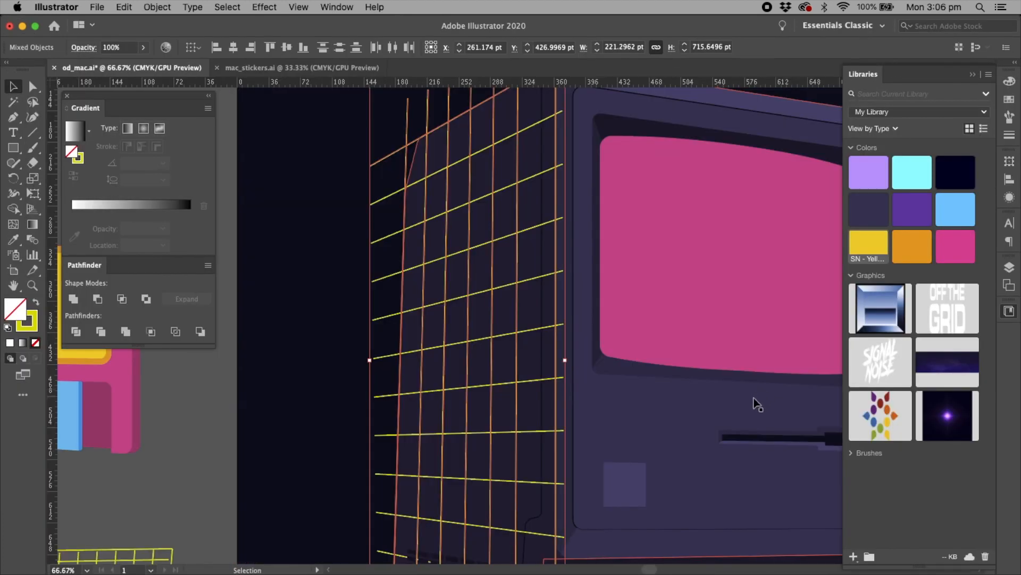
In Illustrator's od_mac.ai, use Offset Path with a value of -18 on the Mac's side panel shape.
click(436, 153)
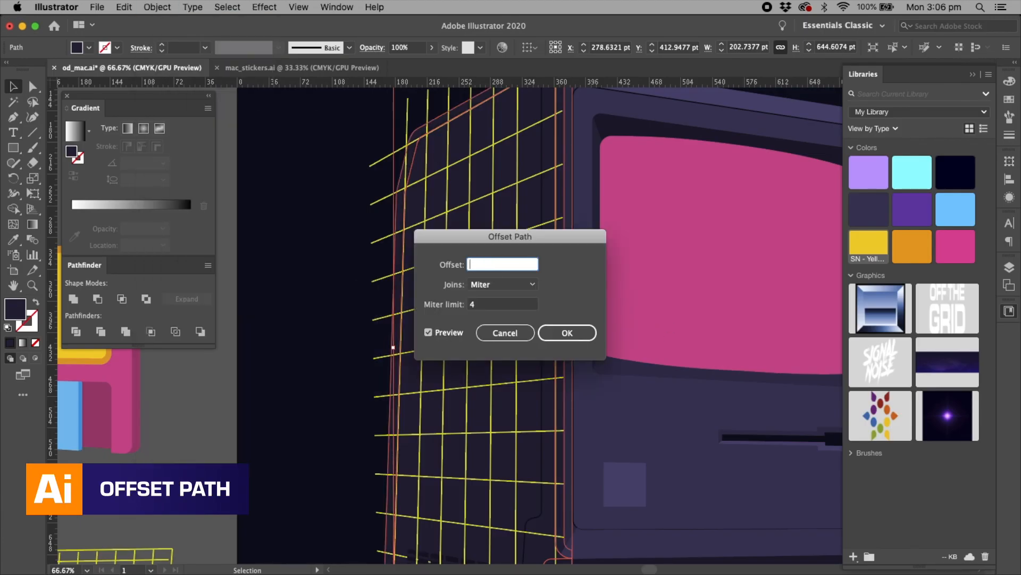
text(-18)
key(Return)
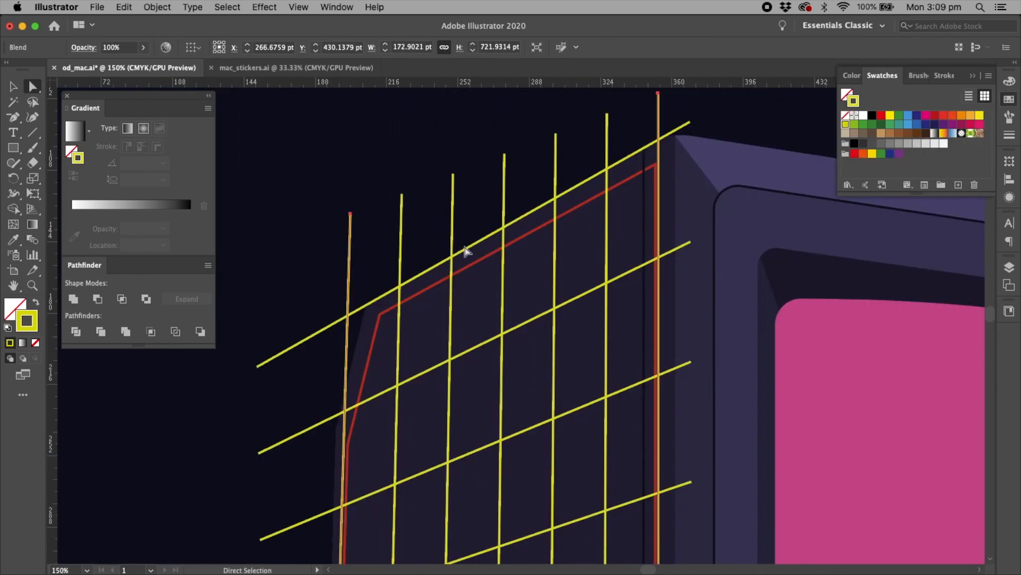
Align the top and bottom lines of the horizontal grid blend with the red inner outline of the side panel.
click(553, 220)
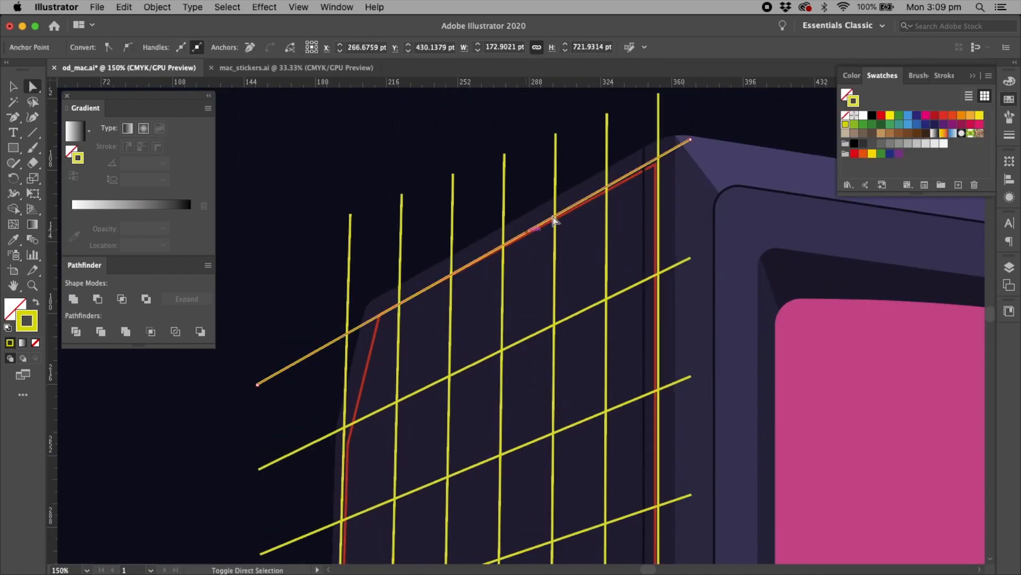
scroll(697, 159, down, 10)
click(316, 350)
drag(316, 351, 316, 335)
drag(736, 472, 737, 456)
click(201, 472)
key(v)
click(699, 487)
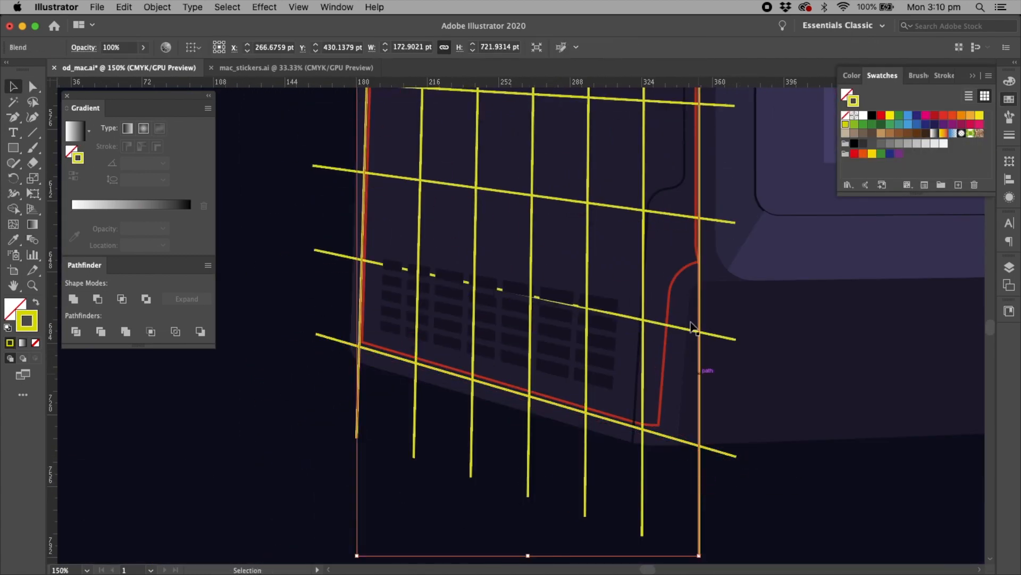
Switch to Photoshop, paste the red inner outline as a Smart Object and hide the earlier grid layer.
key(super+Tab)
scroll(981, 398, down, 4)
key(super+v)
key(Return)
click(792, 389)
Move the red outline onto the Mac's side, rotate it to match the tilt and nudge it inside the panel's edges.
drag(559, 454, 456, 444)
key(super+t)
drag(470, 96, 454, 89)
key(Right)
key(Right)
key(Right)
key(Right)
key(Right)
key(Right)
key(Right)
key(Right)
key(Right)
key(Right)
key(Right)
key(Right)
key(Right)
key(Up)
key(Up)
key(Up)
key(Return)
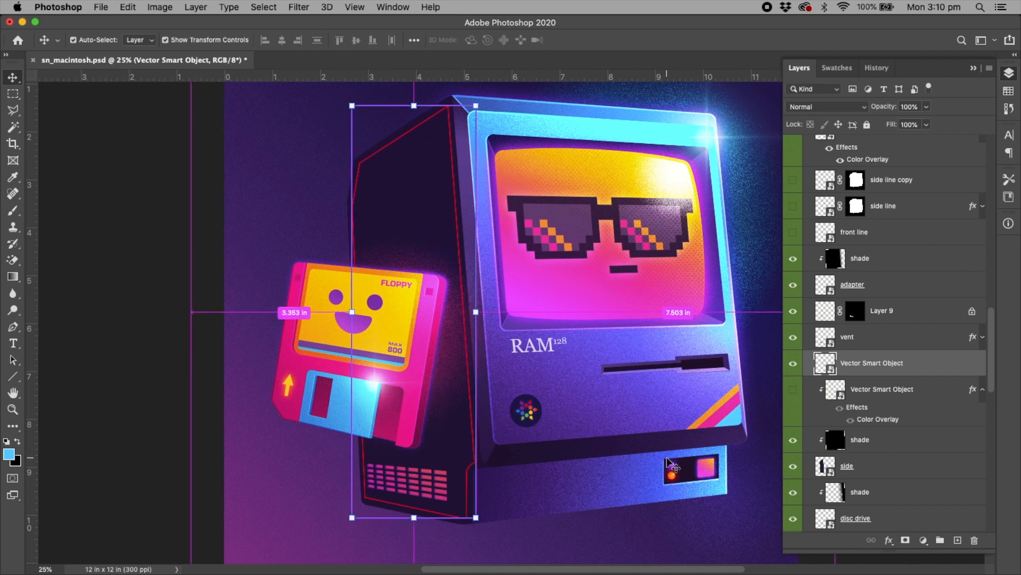
Apply a purple Color Overlay layer style to the side panel's outline.
click(889, 540)
click(931, 497)
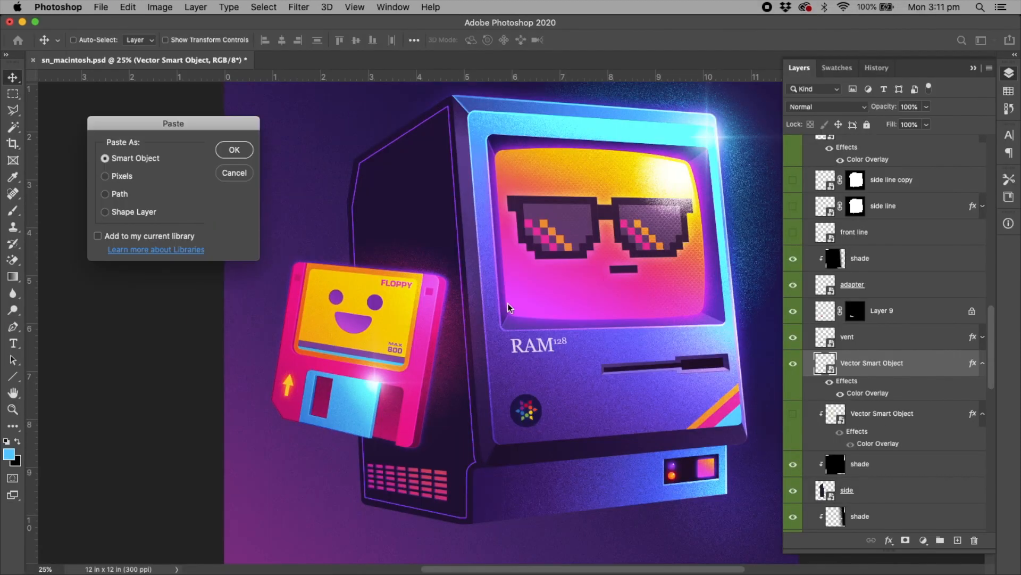
Paste the perspective grid as a Smart Object and position it inside the purple outline on the Mac's side panel.
key(Return)
drag(479, 383, 643, 468)
key(Up)
key(Up)
key(Up)
key(Up)
key(Up)
key(Up)
key(Right)
key(Right)
key(Right)
key(Right)
key(Right)
key(shift+Down)
key(shift+Down)
key(shift+Down)
key(shift+Down)
key(Down)
key(Down)
key(Down)
key(Return)
Add a layer mask to the side panel's grid and apply a Color Overlay layer style.
key(alt+[)
click(892, 368)
click(905, 540)
right_click(912, 363)
click(935, 445)
click(888, 540)
click(921, 496)
key(Return)
scroll(901, 398, down, 1)
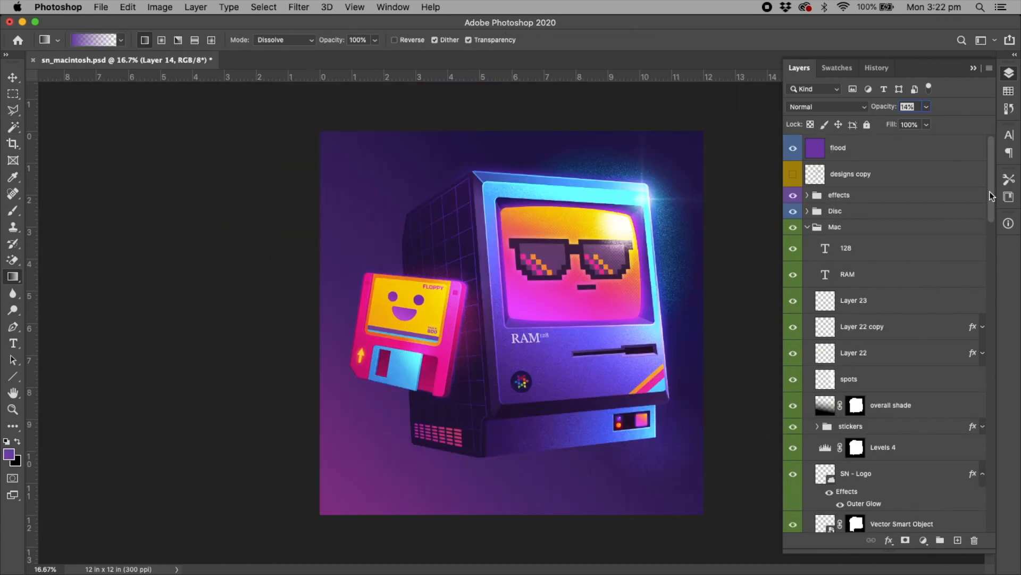
Add a polygonal black shadow stretching from the Mac's base to the lower-left, on a new background layer at 38% opacity.
drag(991, 216, 991, 520)
click(904, 388)
key(super+shift+alt+n)
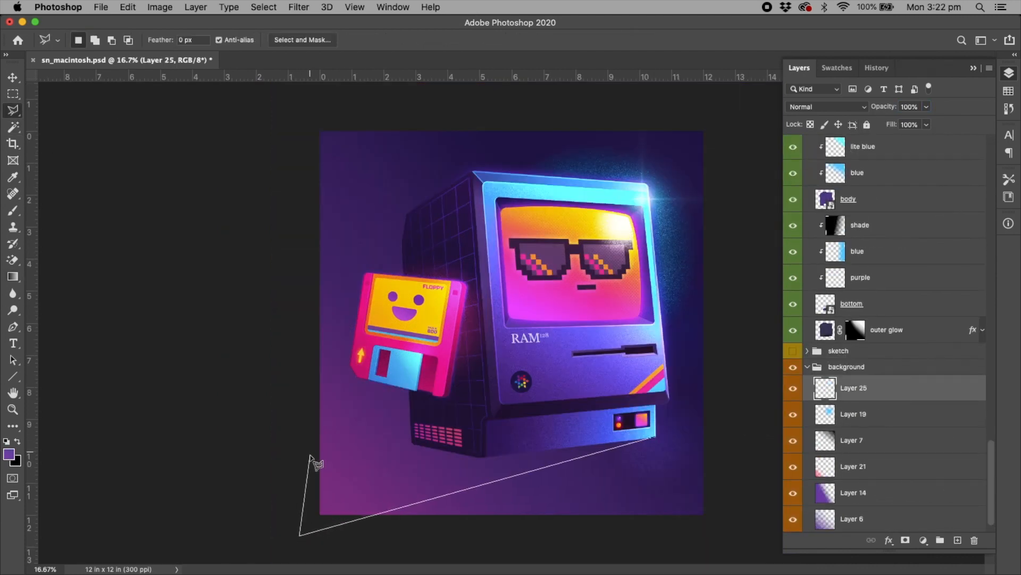
key(alt+BackSpace)
key(super+d)
drag(926, 107, 890, 123)
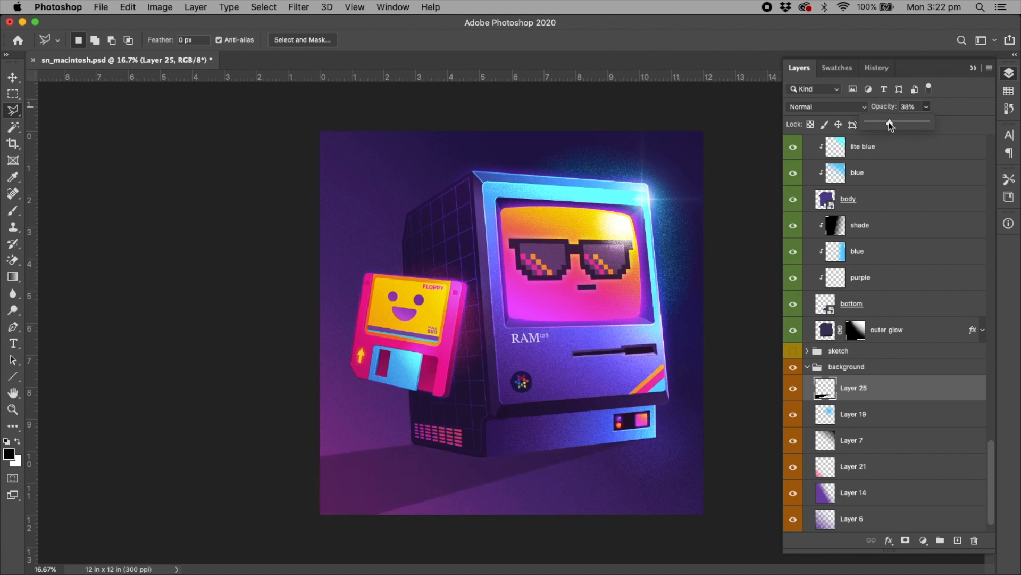
key(super+minus)
key(super+plus)
Fade the lower-left end of the cast shadow with a dissolving gradient on a layer mask and set its opacity to 59%.
click(905, 539)
click(13, 276)
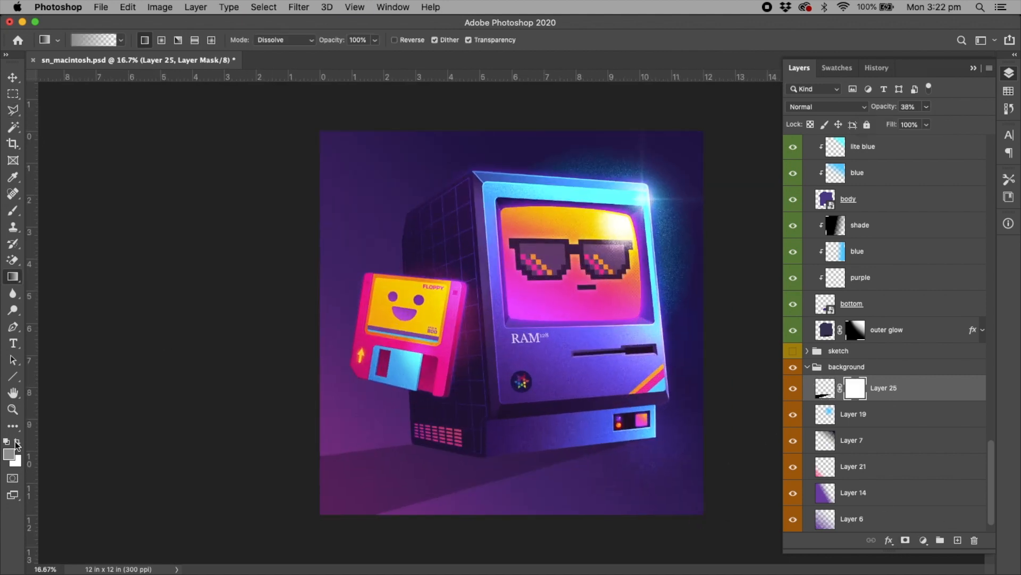
drag(321, 516, 367, 473)
click(927, 124)
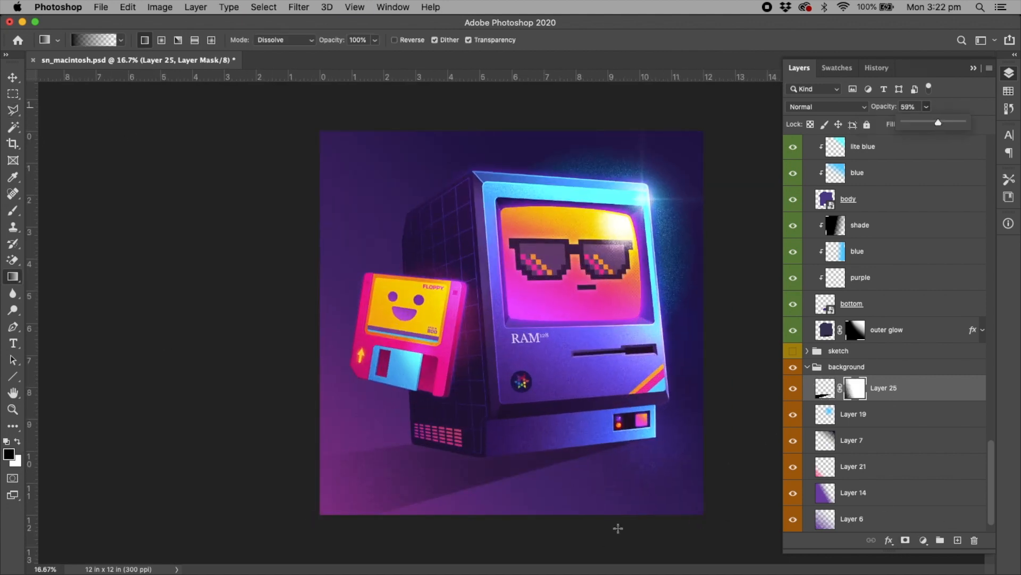
Apply a black Multiply drop shadow to the RAM text with 100% opacity, 6 px distance and 0 px size.
drag(990, 457, 990, 162)
click(871, 226)
click(888, 539)
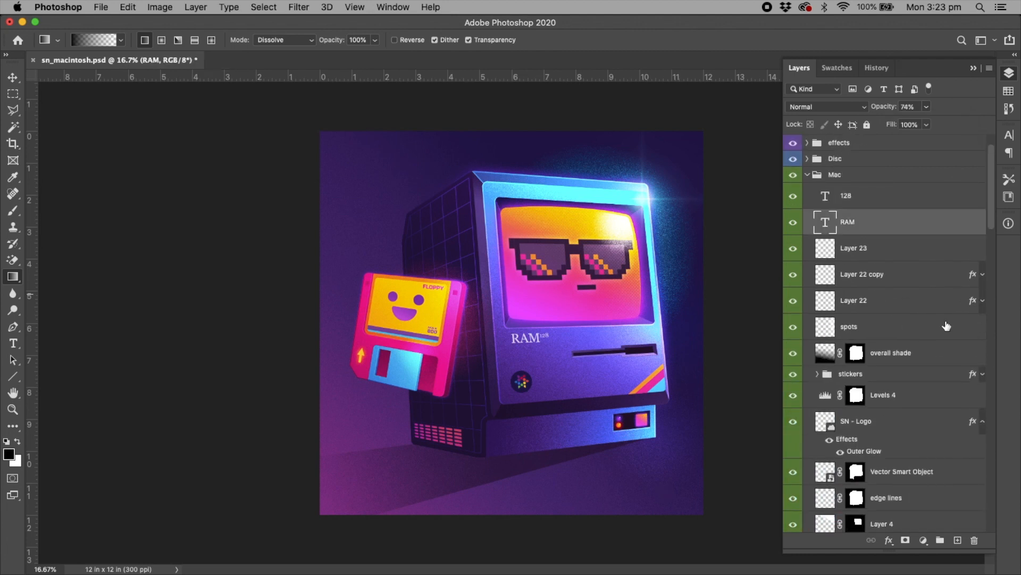
click(928, 540)
drag(735, 189, 734, 191)
click(870, 270)
click(822, 262)
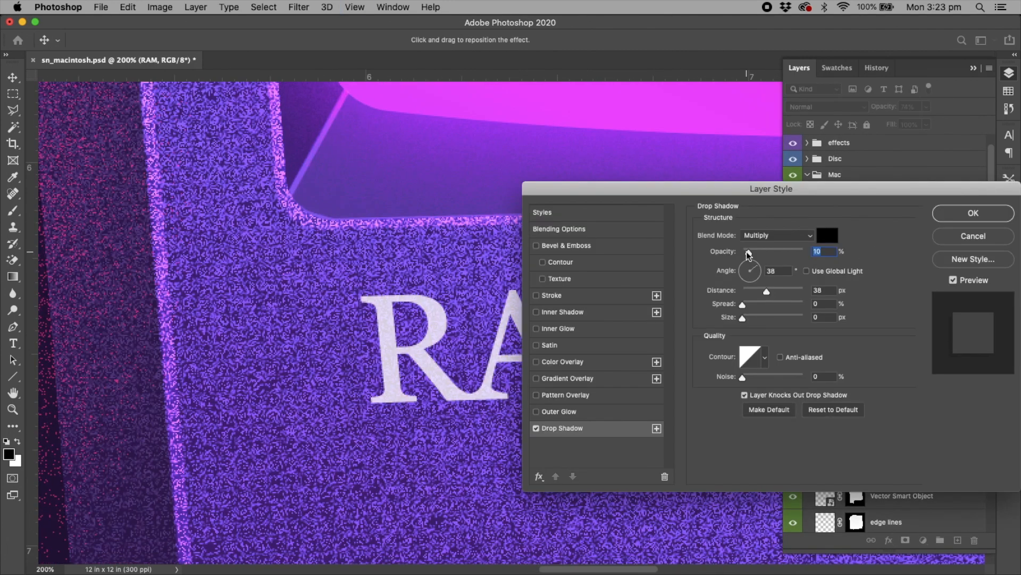
drag(756, 292, 752, 294)
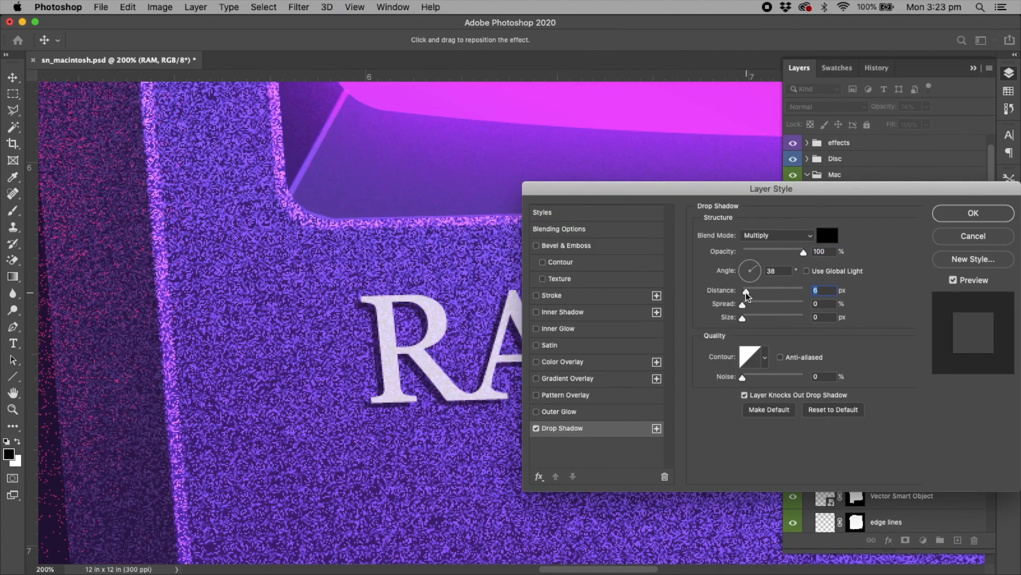
click(973, 213)
Copy the RAM text's layer style onto the 128 text.
right_click(852, 223)
right_click(873, 204)
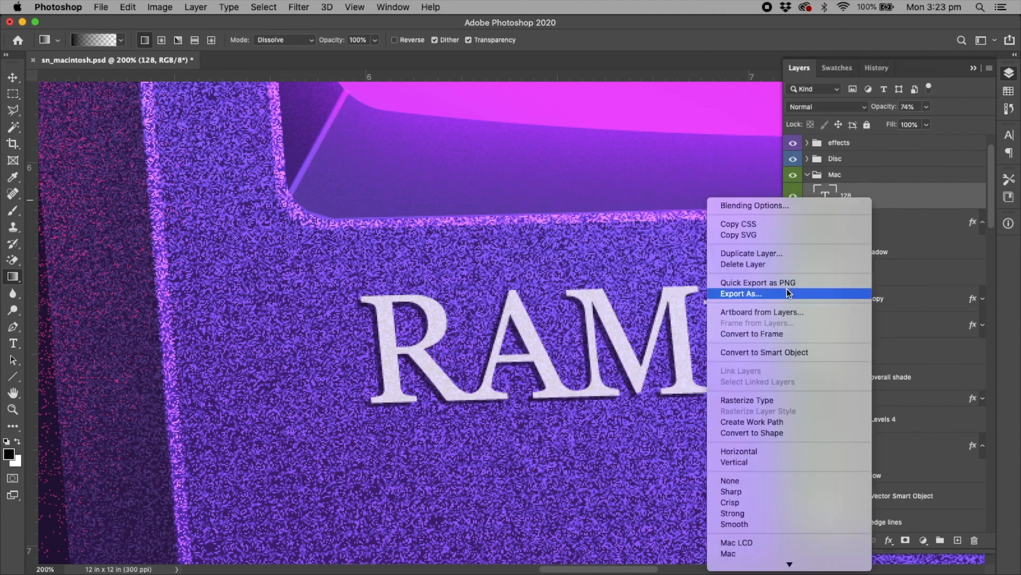
key(Escape)
Paint small white highlights on both of the floppy's eyes using a new Overlay layer.
click(828, 111)
key(b)
key(x)
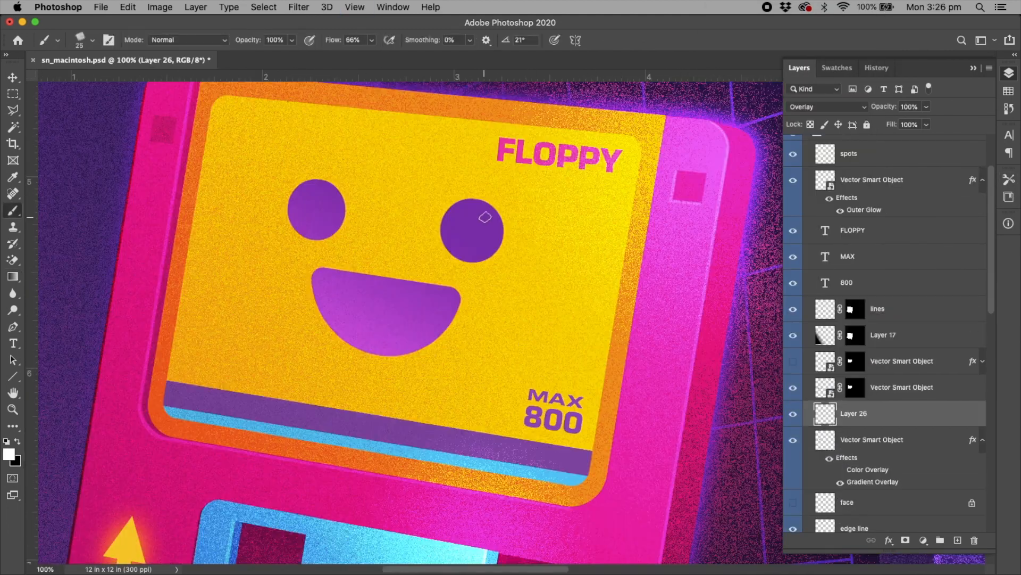
key(super+minus)
key(super+minus)
key(super+minus)
key(super+minus)
key(super+minus)
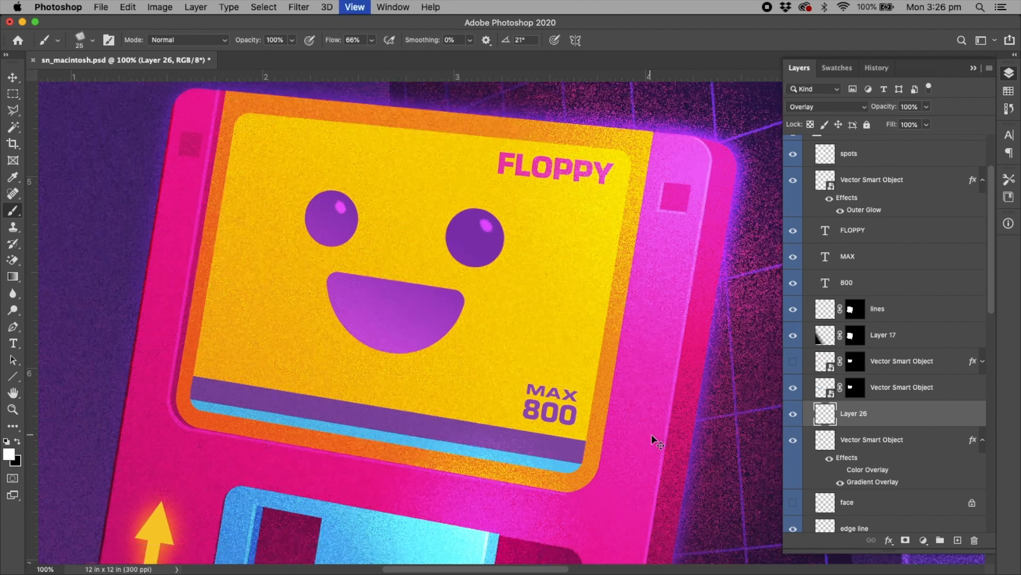
key(super+plus)
key(super+plus)
key(super+plus)
key(super+plus)
drag(167, 361, 540, 402)
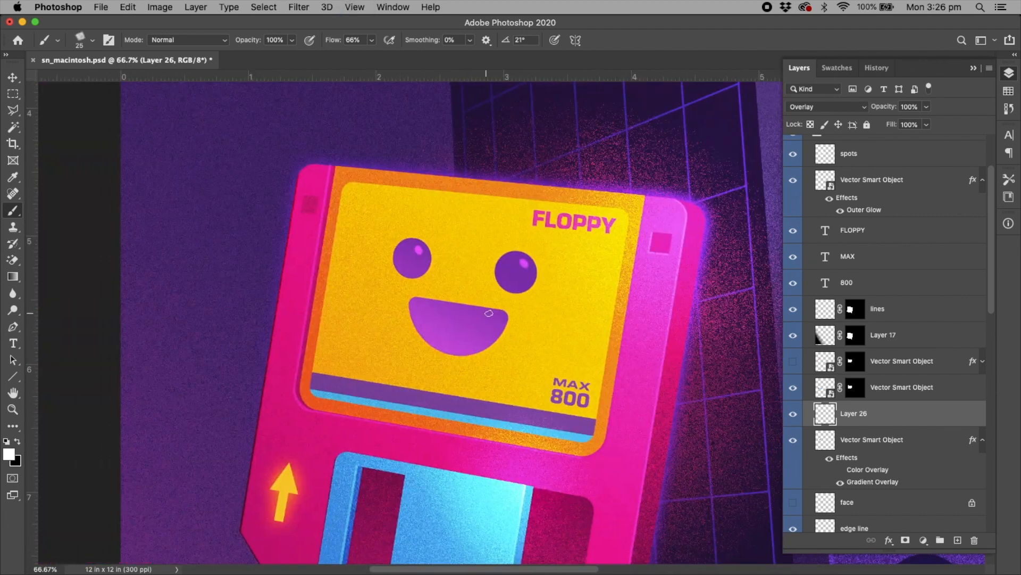
Outline the floppy's mouth with the Polygonal Lasso and add a layer mask to the eye highlights layer.
key(l)
click(517, 300)
click(531, 319)
click(513, 368)
click(456, 387)
click(385, 331)
click(397, 287)
right_click(878, 414)
click(756, 286)
key(super+z)
click(905, 540)
click(829, 412)
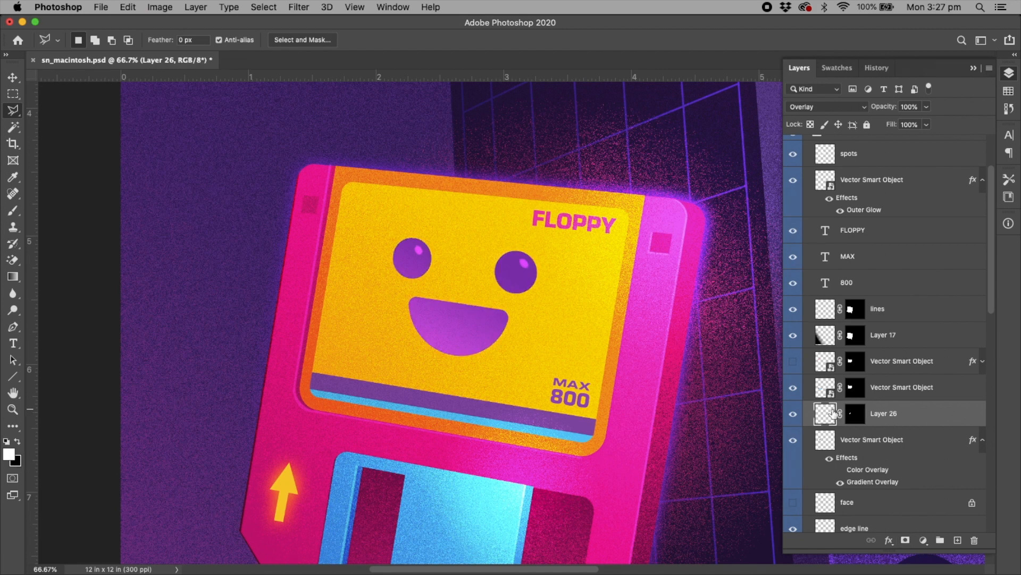
Draw a gradient down the floppy's mouth, lower the layer's opacity and clear the selection.
click(523, 308)
key(g)
key(x)
drag(476, 298, 469, 348)
click(926, 107)
drag(925, 120, 903, 121)
key(super+d)
key(super+minus)
key(super+minus)
key(super+minus)
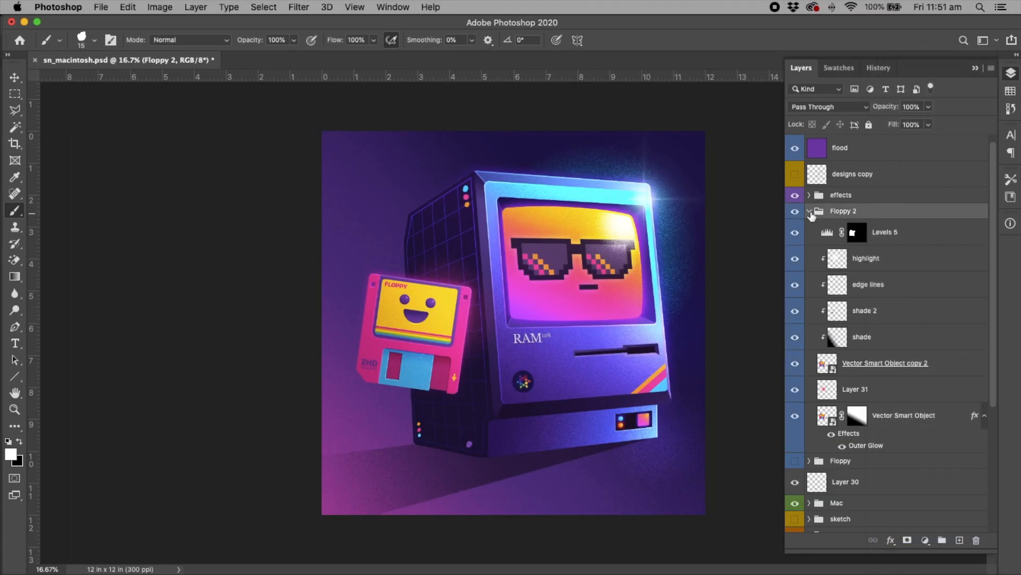
Create a group named LEDs below the RAM text in the Mac group and add an empty layer inside it.
click(809, 212)
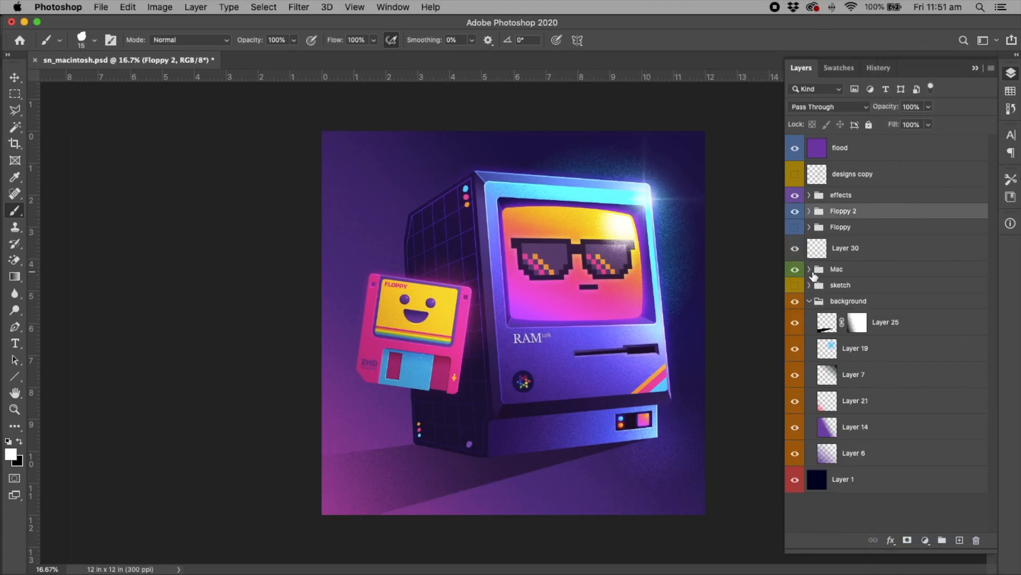
click(809, 270)
scroll(852, 277, down, 3)
scroll(852, 277, up, 2)
click(873, 265)
click(941, 540)
double_click(852, 259)
text(dots)
click(960, 539)
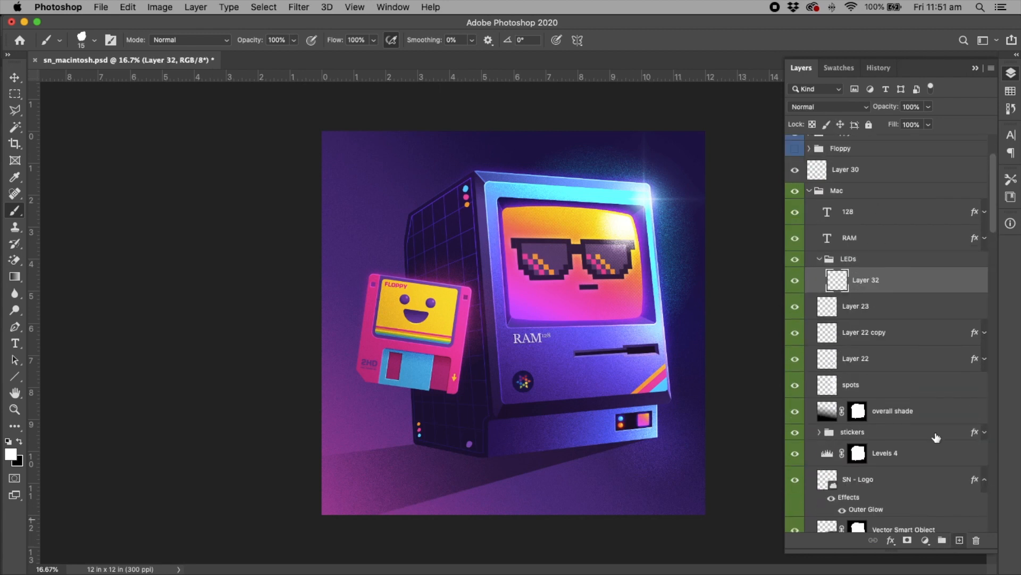
Draw a small light-blue circle in the side panel's corner nearest the Mac's front, using the Ellipse tool.
key(super+plus)
key(super+plus)
key(super+plus)
key(super+plus)
drag(415, 258, 601, 564)
click(1011, 197)
click(870, 240)
click(15, 376)
click(74, 397)
drag(515, 155, 496, 176)
key(v)
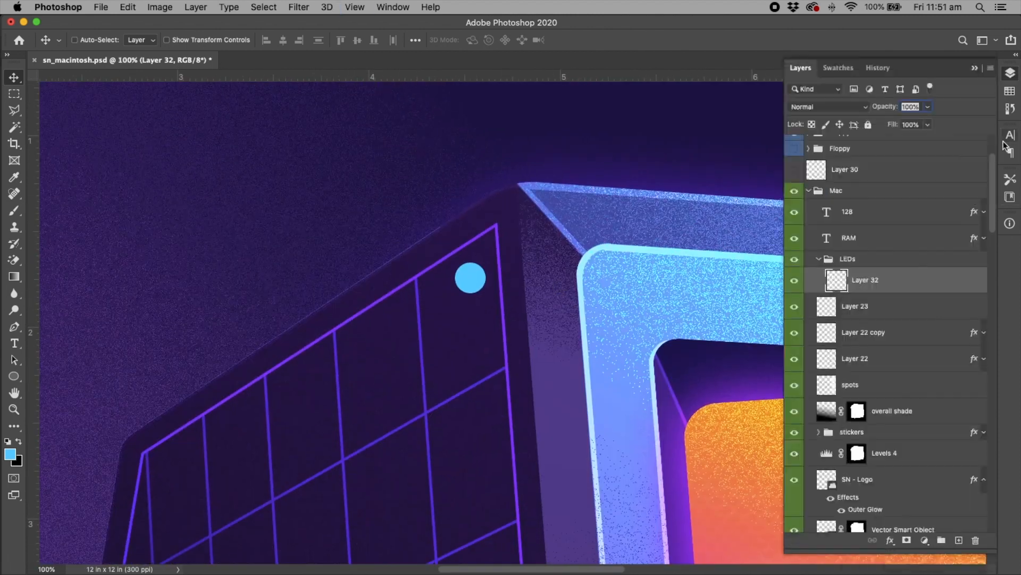
Apply a reversed radial Gradient Overlay to the circle and set its centre stop to light blue.
click(890, 540)
click(904, 508)
drag(771, 151, 819, 151)
click(839, 242)
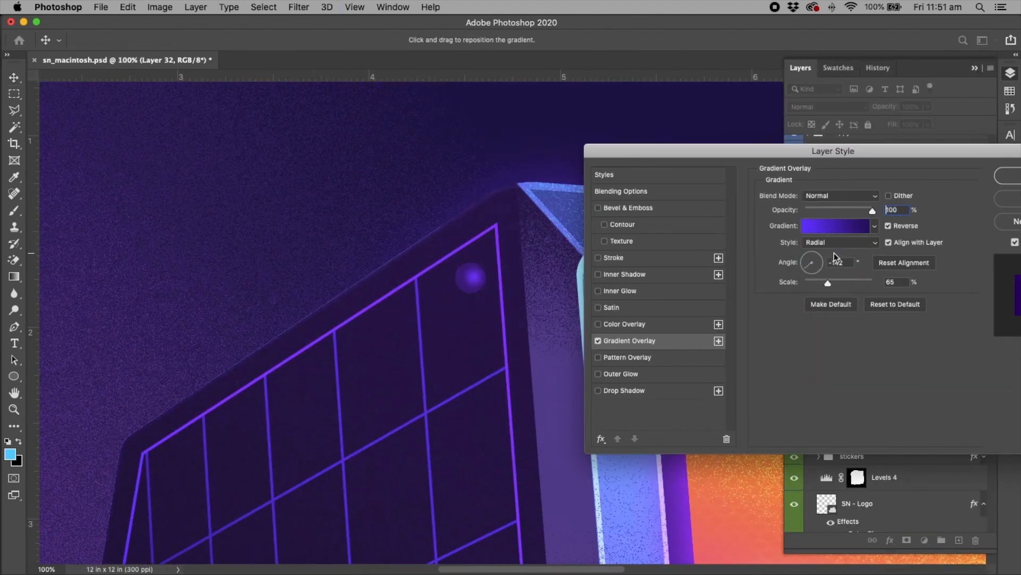
click(839, 256)
click(835, 225)
double_click(1003, 232)
mouse_move(875, 97)
mouse_down()
mouse_move(877, 132)
mouse_move(877, 89)
mouse_move(876, 109)
mouse_up()
key(Return)
Set the gradient's outer stop to a deeper blue, its scale to 86% and its angle to 89°.
click(755, 233)
click(813, 288)
drag(831, 50, 802, 62)
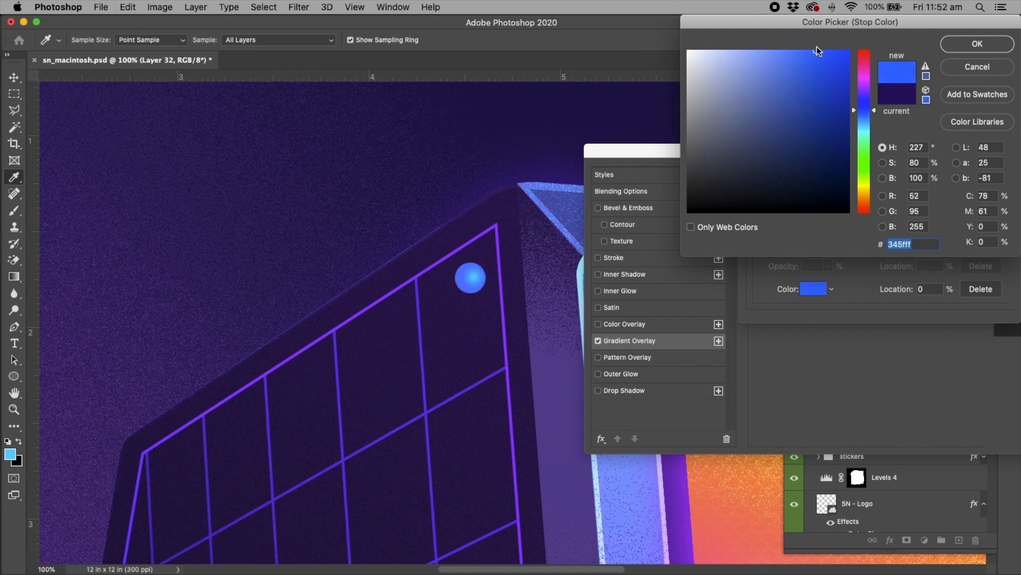
key(Return)
key(Return)
drag(821, 283, 831, 284)
click(813, 254)
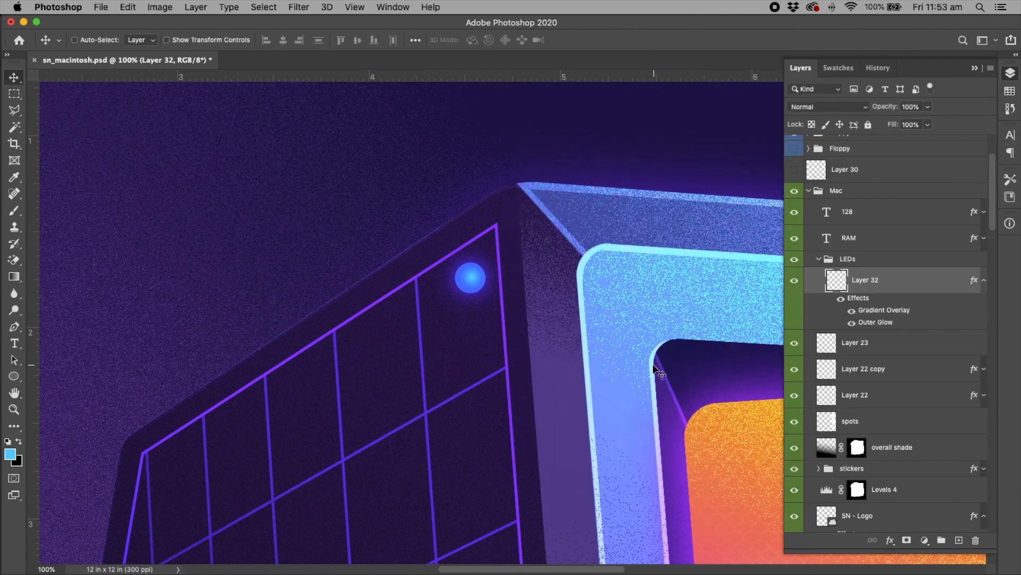
Change the outer colour stop of the LED's gradient to a softer, lighter blue.
key(super+minus)
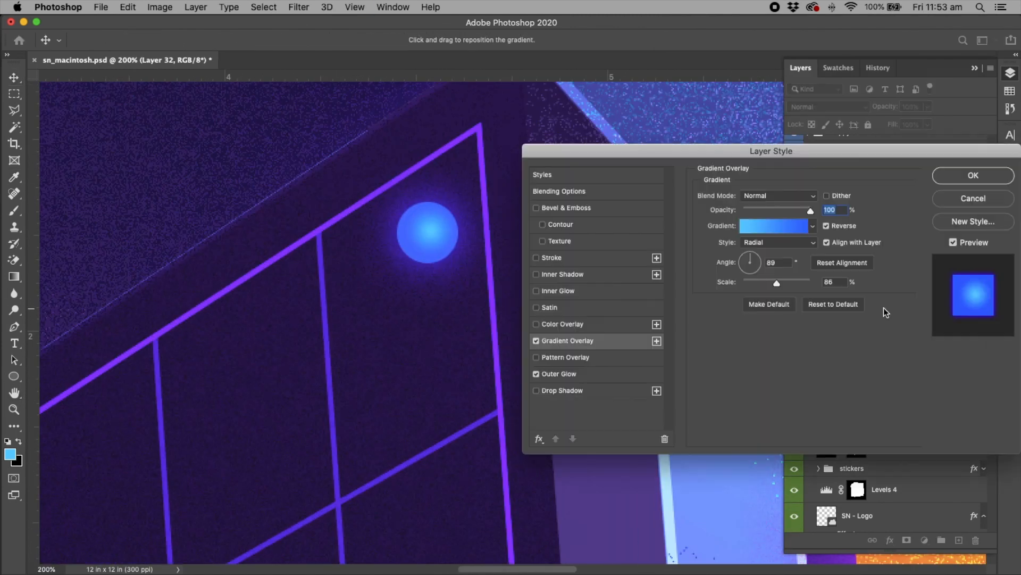
click(713, 223)
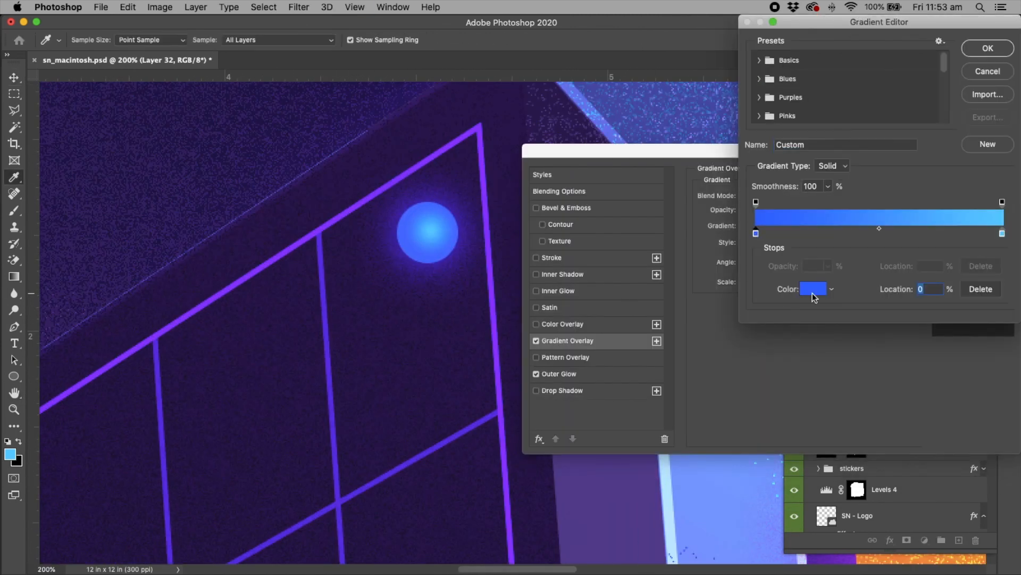
click(814, 289)
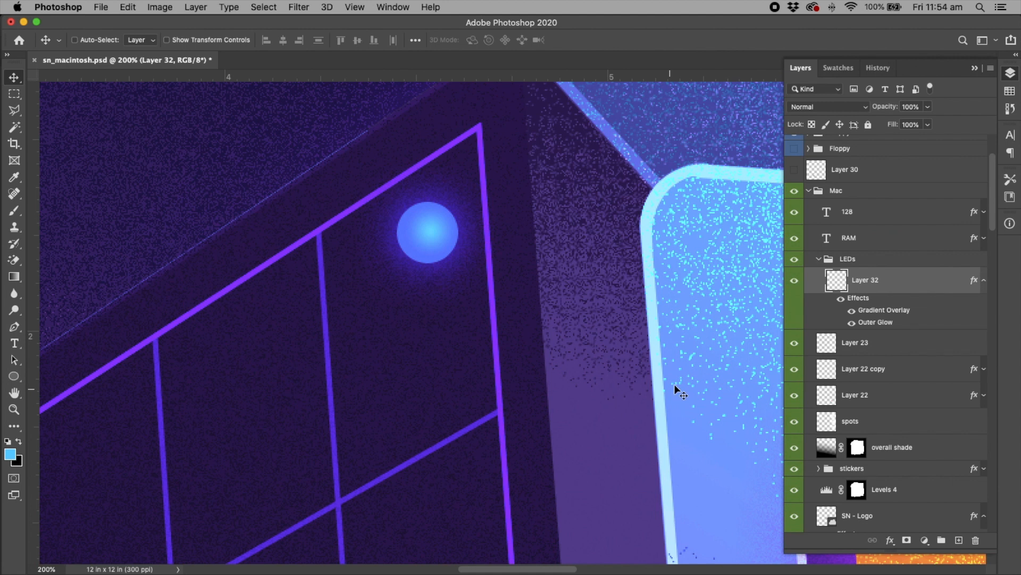
key(super+minus)
key(super+minus)
key(super+minus)
key(super+minus)
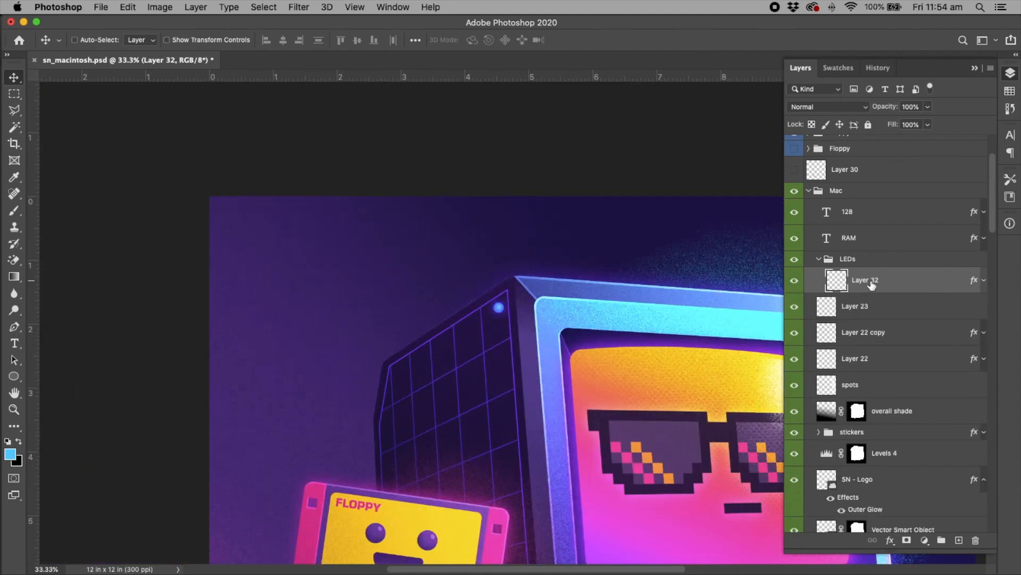
Duplicate the blue LED into the side panel's far upper corner and scale the copy down slightly.
drag(550, 314, 451, 379)
key(super+1)
key(super+t)
drag(499, 449, 488, 438)
key(Return)
Duplicate the original blue LED and place the copy directly beneath it.
click(897, 302)
key(super+j)
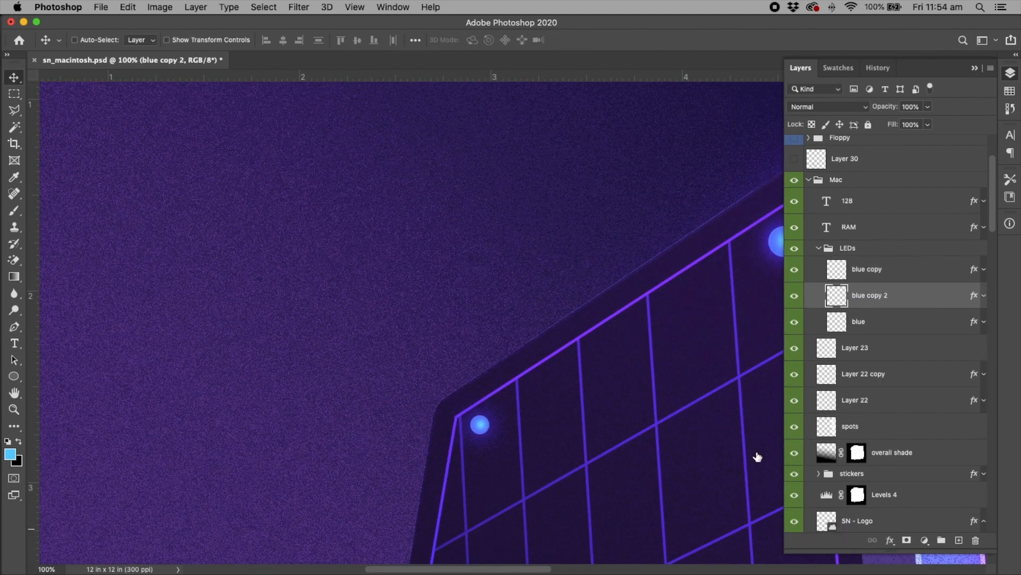
drag(758, 456, 525, 464)
drag(688, 417, 688, 462)
Set the centre stop of the second LED's Gradient Overlay to light pink.
double_click(907, 295)
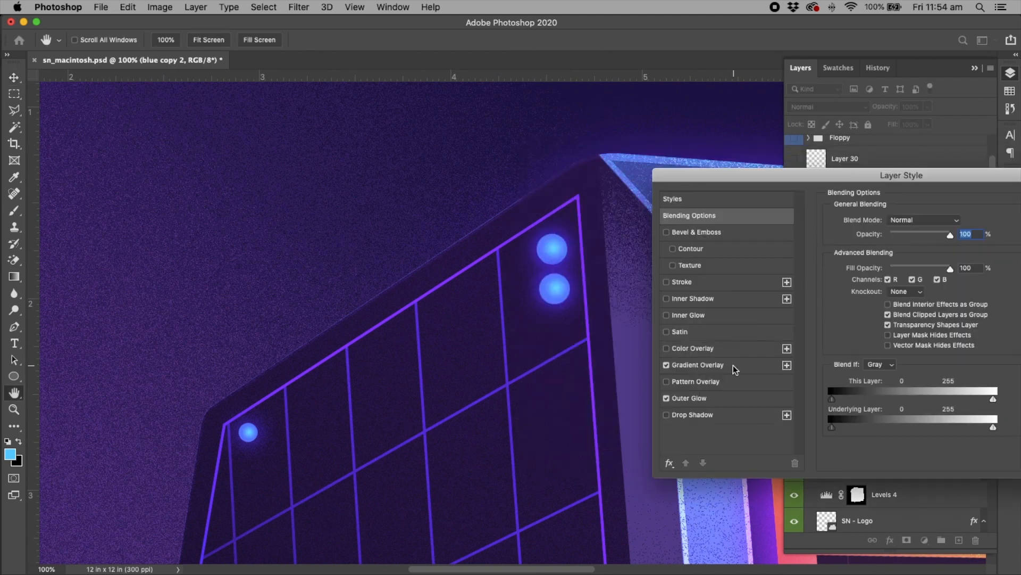
click(734, 365)
click(907, 256)
double_click(1004, 233)
click(864, 78)
click(820, 51)
click(796, 52)
click(977, 43)
Set the outer stop of the second LED's gradient to a saturated magenta pink.
double_click(756, 233)
click(869, 78)
click(849, 50)
key(Return)
key(Return)
Recolour the second LED's Outer Glow to pink.
click(690, 398)
click(860, 266)
click(869, 70)
key(Return)
key(Return)
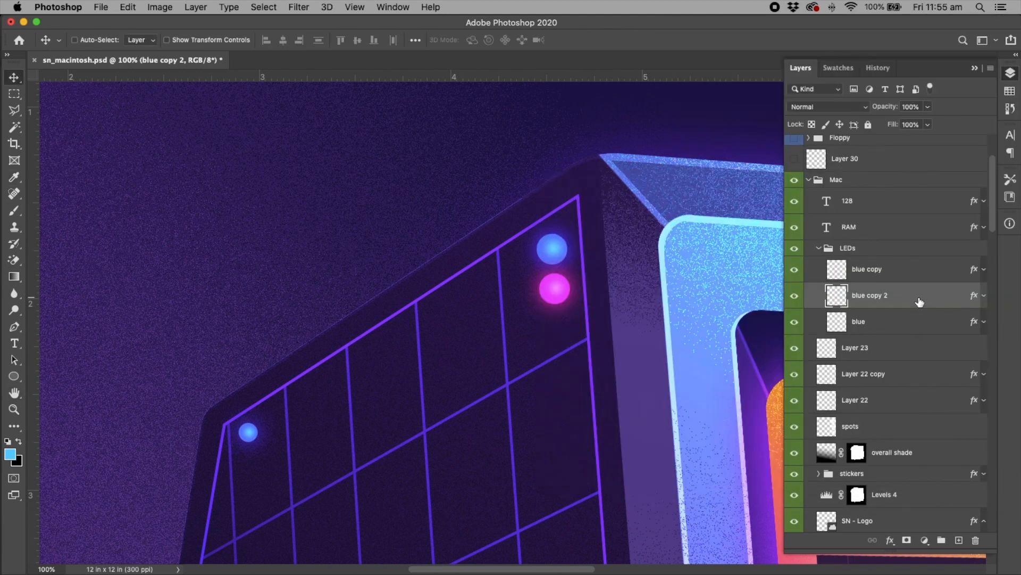
Duplicate the pink LED directly below itself to make a third light in the column.
alt+drag(555, 289, 557, 329)
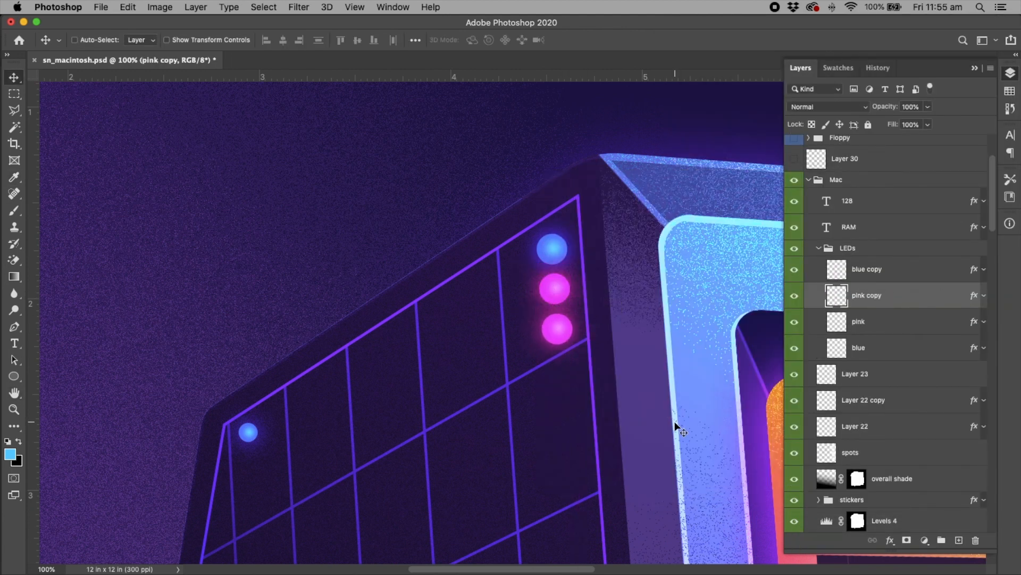
Recolour the third LED's Gradient Overlay with a light orange centre stop and an outer stop of ff7800.
double_click(974, 298)
click(669, 307)
click(877, 195)
double_click(1005, 242)
drag(864, 77, 866, 197)
click(976, 44)
double_click(756, 242)
click(873, 200)
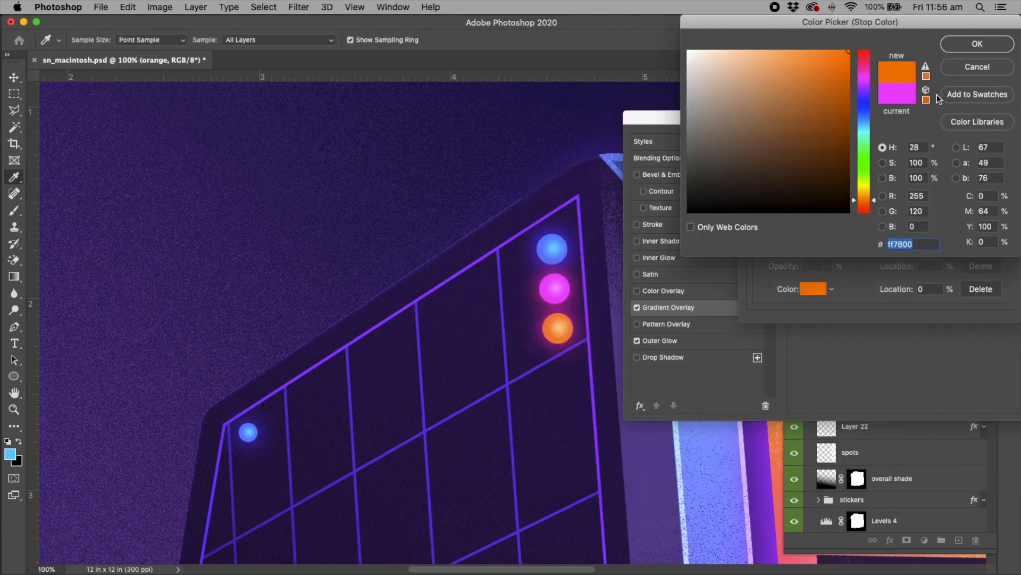
click(978, 44)
click(984, 39)
Set the third LED's Outer Glow colour to orange ff6000 and apply the layer style.
click(660, 340)
click(898, 208)
click(873, 202)
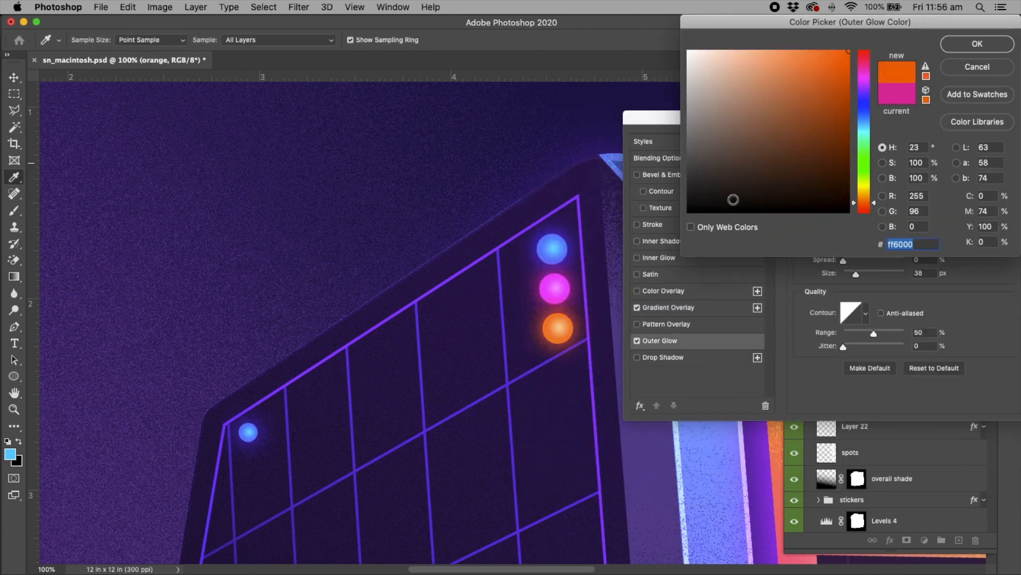
click(978, 43)
drag(958, 117, 779, 114)
click(901, 137)
Scale the blue, pink and orange LEDs together to about 89% and nudge them into the side panel's top corner.
click(888, 347)
shift+click(889, 297)
drag(575, 345, 577, 333)
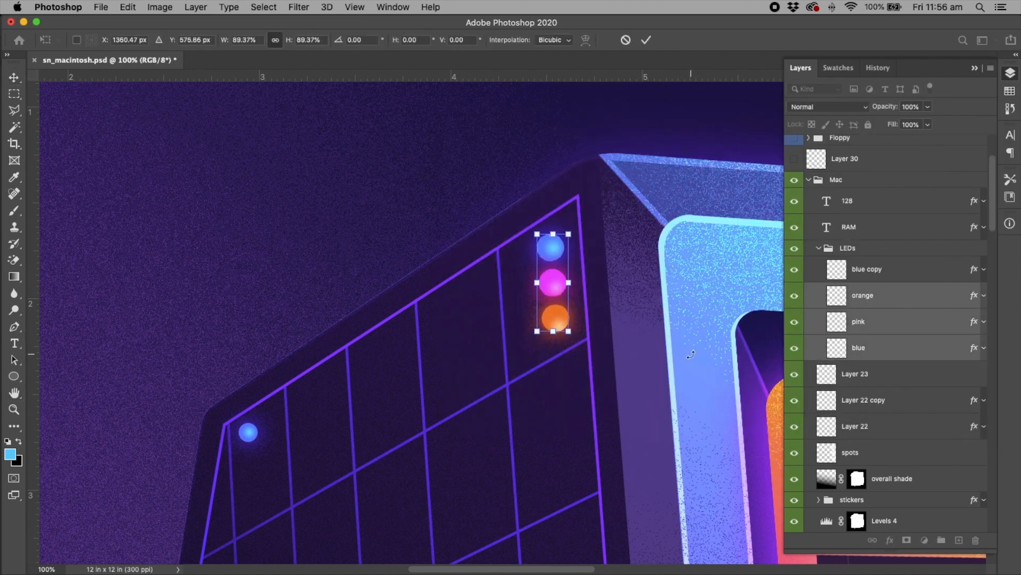
key(Return)
key(shift+Right)
key(shift+Up)
Duplicate the pink LED and place the copy near the front edge of the side panel's lower part.
key(super+0)
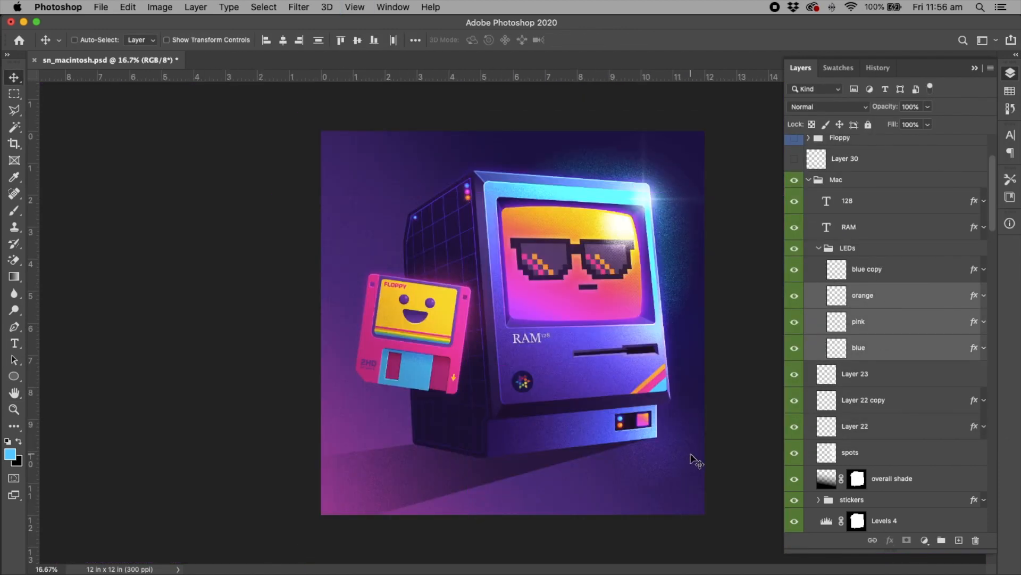
click(919, 325)
drag(918, 324, 958, 539)
drag(538, 198, 554, 401)
key(super+plus)
key(super+plus)
key(super+plus)
key(super+plus)
drag(620, 474, 636, 215)
drag(459, 366, 458, 379)
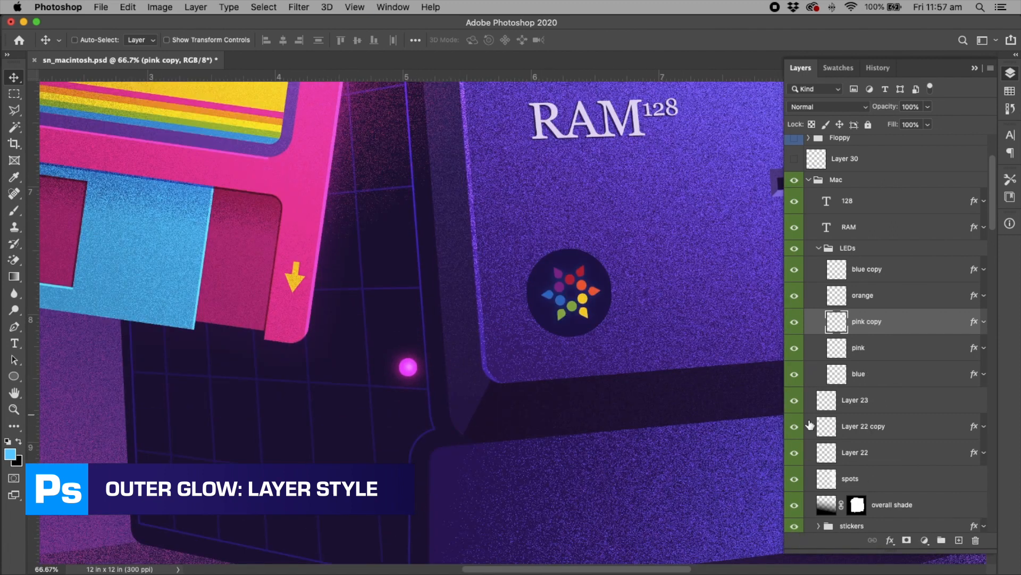
Duplicate blue LEDs above the lower pink LED and beside the blue LED in the side panel's upper-left corner.
click(887, 376)
key(super+j)
drag(535, 144, 520, 370)
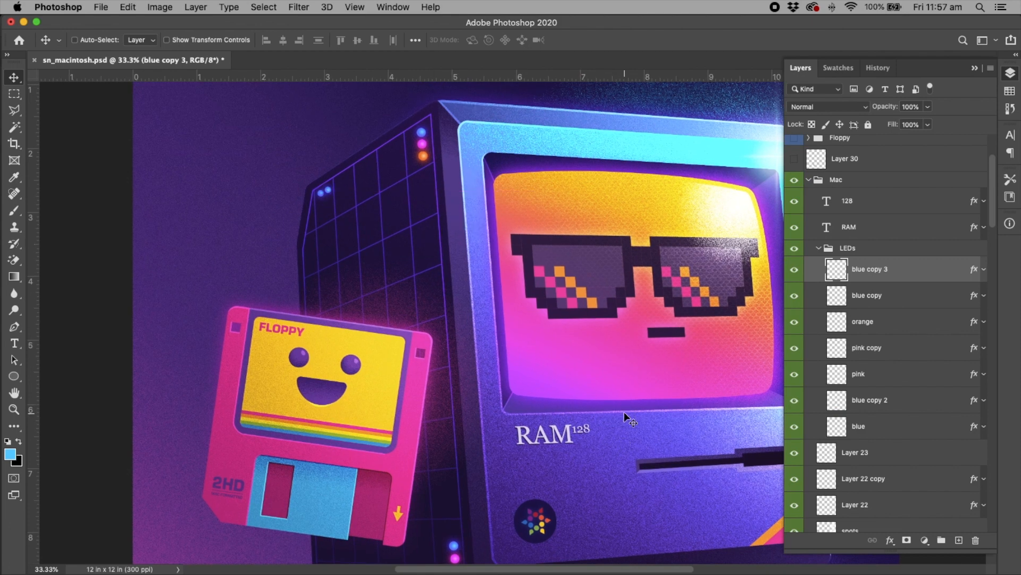
Set the centre stop of the lower pink LED's Gradient Overlay to a more saturated magenta.
key(alt+shift+[)
key(alt+shift+])
key(super+plus)
key(super+plus)
scroll(599, 452, down, 10)
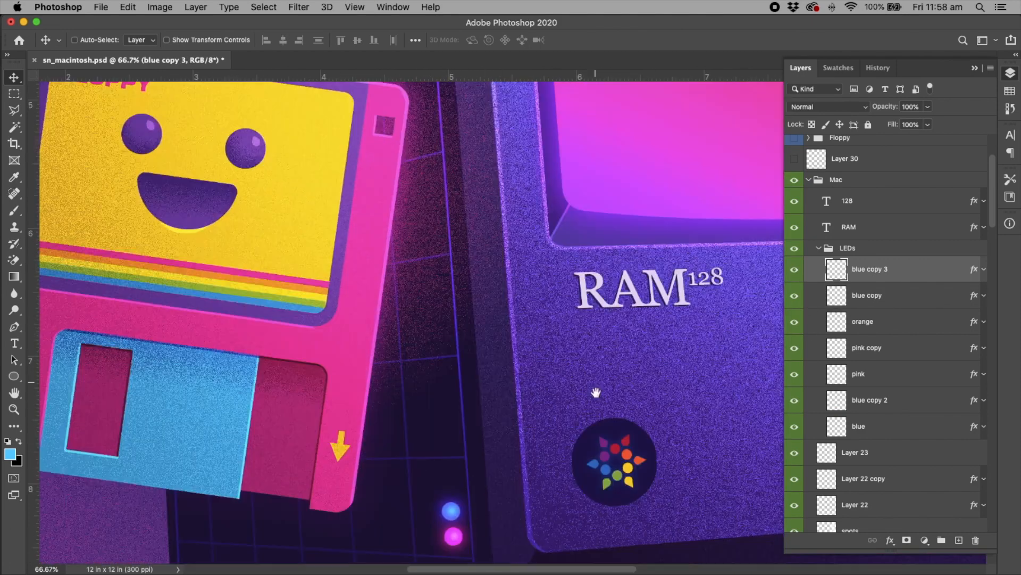
click(871, 373)
double_click(882, 352)
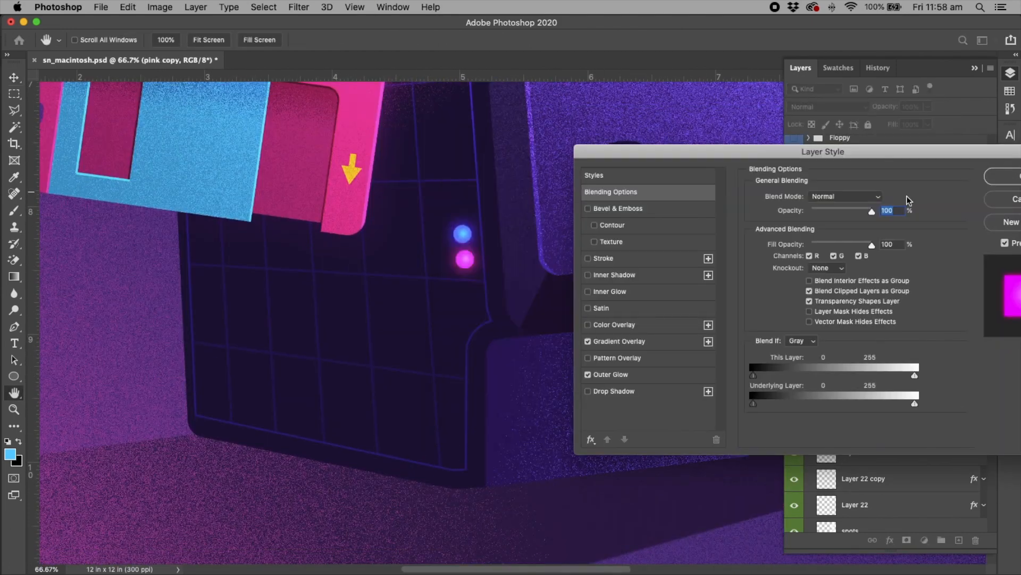
click(643, 346)
click(809, 237)
click(820, 294)
click(848, 60)
click(977, 45)
Set the outer stop of the lower pink LED's gradient to a slightly darker magenta and apply the style.
click(756, 233)
click(814, 294)
mouse_move(845, 69)
mouse_down()
mouse_move(844, 100)
mouse_move(849, 89)
mouse_up()
click(979, 45)
key(Return)
click(996, 175)
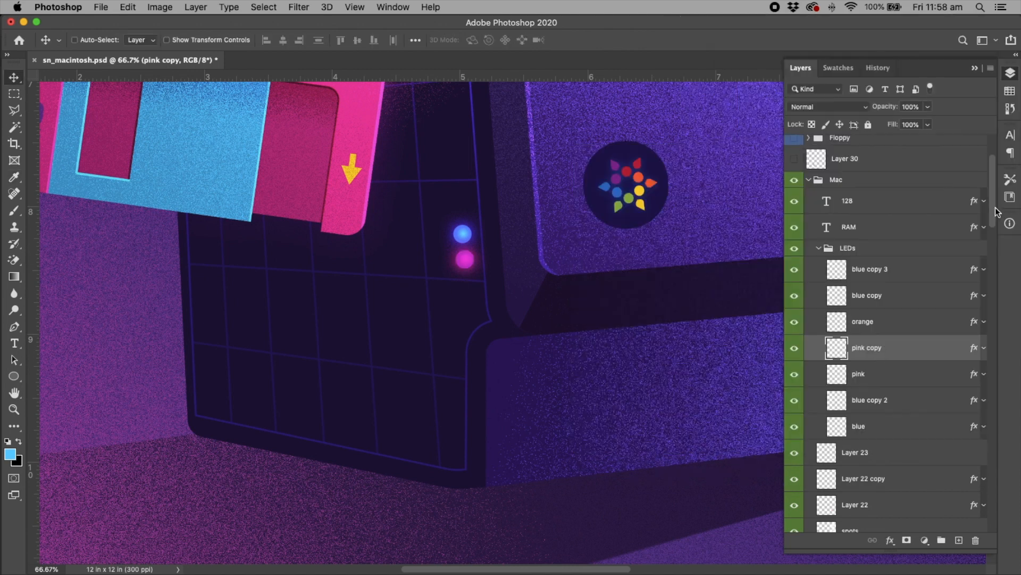
Place two more blue LED copies, one down the side panel's left edge and one in its bottom-left corner.
click(880, 376)
key(super+minus)
key(super+minus)
key(super+minus)
key(super+minus)
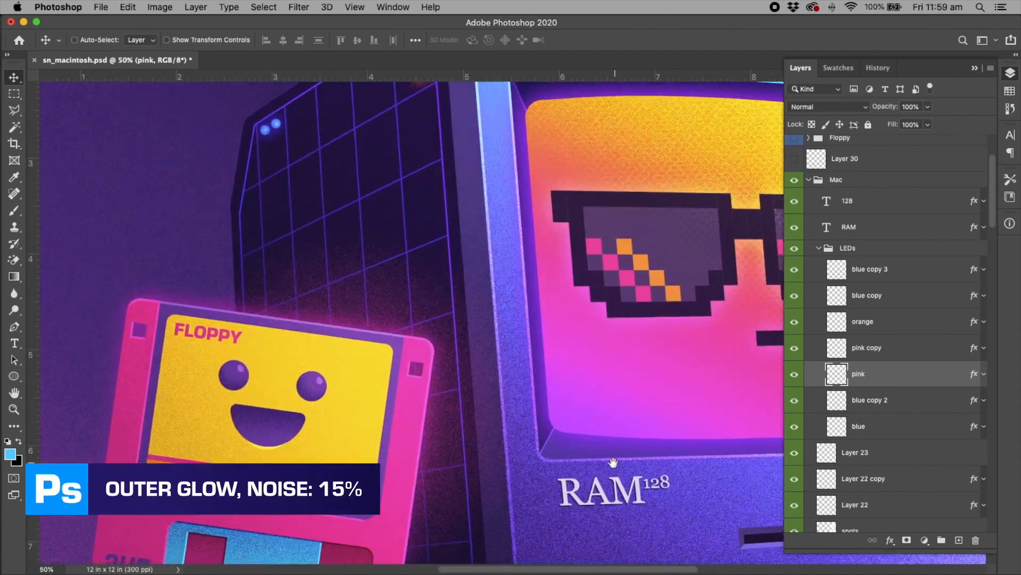
drag(899, 270, 906, 279)
alt+drag(375, 168, 346, 255)
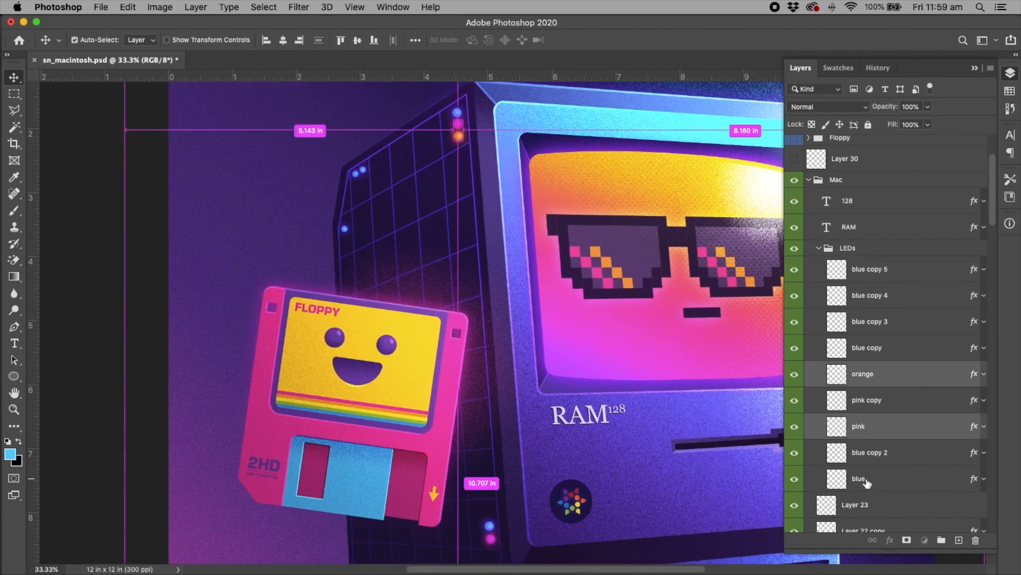
Scale the top three LEDs to about 91% and the lower blue and pink pair to about 83%.
drag(467, 144, 462, 139)
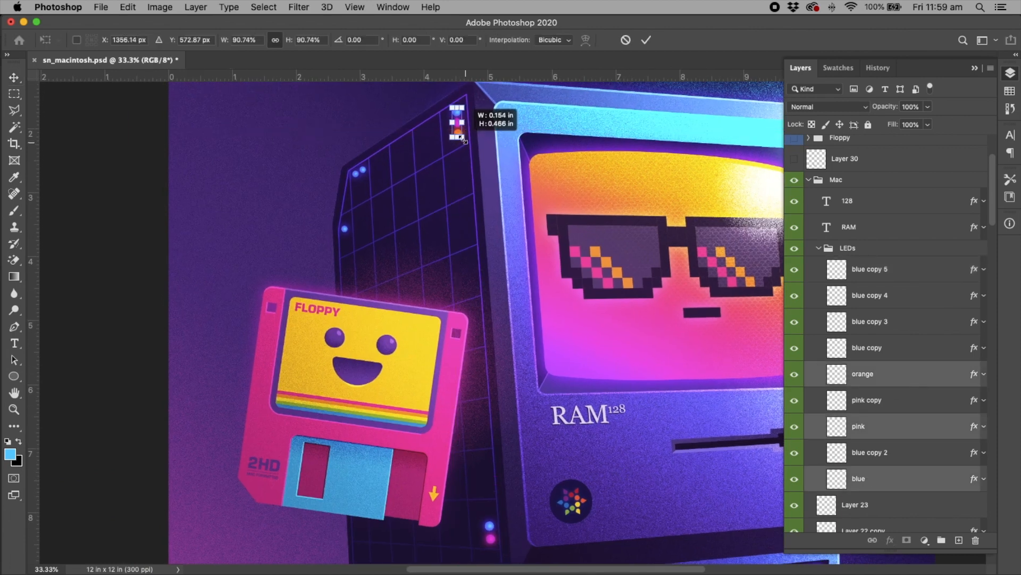
key(Return)
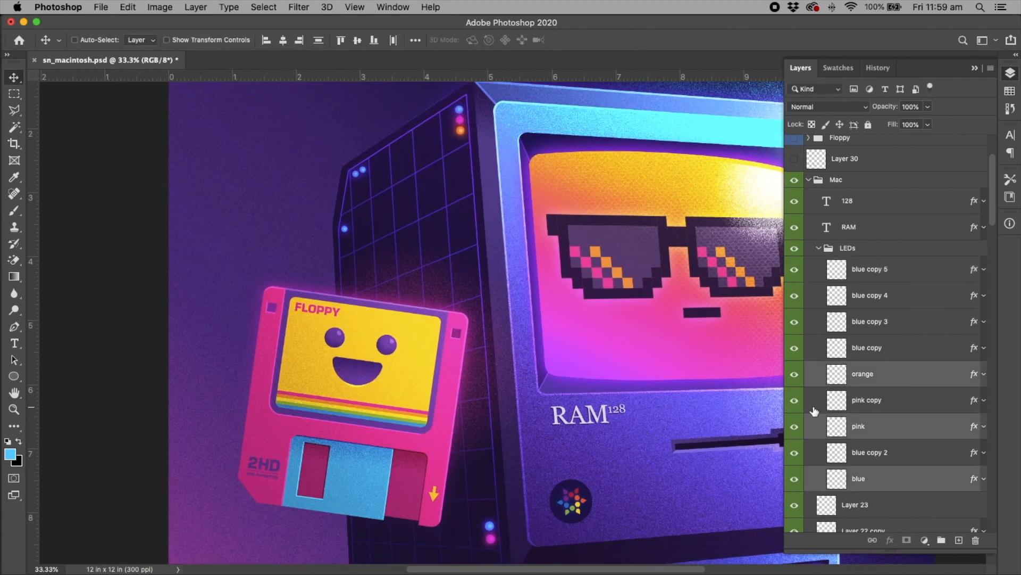
click(868, 401)
super+click(862, 452)
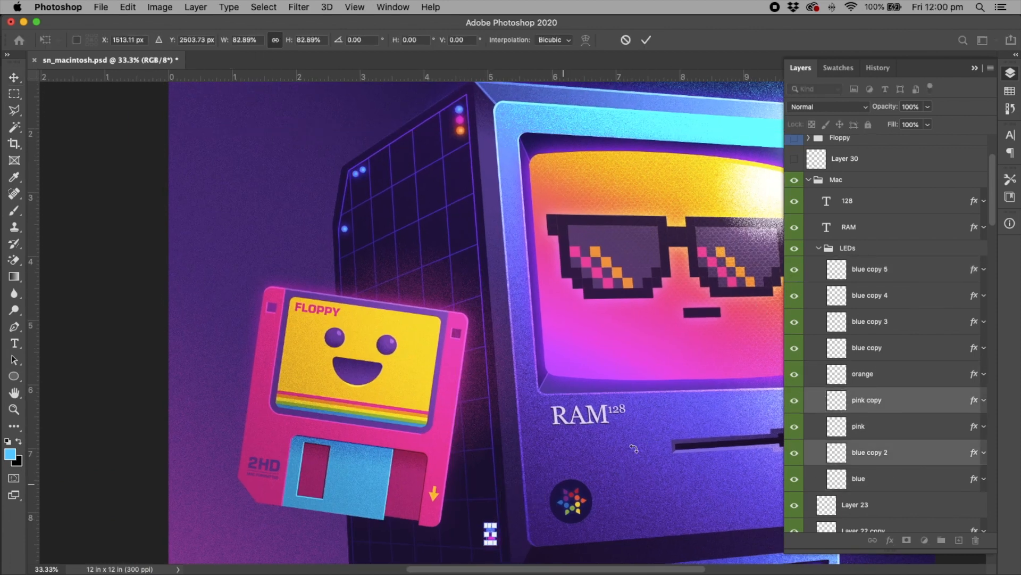
drag(676, 465, 672, 329)
key(super+minus)
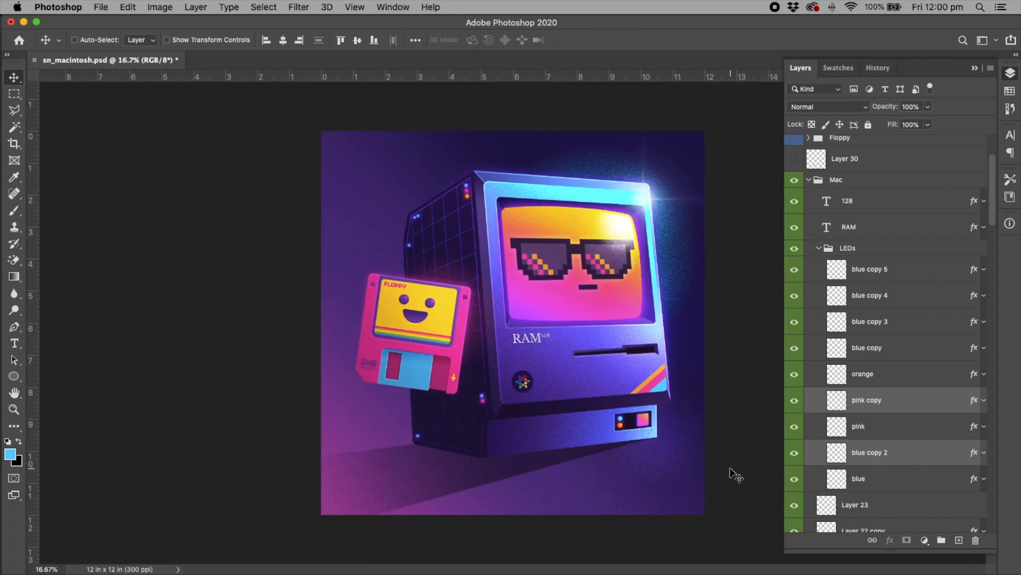
Place a copy of the lower blue LED in the side panel's bottom-right corner and save the document.
key(super+plus)
key(super+plus)
key(super+plus)
click(926, 456)
drag(559, 358, 550, 515)
key(super+minus)
key(super+minus)
key(super+minus)
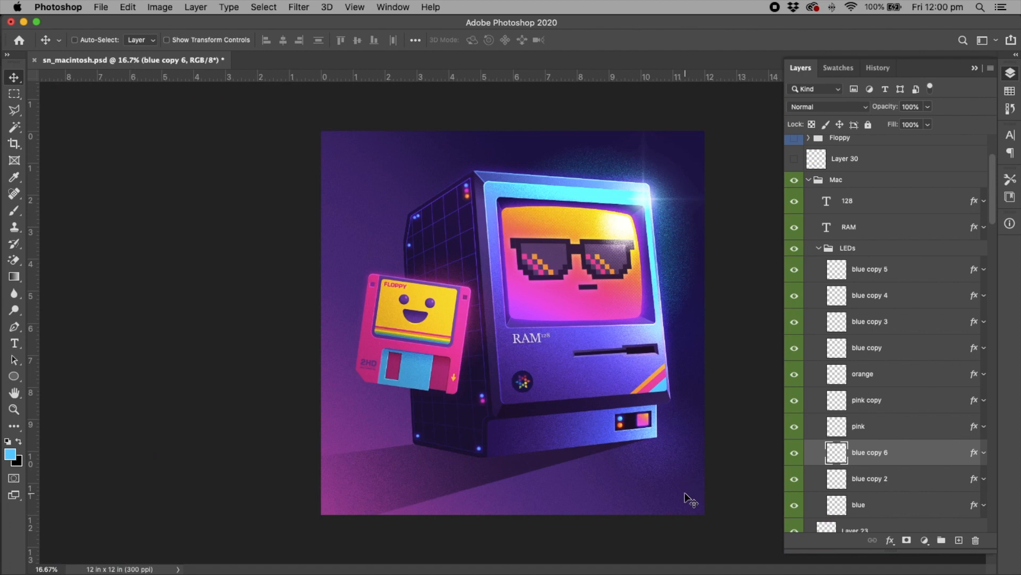
key(super+s)
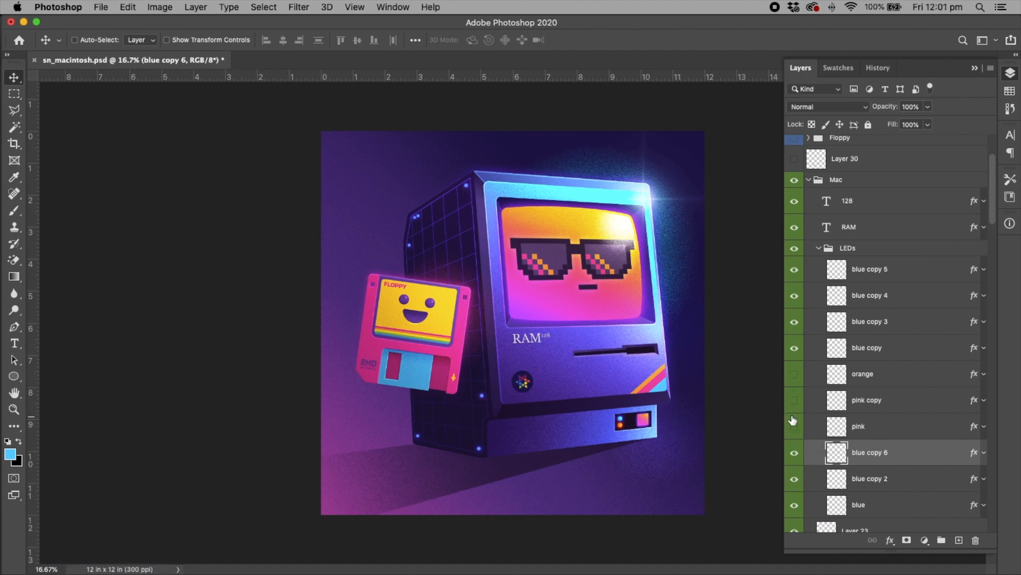
Hide the orange LED and the blue copy 3 and blue copy 4 LEDs while keeping both pink LEDs visible.
click(795, 426)
key(super+plus)
key(super+plus)
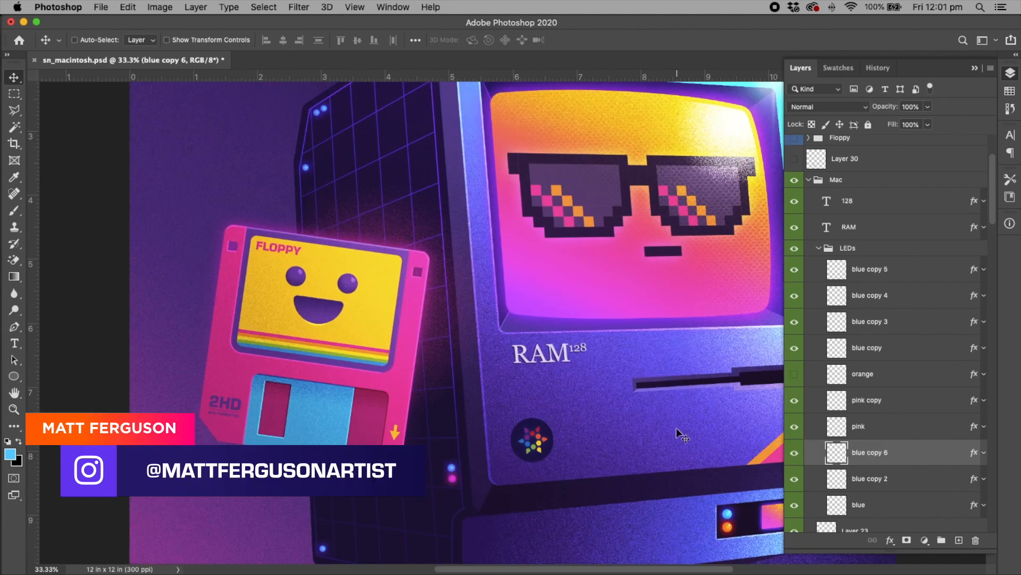
key(super+minus)
key(super+minus)
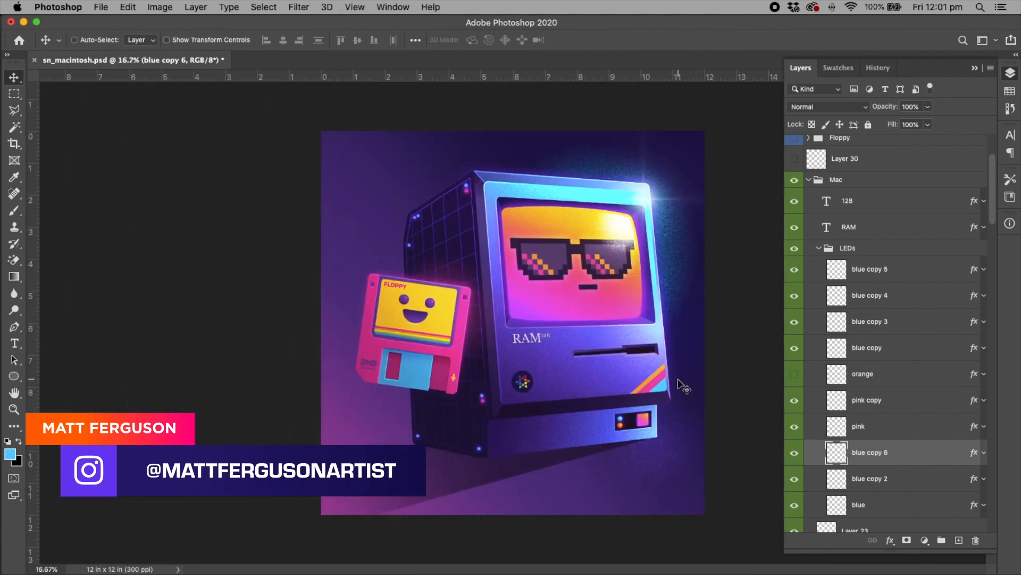
key(super+minus)
key(super+plus)
key(super+plus)
key(super+plus)
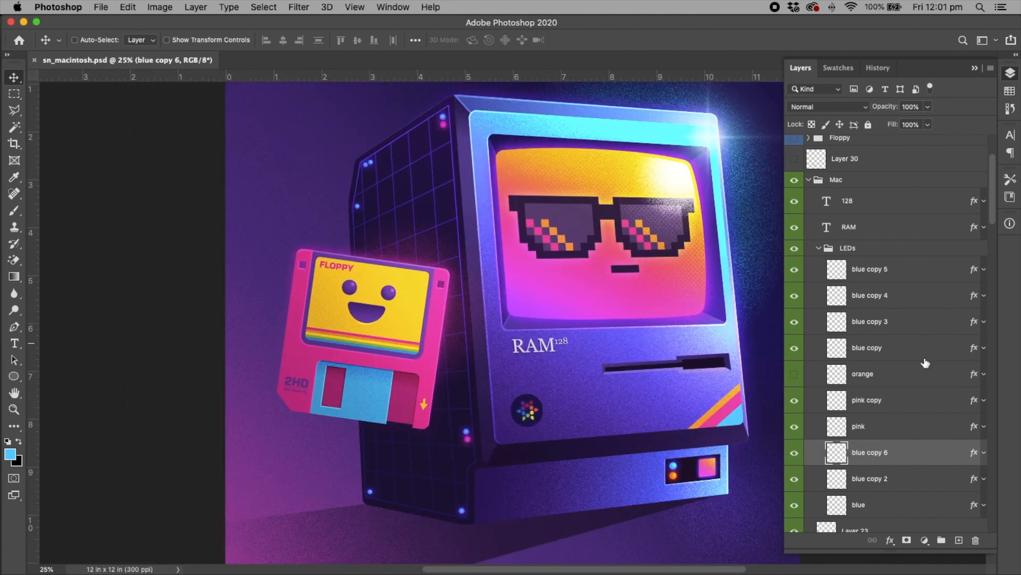
key(super+minus)
key(super+minus)
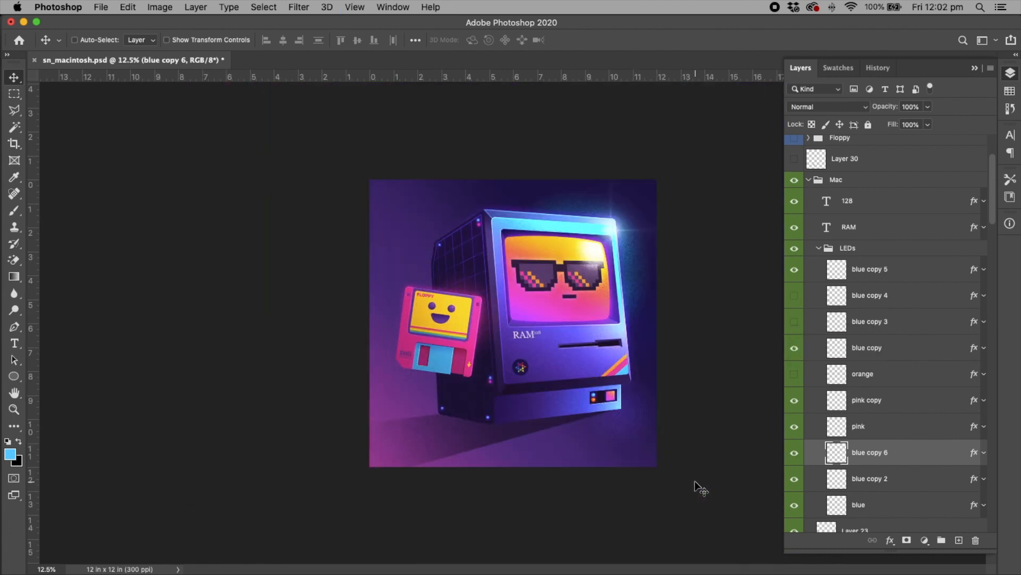
key(super+plus)
Duplicate the front panel's blue LED from Layer 22 into the LEDs group and move it over the side panel's top light.
click(818, 249)
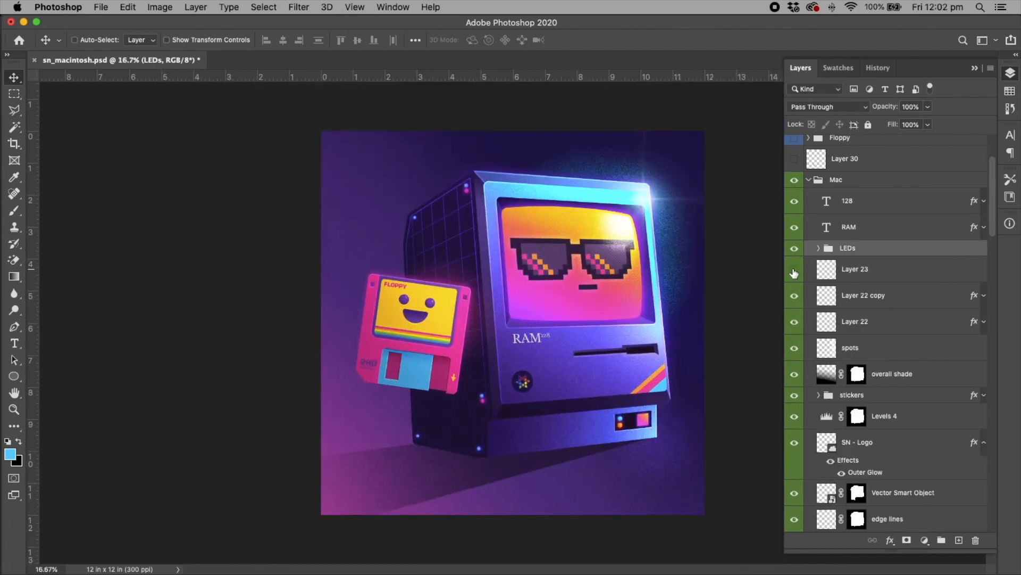
scroll(918, 290, down, 2)
click(861, 284)
click(851, 207)
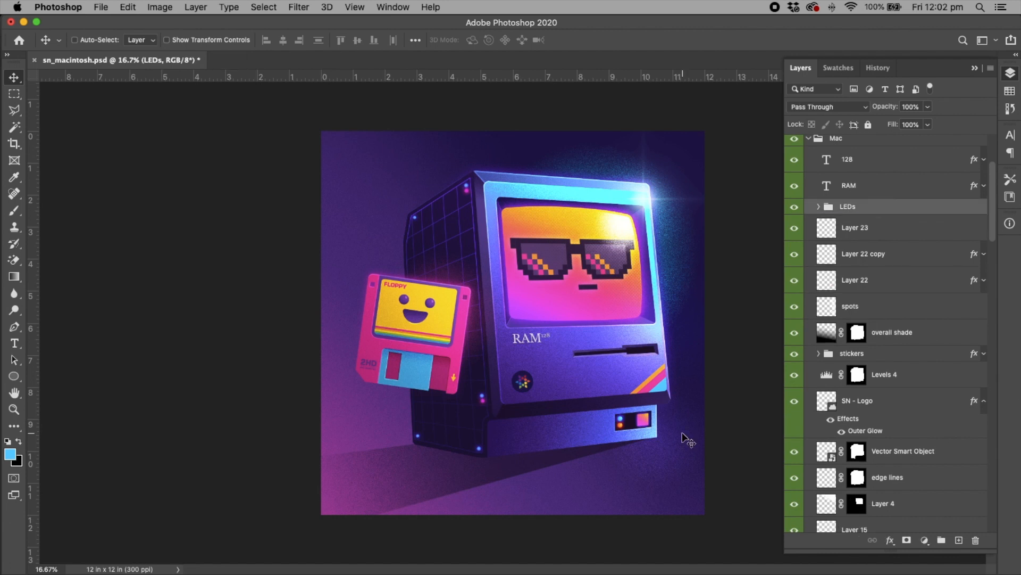
click(819, 207)
click(878, 227)
drag(672, 471, 600, 233)
key(super+plus)
key(super+plus)
drag(570, 297, 565, 460)
drag(508, 293, 500, 286)
Resize the copied blue LED to fit over the side panel's top light.
key(super+1)
drag(385, 281, 649, 548)
key(super+t)
drag(504, 289, 500, 296)
key(Return)
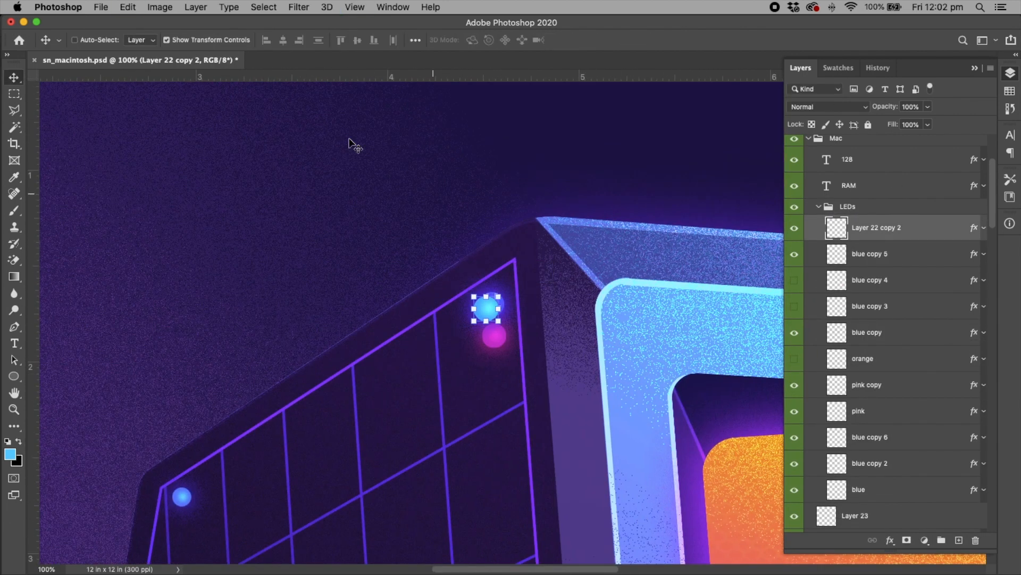
Delete the old top blue LED layer and move its replacement to the bottom of the LEDs group.
drag(904, 482, 975, 540)
drag(920, 232, 901, 479)
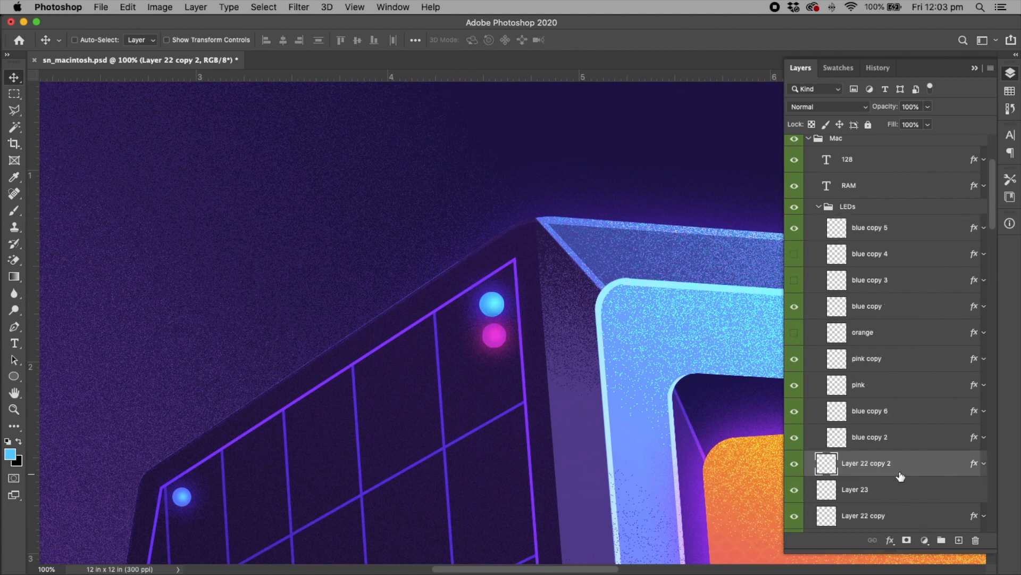
click(884, 394)
super+click(887, 435)
drag(896, 455, 888, 443)
super+click(888, 392)
key(super+0)
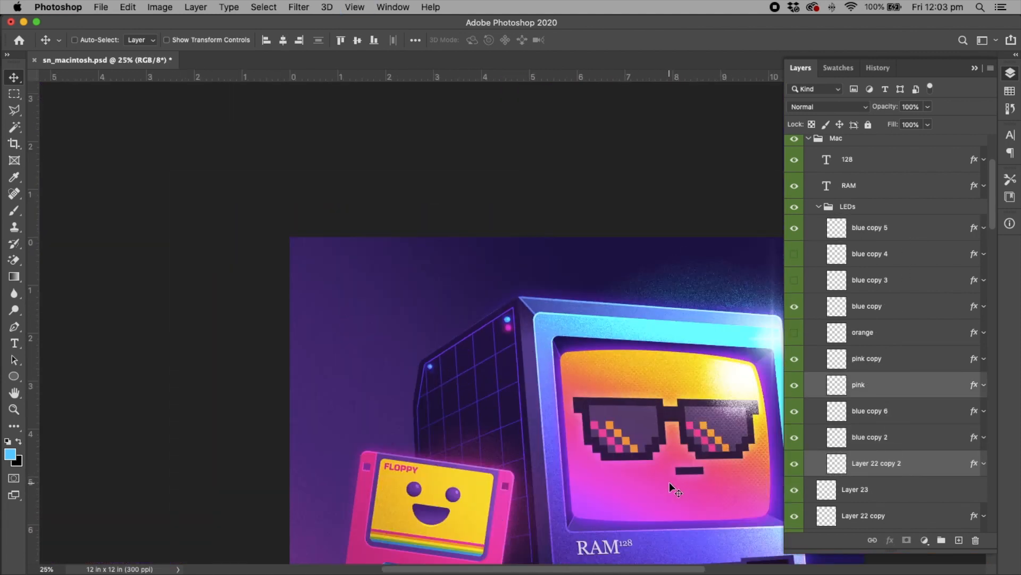
Rename the replacement LED layer as blue and place a copy of it above the lower pink LED.
double_click(878, 464)
text(blue)
key(Return)
key(super+j)
drag(569, 439, 567, 436)
Delete the old blue copy 2 LED and the hidden orange, blue copy 3 and blue copy 4 layers.
drag(917, 440, 975, 539)
drag(878, 284, 976, 539)
drag(877, 255, 975, 540)
drag(881, 280, 976, 540)
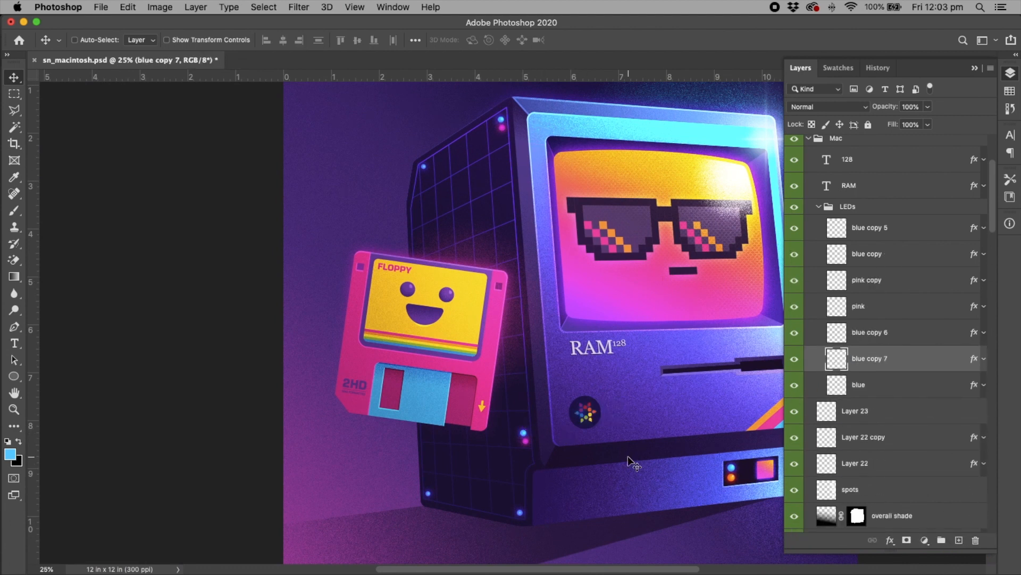
Place a smaller copy of the new blue LED in the side panel's bottom-left corner and delete the old blue copy 5.
scroll(530, 470, up, 3)
drag(530, 470, 622, 365)
key(super+j)
key(super+t)
drag(634, 267, 360, 391)
key(Return)
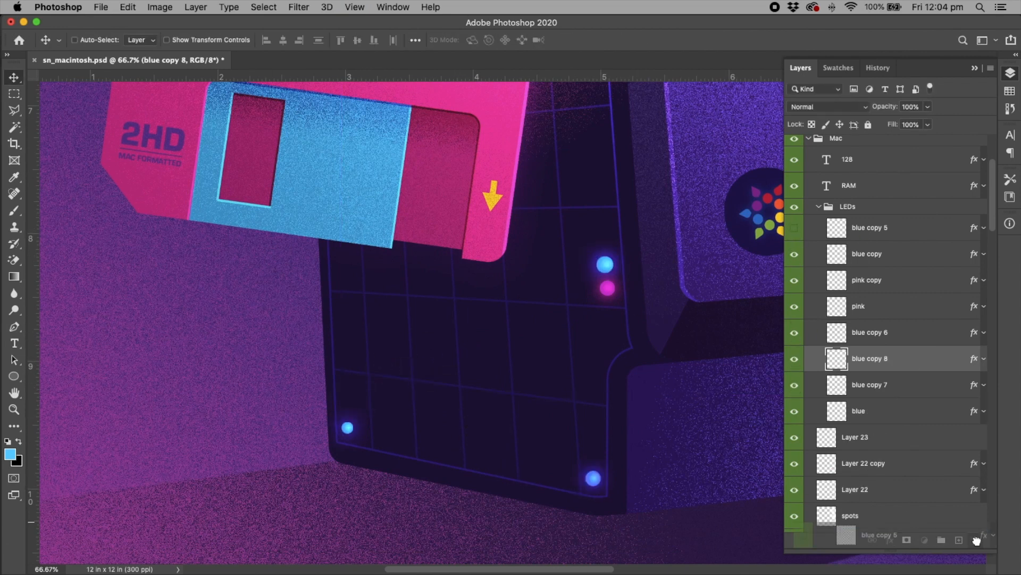
drag(977, 541, 977, 540)
Duplicate the bottom-left blue LED and move the copy up to the side panel's upper-left corner.
right_click(348, 425)
click(403, 466)
key(super+plus)
key(super+plus)
key(super+plus)
key(super+plus)
drag(456, 494, 556, 251)
key(super+minus)
key(super+minus)
key(super+minus)
key(super+minus)
key(super+minus)
key(super+minus)
key(super+minus)
key(super+minus)
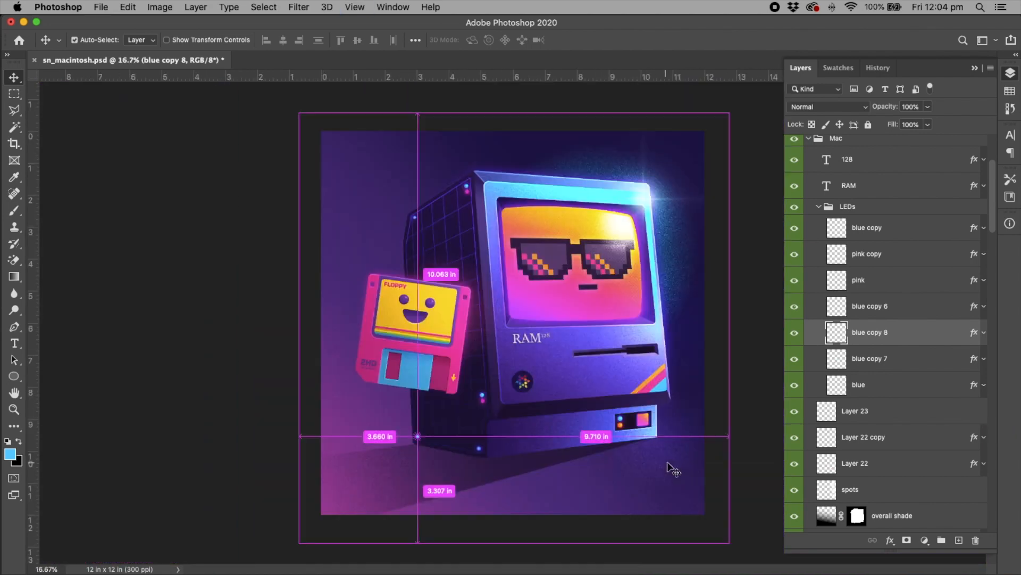
key(super+j)
drag(522, 483, 519, 265)
key(super+plus)
key(super+plus)
key(super+plus)
key(super+plus)
key(super+plus)
drag(331, 112, 490, 353)
Delete the old blue LED in the upper-left corner and adjust the position of its replacement.
right_click(310, 150)
click(349, 190)
key(BackSpace)
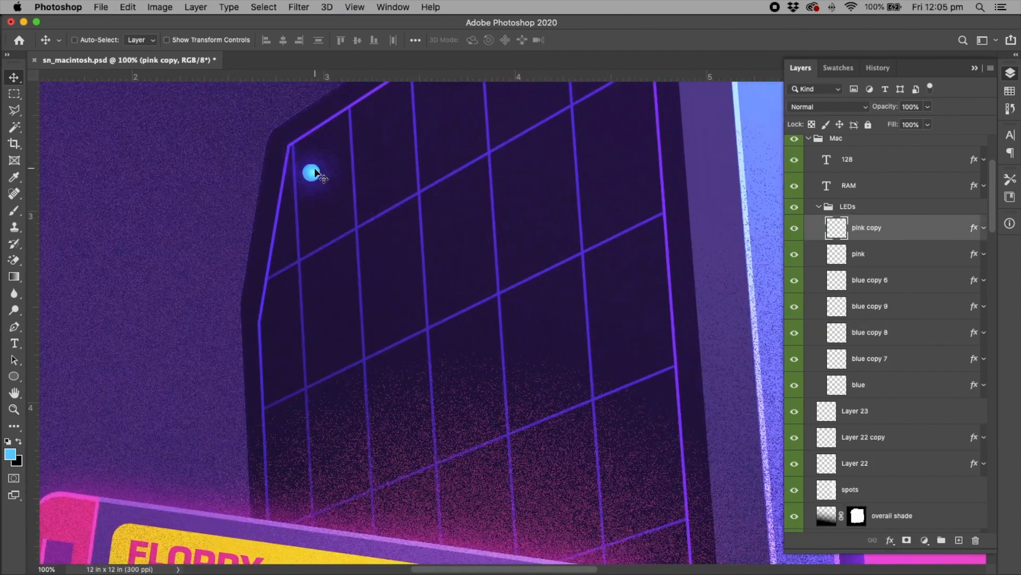
drag(315, 169, 315, 154)
Delete the old blue copy 6 LED and place a duplicate of the larger blue LED in the side panel's bottom-right corner.
drag(606, 452, 510, 126)
right_click(611, 519)
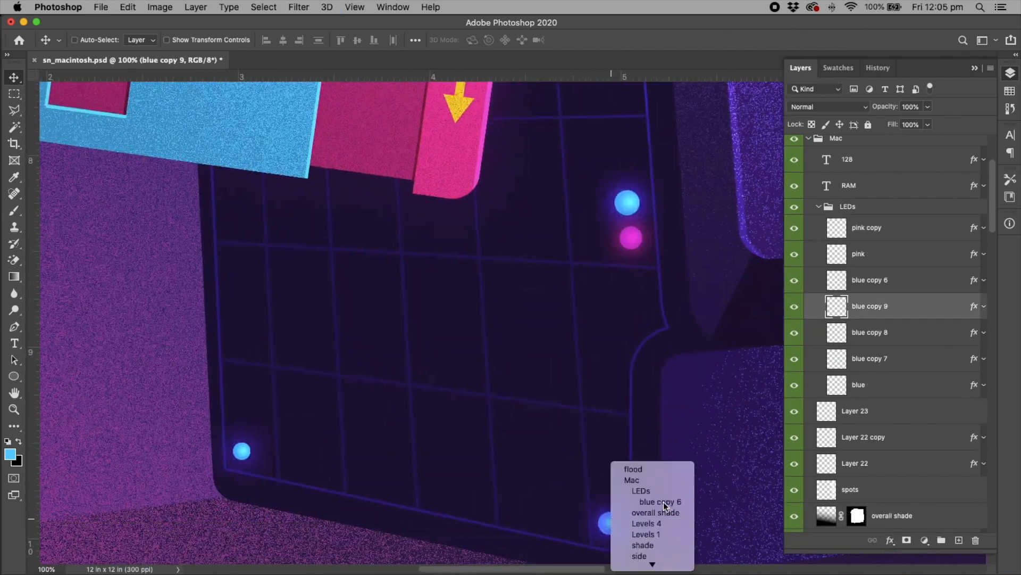
click(660, 501)
click(975, 540)
right_click(621, 196)
click(652, 236)
drag(651, 211, 635, 536)
key(Left)
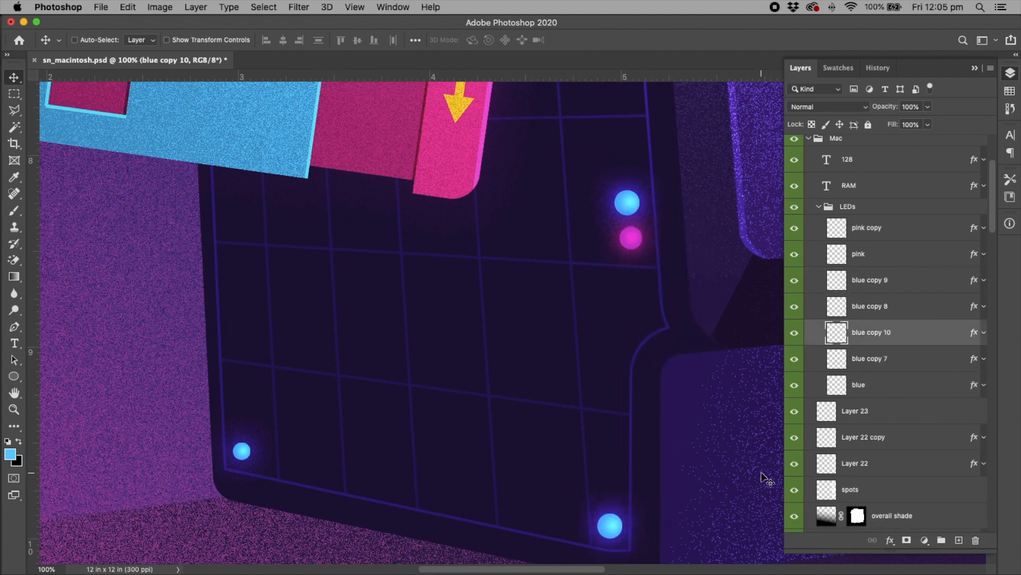
Draw black shadow lines along the two bottom edges of the Mac on the shade rim layer.
key(super+0)
click(589, 441)
key(super+1)
drag(314, 484, 584, 323)
key(d)
click(14, 375)
click(64, 424)
drag(625, 392, 284, 446)
key(super+minus)
drag(404, 367, 174, 388)
mouse_move(67, 381)
mouse_down()
mouse_move(777, 298)
mouse_move(65, 382)
mouse_up()
key(super+z)
drag(347, 479, 356, 455)
mouse_move(766, 306)
mouse_down()
mouse_move(66, 399)
mouse_move(57, 390)
mouse_move(477, 395)
mouse_up()
Paint over the joint of the black rim lines at the Mac's bottom corner with a size 15 black brush.
key(b)
key(super+plus)
key(super+plus)
key(super+plus)
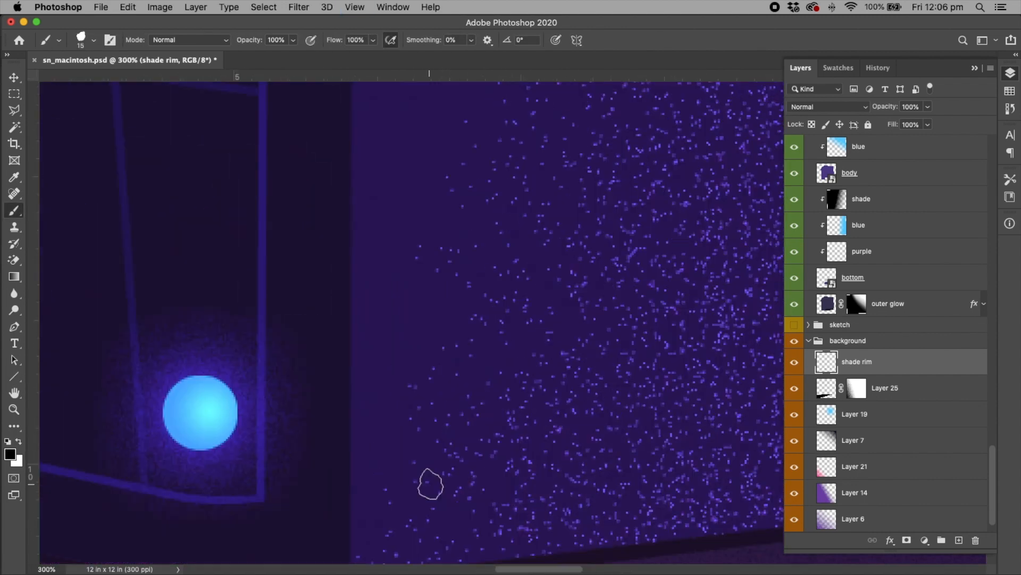
drag(444, 468, 514, 271)
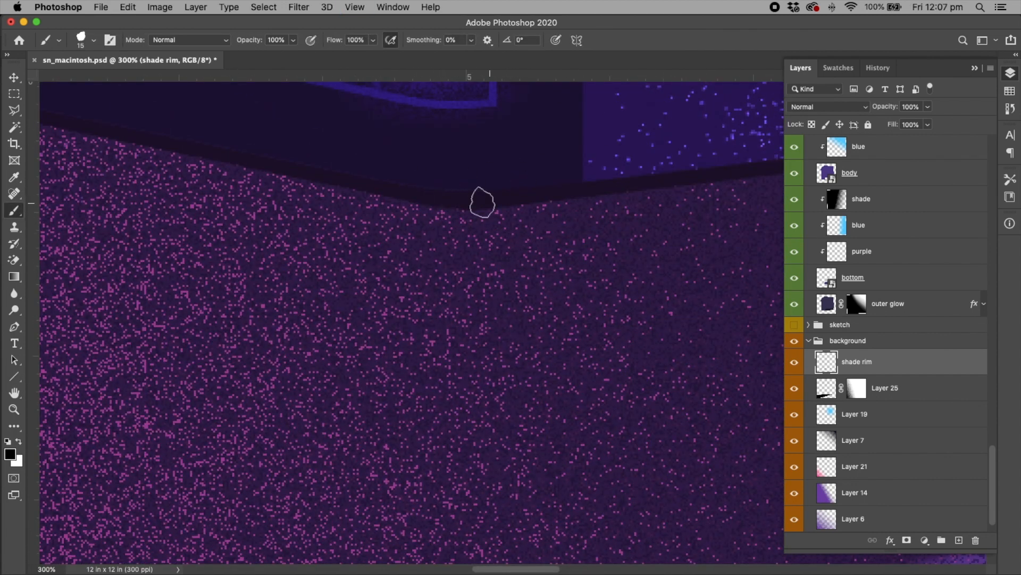
Reduce the opacity of the shade rim layer and save the document.
key(super+0)
drag(899, 123, 898, 125)
key(super+s)
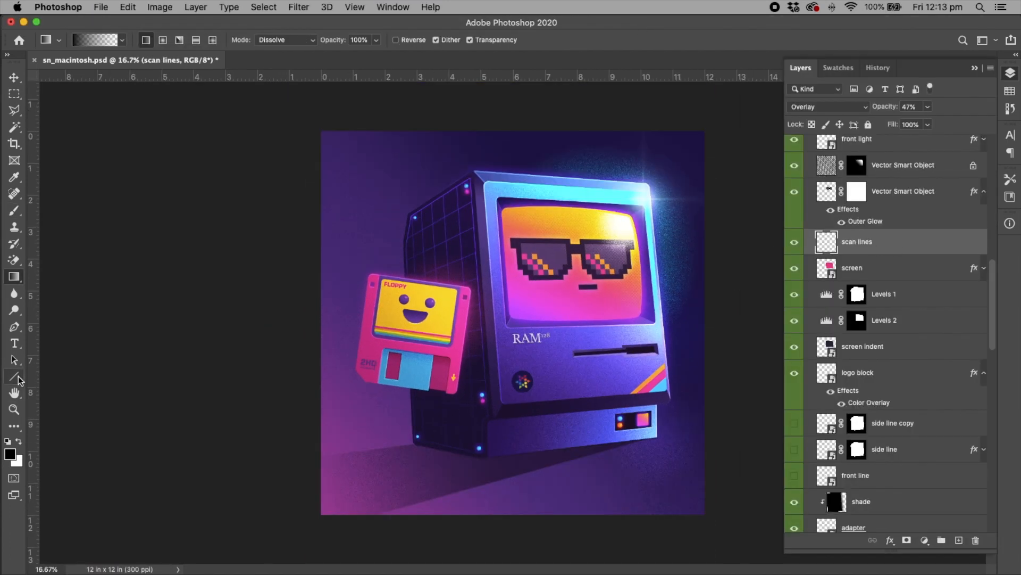
Draw a 140 px line across the lower part of the Mac's screen on the scan lines layer and mask it to the screen shape.
click(14, 376)
key(x)
drag(505, 305, 729, 292)
super+click(827, 267)
click(906, 539)
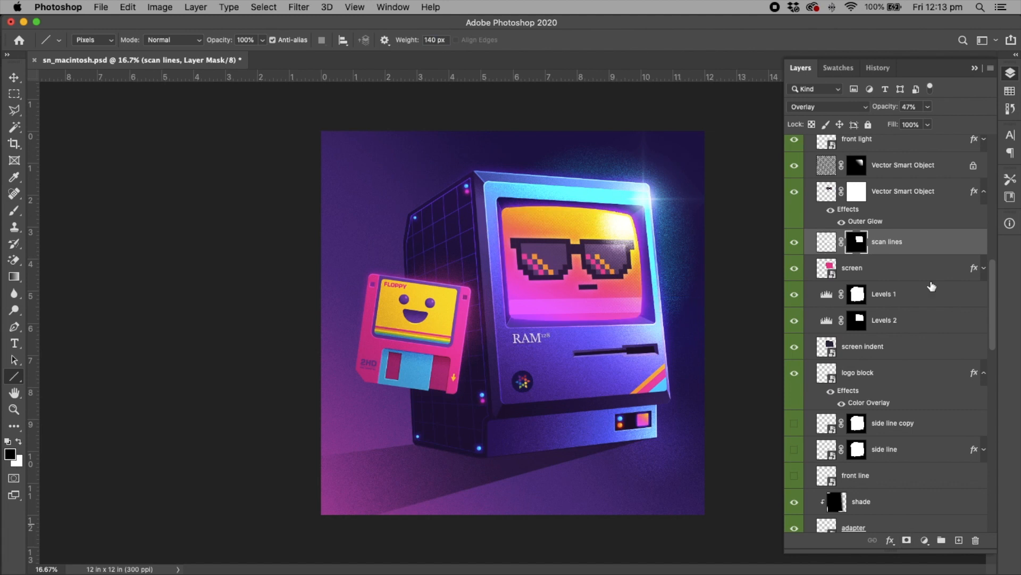
Draw another scan line across the upper part of the Mac's screen and target the layer mask with the Gradient tool.
text(0)
drag(500, 228, 694, 228)
drag(592, 230, 570, 261)
click(856, 241)
key(g)
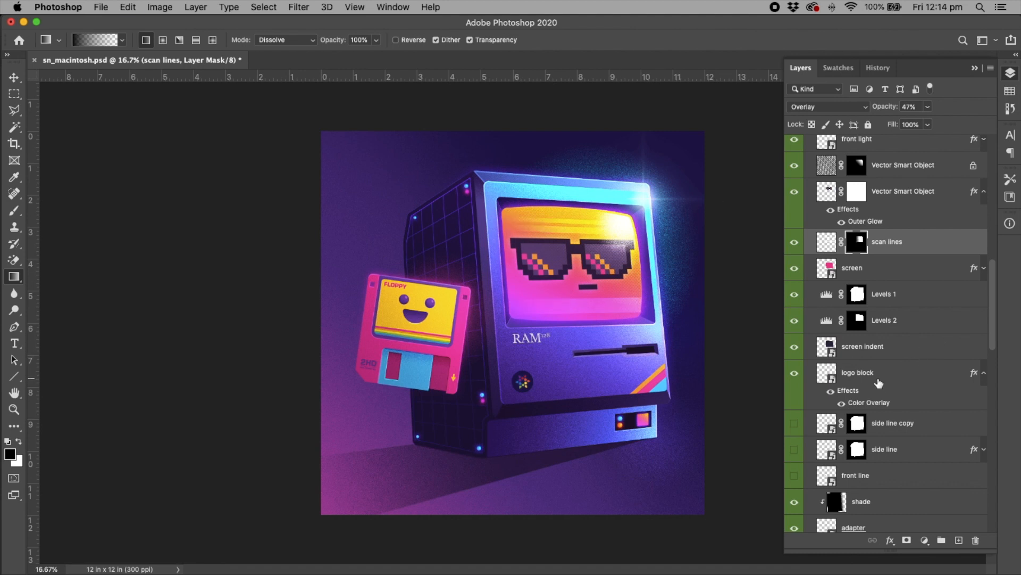
Duplicate the Flare layer and place the copy at a smaller size on the floppy's metal shutter.
key(l)
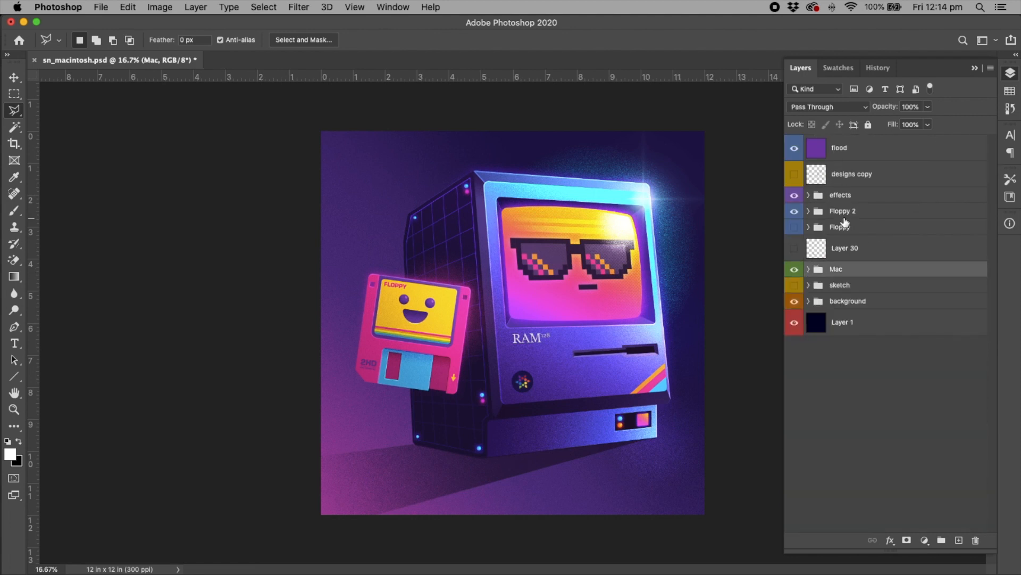
key(ctrl+j)
key(v)
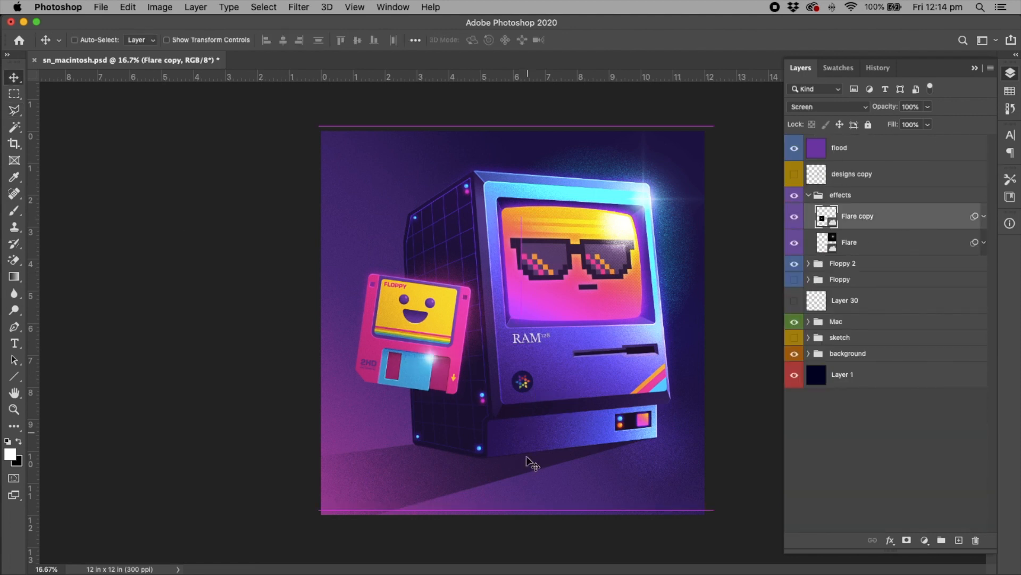
Add a new layer above Levels 5 in the Floppy 2 group, set it to Overlay and name it spots.
click(808, 263)
click(878, 283)
key(super+shift+alt+n)
click(828, 106)
click(819, 242)
double_click(854, 284)
text(spots)
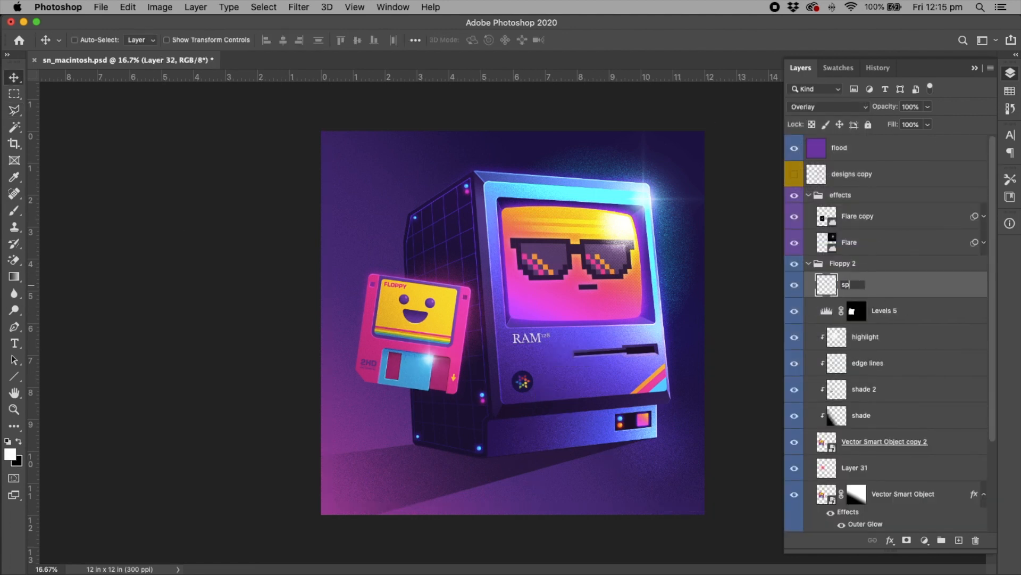
Add white Dissolve radial gradient spots to the floppy at 51% layer opacity, masked with a copy of the Levels 5 mask.
click(16, 276)
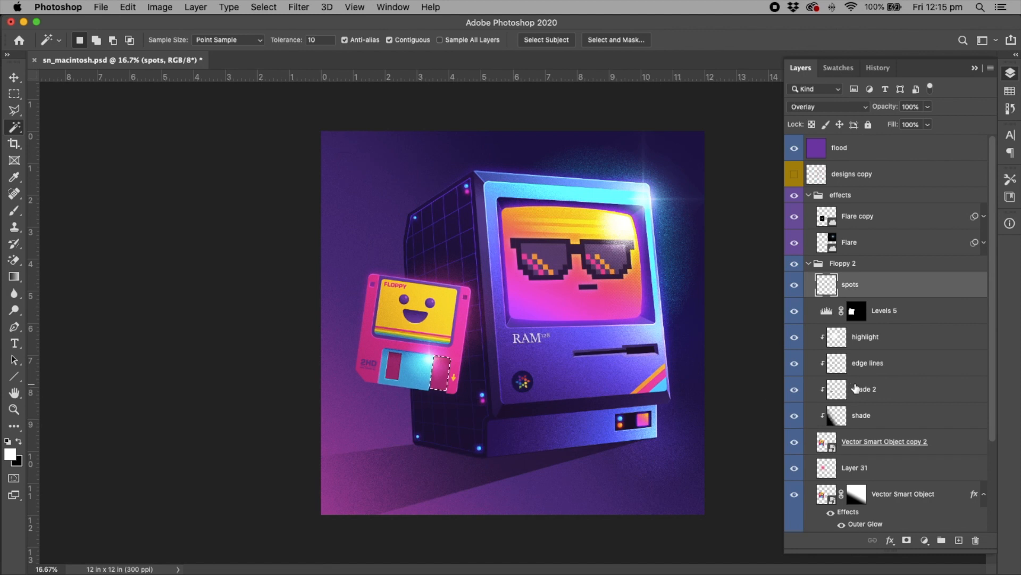
key(m)
click(24, 275)
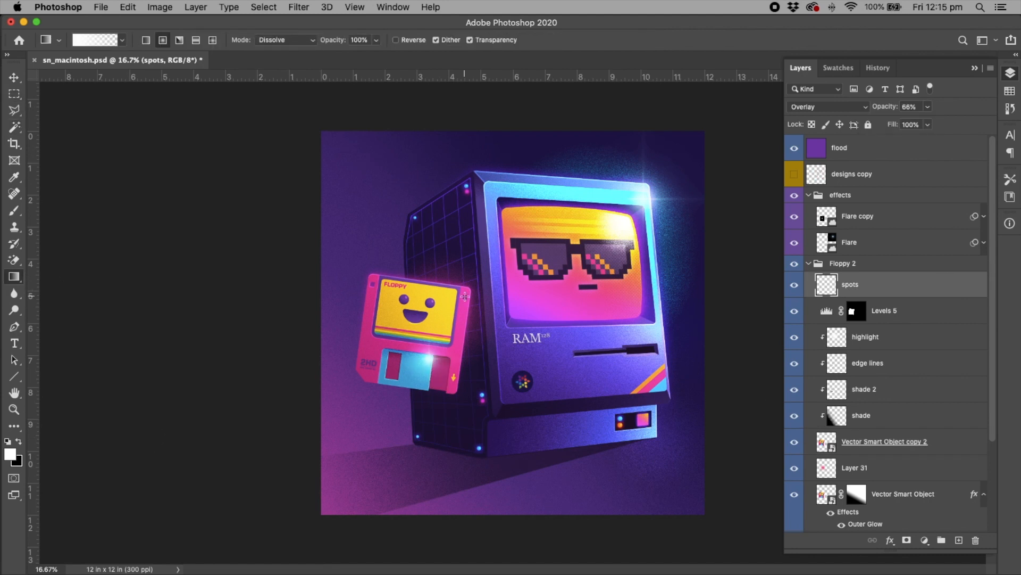
drag(856, 310, 872, 290)
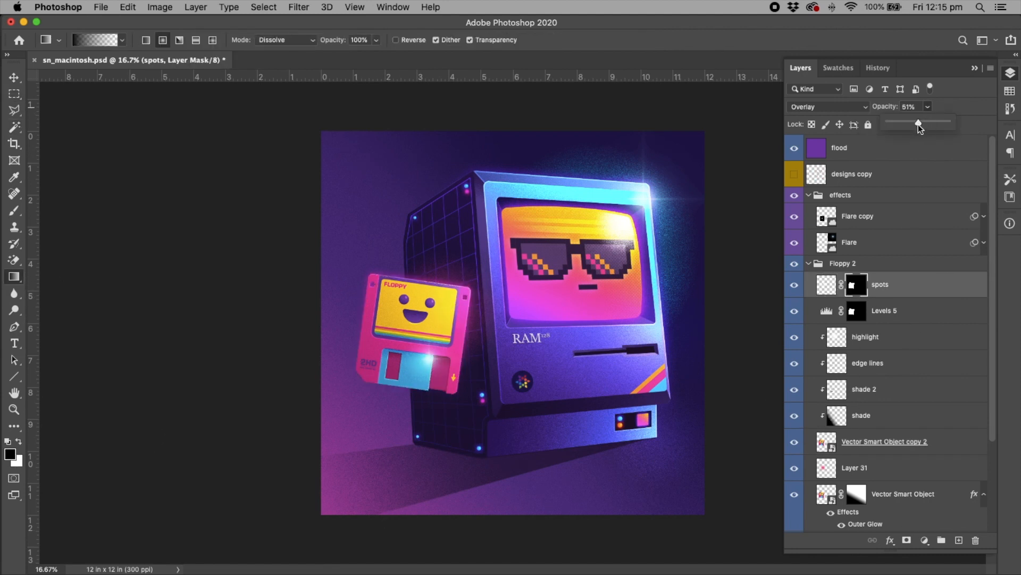
Select the floppy's blue shutter area from Vector Smart Object copy 2 and target the spots layer for drawing.
click(825, 442)
key(w)
click(426, 366)
click(826, 284)
key(super+plus)
key(super+plus)
key(super+plus)
drag(437, 472, 654, 401)
Draw a 20 px white highlight line down the floppy's metal shutter on the spots layer.
key(u)
drag(498, 342, 474, 529)
key(super+z)
drag(441, 40, 423, 40)
text(20)
key(Return)
drag(477, 340, 464, 490)
key(super+minus)
key(super+minus)
key(super+minus)
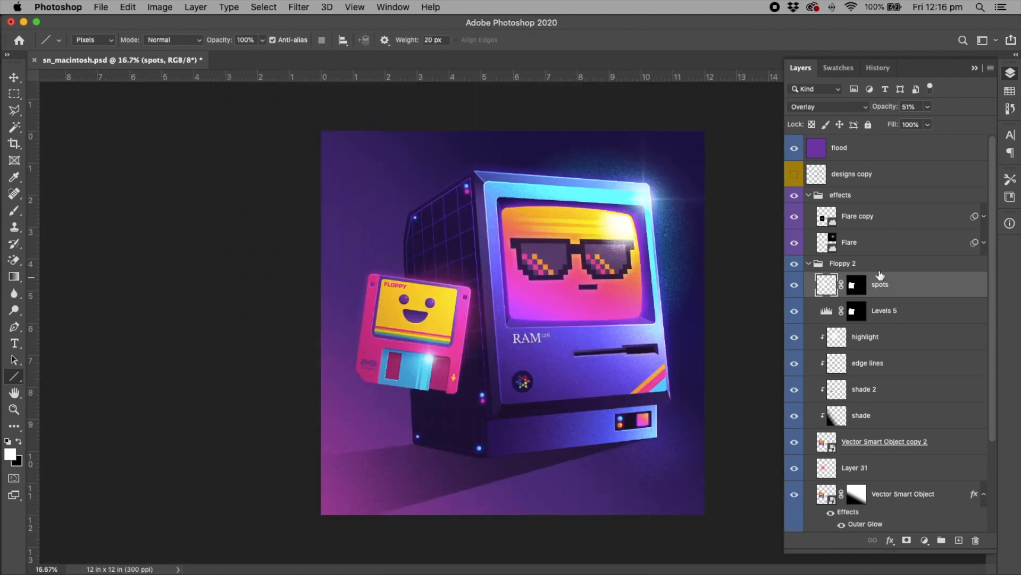
Scale the Flare copy on the floppy's shutter to 43.80% and save the document.
click(793, 216)
click(858, 224)
key(v)
key(super+t)
drag(478, 309, 461, 322)
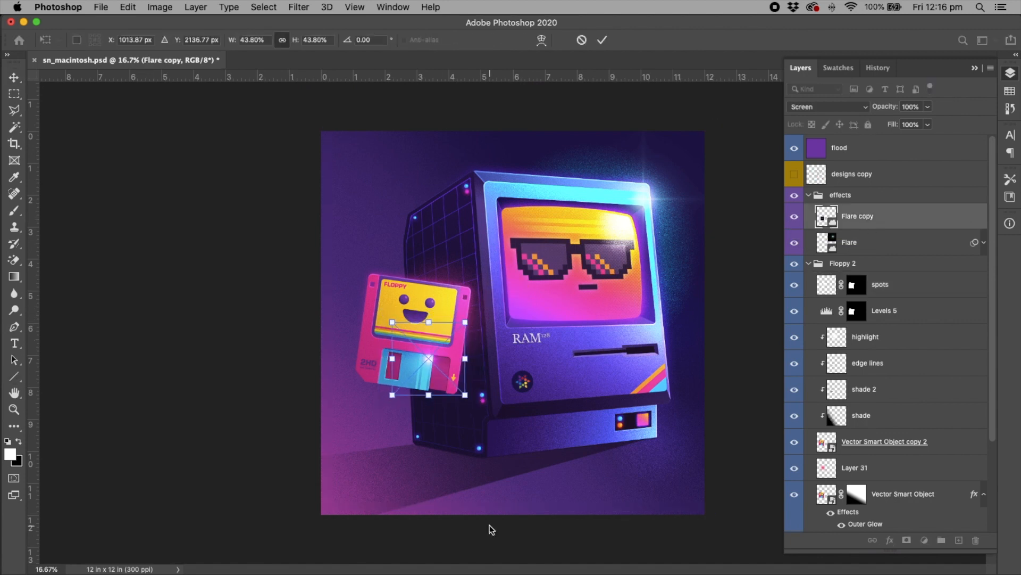
key(Return)
super+click(809, 196)
key(super+s)
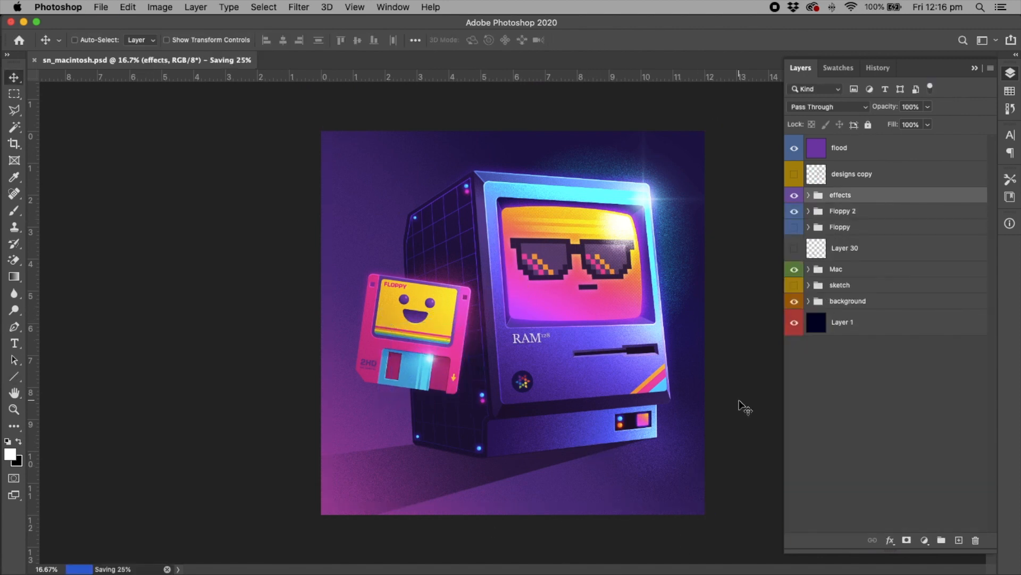